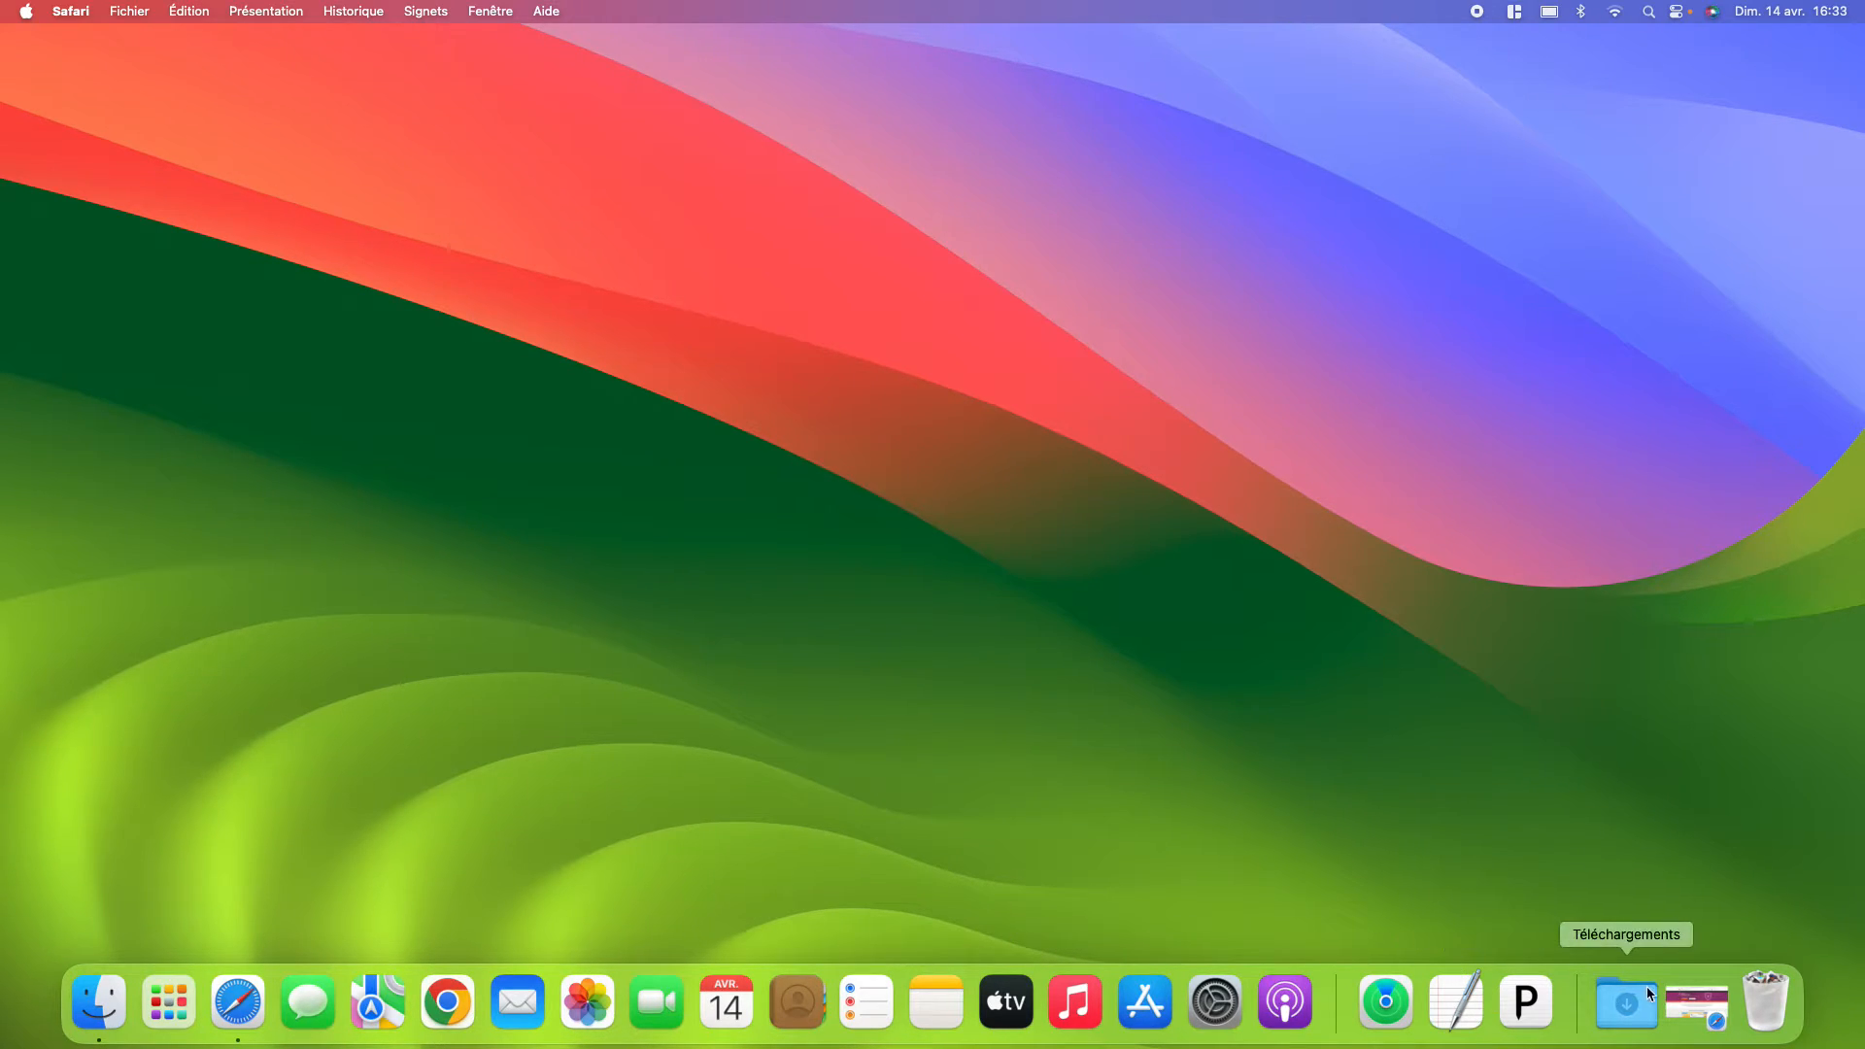
- Restore the minimized browser window and examine the overview section of the Paragon Firewall for Mac product page
{"action": "left_click", "coordinate": [1683, 999]}
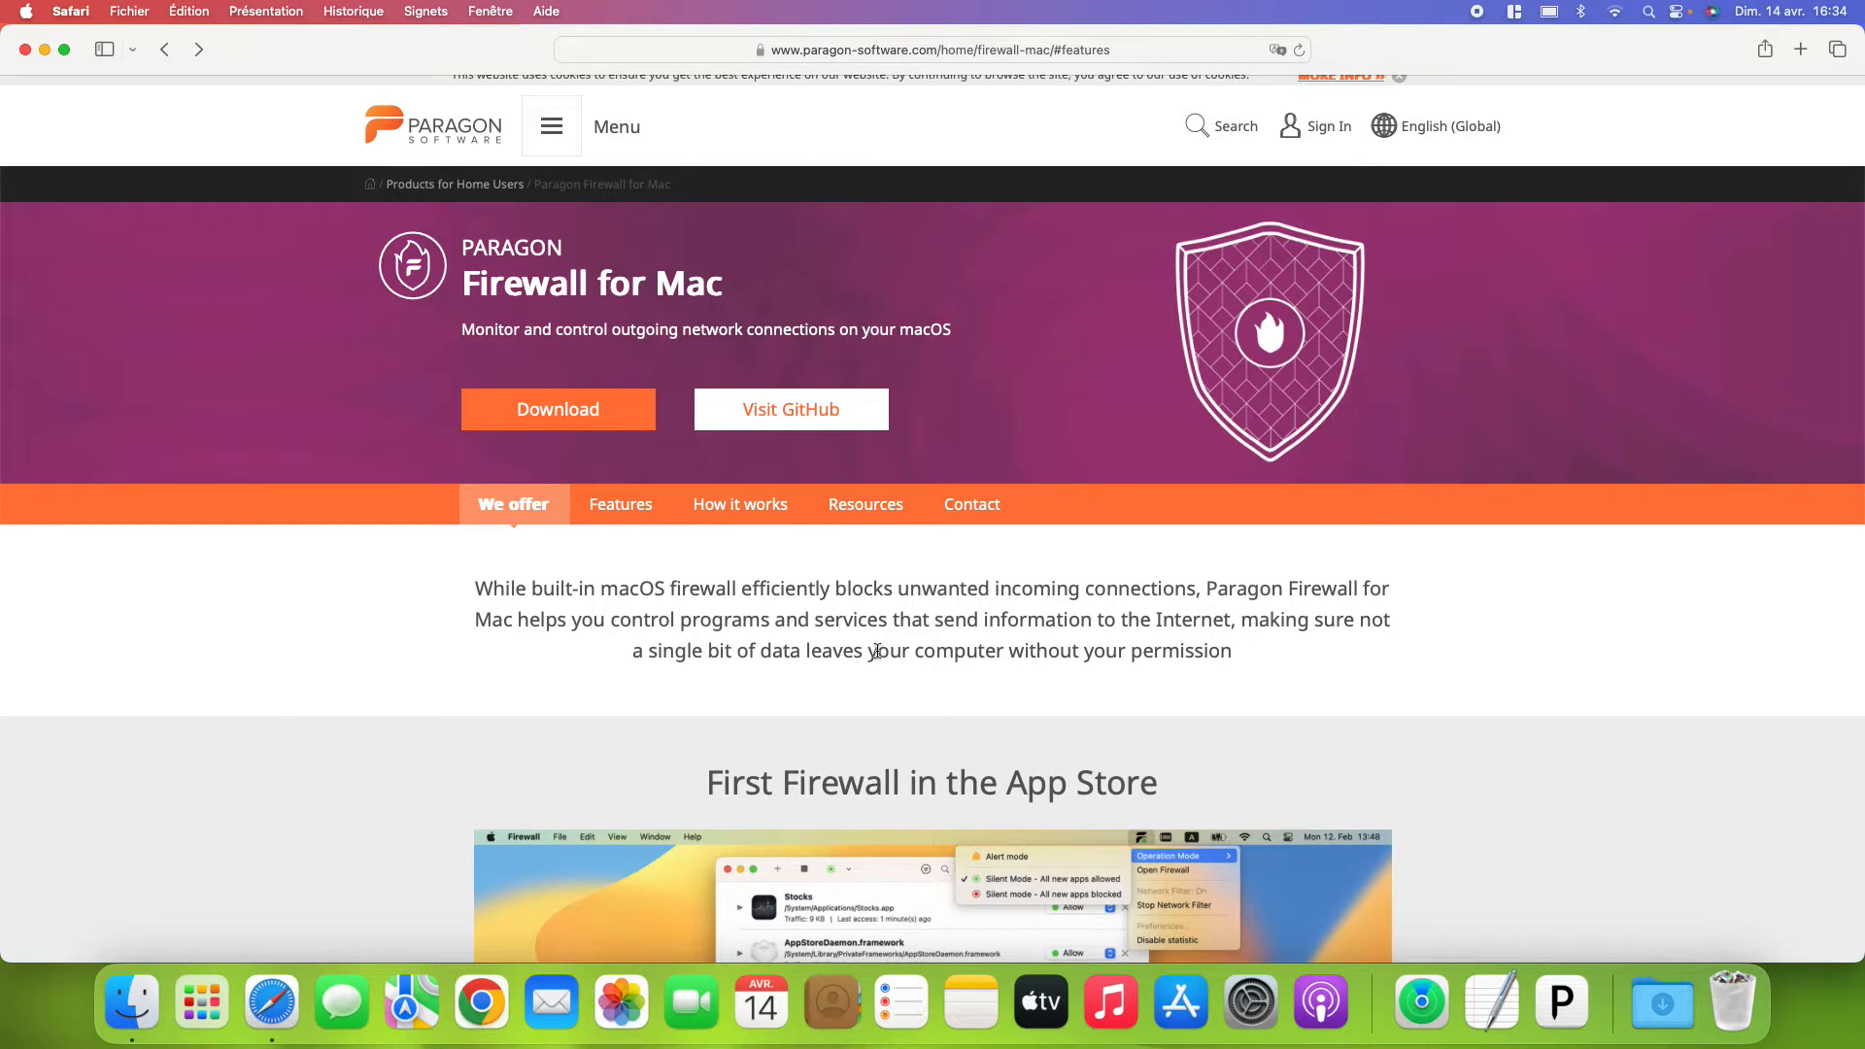
{"action": "scroll", "coordinate": [843, 697], "scroll_direction": "down", "scroll_amount": 3}
{"action": "scroll", "coordinate": [836, 684], "scroll_direction": "up", "scroll_amount": 2}
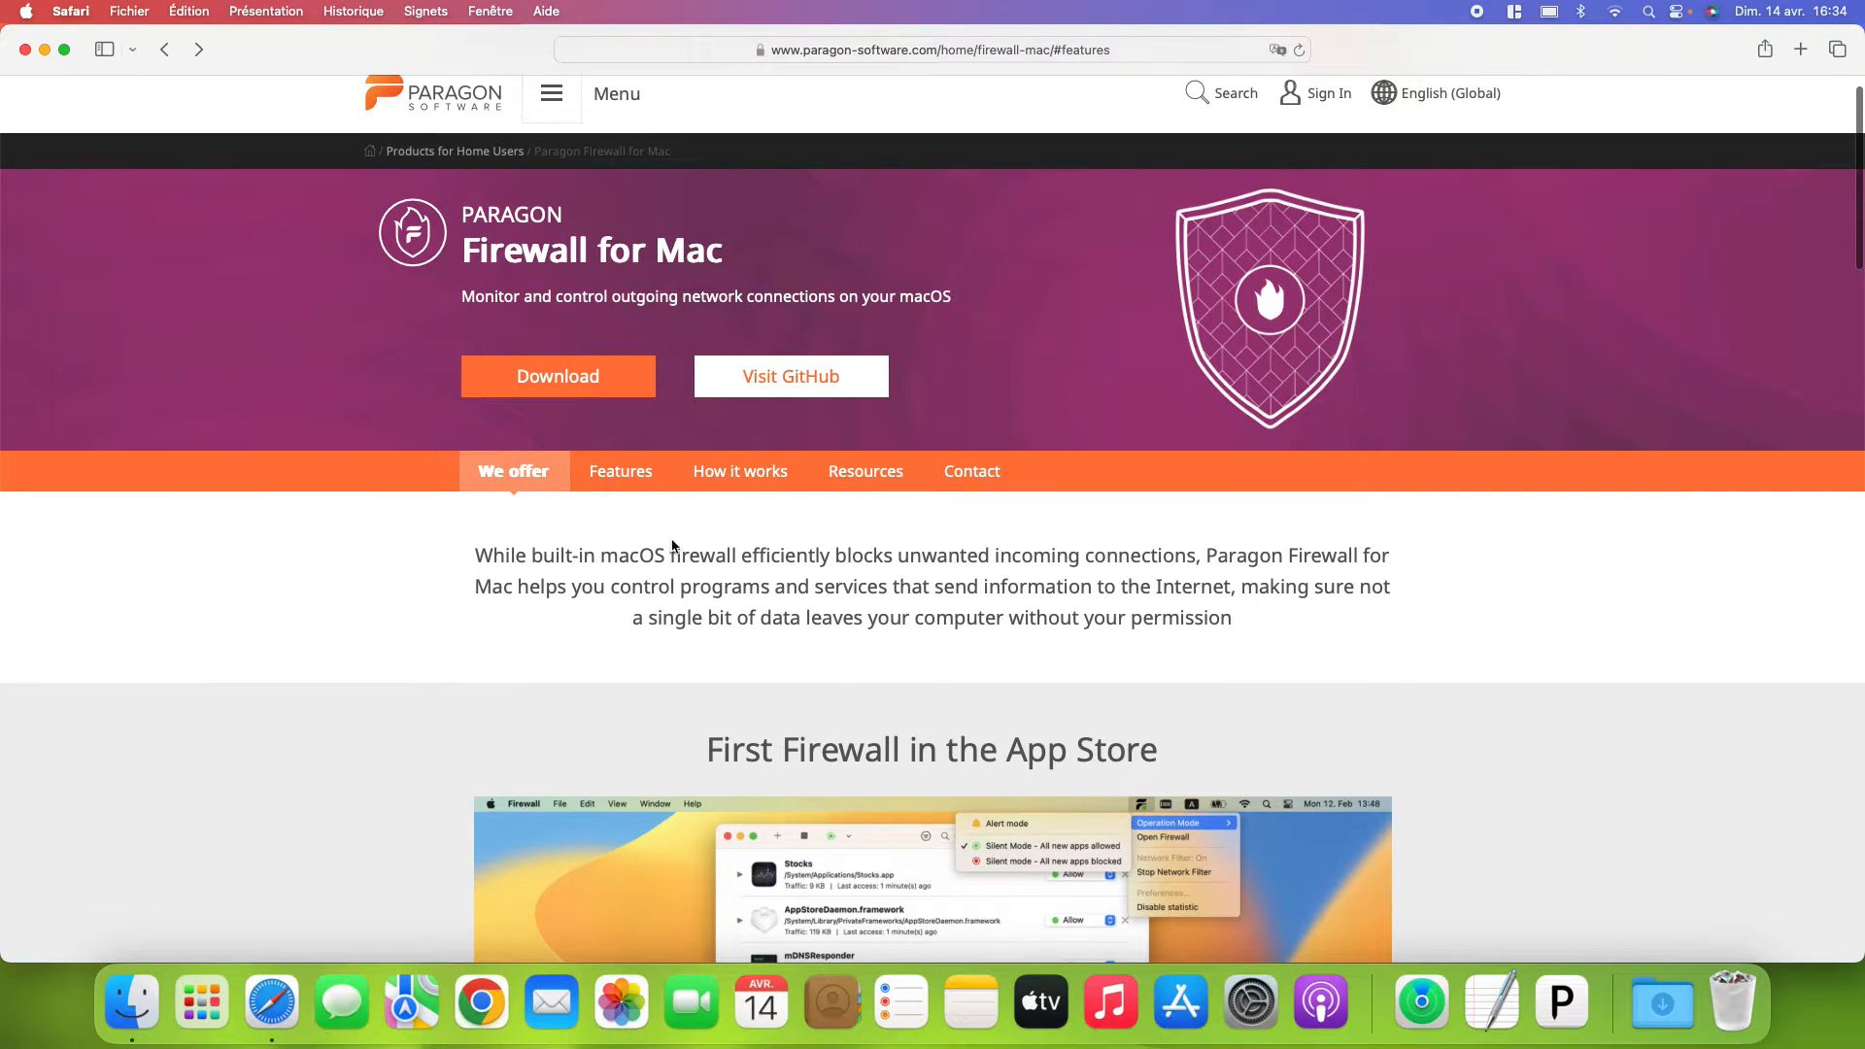
{"action": "scroll", "coordinate": [674, 583], "scroll_direction": "down", "scroll_amount": 2}
{"action": "scroll", "coordinate": [674, 591], "scroll_direction": "up", "scroll_amount": 3}
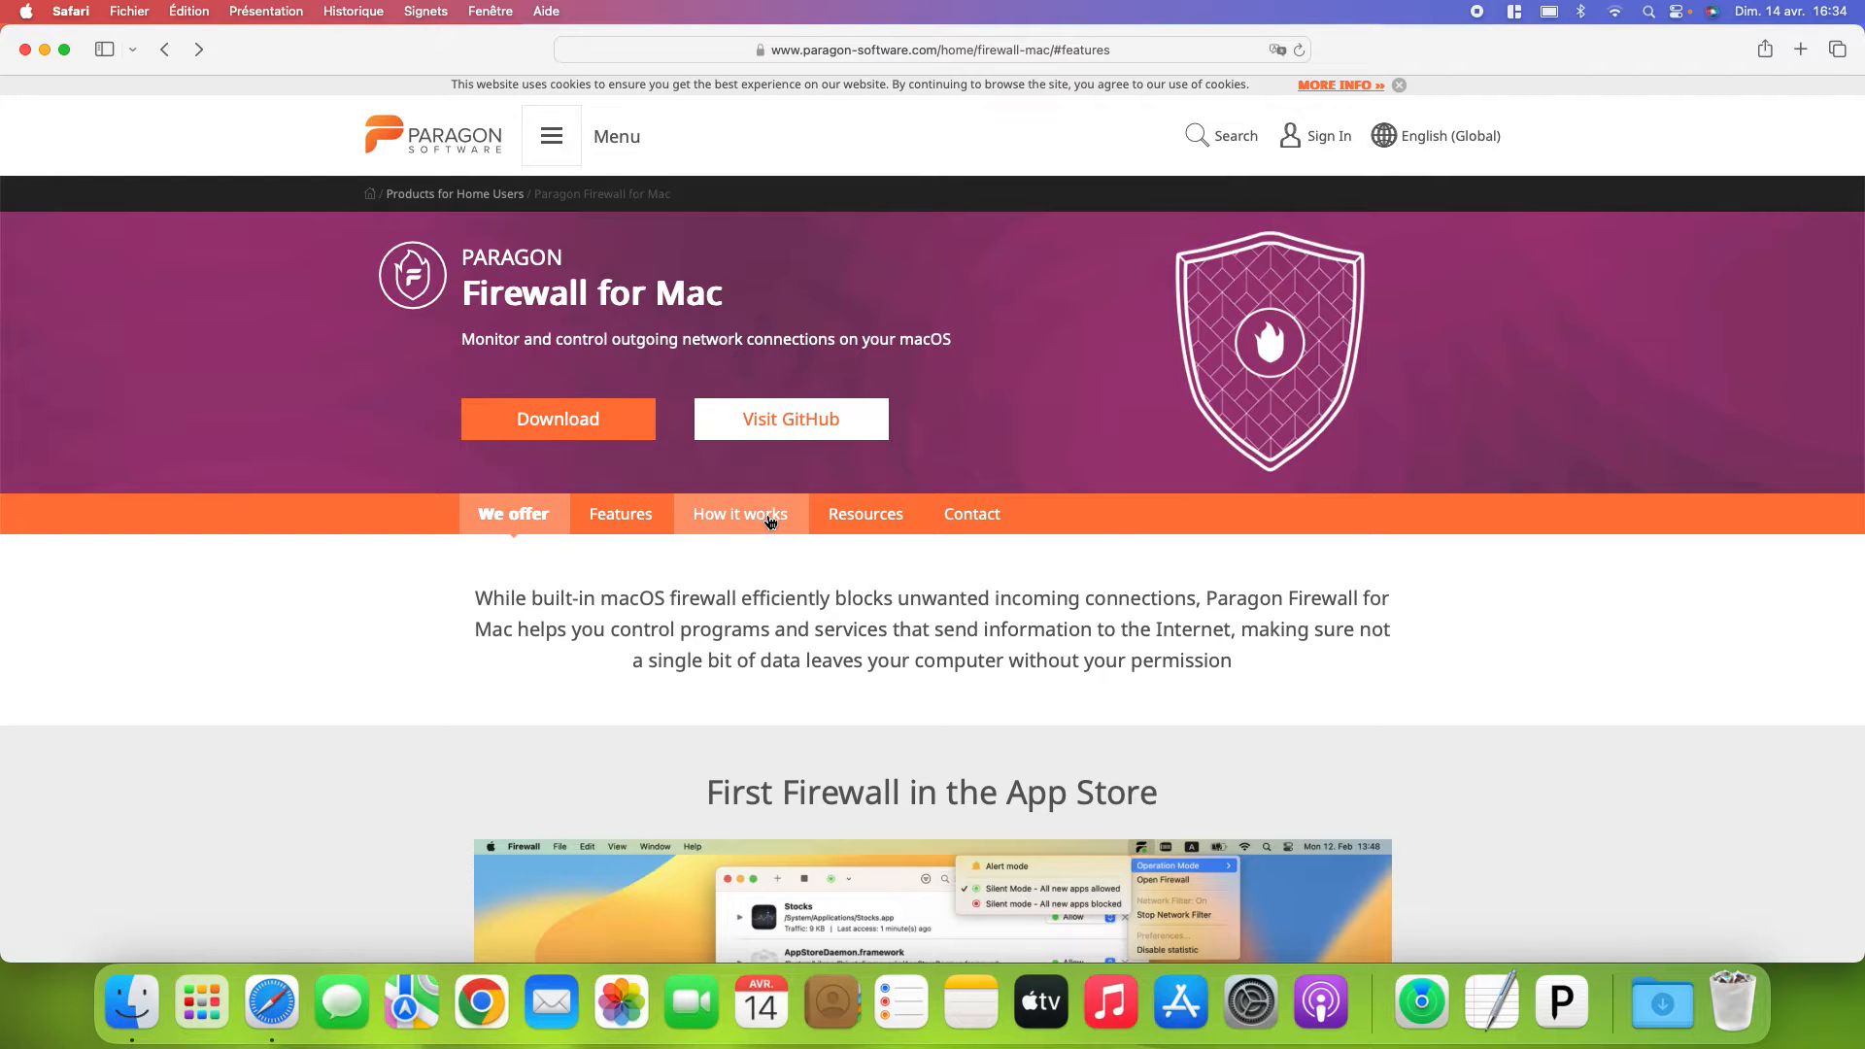
{"action": "scroll", "coordinate": [775, 636], "scroll_direction": "down", "scroll_amount": 1}
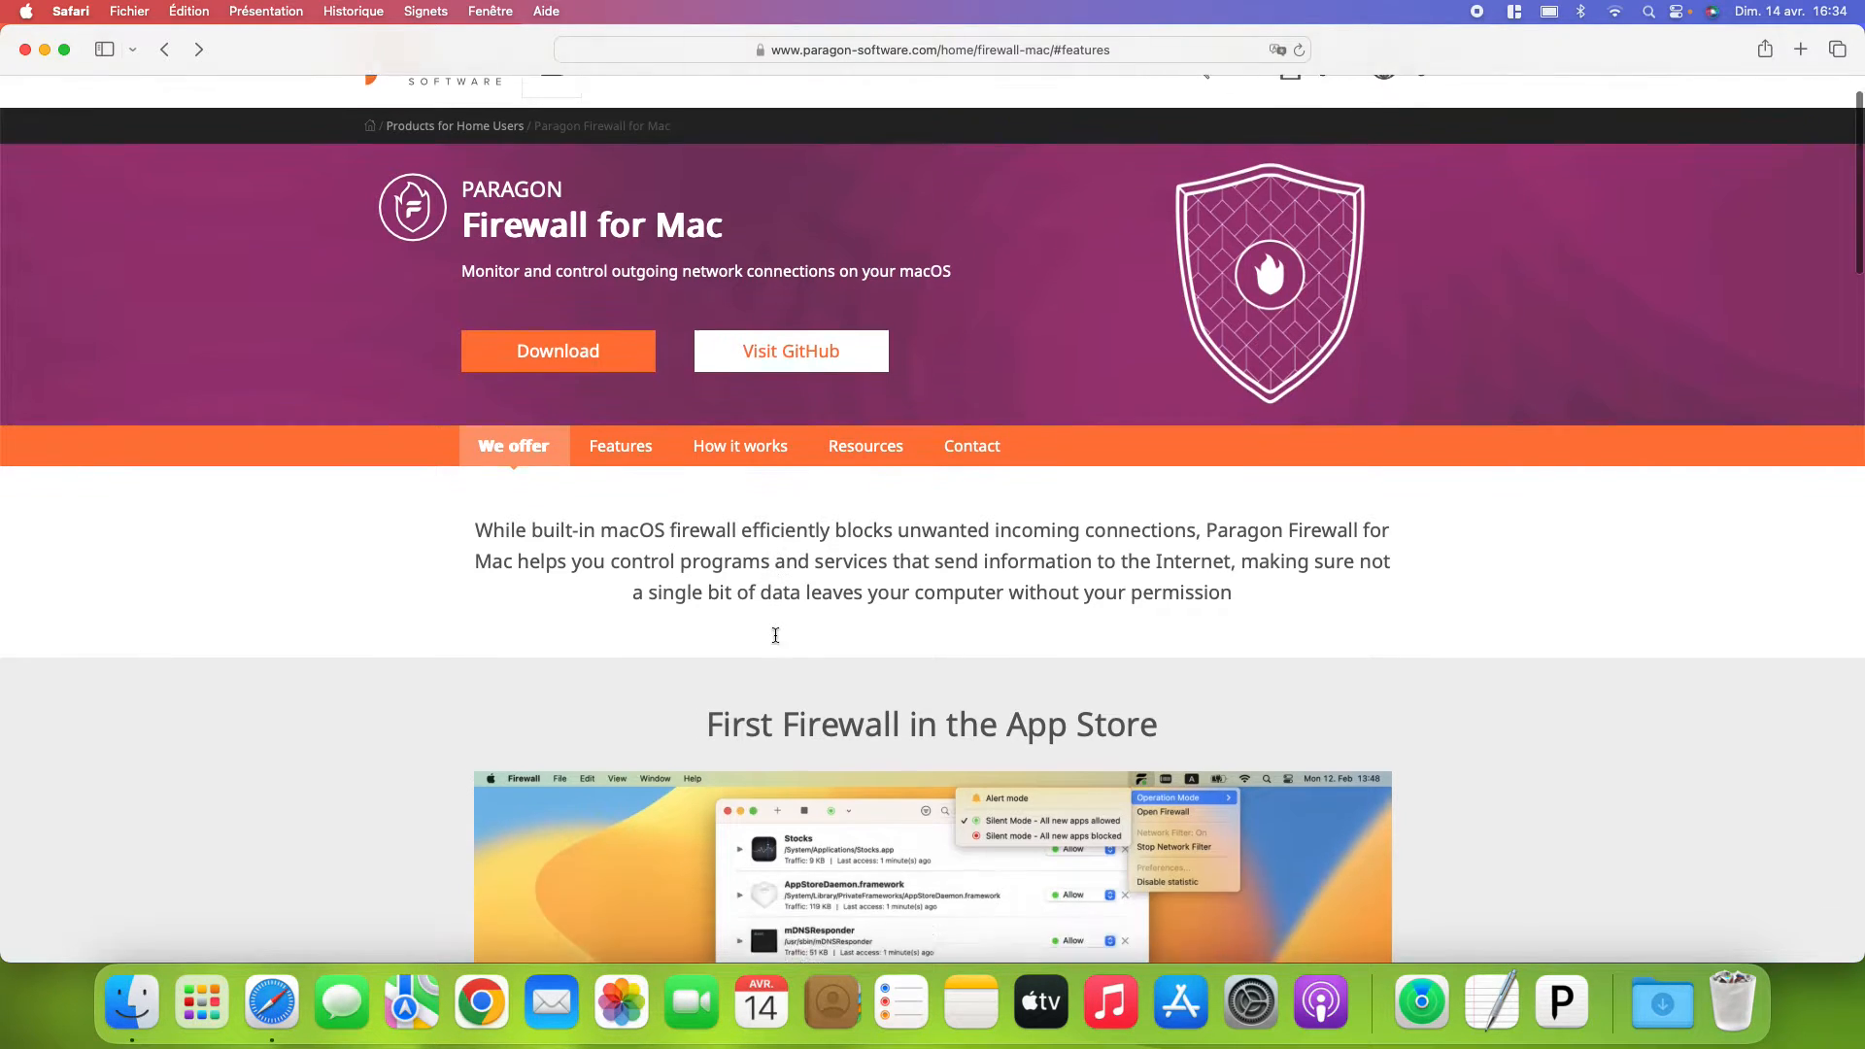
{"action": "scroll", "coordinate": [775, 636], "scroll_direction": "up", "scroll_amount": 1}
{"action": "scroll", "coordinate": [776, 636], "scroll_direction": "down", "scroll_amount": 3}
{"action": "scroll", "coordinate": [779, 644], "scroll_direction": "up", "scroll_amount": 2}
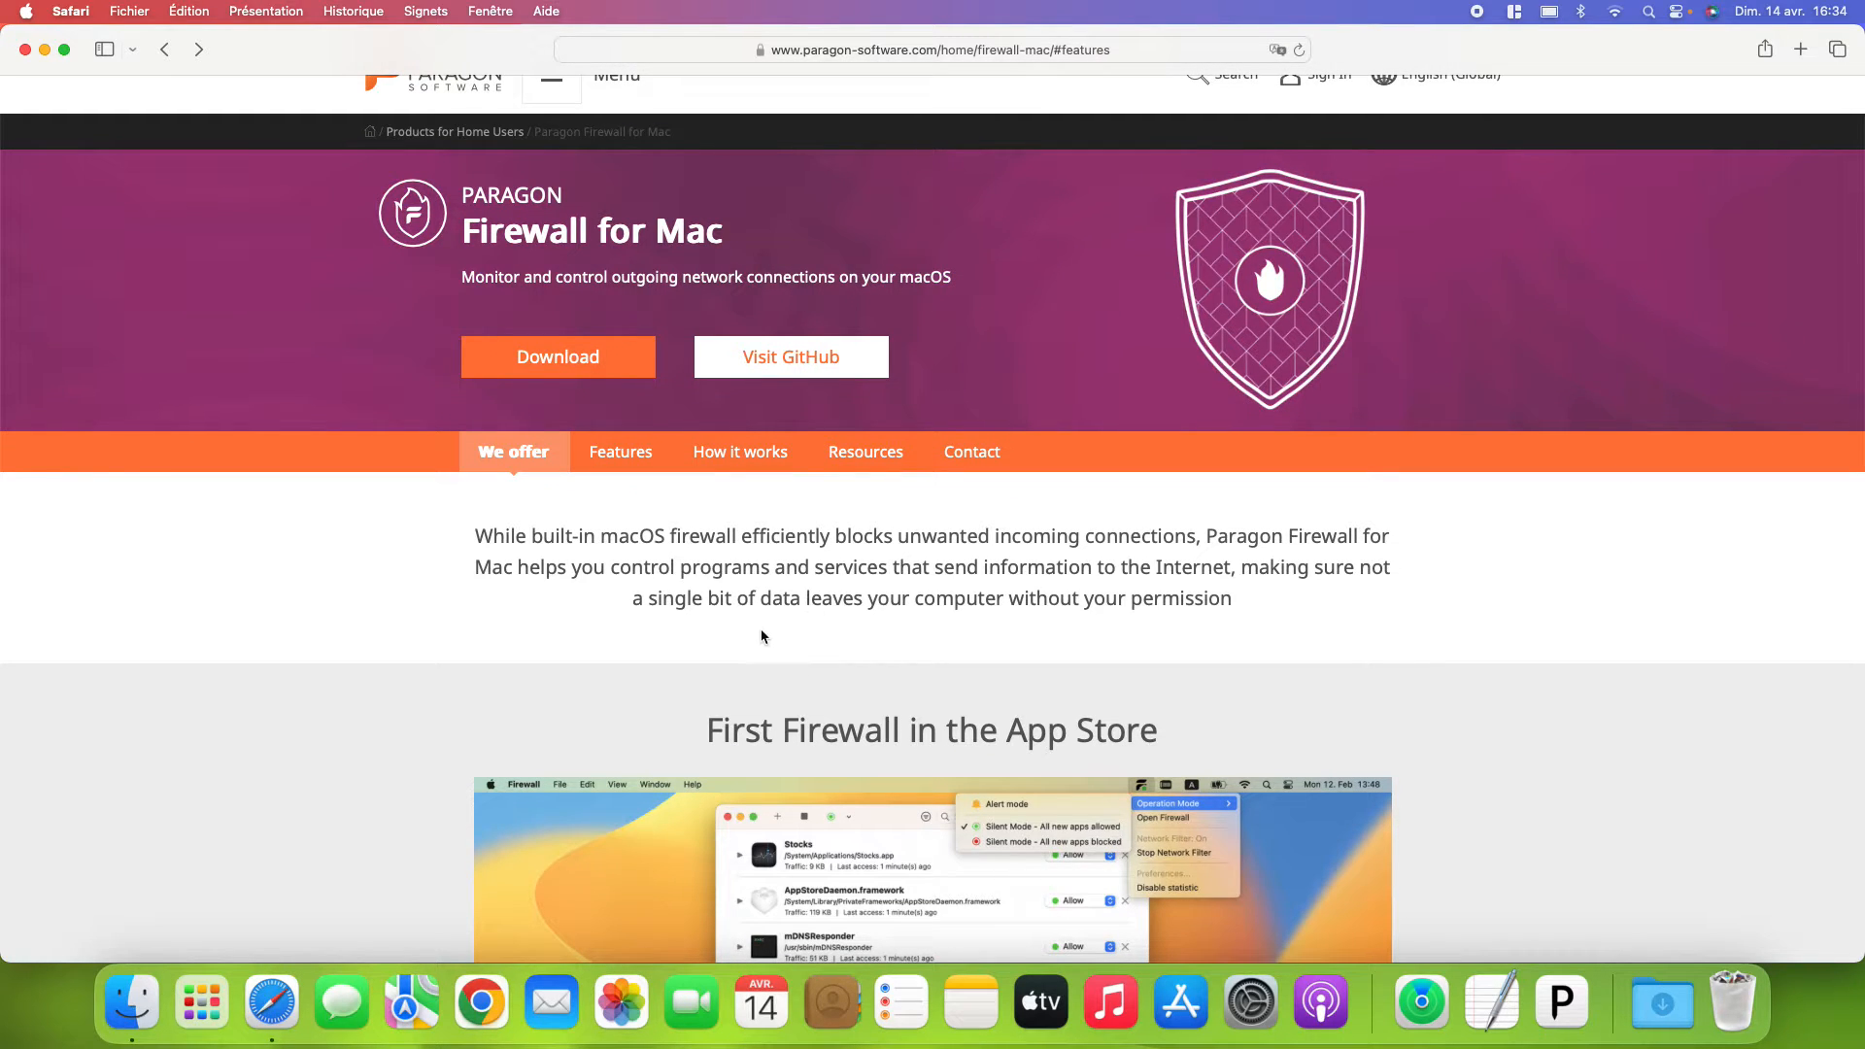
{"action": "scroll", "coordinate": [762, 636], "scroll_direction": "up", "scroll_amount": 2}
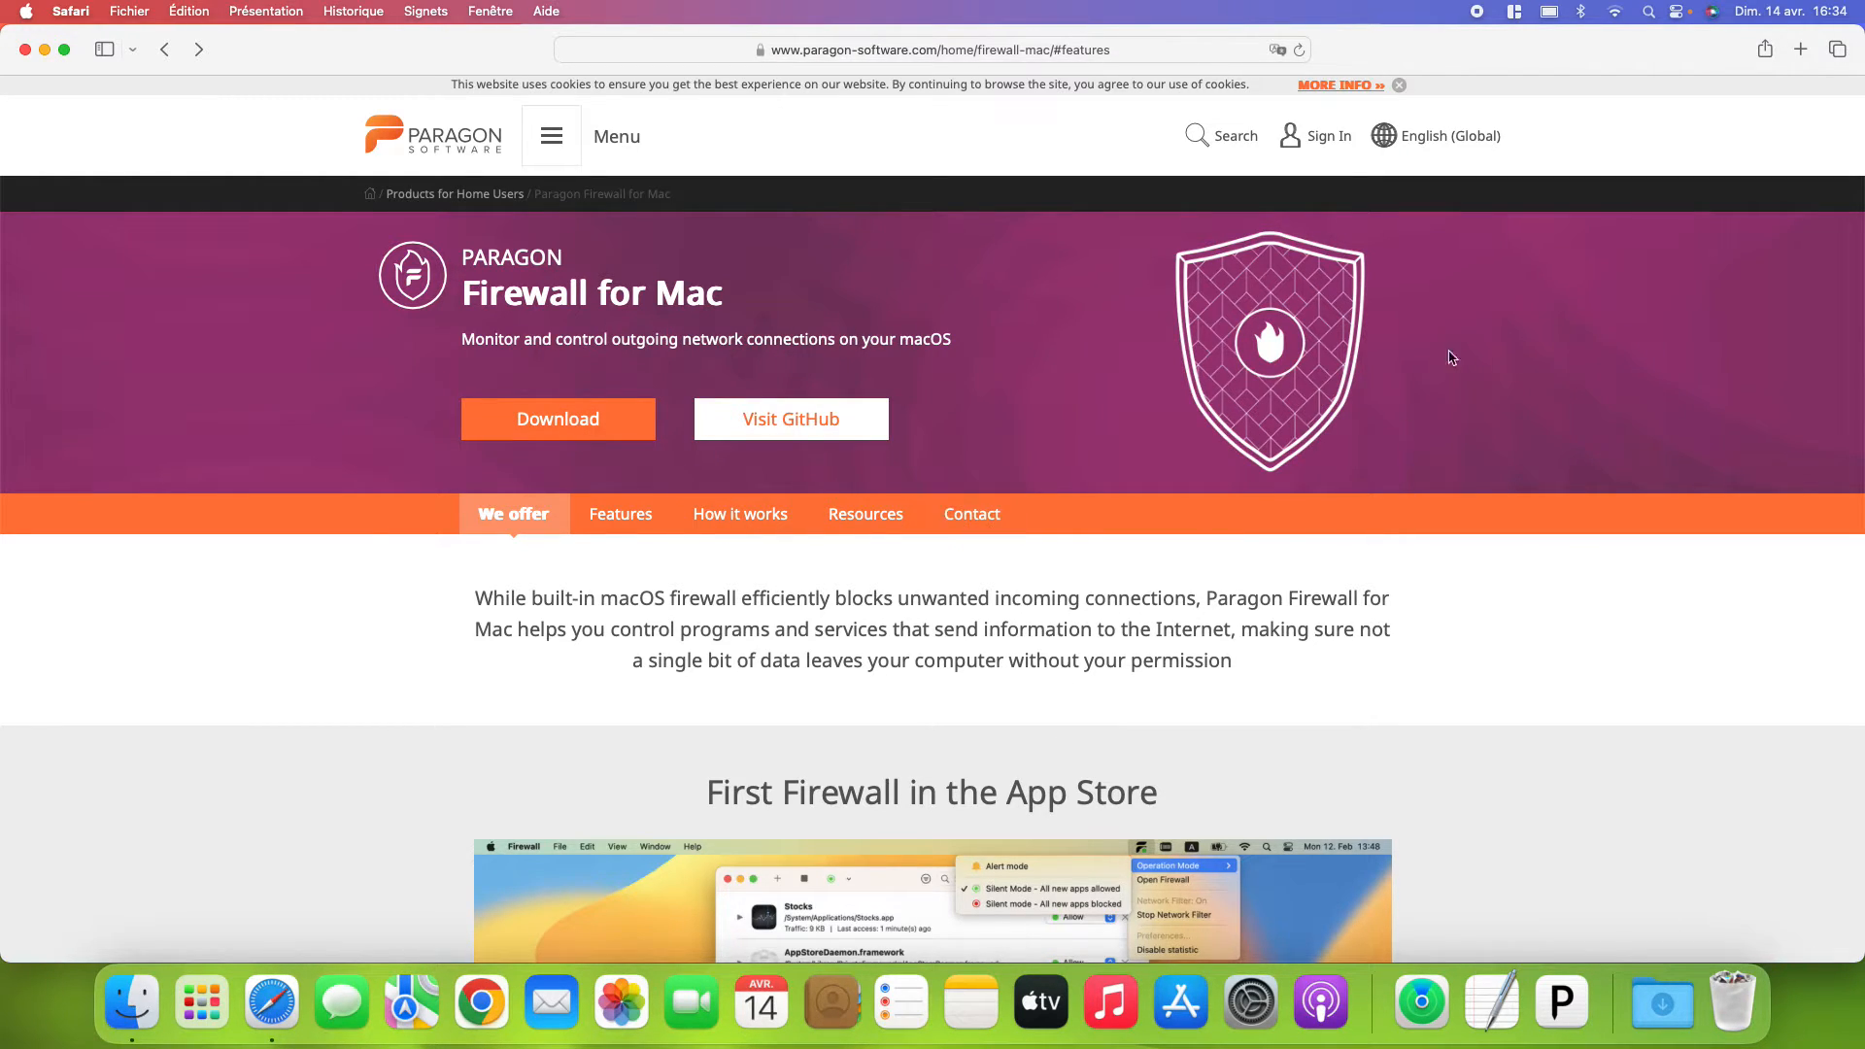
- Try to switch the website's language to Français
{"action": "left_click", "coordinate": [1436, 139]}
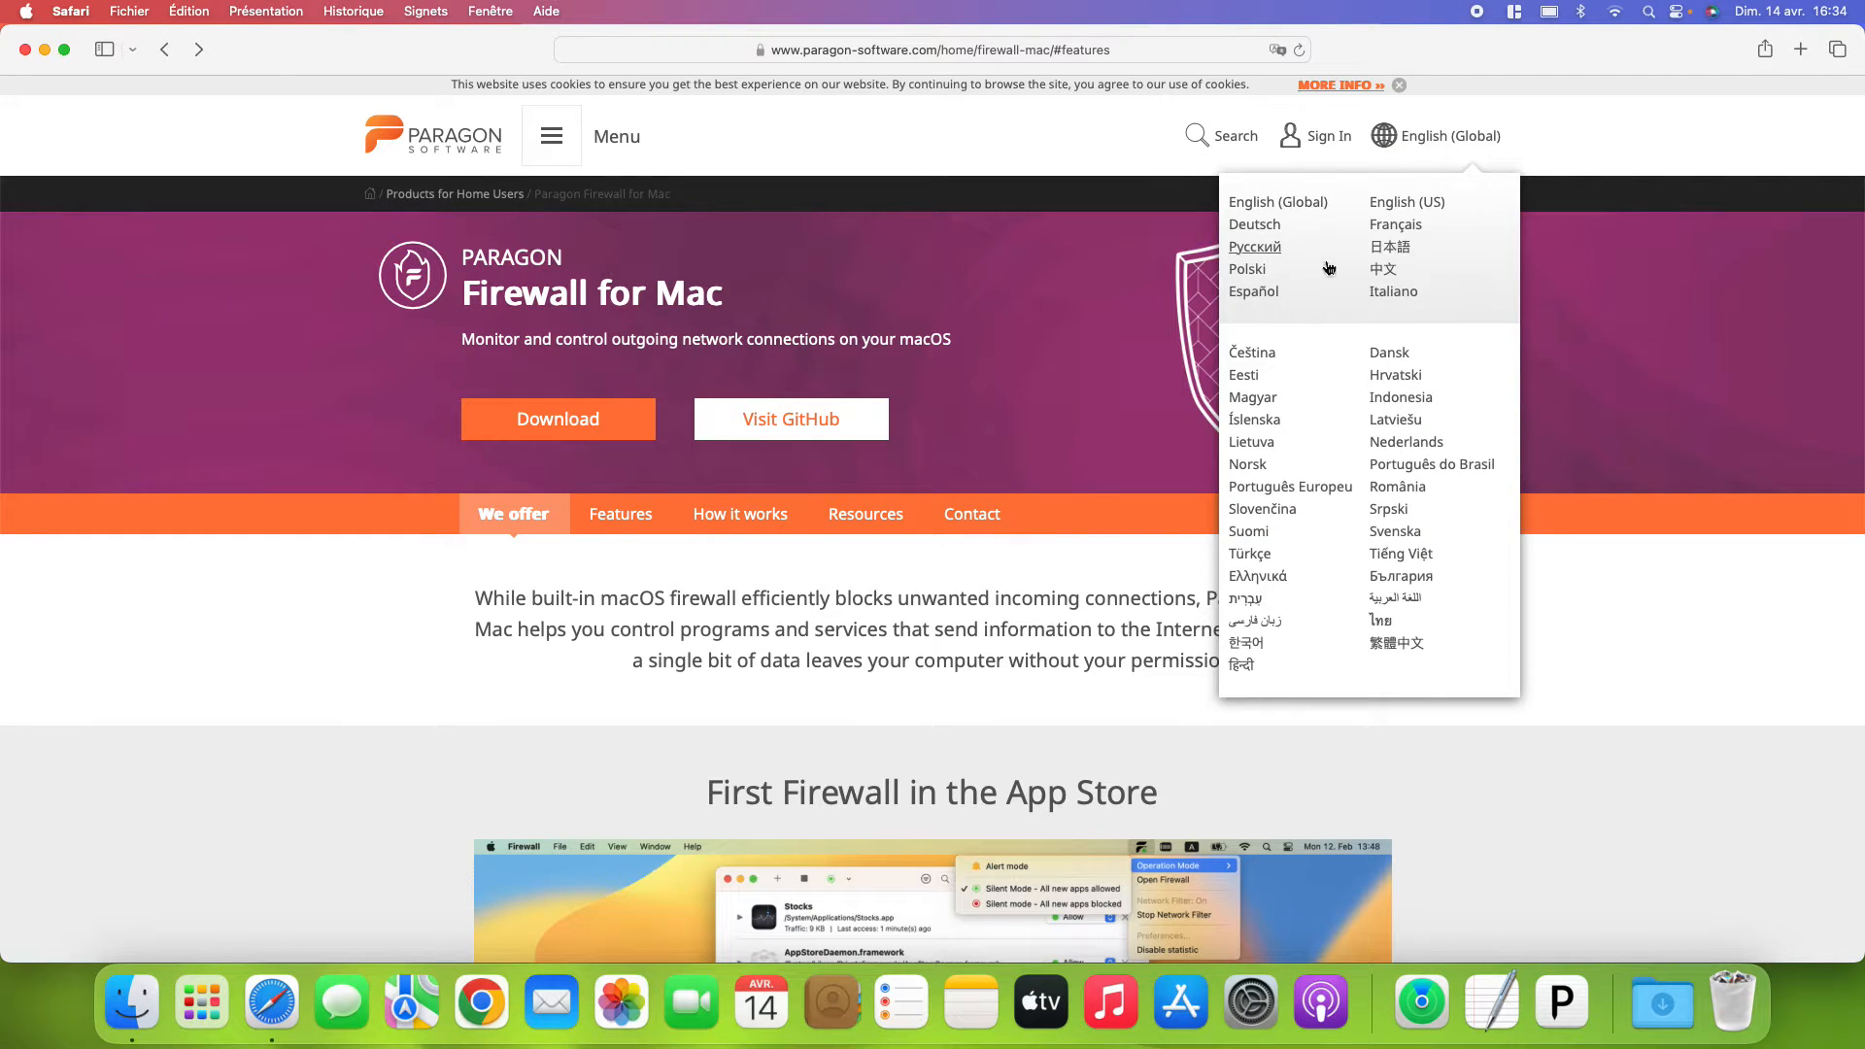
{"action": "left_click", "coordinate": [1383, 231]}
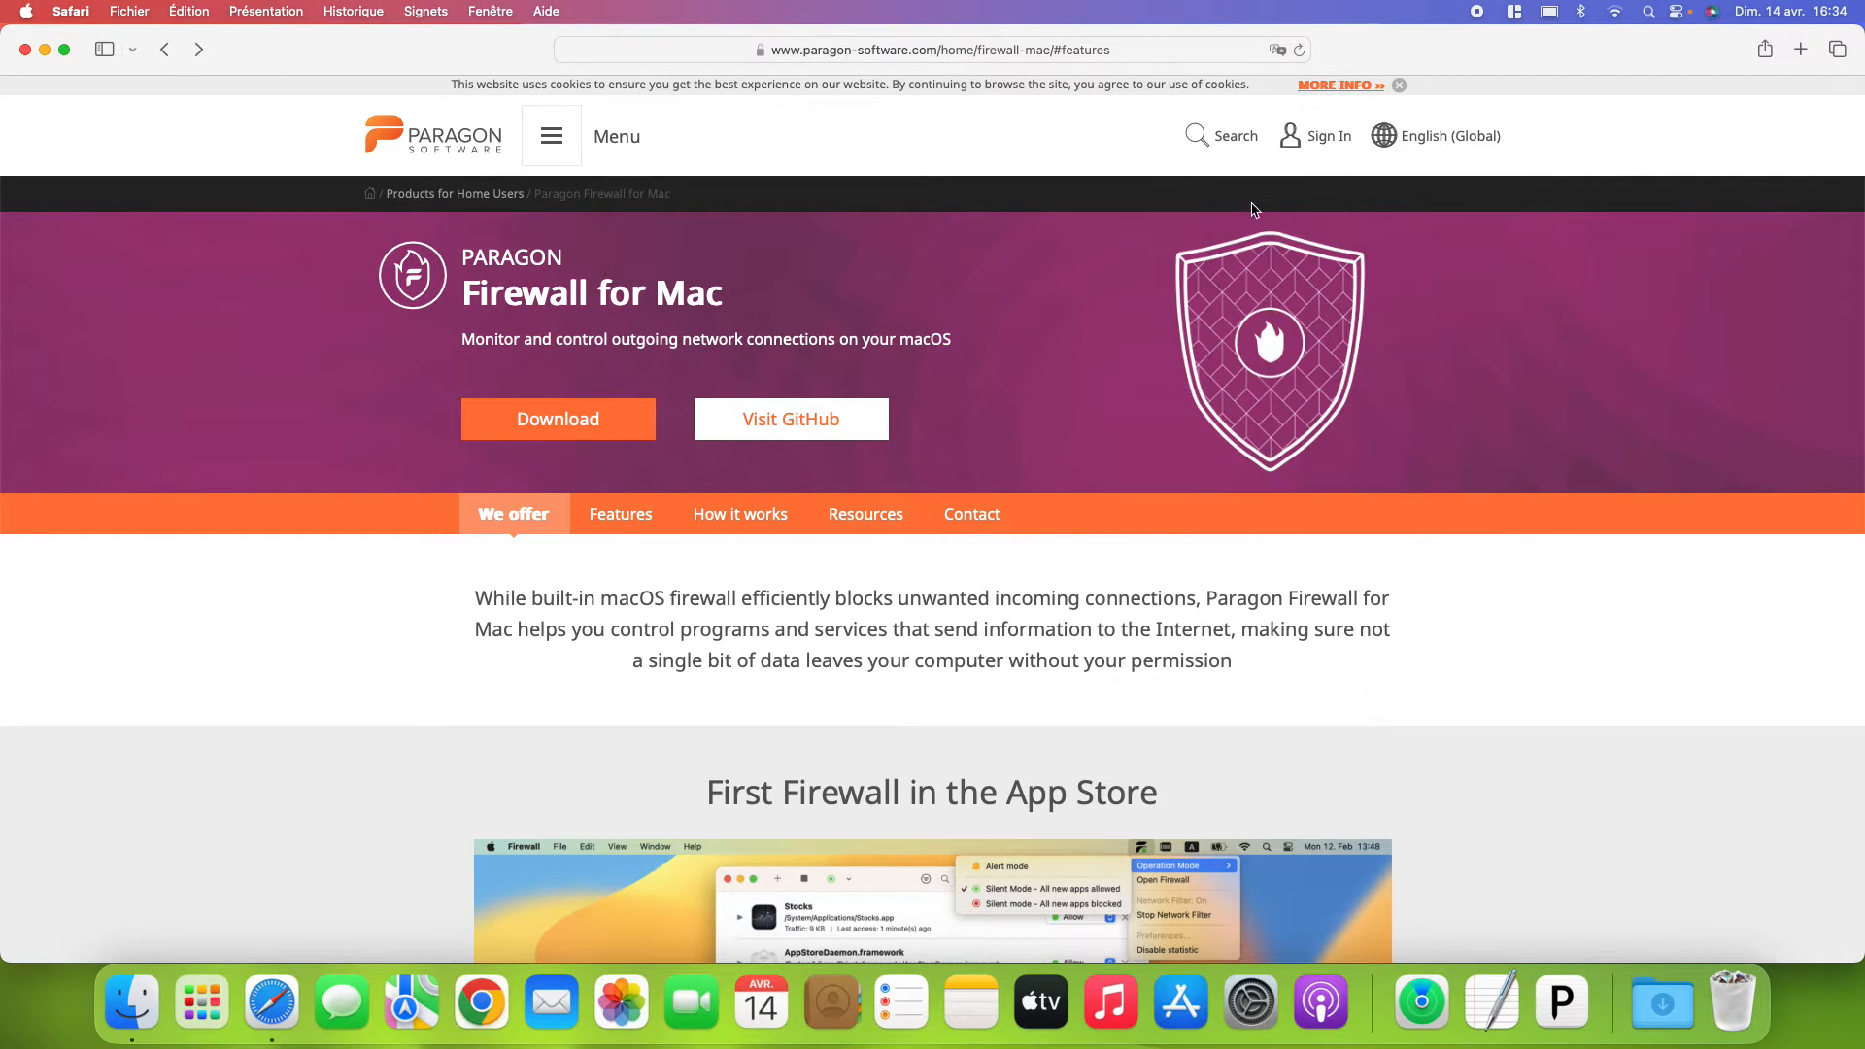
{"action": "left_click", "coordinate": [1405, 139]}
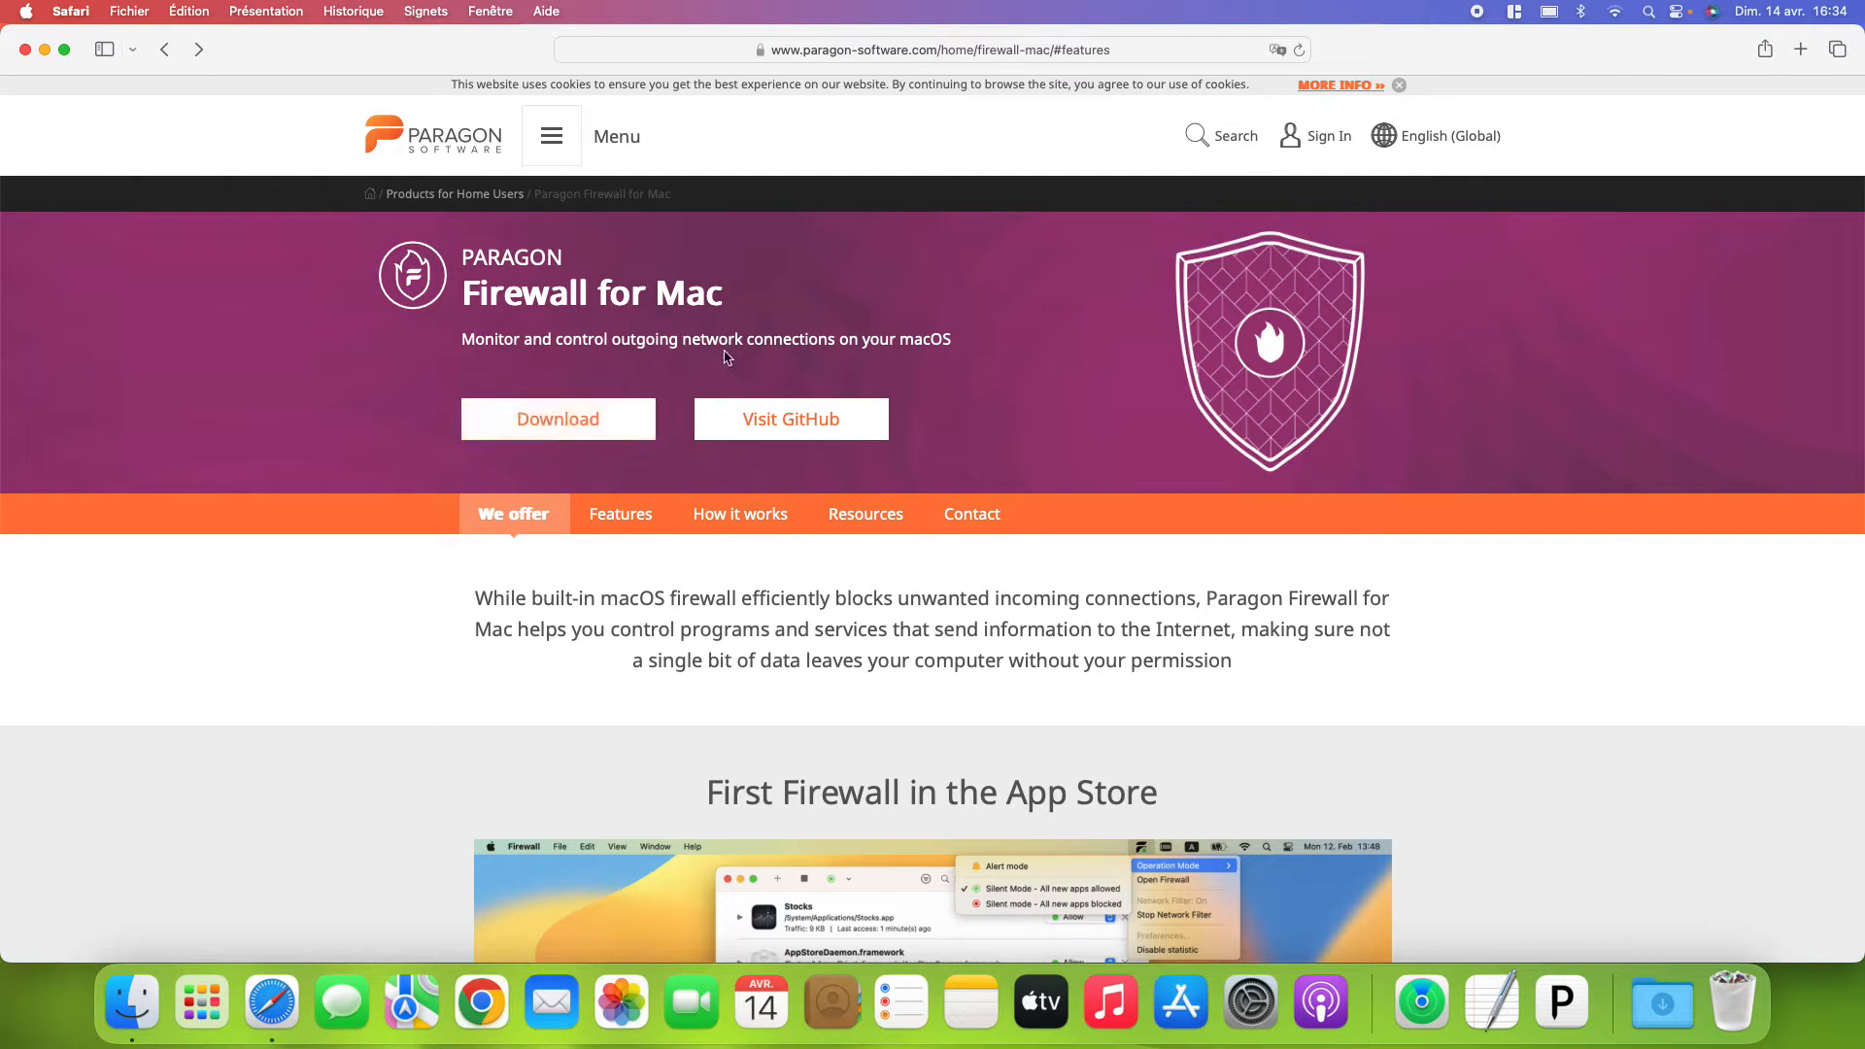
{"action": "key", "text": "super+l"}
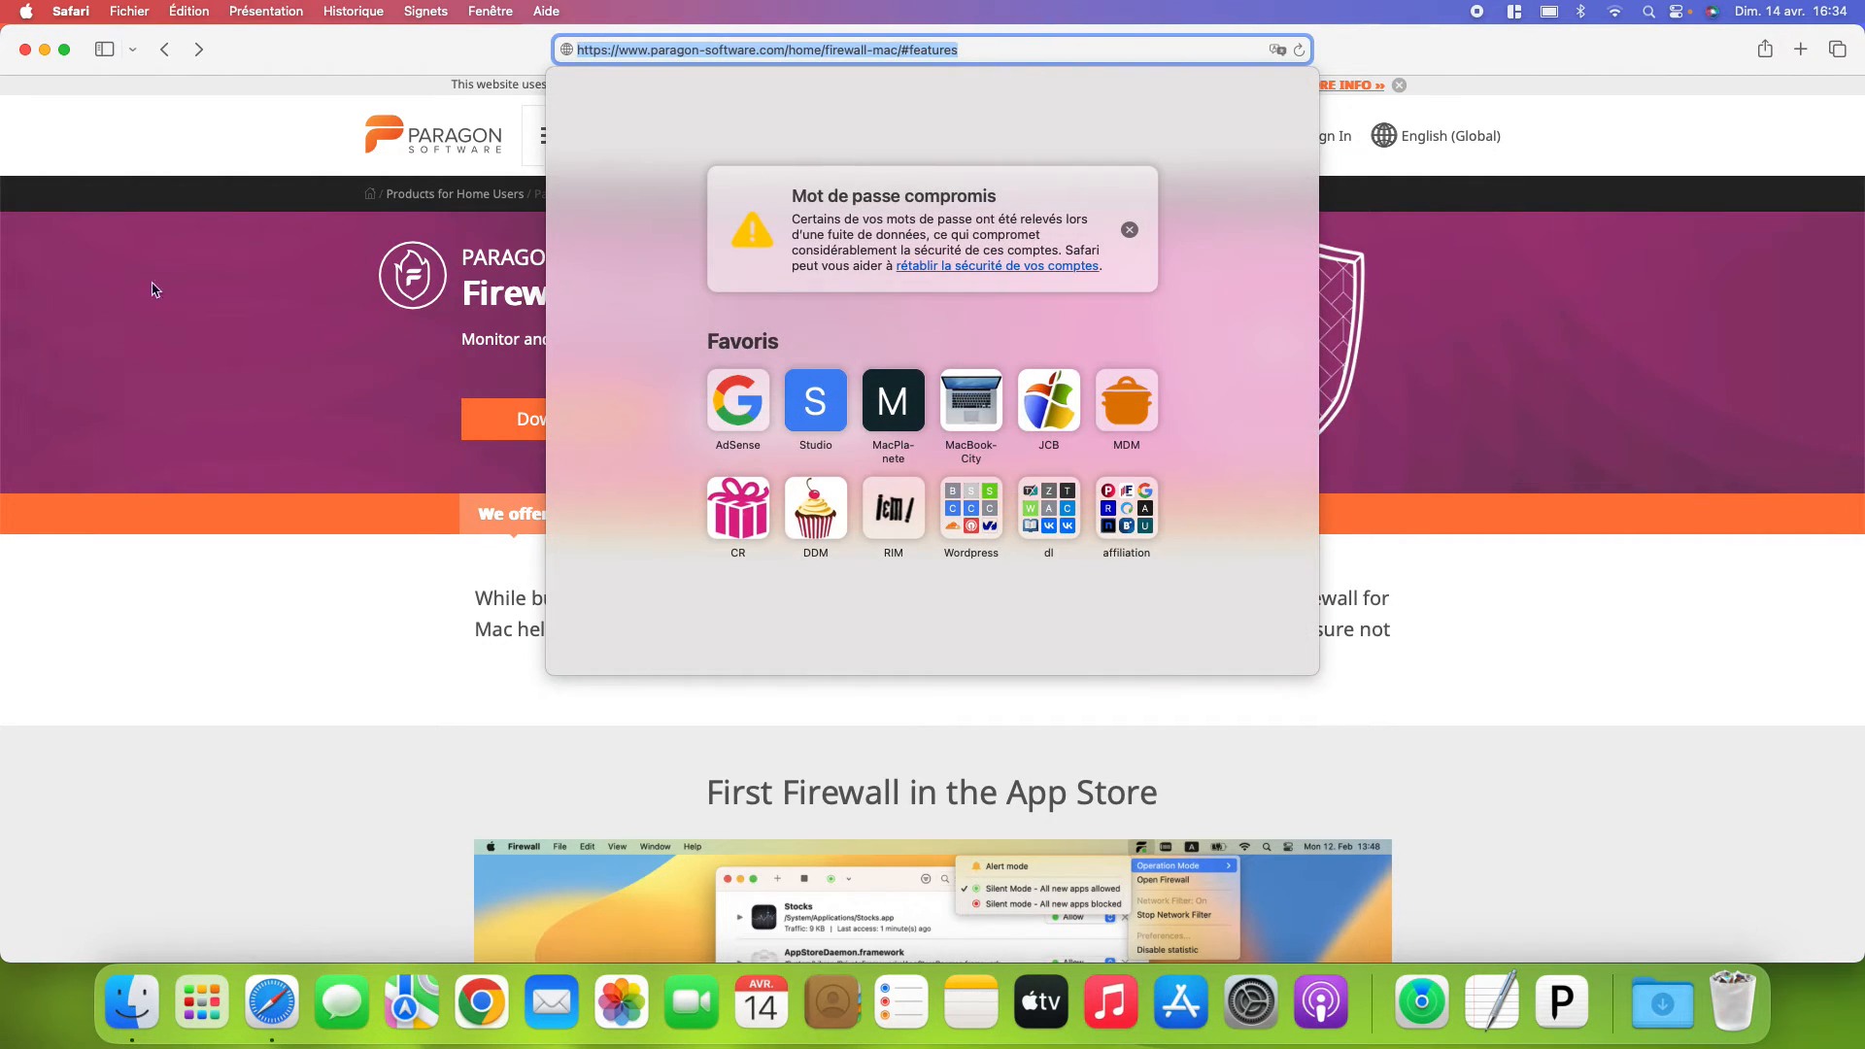
{"action": "left_click", "coordinate": [105, 324]}
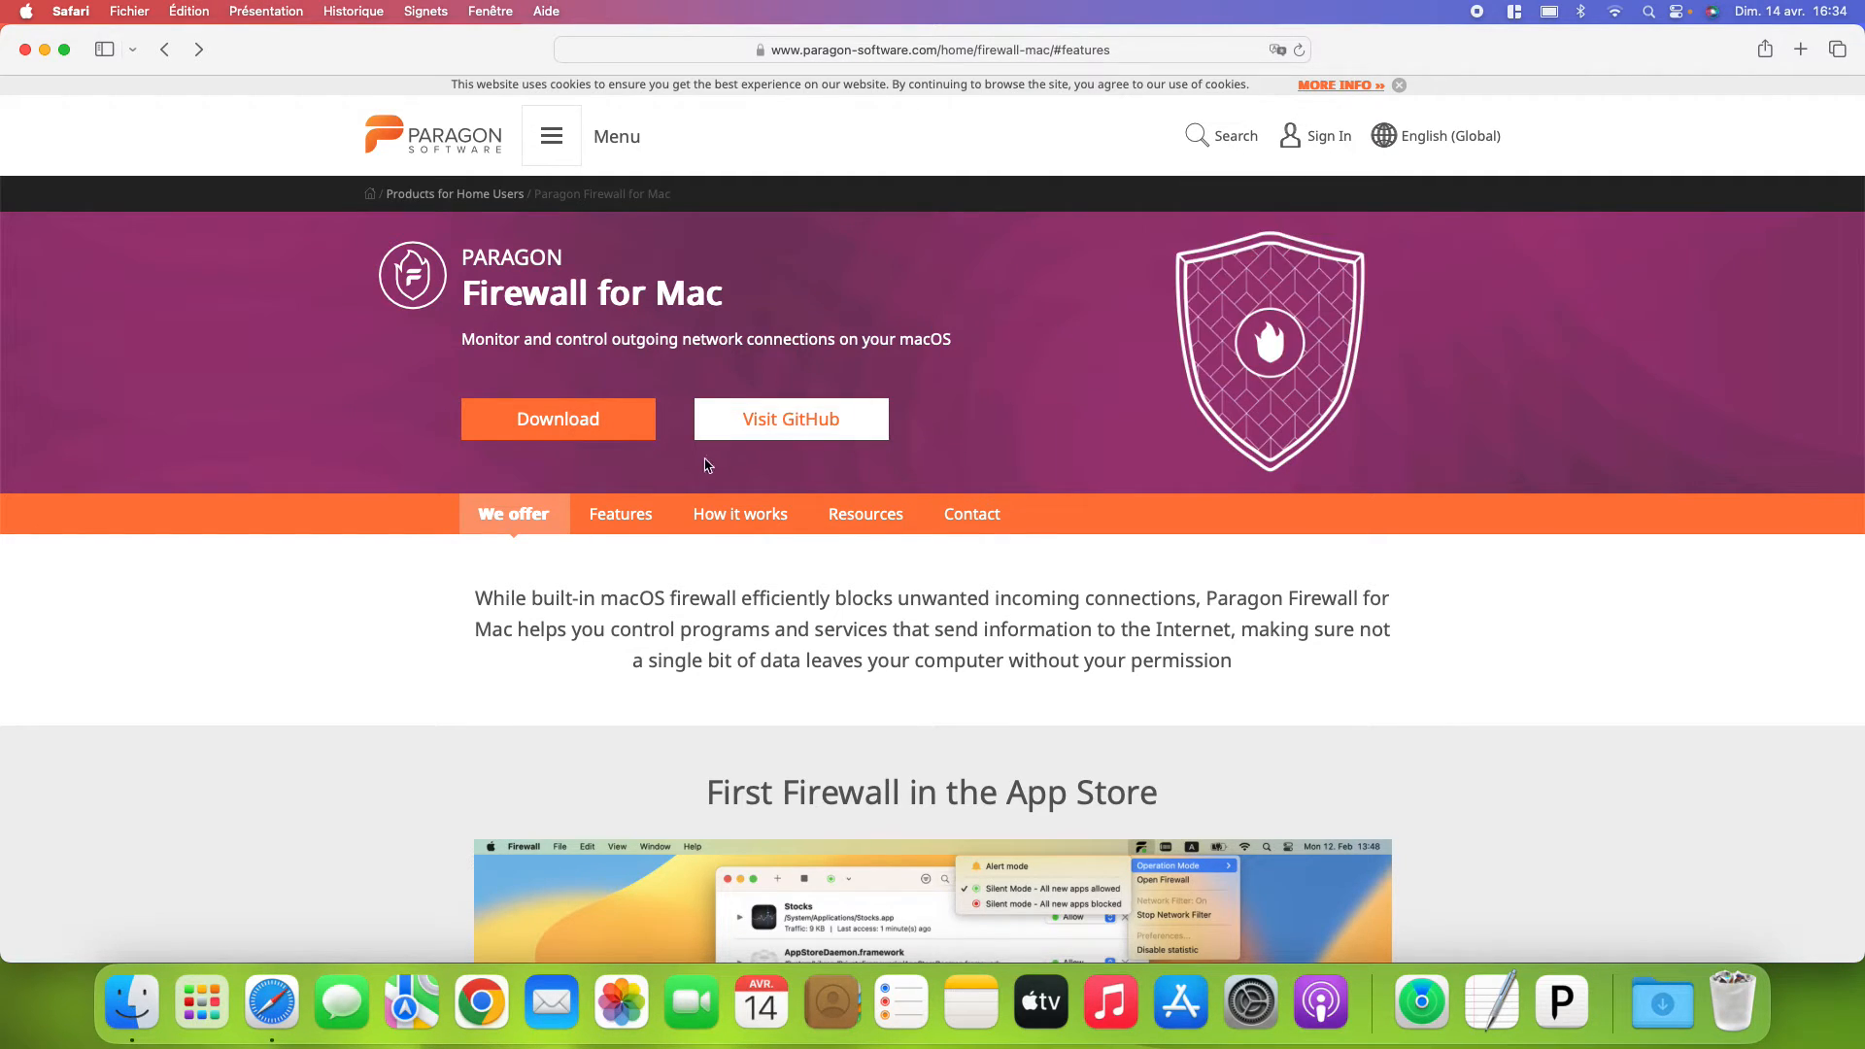
- Examine the product page's How it works section, including the operation modes, app and domain blocking, and resources
{"action": "scroll", "coordinate": [677, 479], "scroll_direction": "down", "scroll_amount": 2}
{"action": "scroll", "coordinate": [685, 593], "scroll_direction": "down", "scroll_amount": 3}
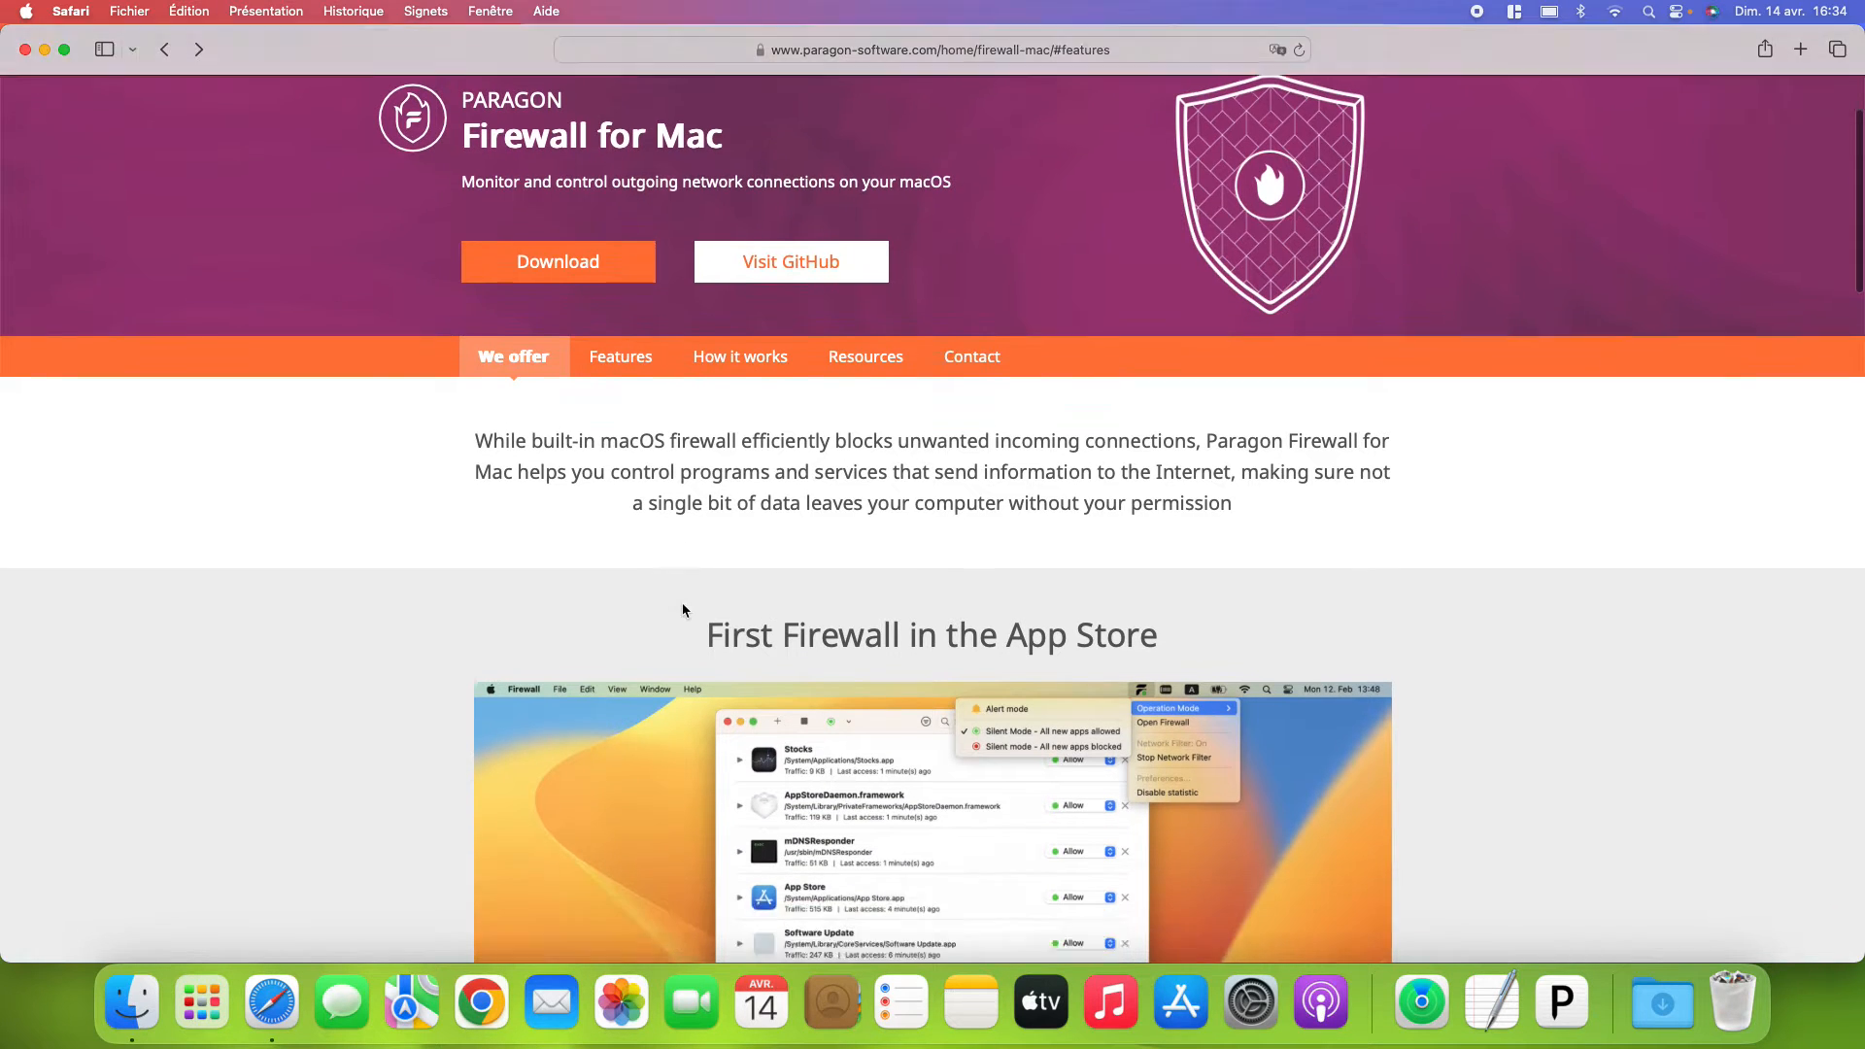
{"action": "scroll", "coordinate": [680, 604], "scroll_direction": "down", "scroll_amount": 2}
{"action": "scroll", "coordinate": [679, 616], "scroll_direction": "up", "scroll_amount": 4}
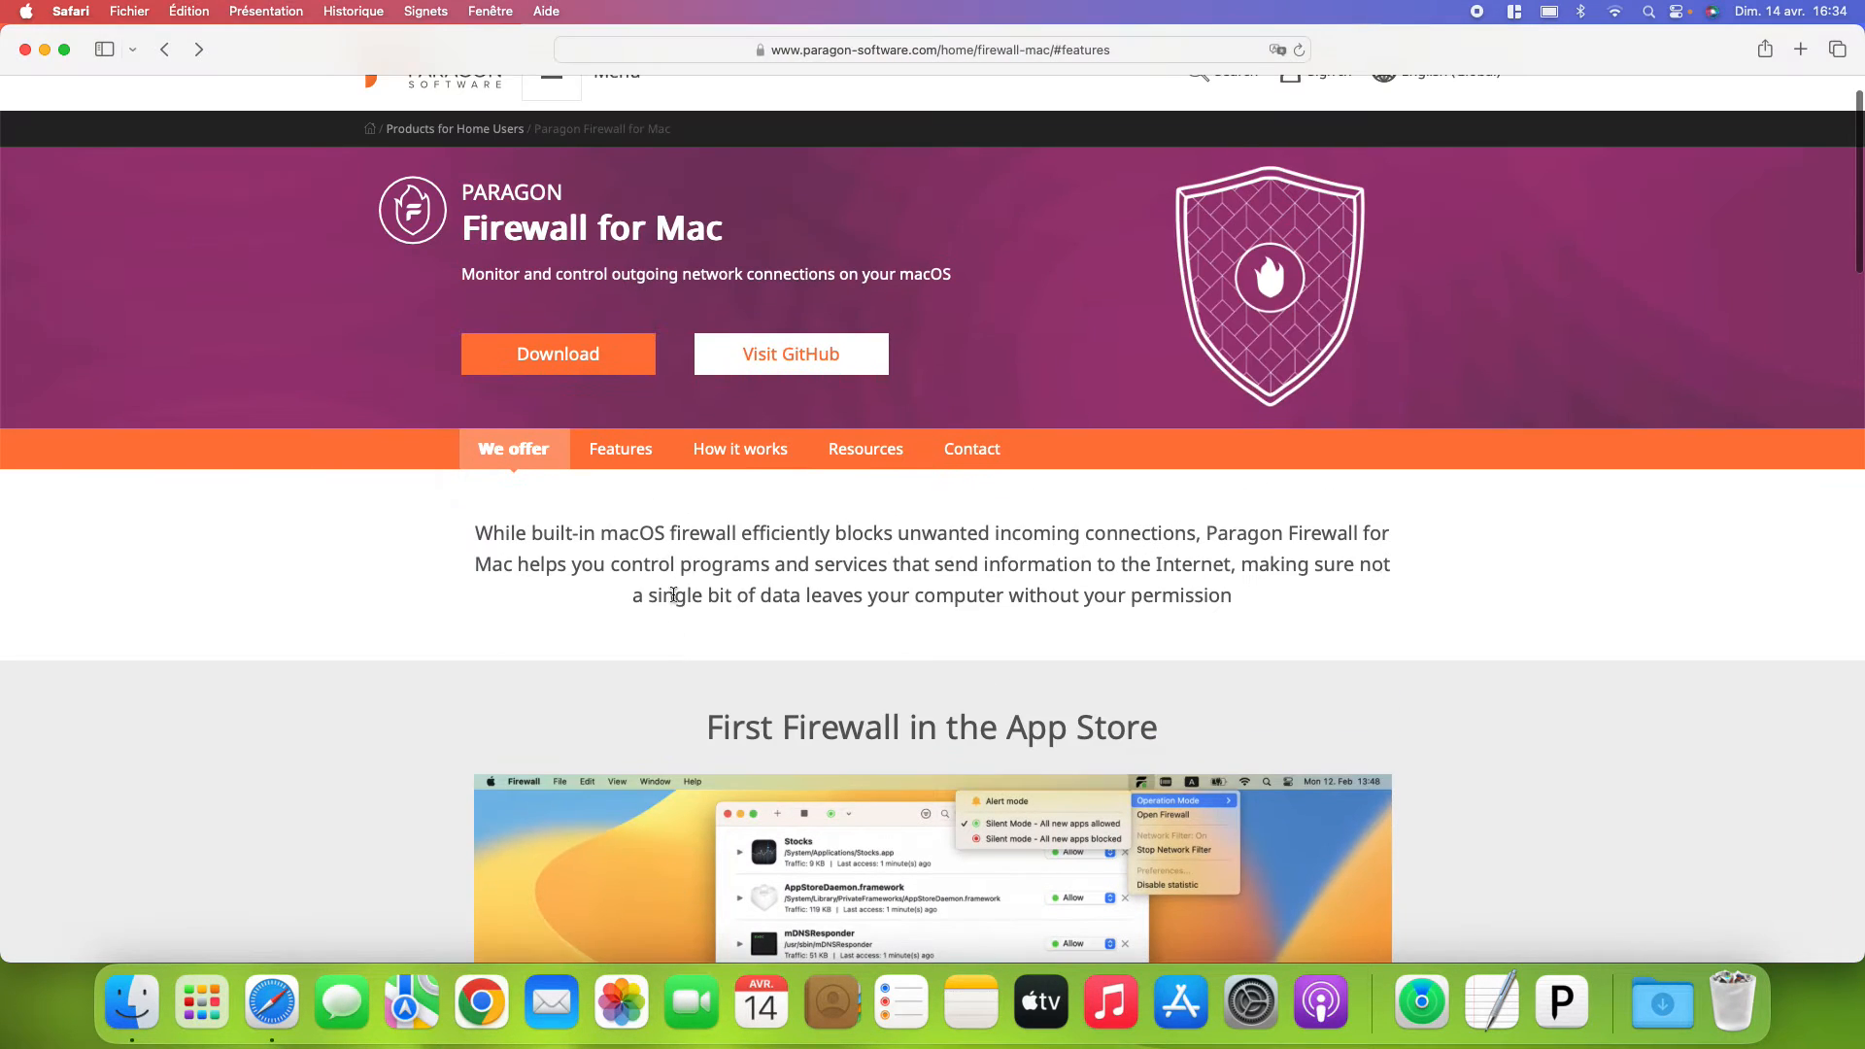
{"action": "left_click", "coordinate": [705, 450]}
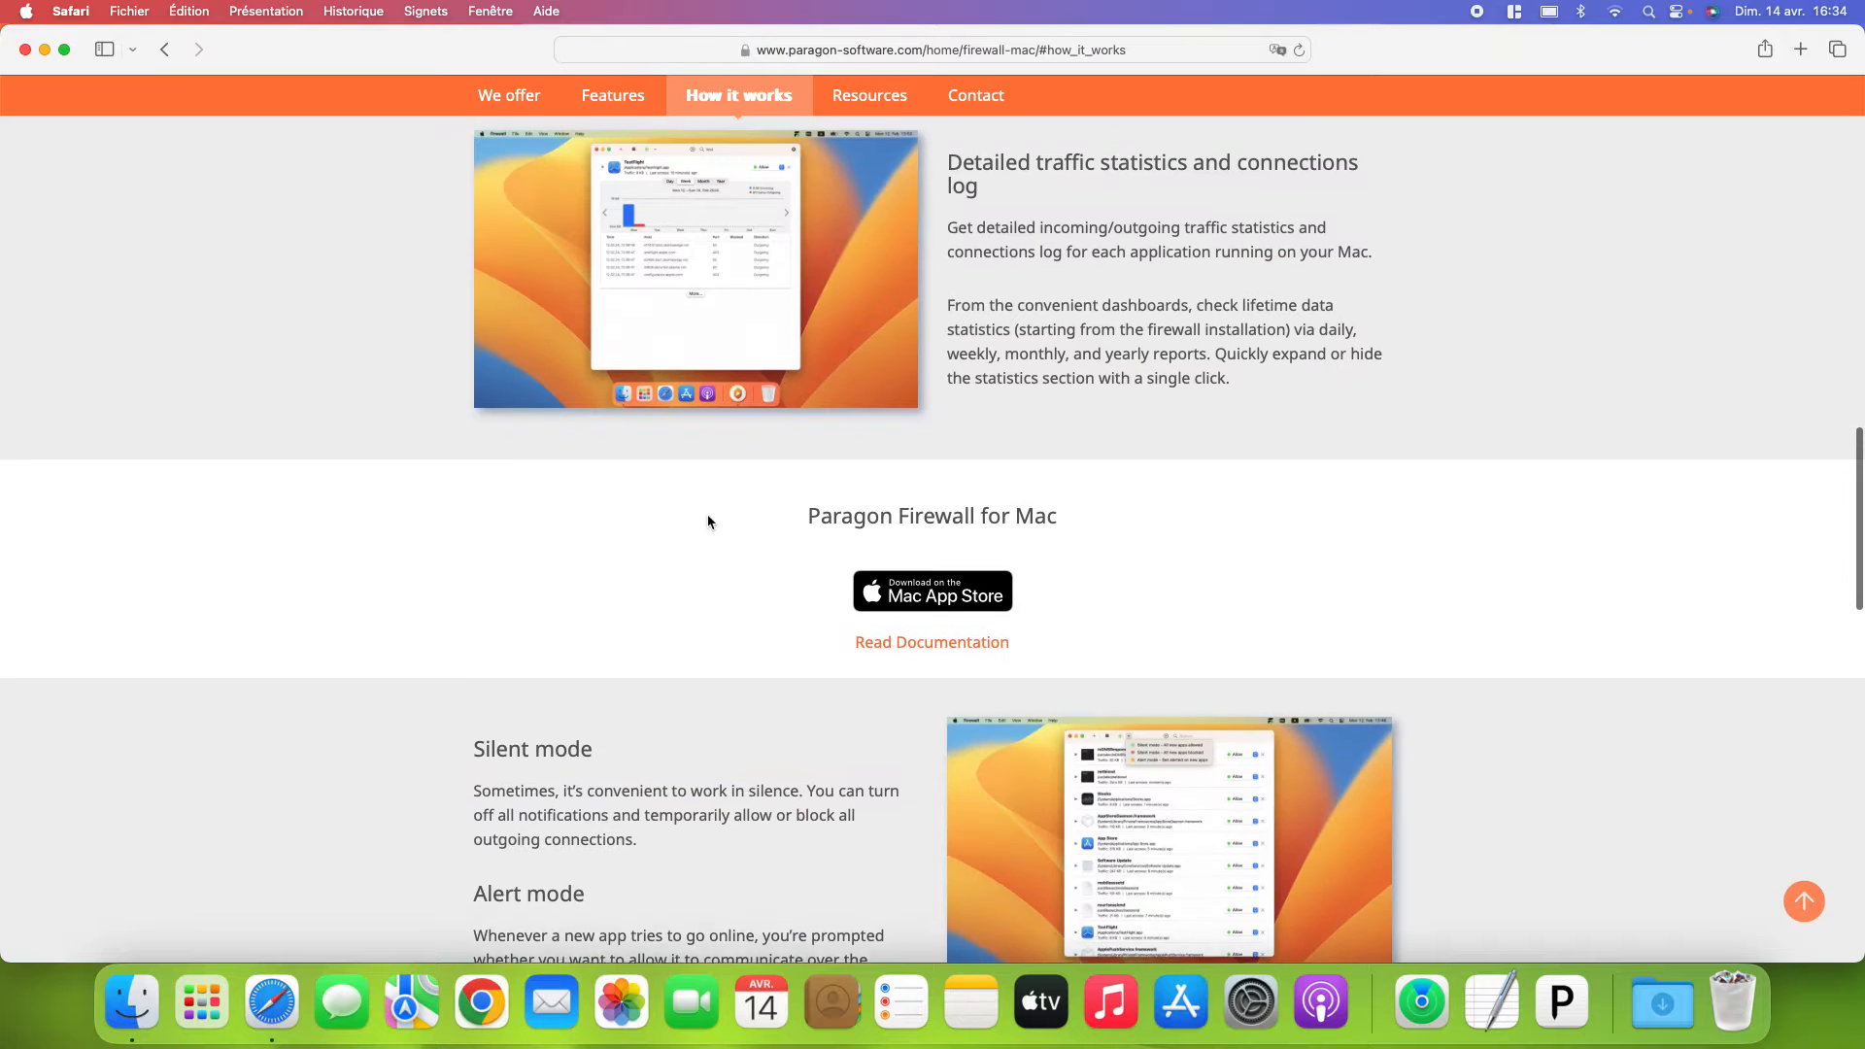
{"action": "scroll", "coordinate": [691, 487], "scroll_direction": "down", "scroll_amount": 10}
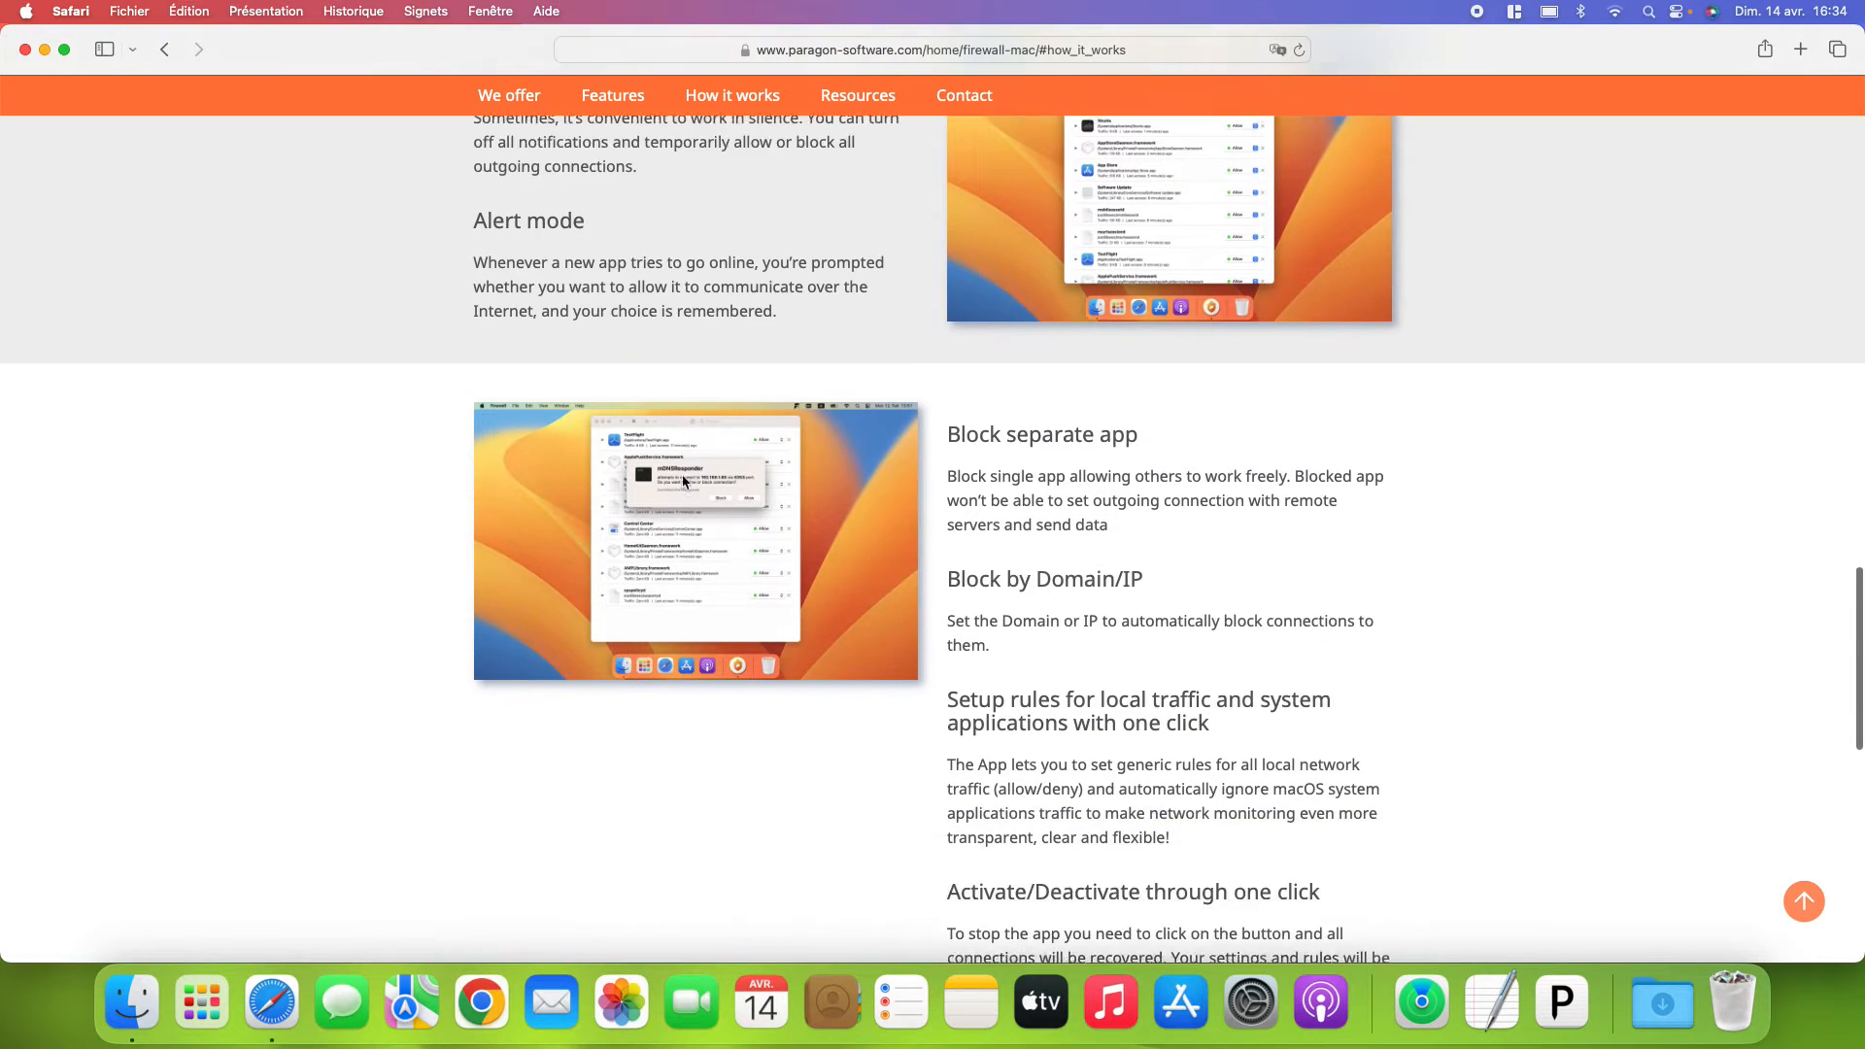
{"action": "scroll", "coordinate": [685, 480], "scroll_direction": "down", "scroll_amount": 6}
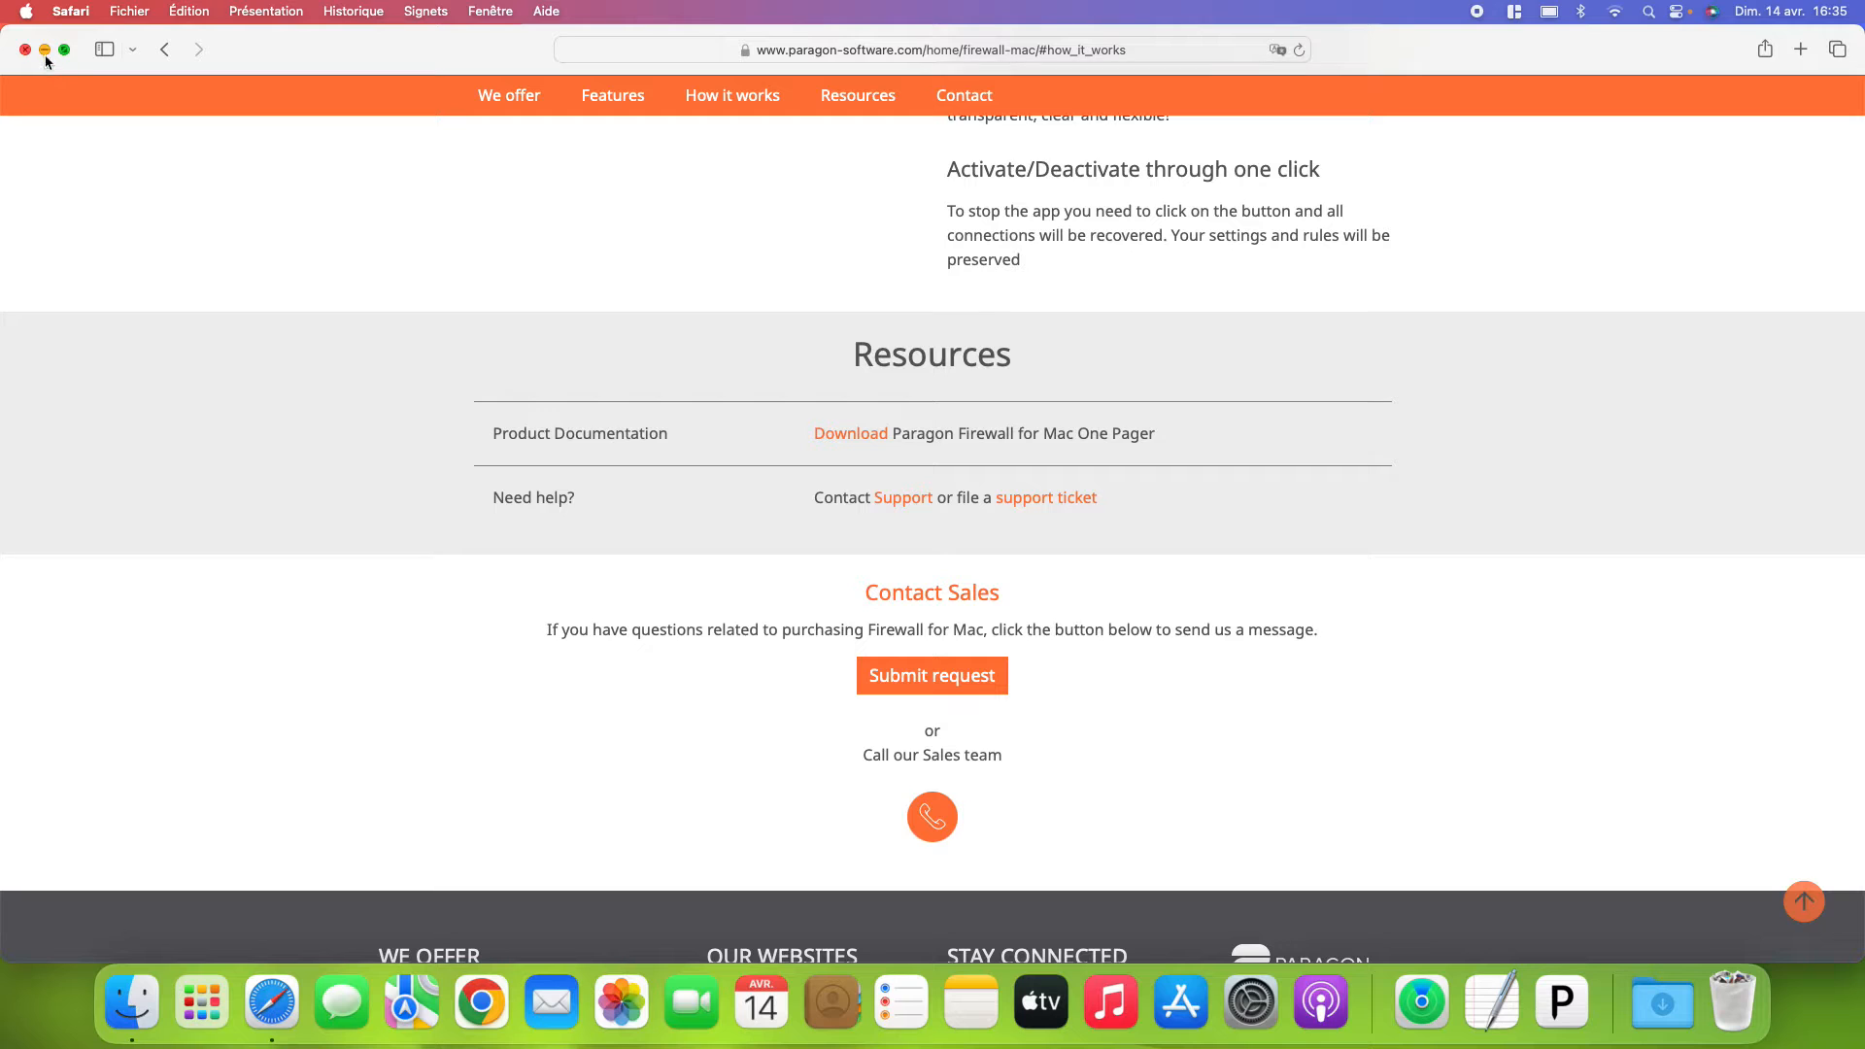
{"action": "scroll", "coordinate": [230, 375], "scroll_direction": "up", "scroll_amount": 20}
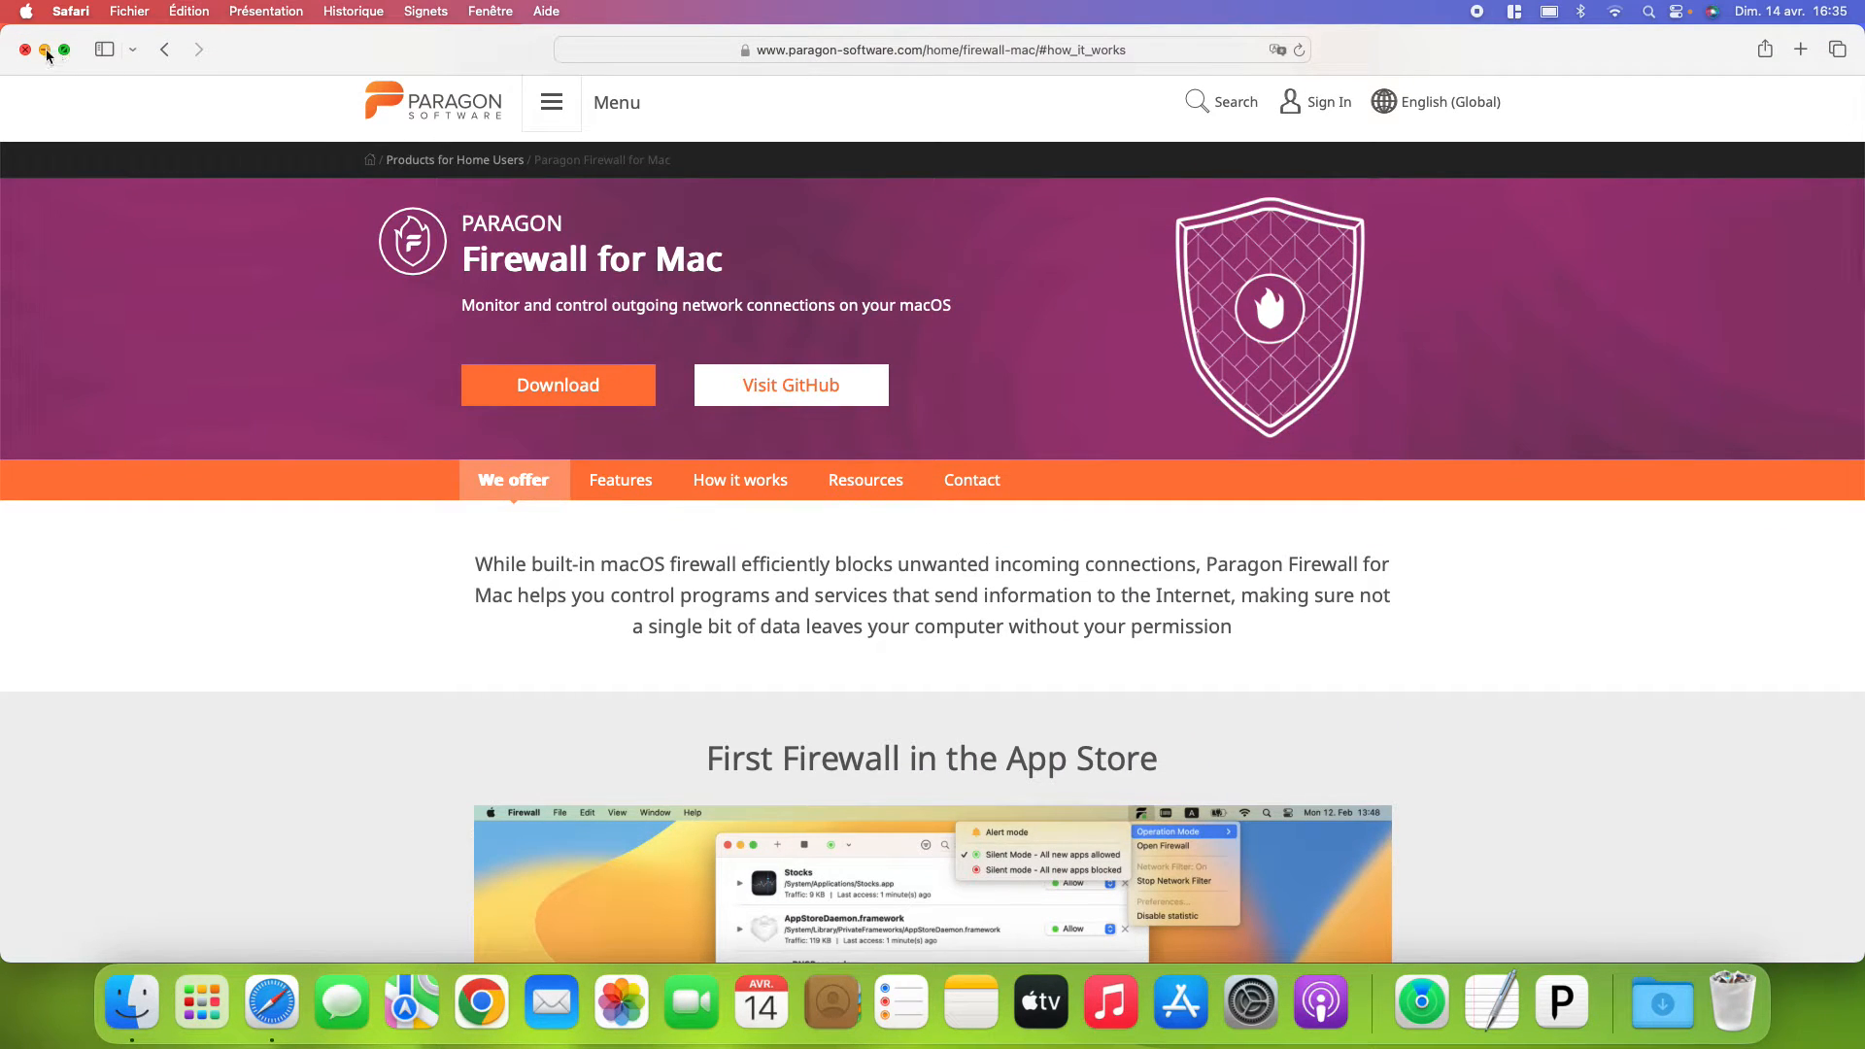
- Minimize the browser window and launch the installed Firewall app
{"action": "left_click", "coordinate": [44, 50]}
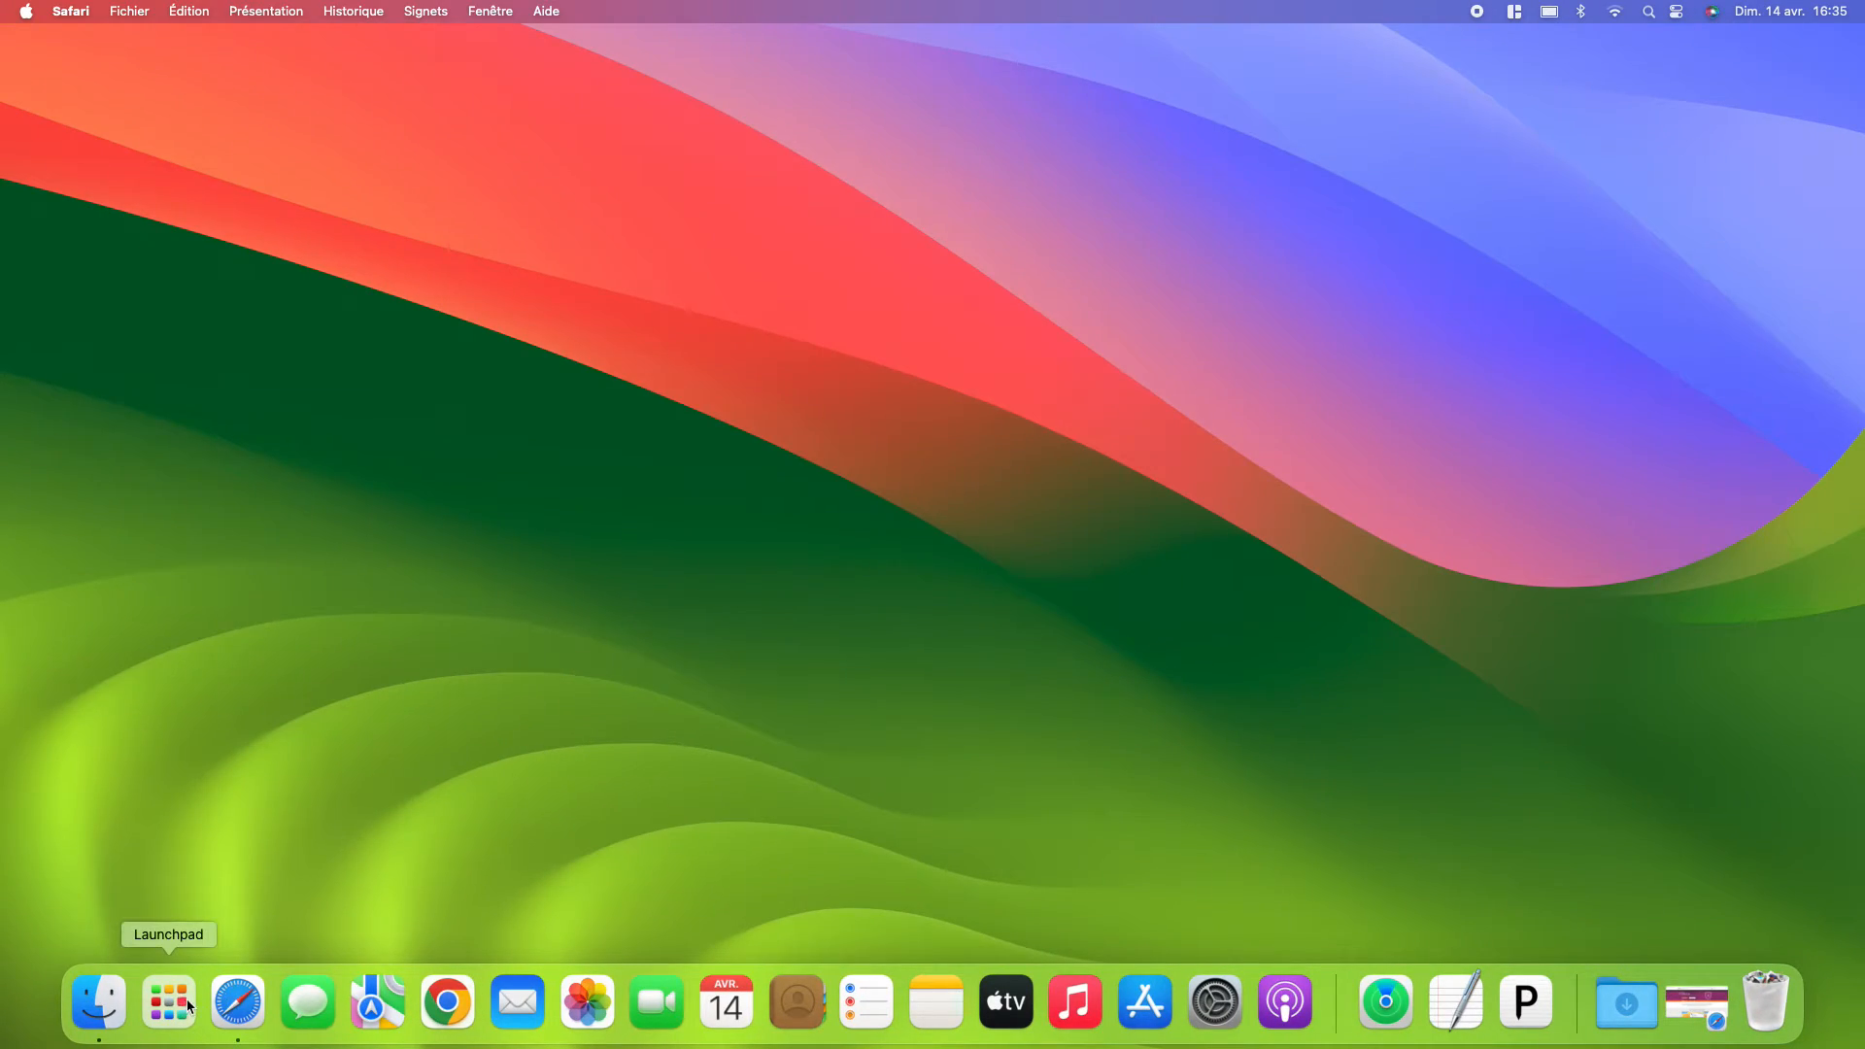
{"action": "left_click", "coordinate": [170, 967]}
{"action": "scroll", "coordinate": [950, 690], "scroll_direction": "right", "scroll_amount": 10}
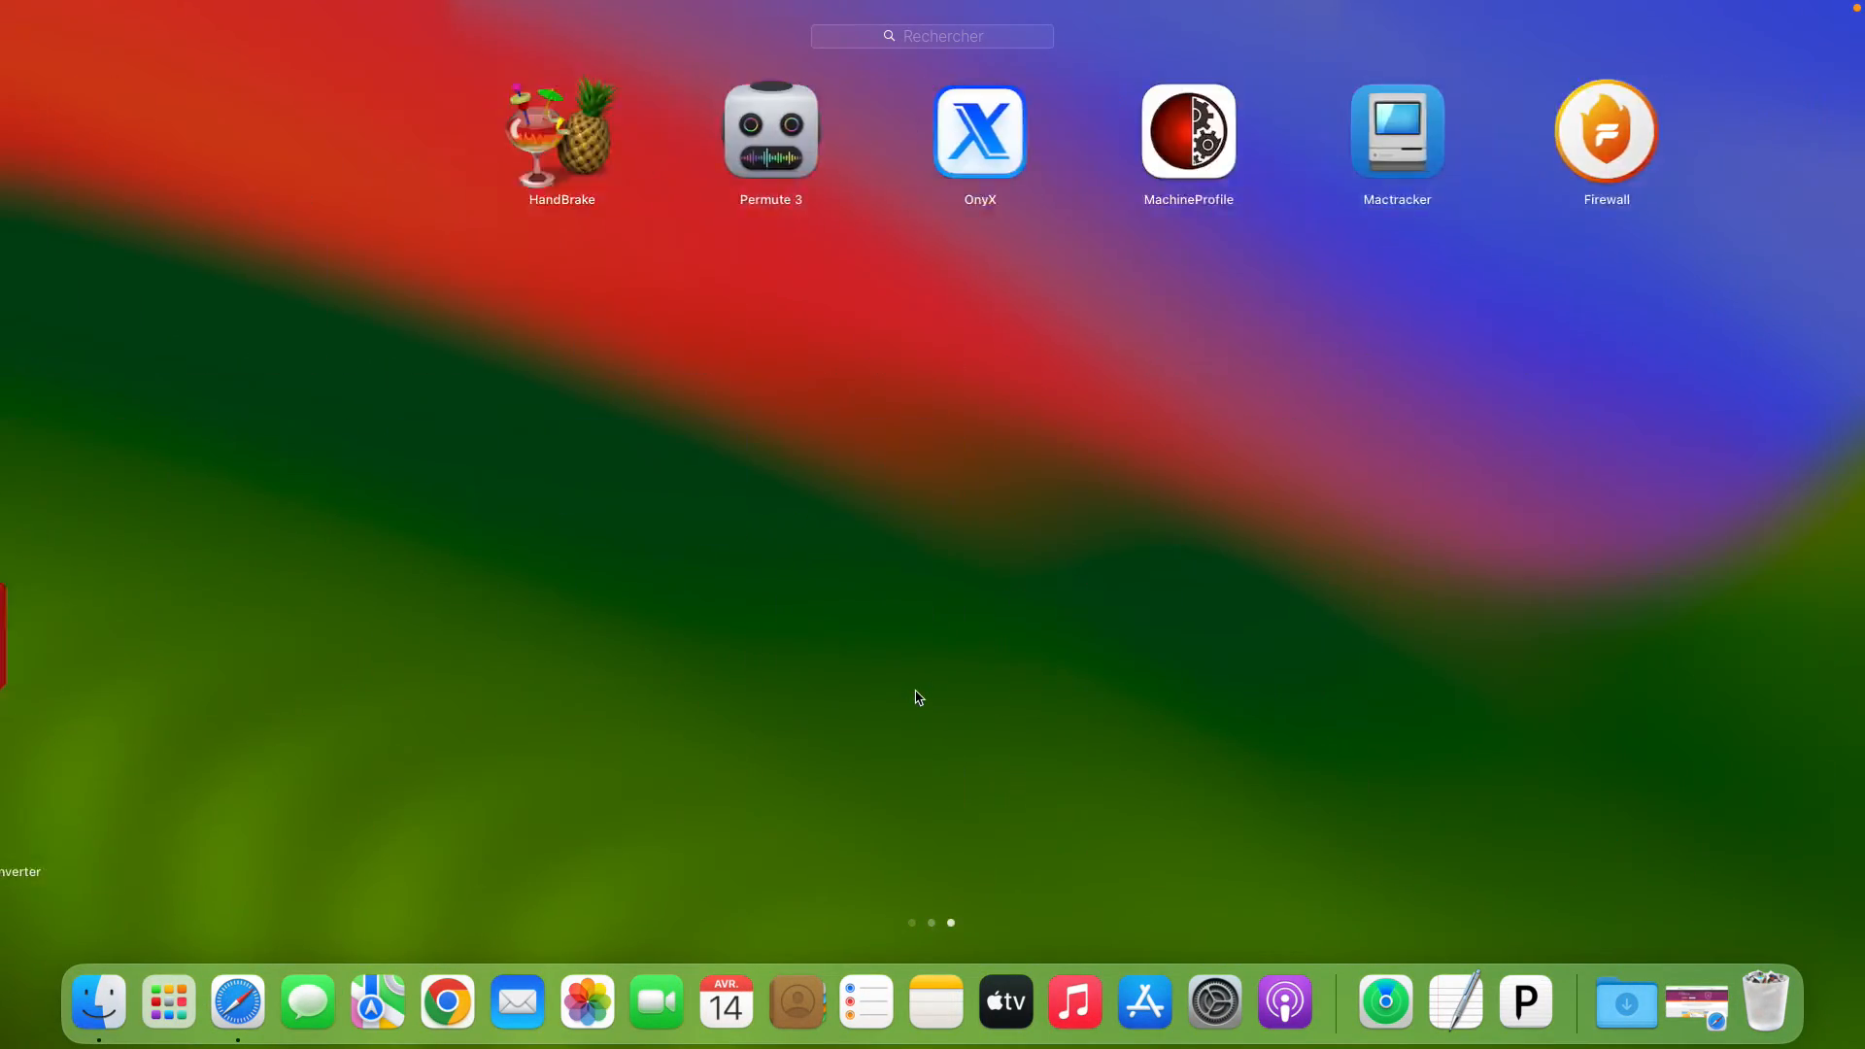
{"action": "left_click", "coordinate": [1368, 121]}
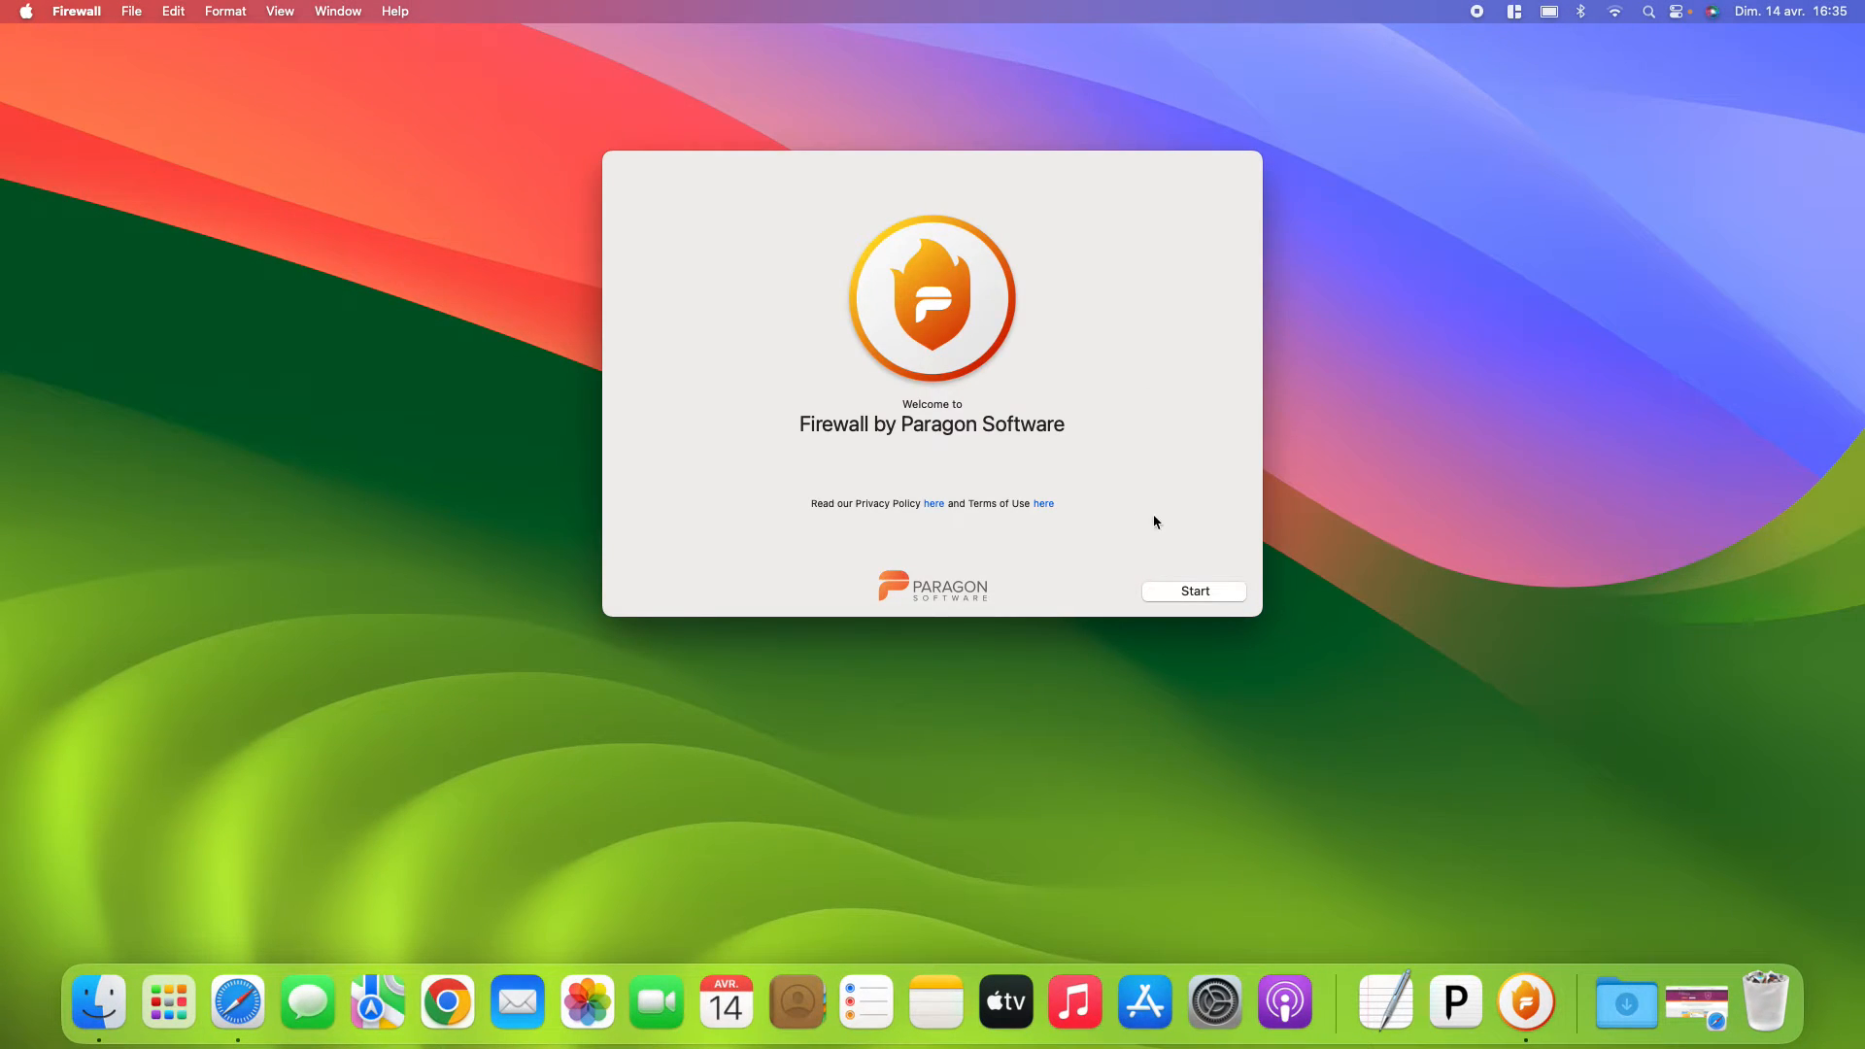
- Start the Firewall welcome tour, advance to the Alert or Silent modes page, and move the tour window higher on the desktop
{"action": "left_click", "coordinate": [1209, 596]}
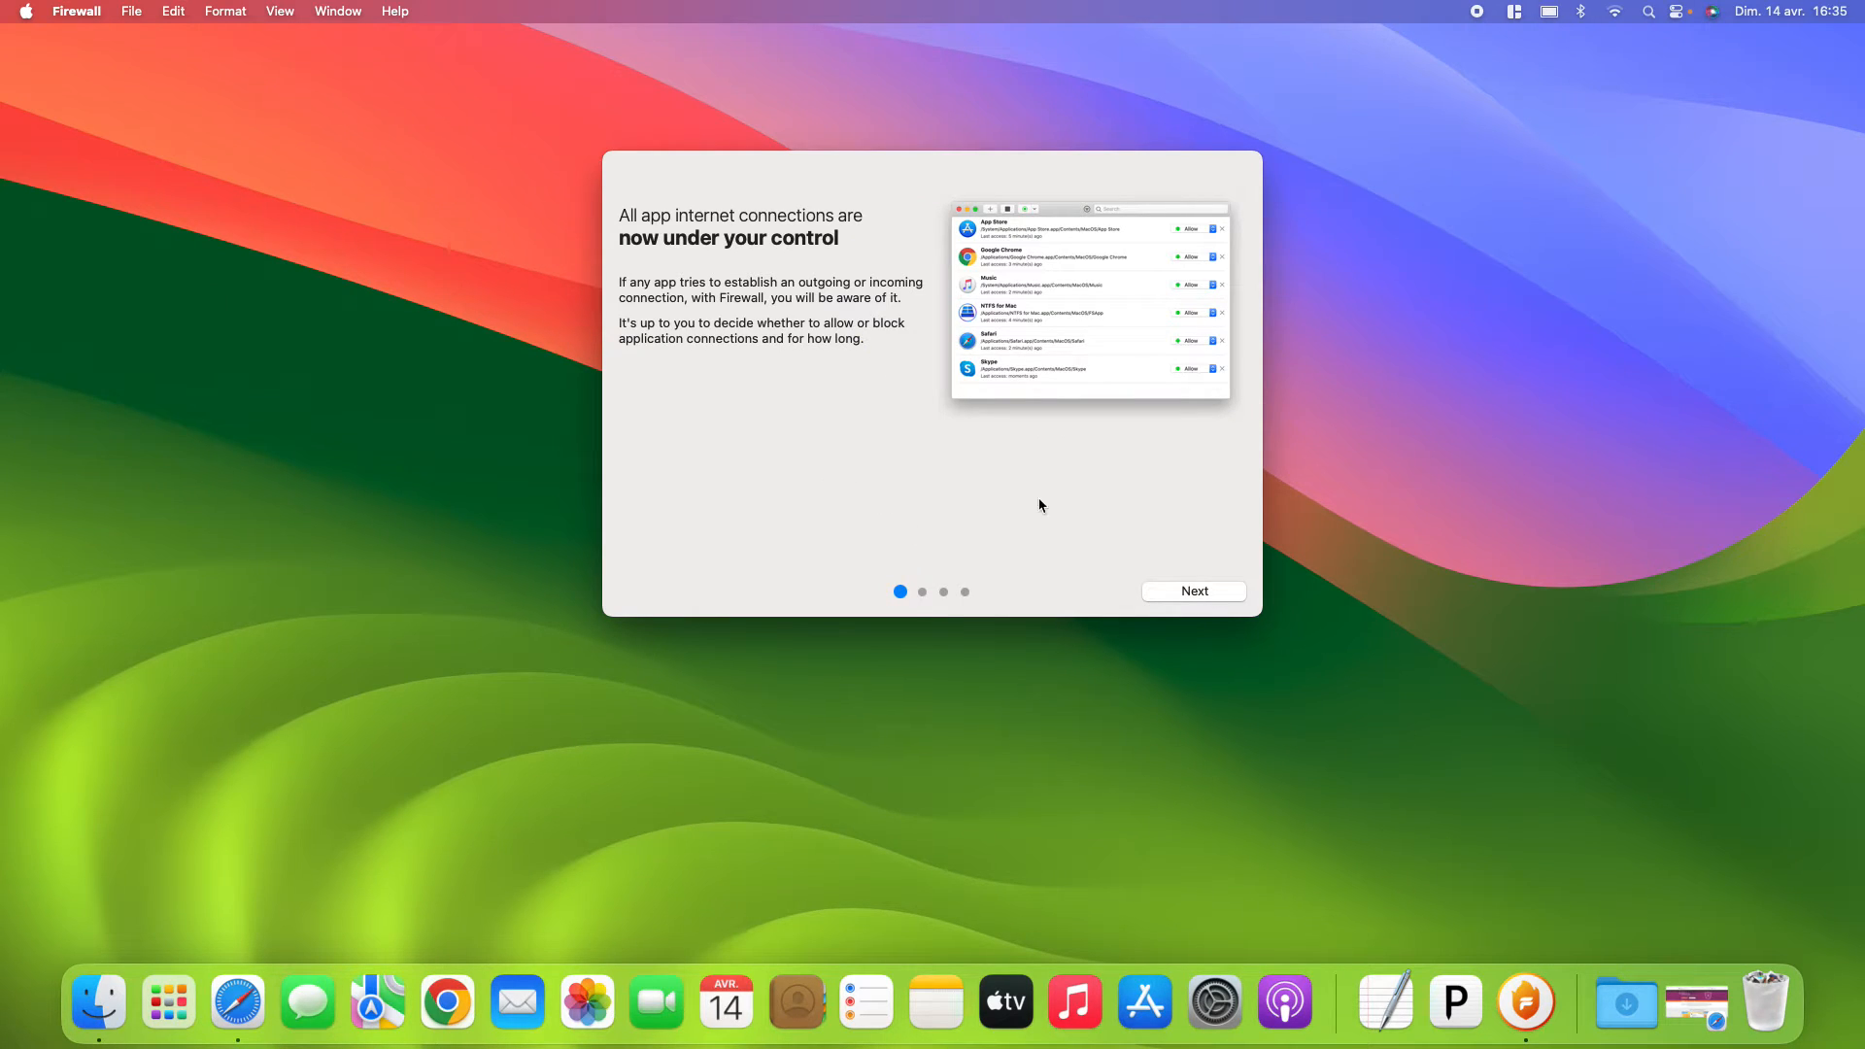
{"action": "left_click", "coordinate": [1201, 594]}
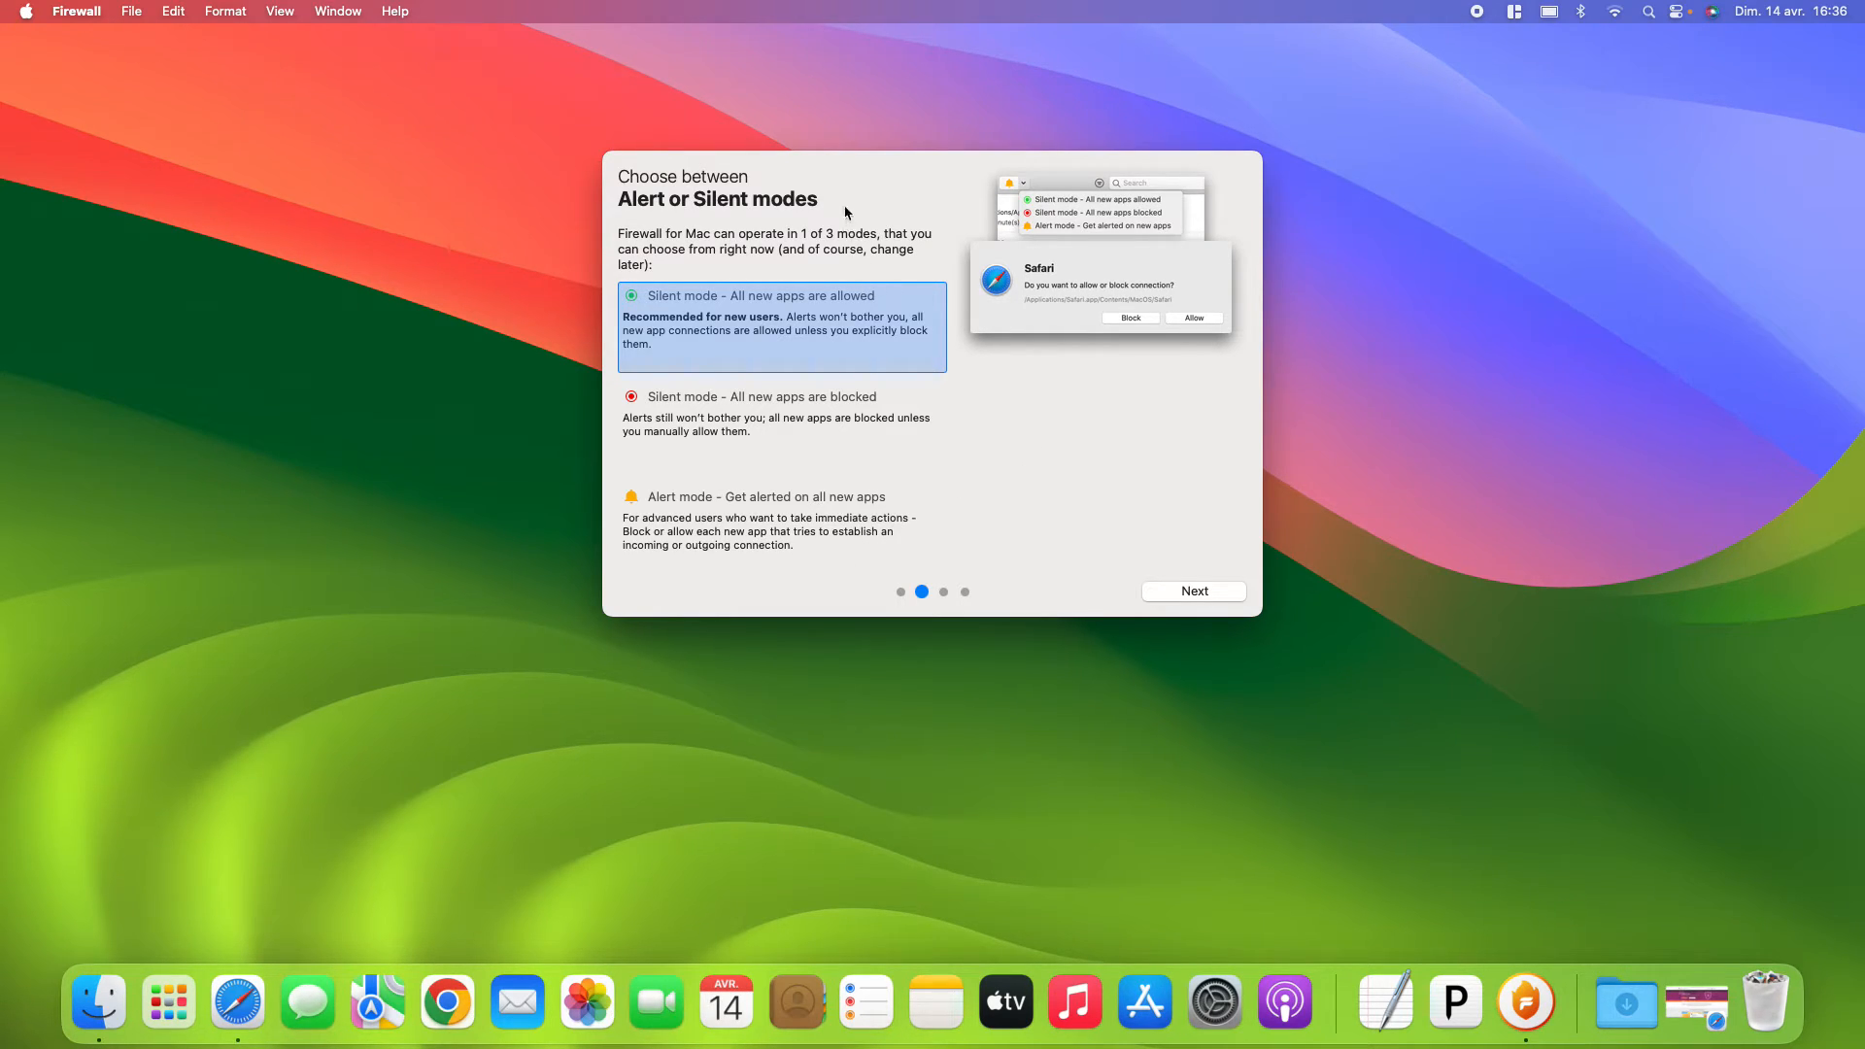
{"action": "left_click_drag", "start_coordinate": [789, 163], "coordinate": [766, 107]}
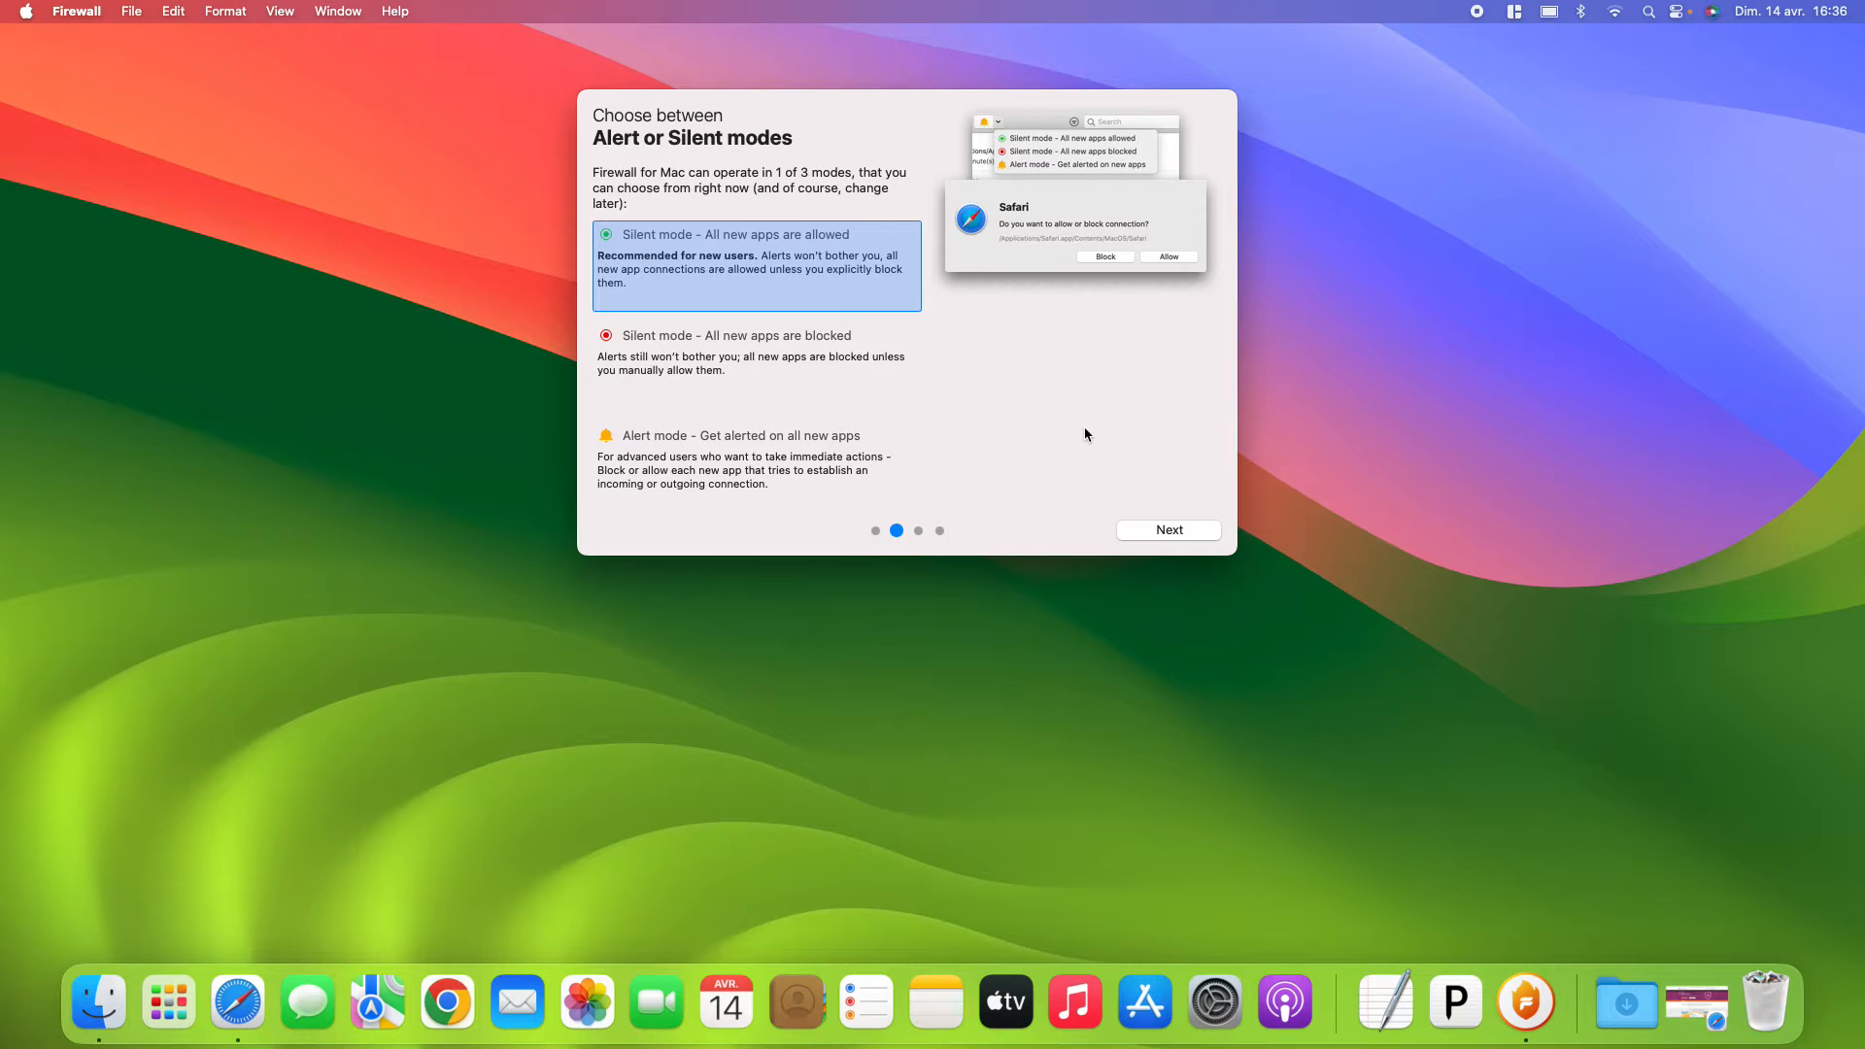
{"action": "left_click", "coordinate": [1186, 533]}
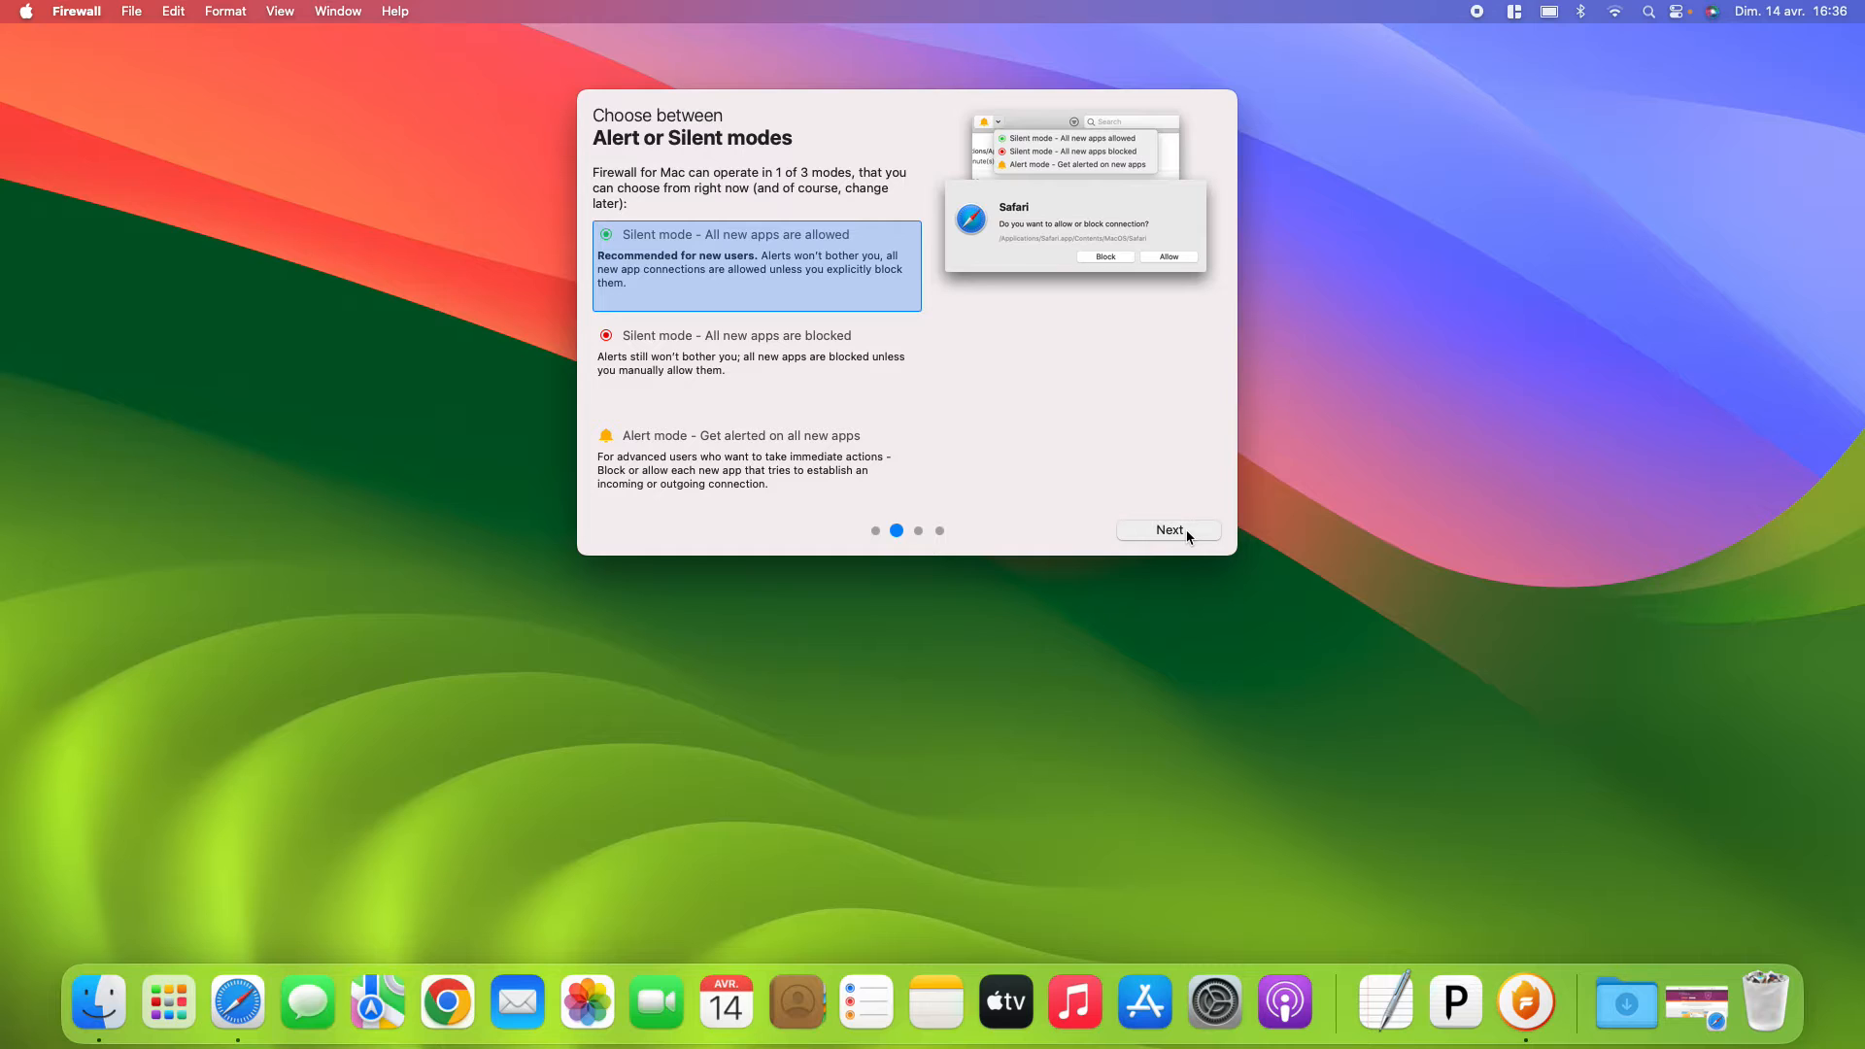
- Choose the operation mode "Silent mode - All new apps are blocked" and continue the tour
{"action": "left_click", "coordinate": [822, 365]}
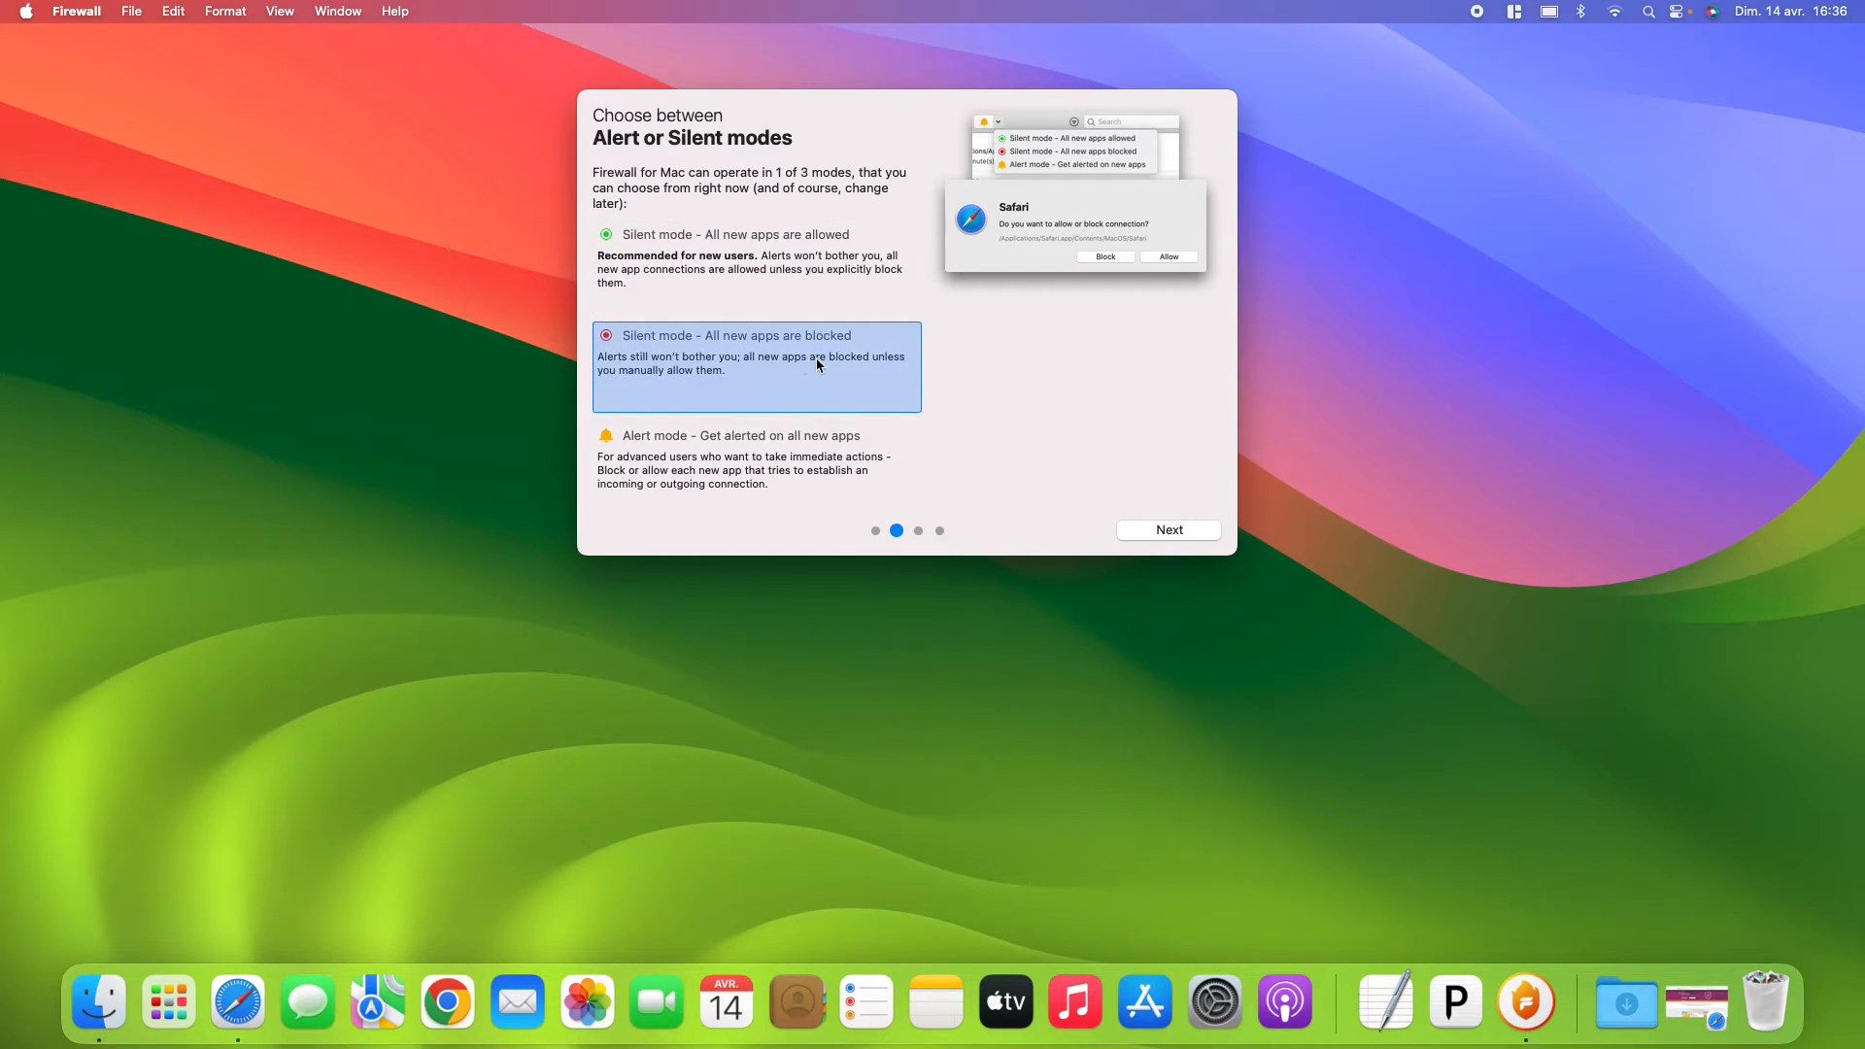
{"action": "left_click", "coordinate": [759, 270]}
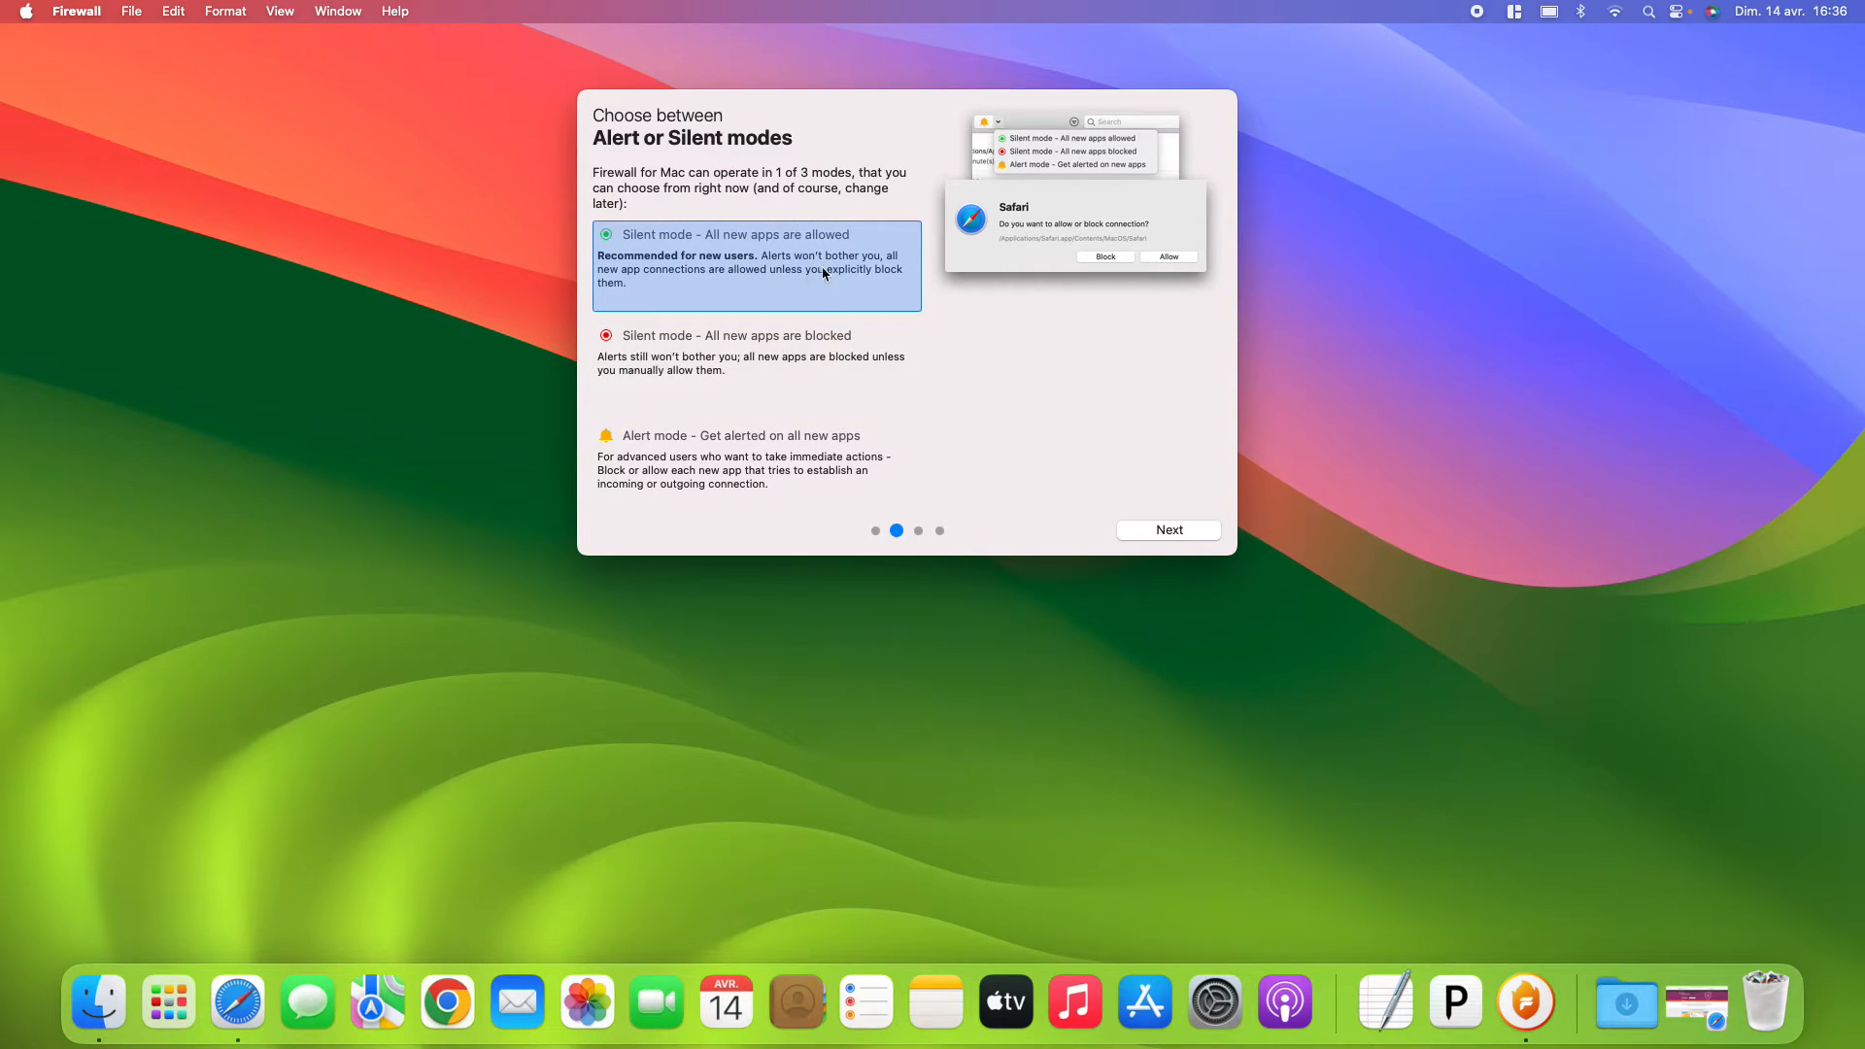
{"action": "left_click", "coordinate": [801, 363]}
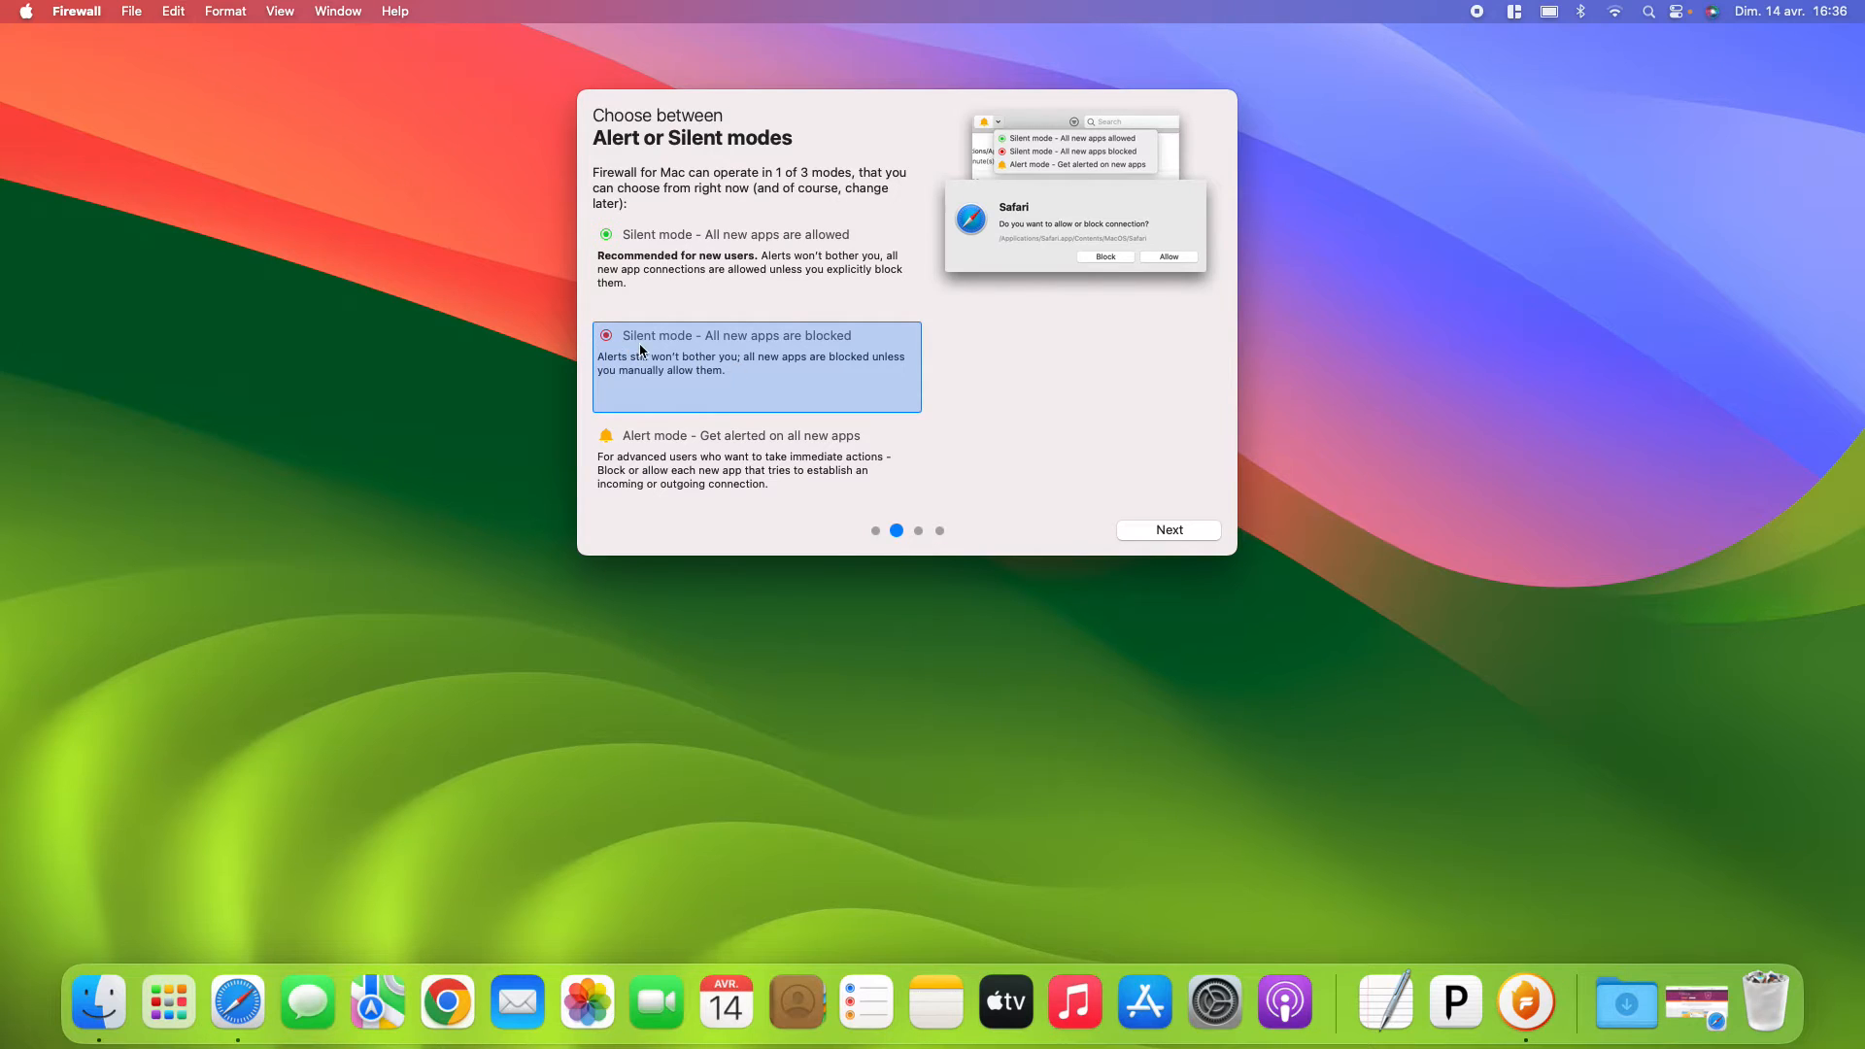
{"action": "left_click", "coordinate": [1175, 534]}
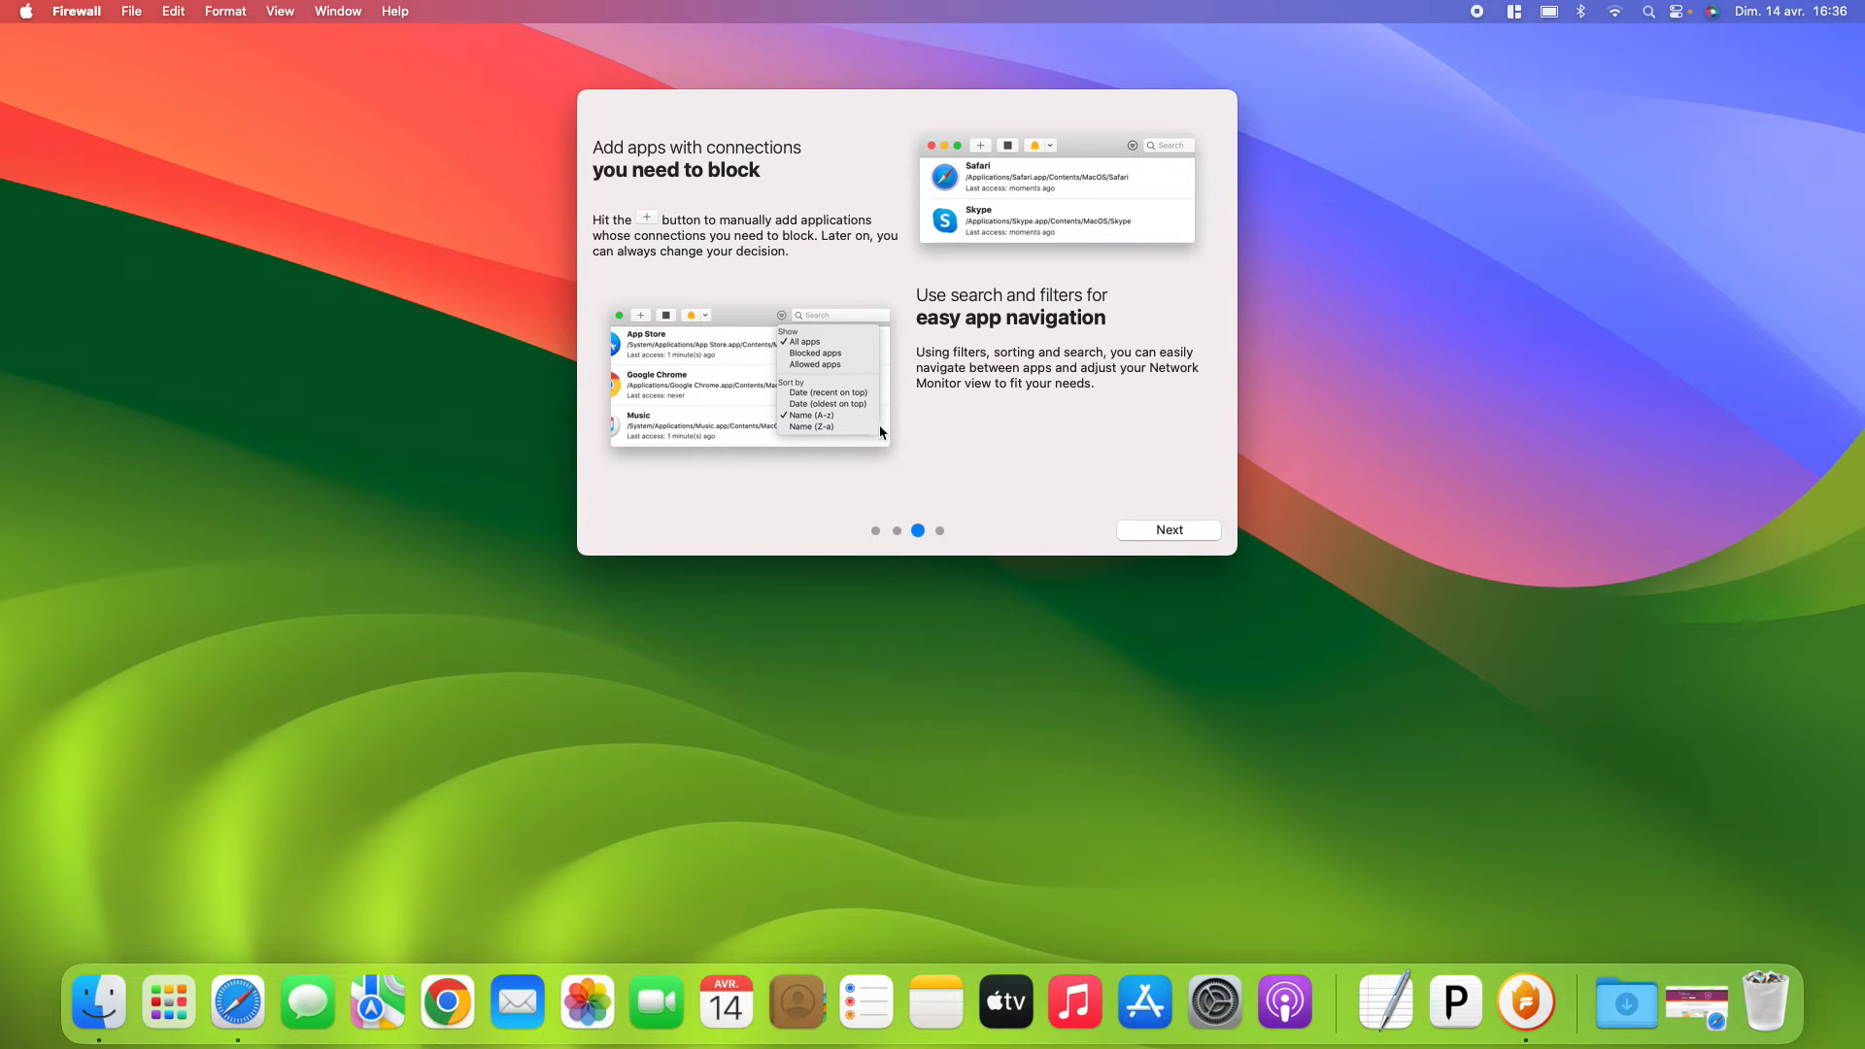
- Finish the welcome tour and allow Firewall to filter network content
{"action": "left_click", "coordinate": [1165, 534]}
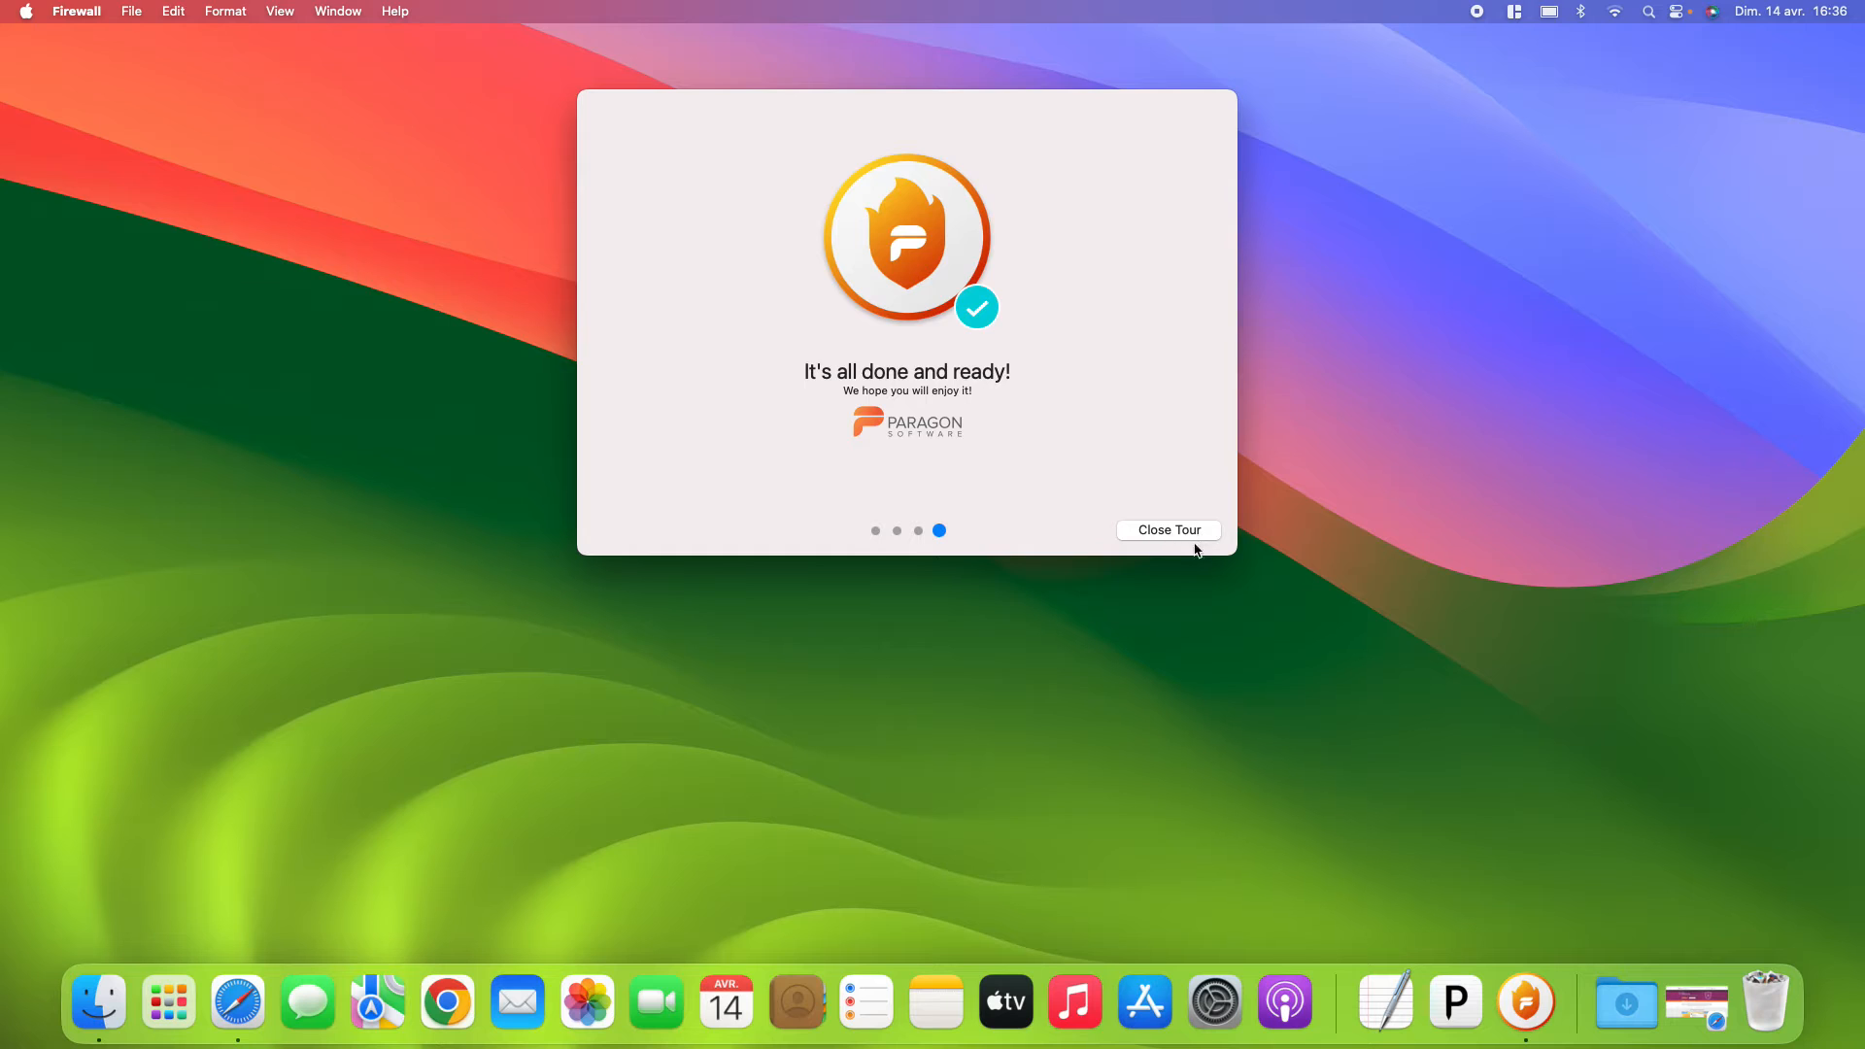
{"action": "left_click", "coordinate": [1195, 534]}
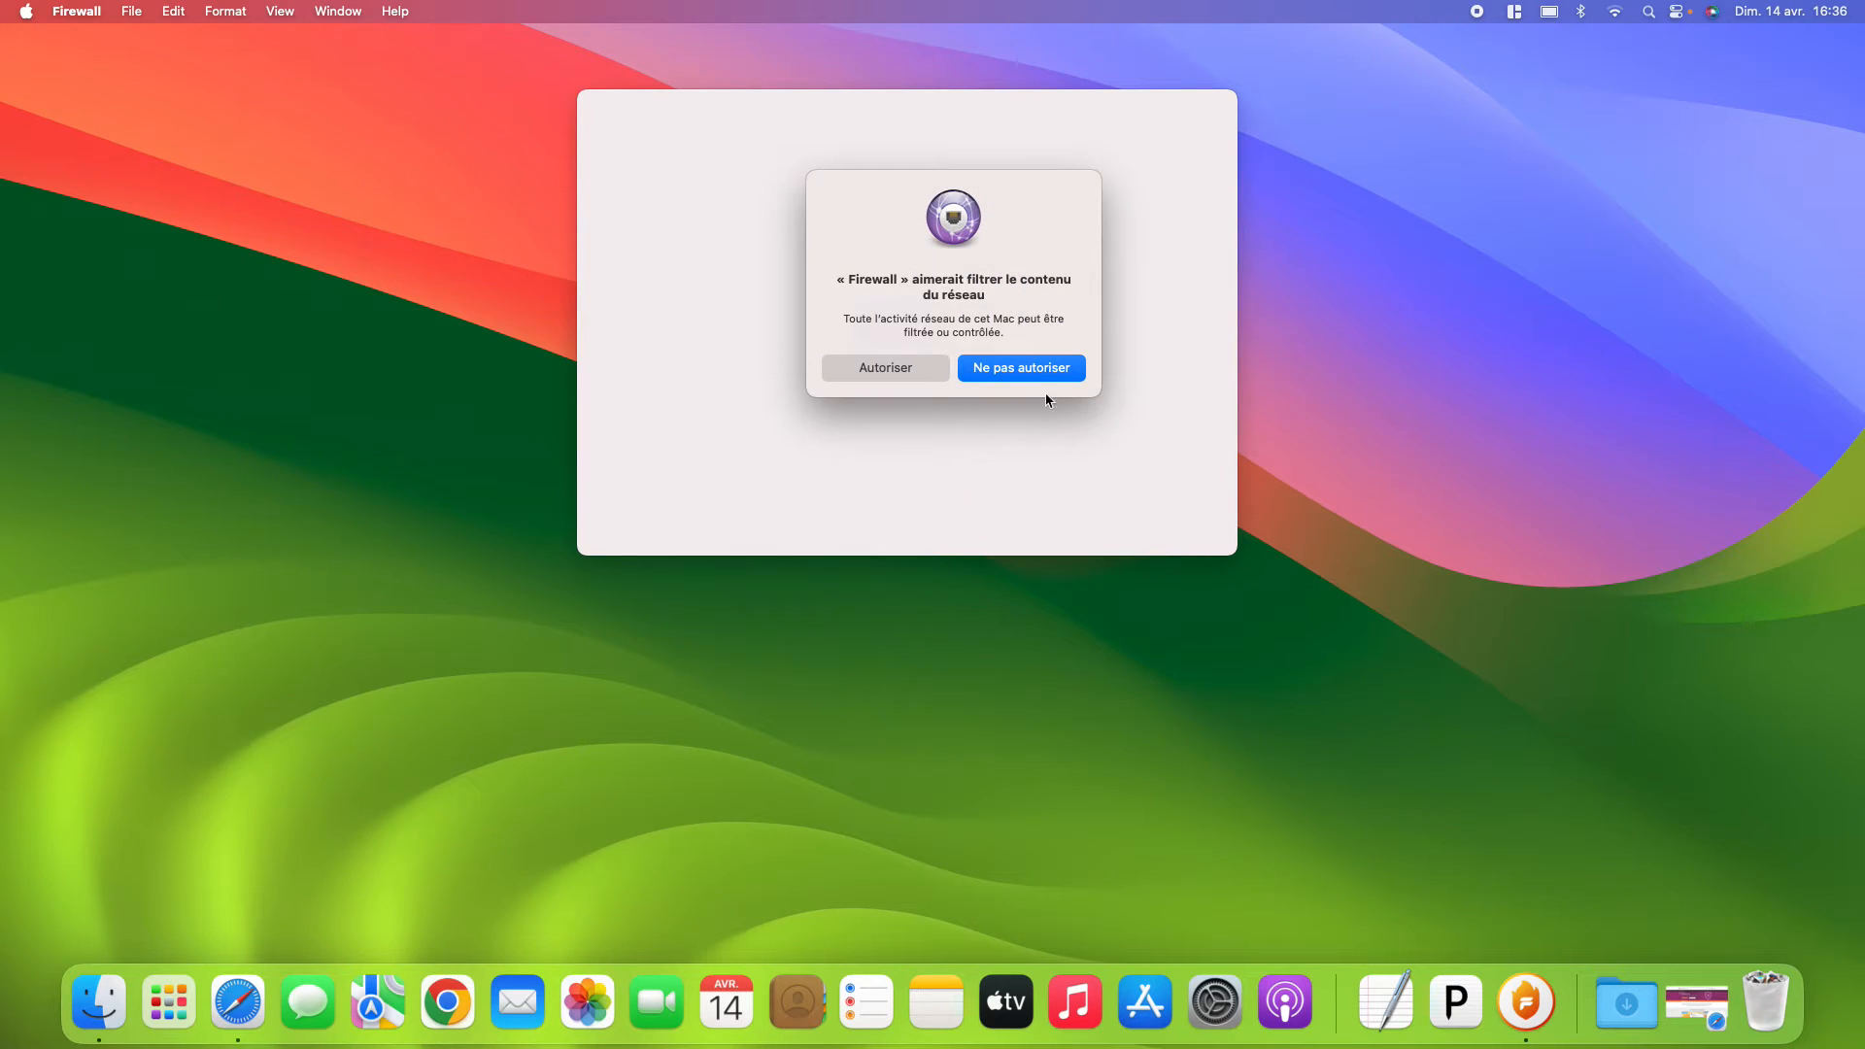
{"action": "left_click", "coordinate": [899, 368]}
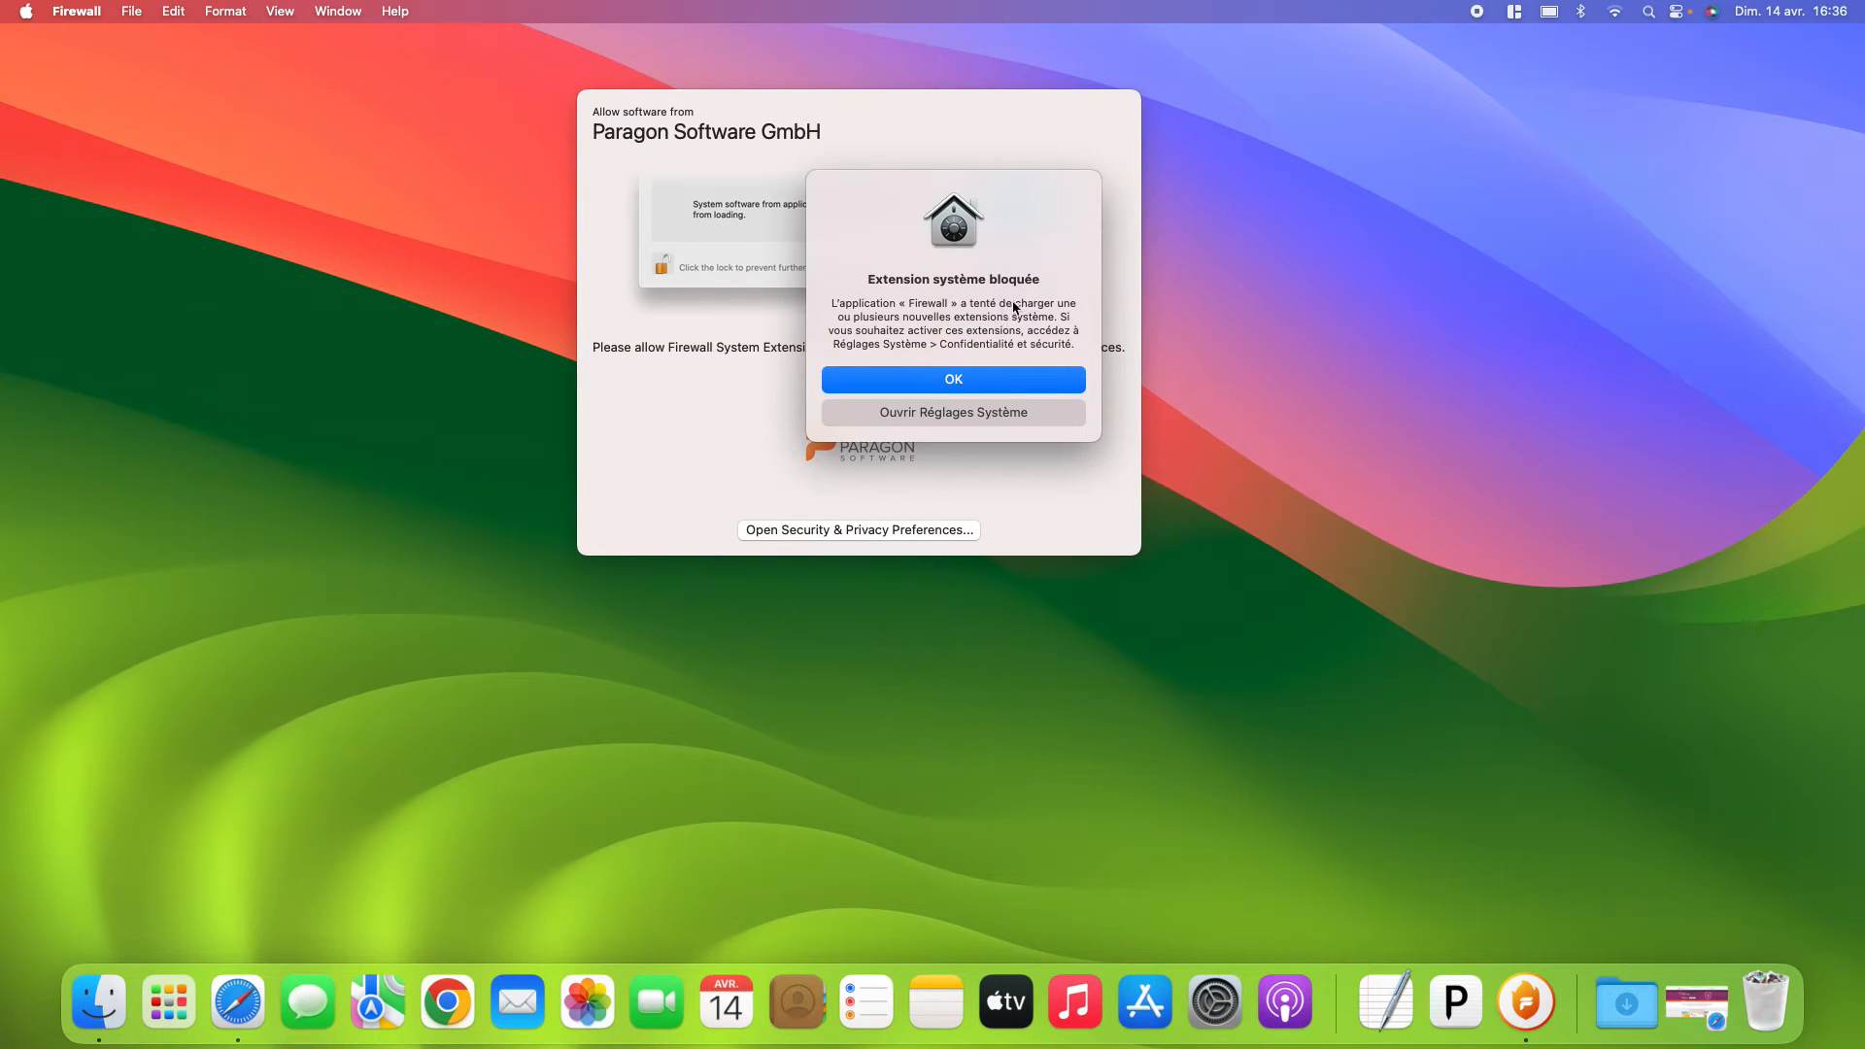
- Open the macOS privacy and security settings from the blocked-extension alert, and arrange the settings and Firewall windows on the desktop
{"action": "left_click", "coordinate": [991, 414]}
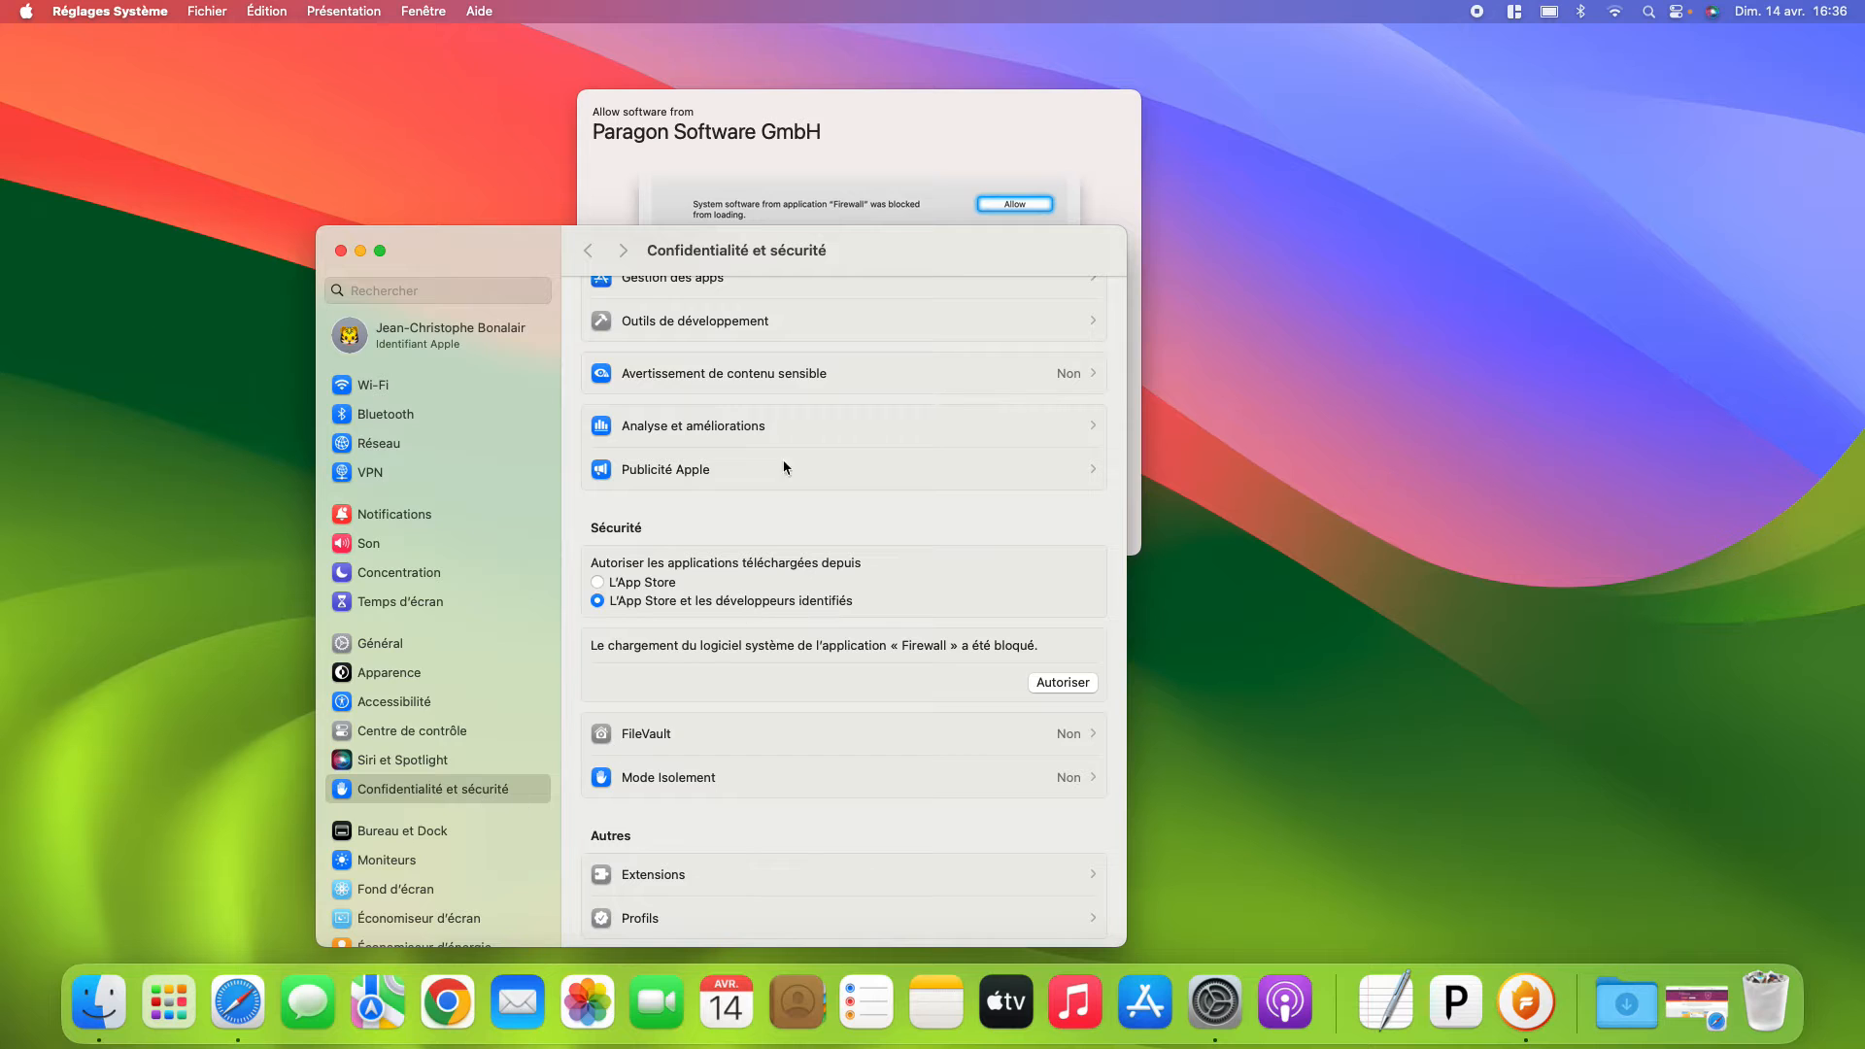
{"action": "left_click_drag", "start_coordinate": [689, 250], "coordinate": [1348, 212]}
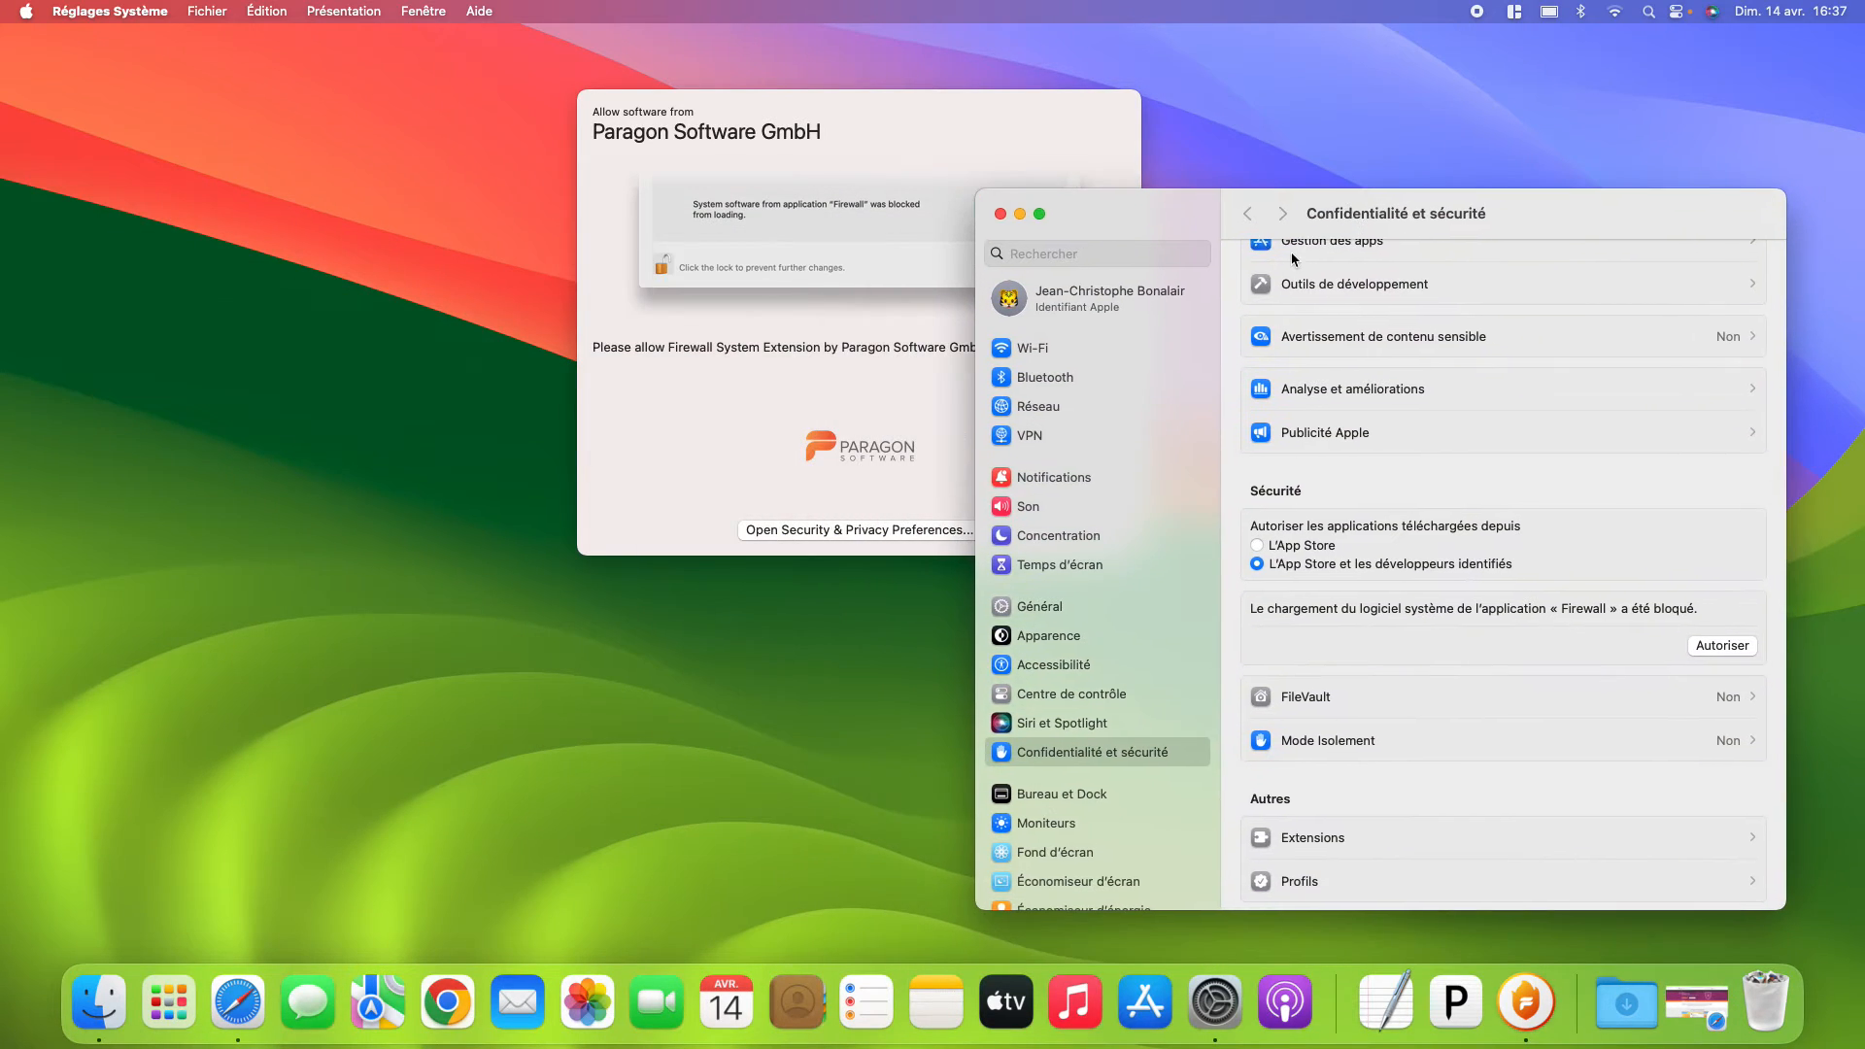
{"action": "left_click_drag", "start_coordinate": [830, 107], "coordinate": [598, 115]}
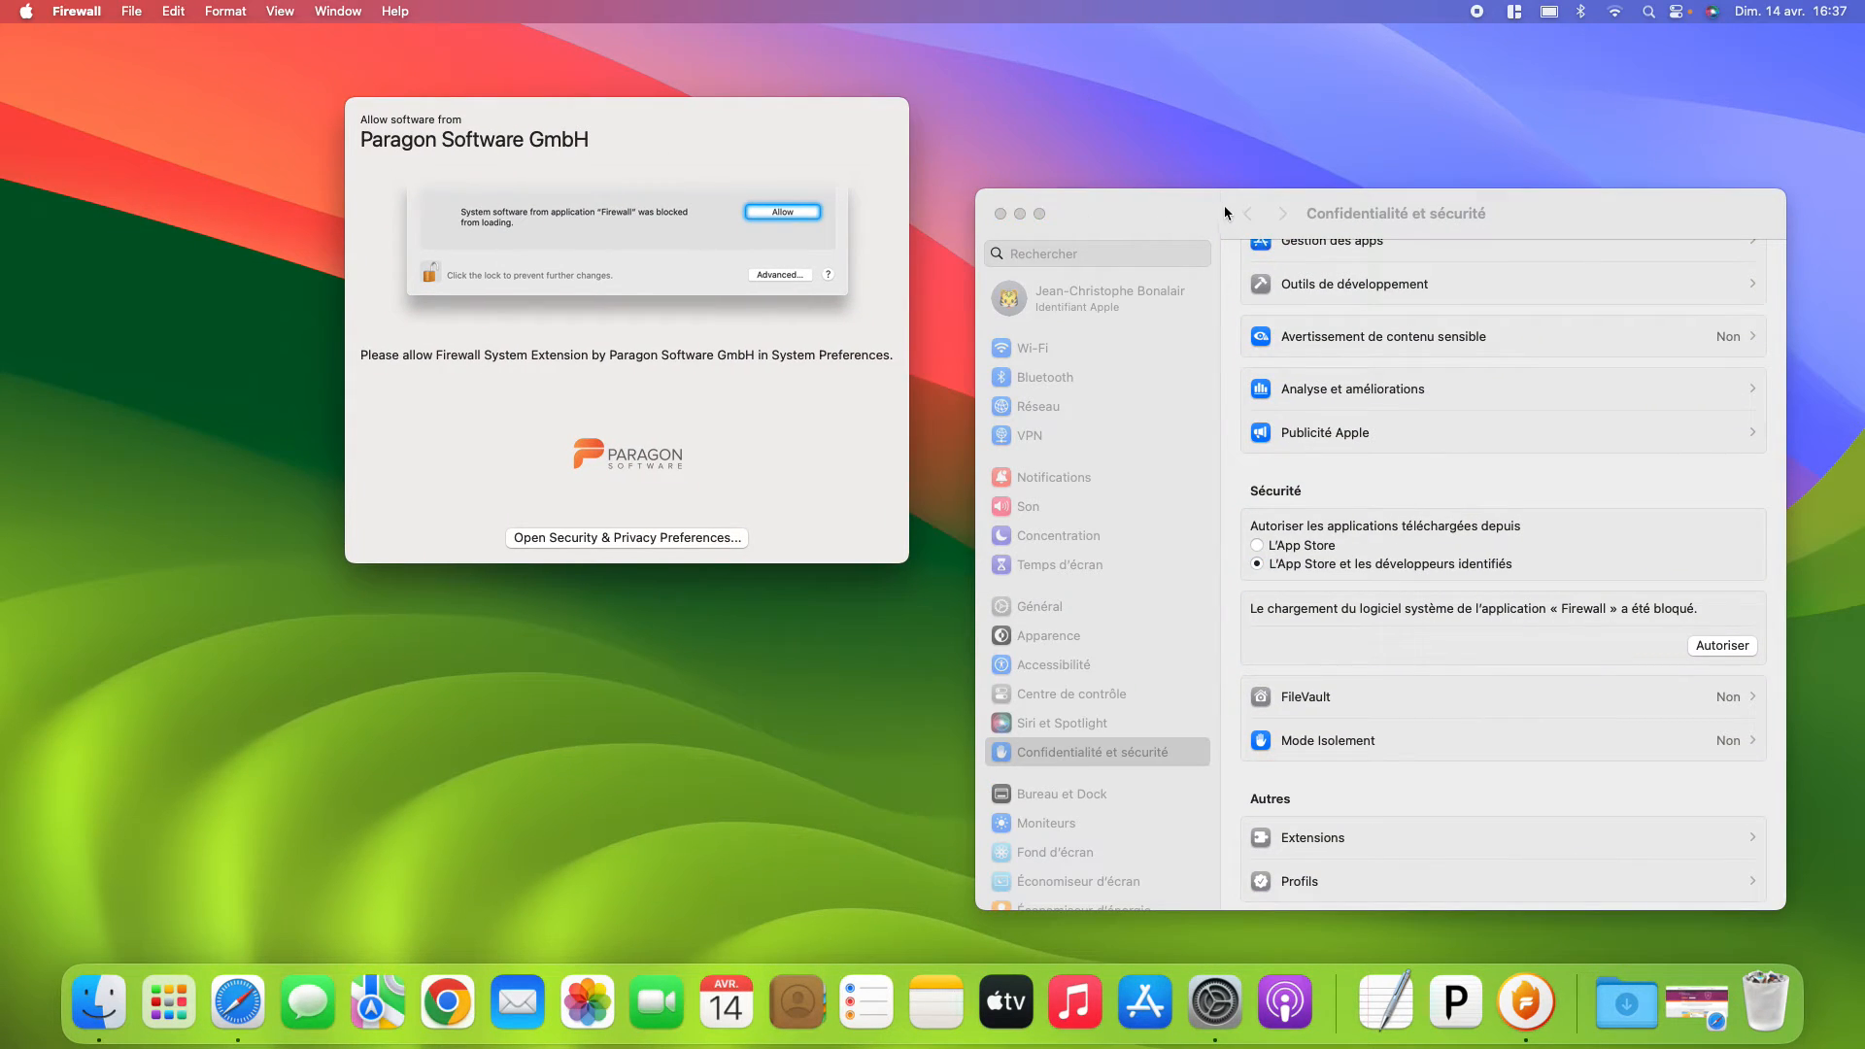
{"action": "left_click_drag", "start_coordinate": [1226, 213], "coordinate": [832, 164]}
{"action": "scroll", "coordinate": [1129, 436], "scroll_direction": "down", "scroll_amount": 3}
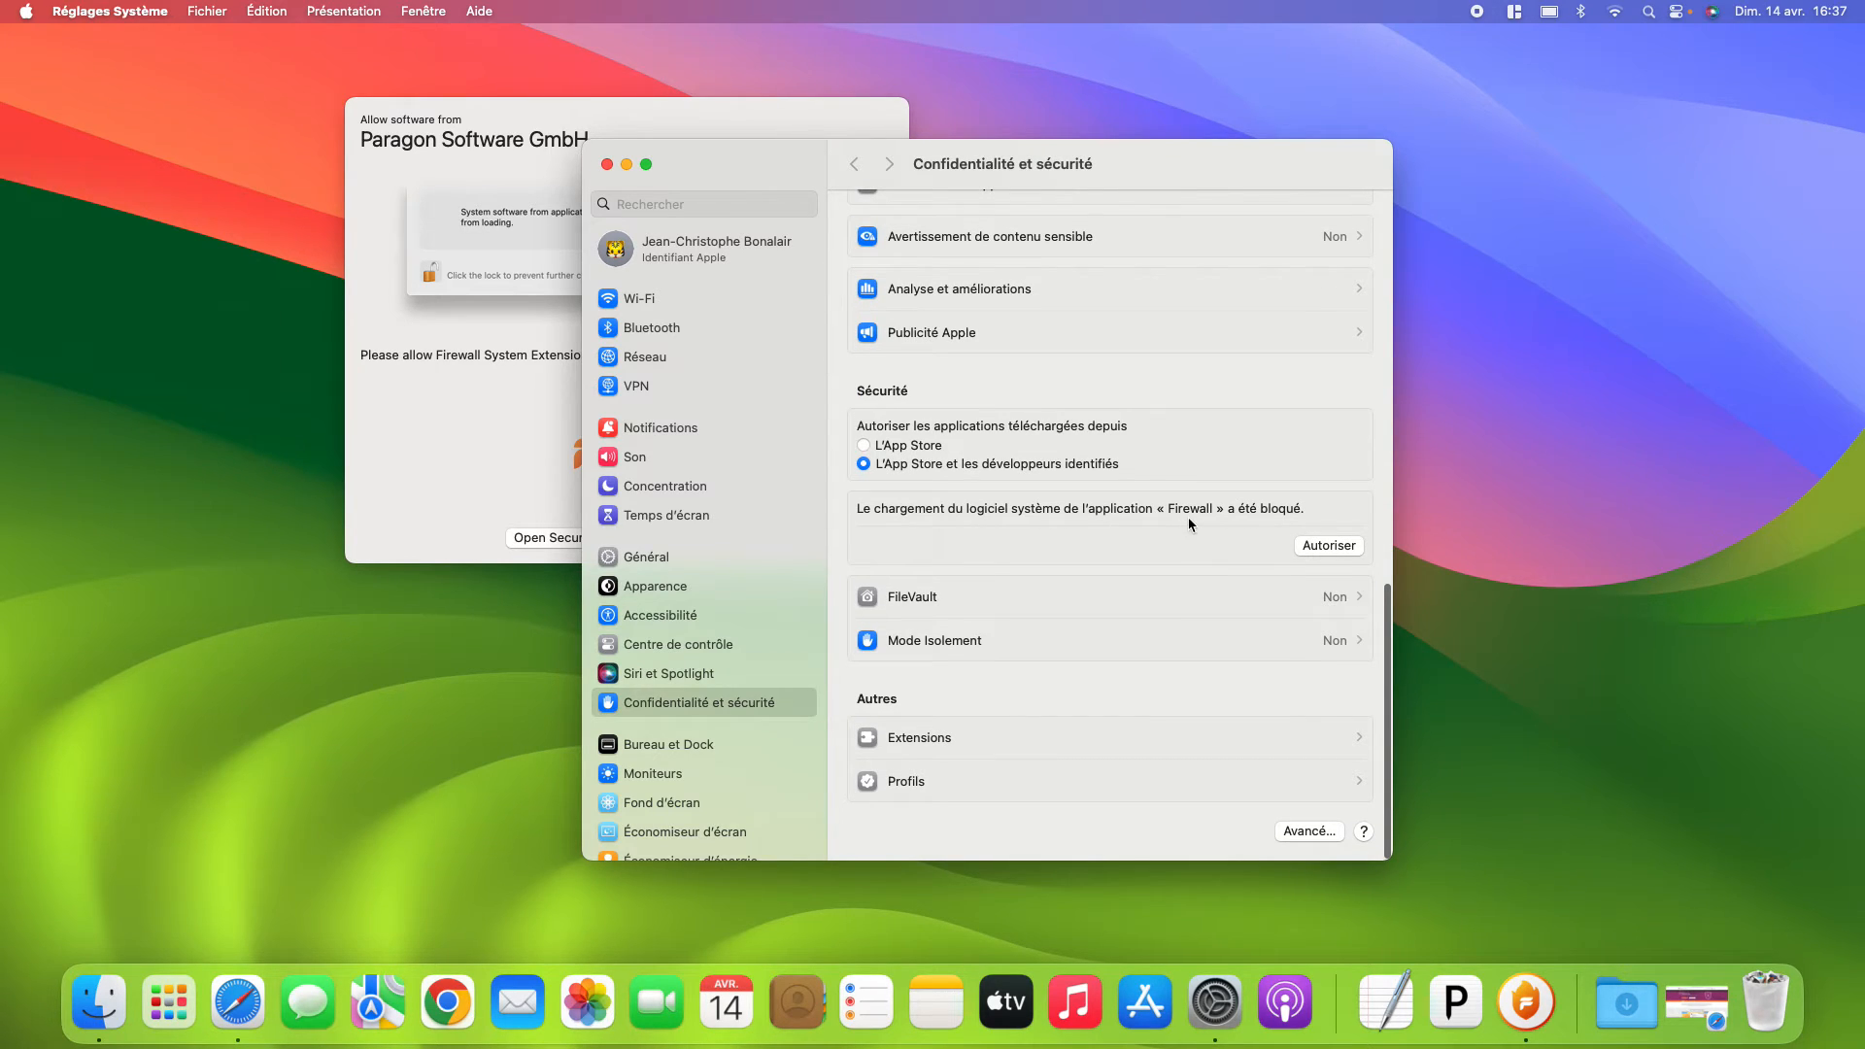
- Authorize the blocked Firewall system software with the account password, then close System Settings
{"action": "left_click", "coordinate": [1330, 551]}
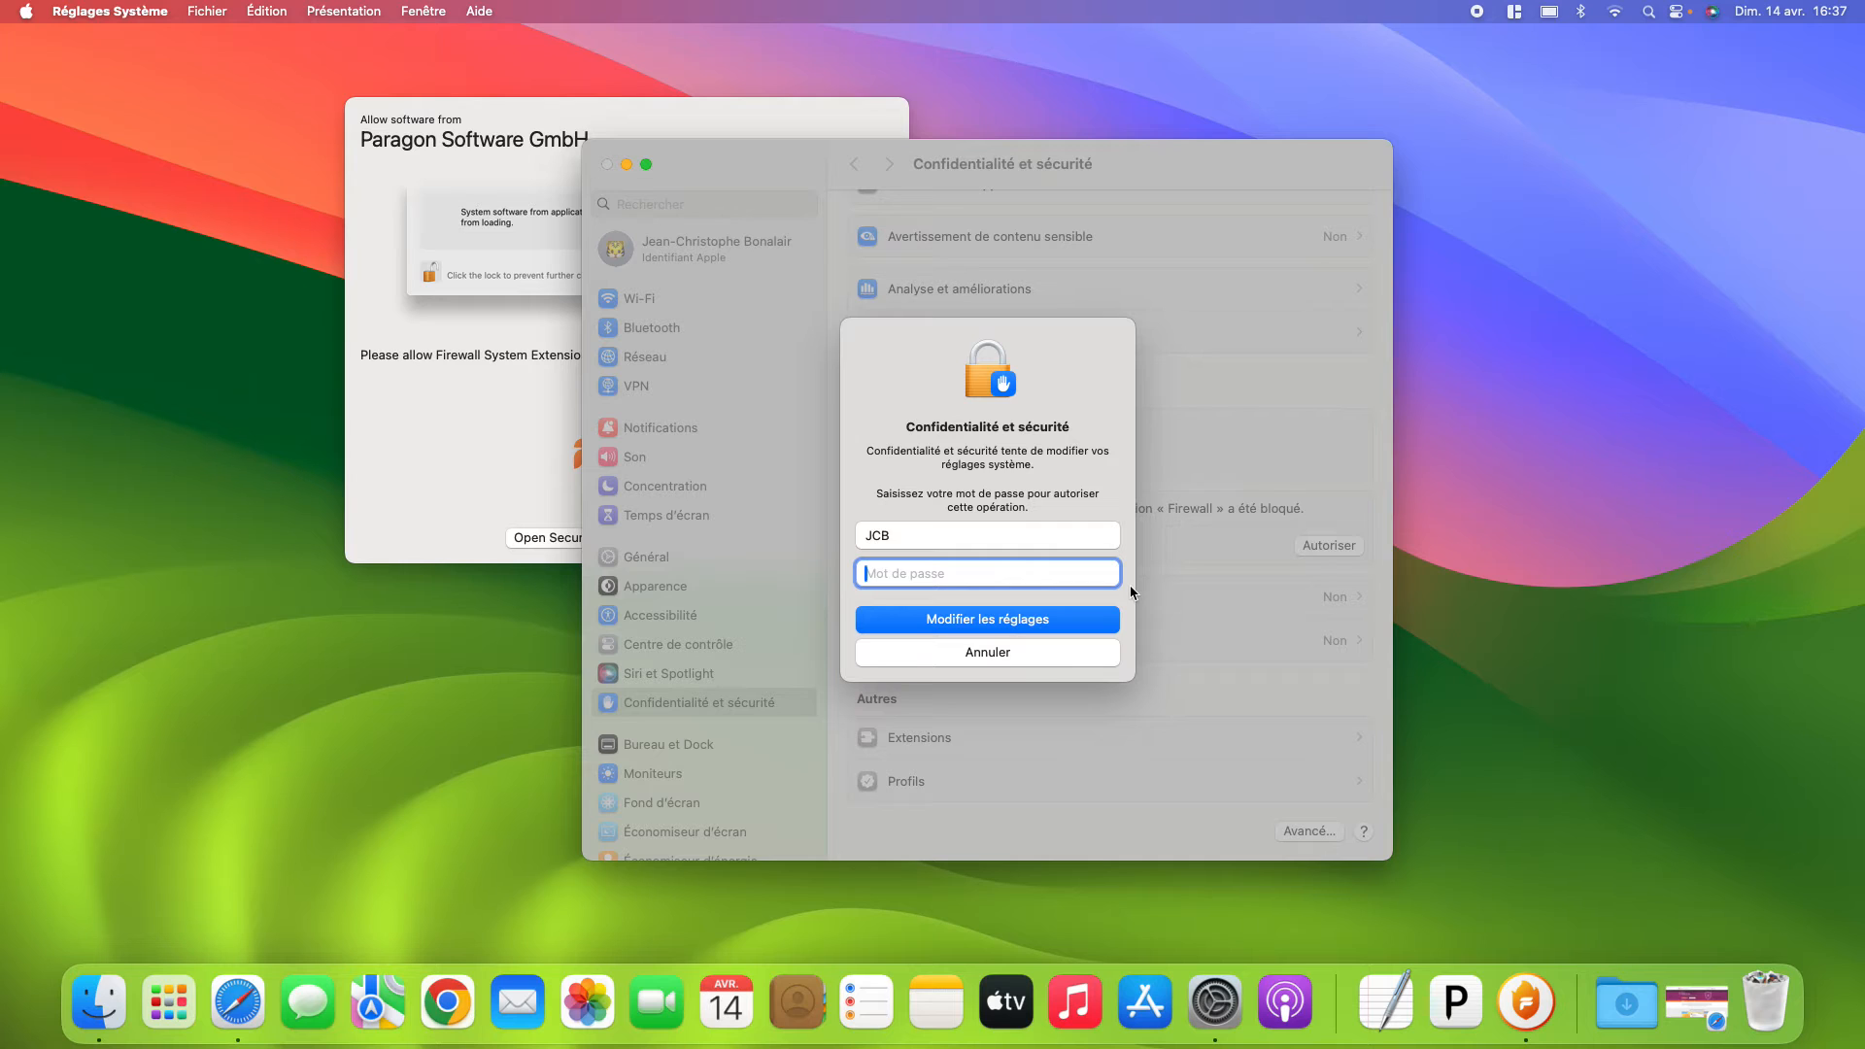
{"action": "type", "text": "••••••"}
{"action": "key", "text": "Return"}
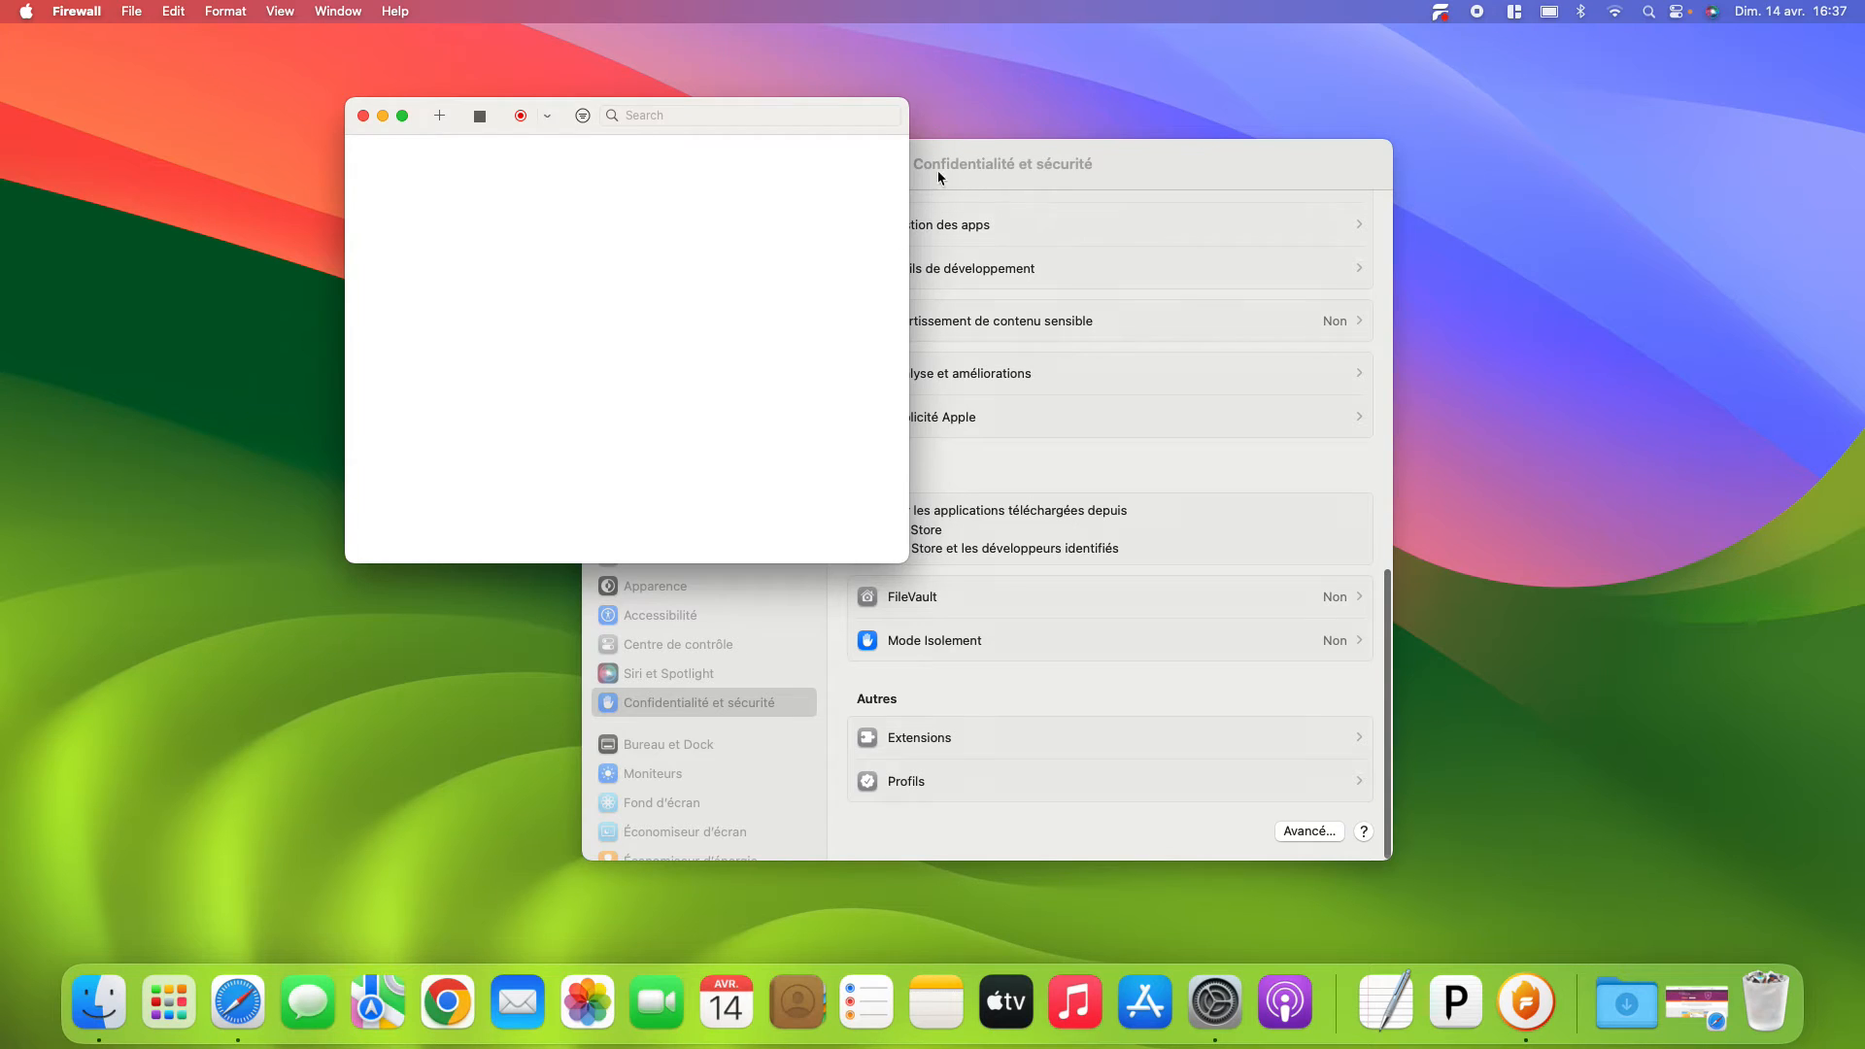
{"action": "left_click", "coordinate": [1006, 173]}
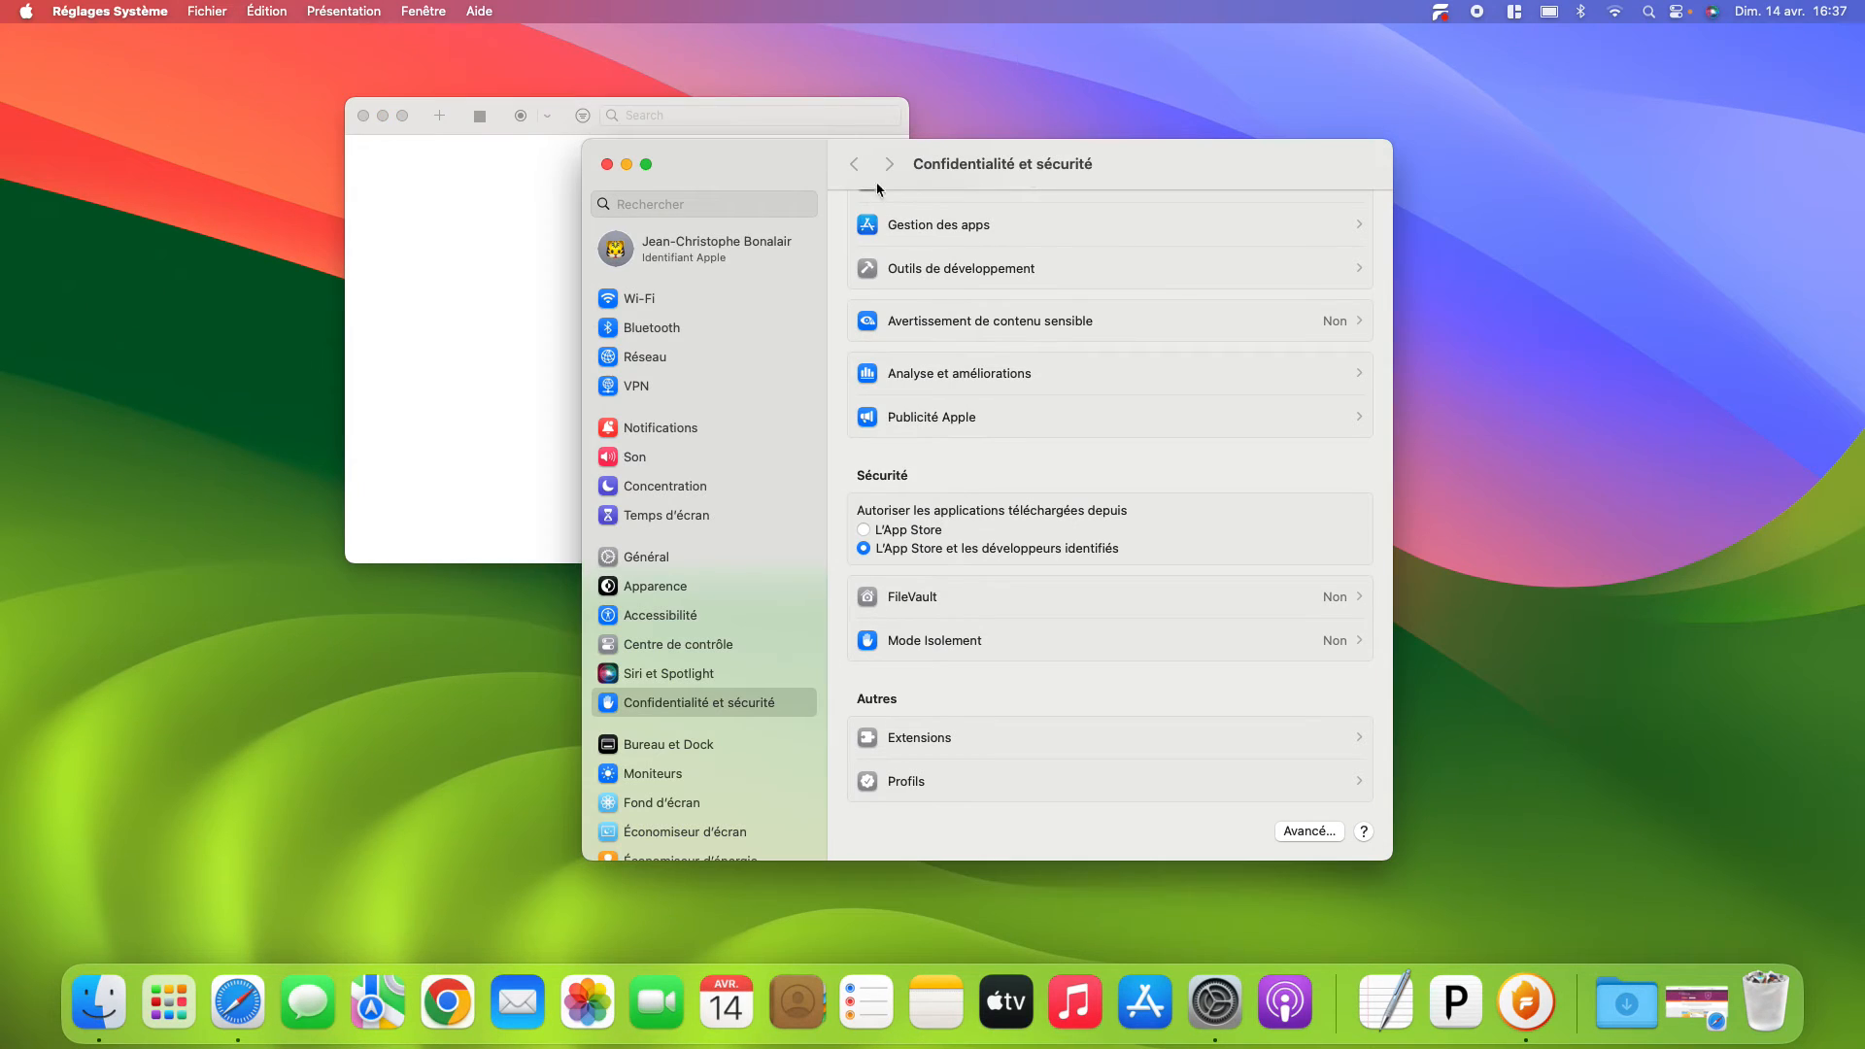
{"action": "left_click", "coordinate": [609, 166]}
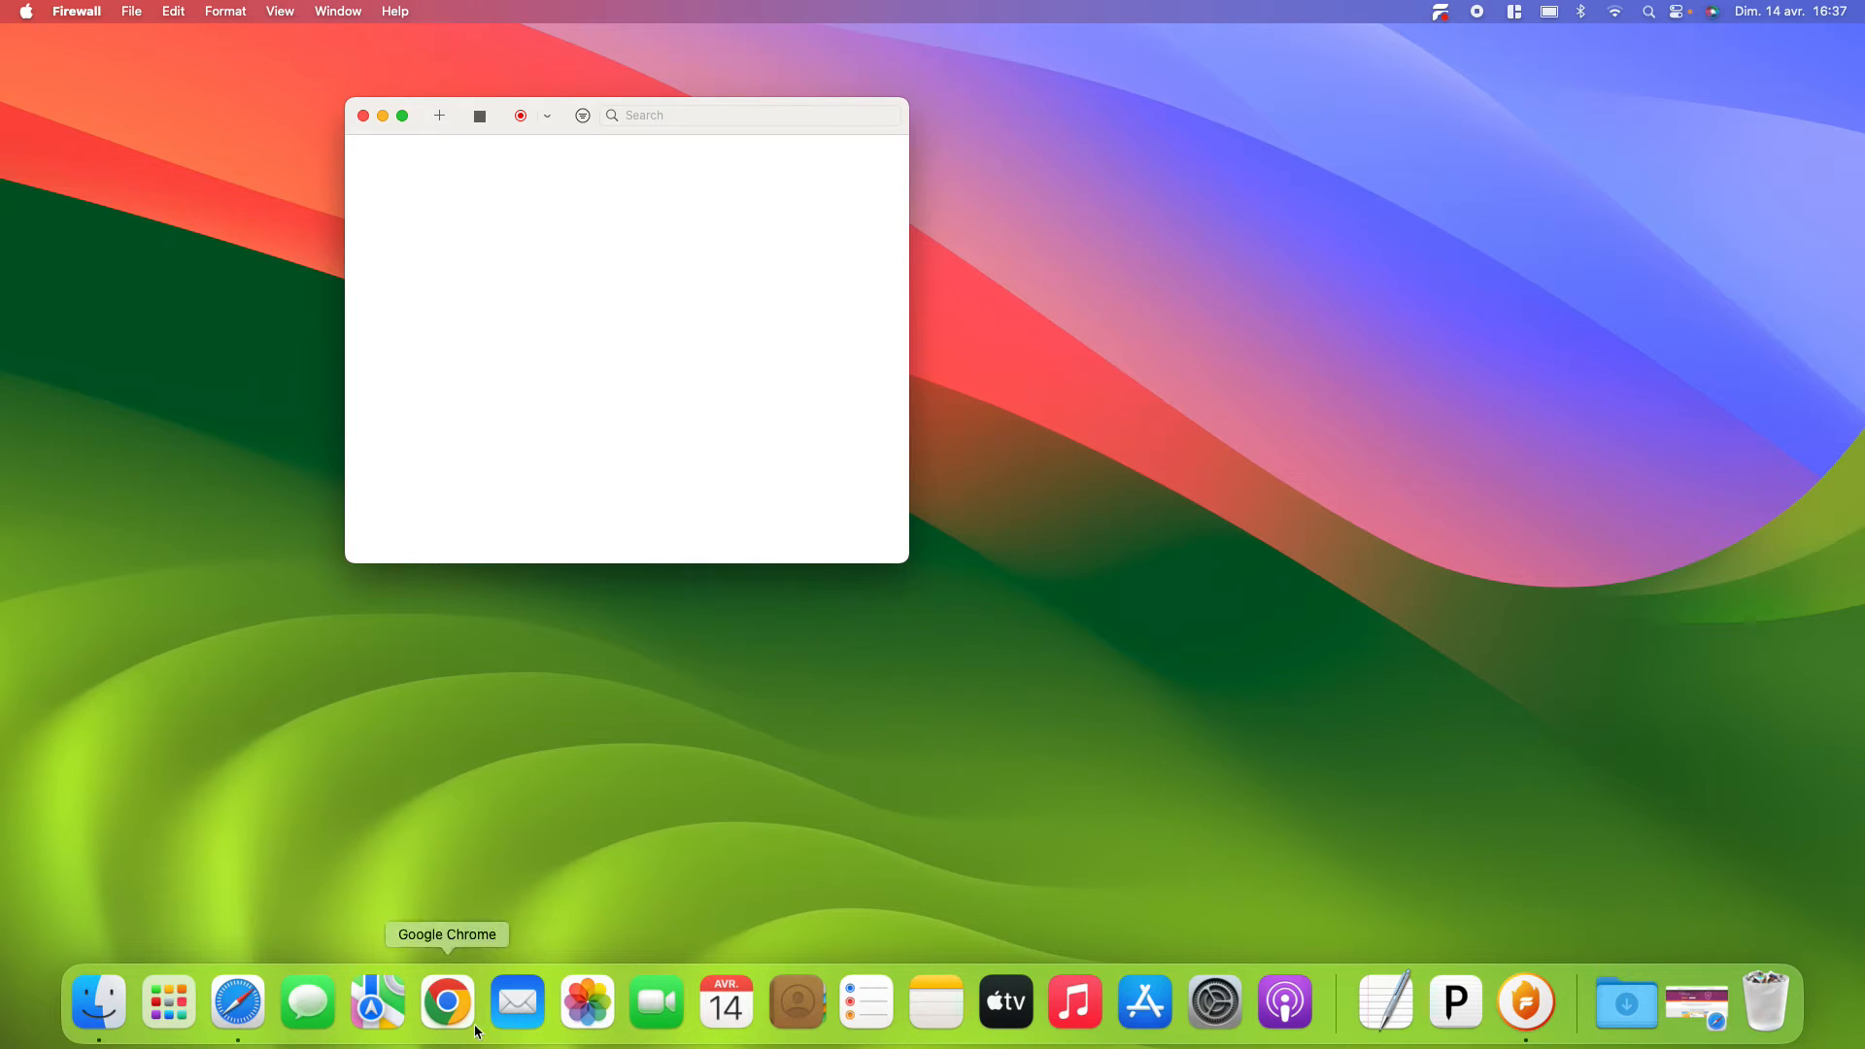
- Launch Google Chrome, tile its window on one half of the screen, and return to the Firewall window
{"action": "left_click", "coordinate": [449, 1003]}
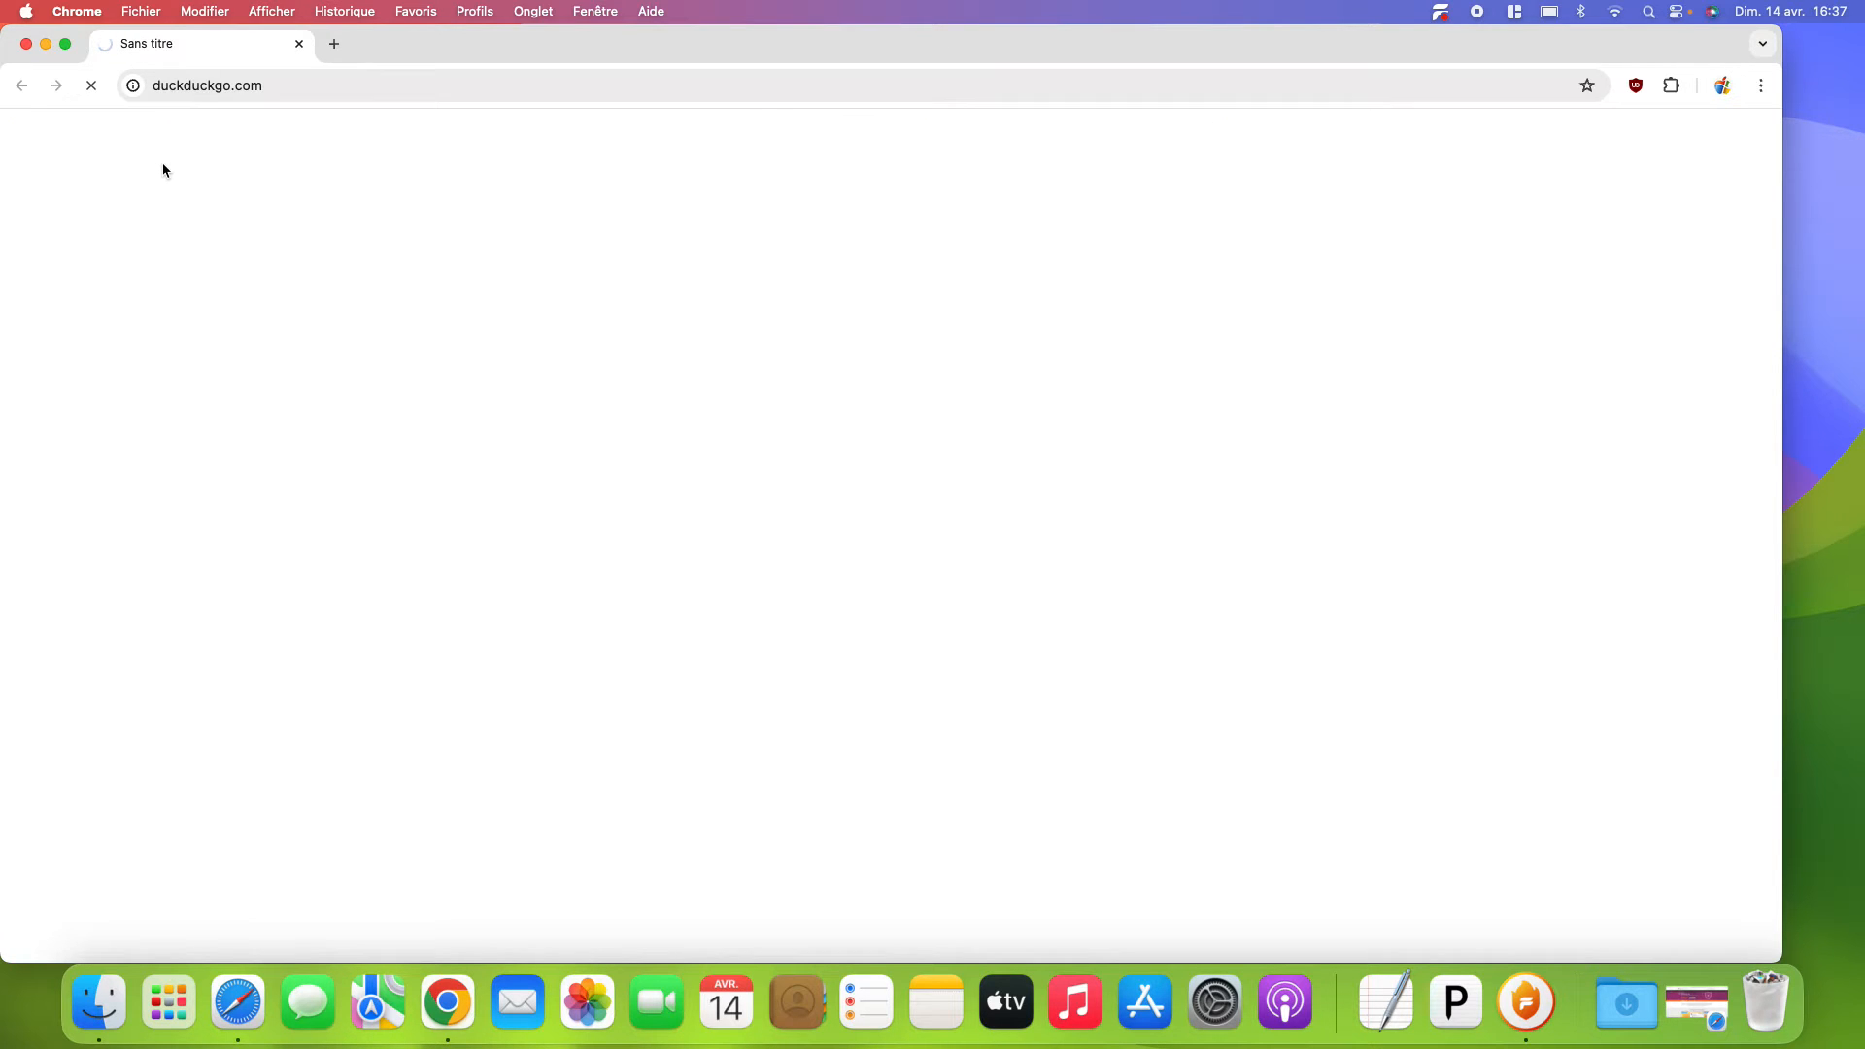
{"action": "left_click", "coordinate": [294, 86]}
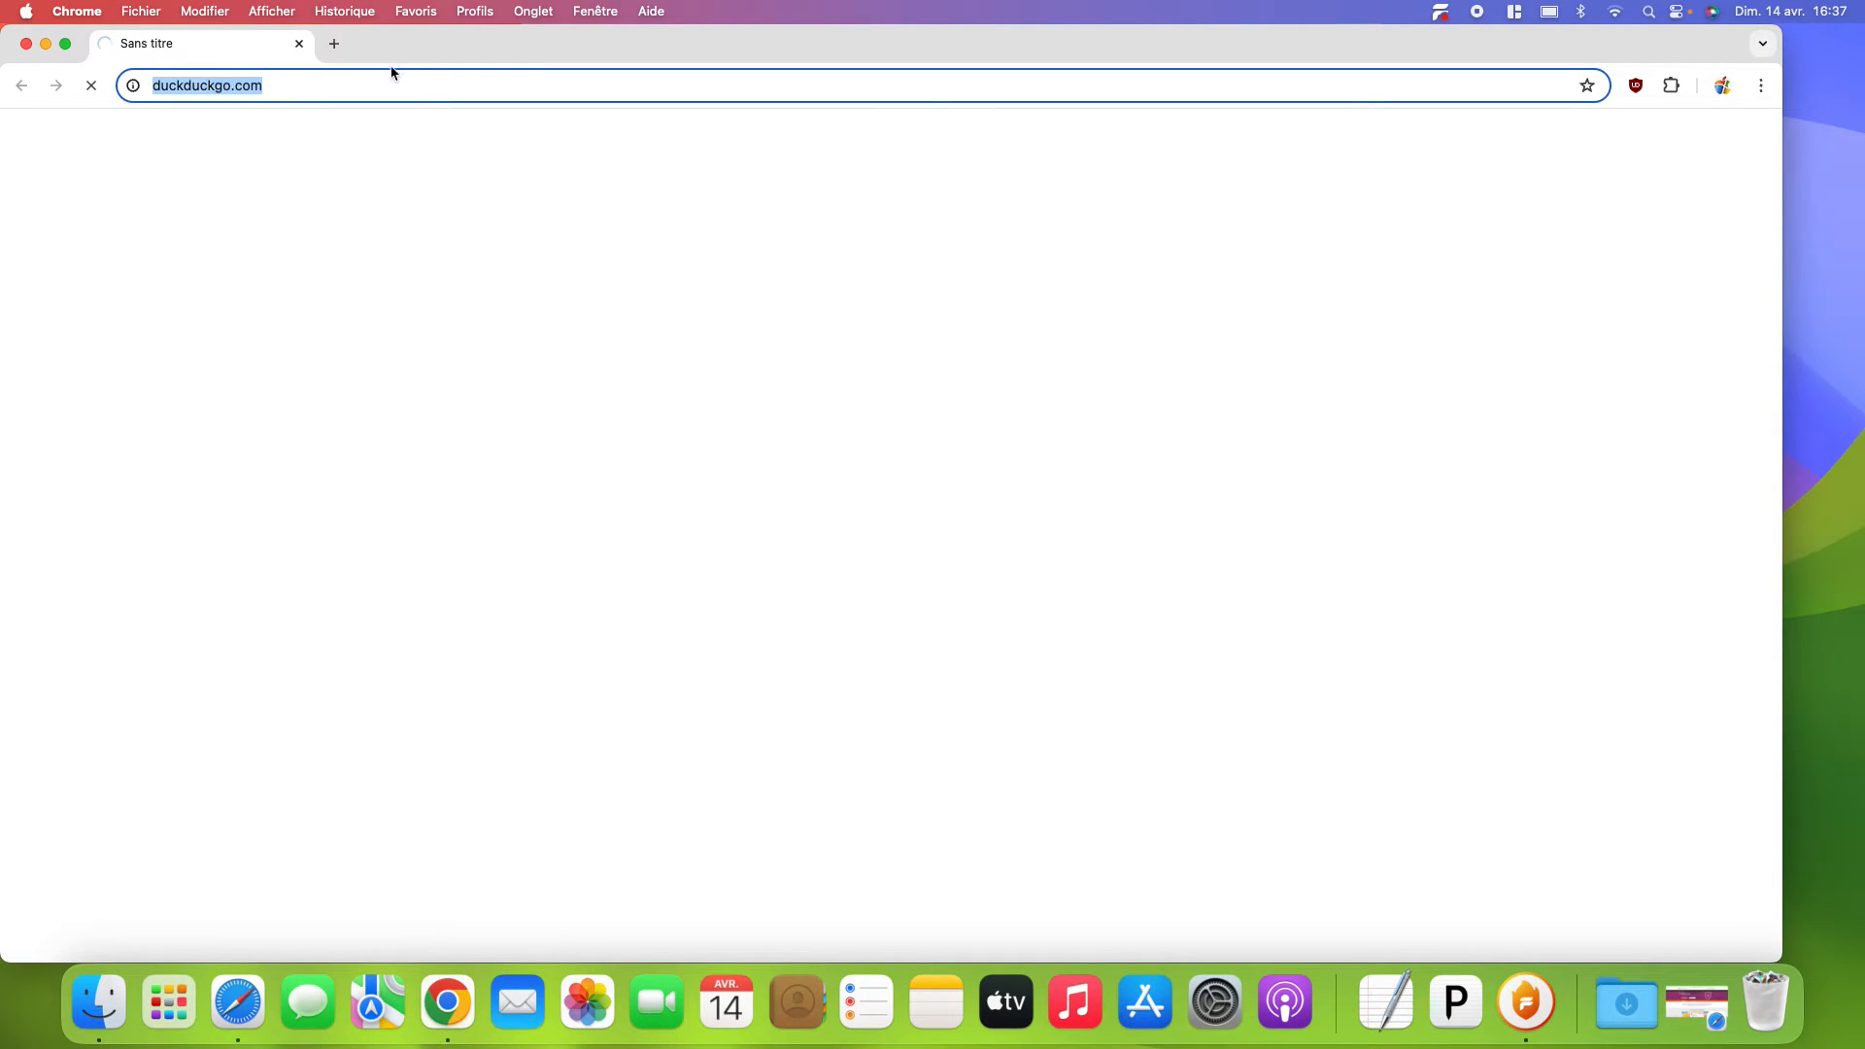
{"action": "left_click_drag", "start_coordinate": [437, 45], "coordinate": [1863, 345]}
{"action": "left_click", "coordinate": [701, 315]}
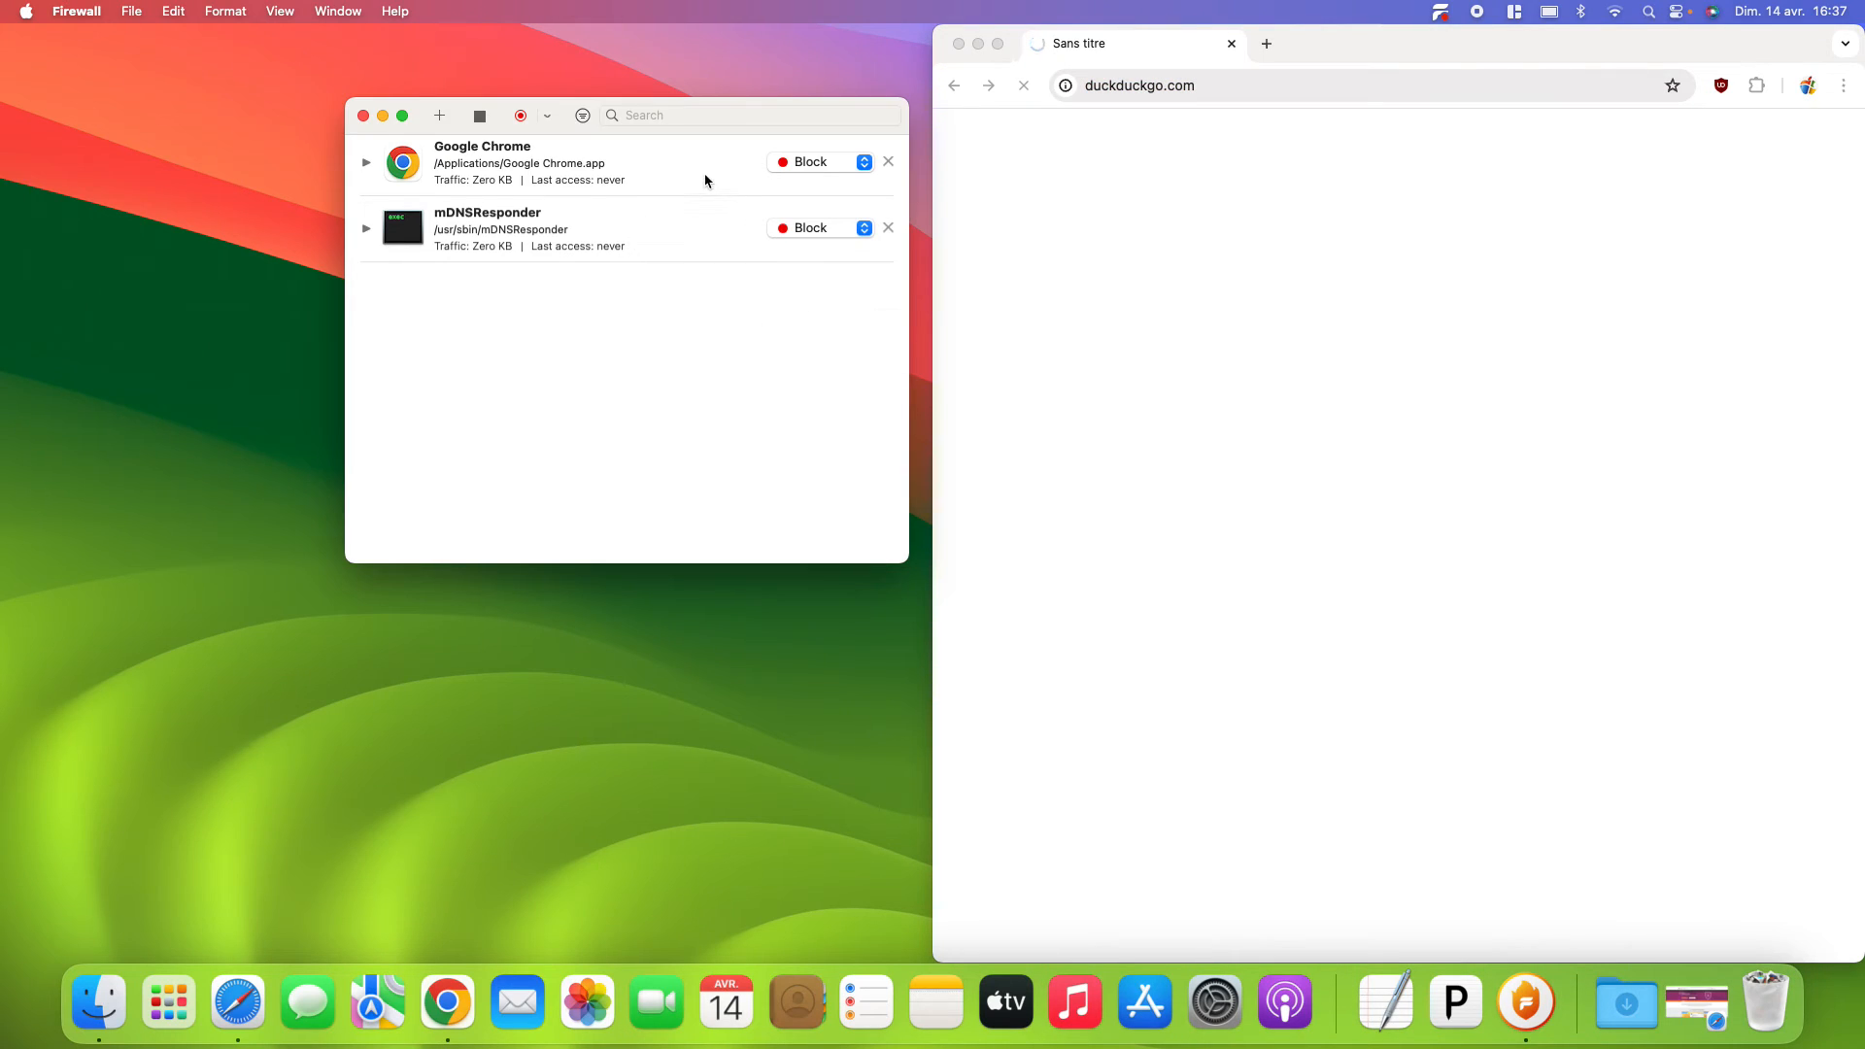
- Set Google Chrome to Allow in the Firewall list and load duckduckgo.com again in the browser
{"action": "left_click", "coordinate": [862, 172]}
{"action": "left_click", "coordinate": [855, 142]}
{"action": "left_click", "coordinate": [1263, 85]}
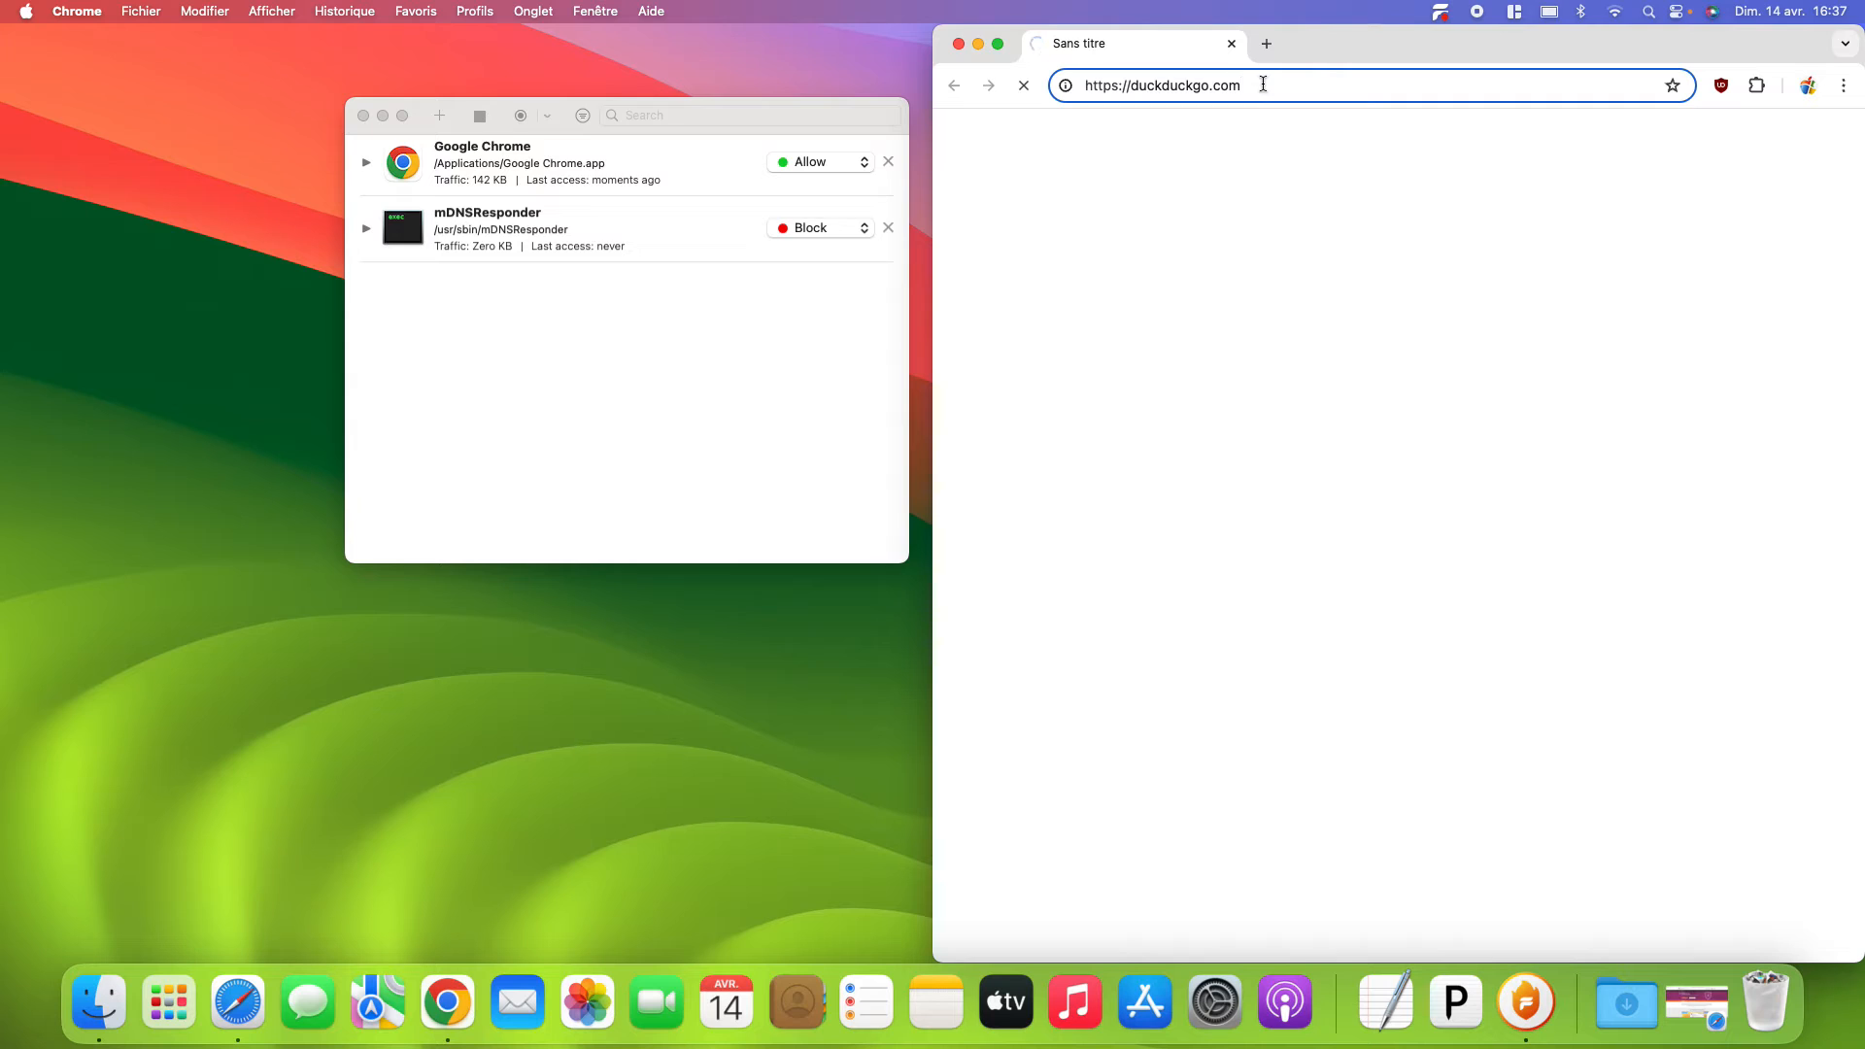
{"action": "key", "text": "Return"}
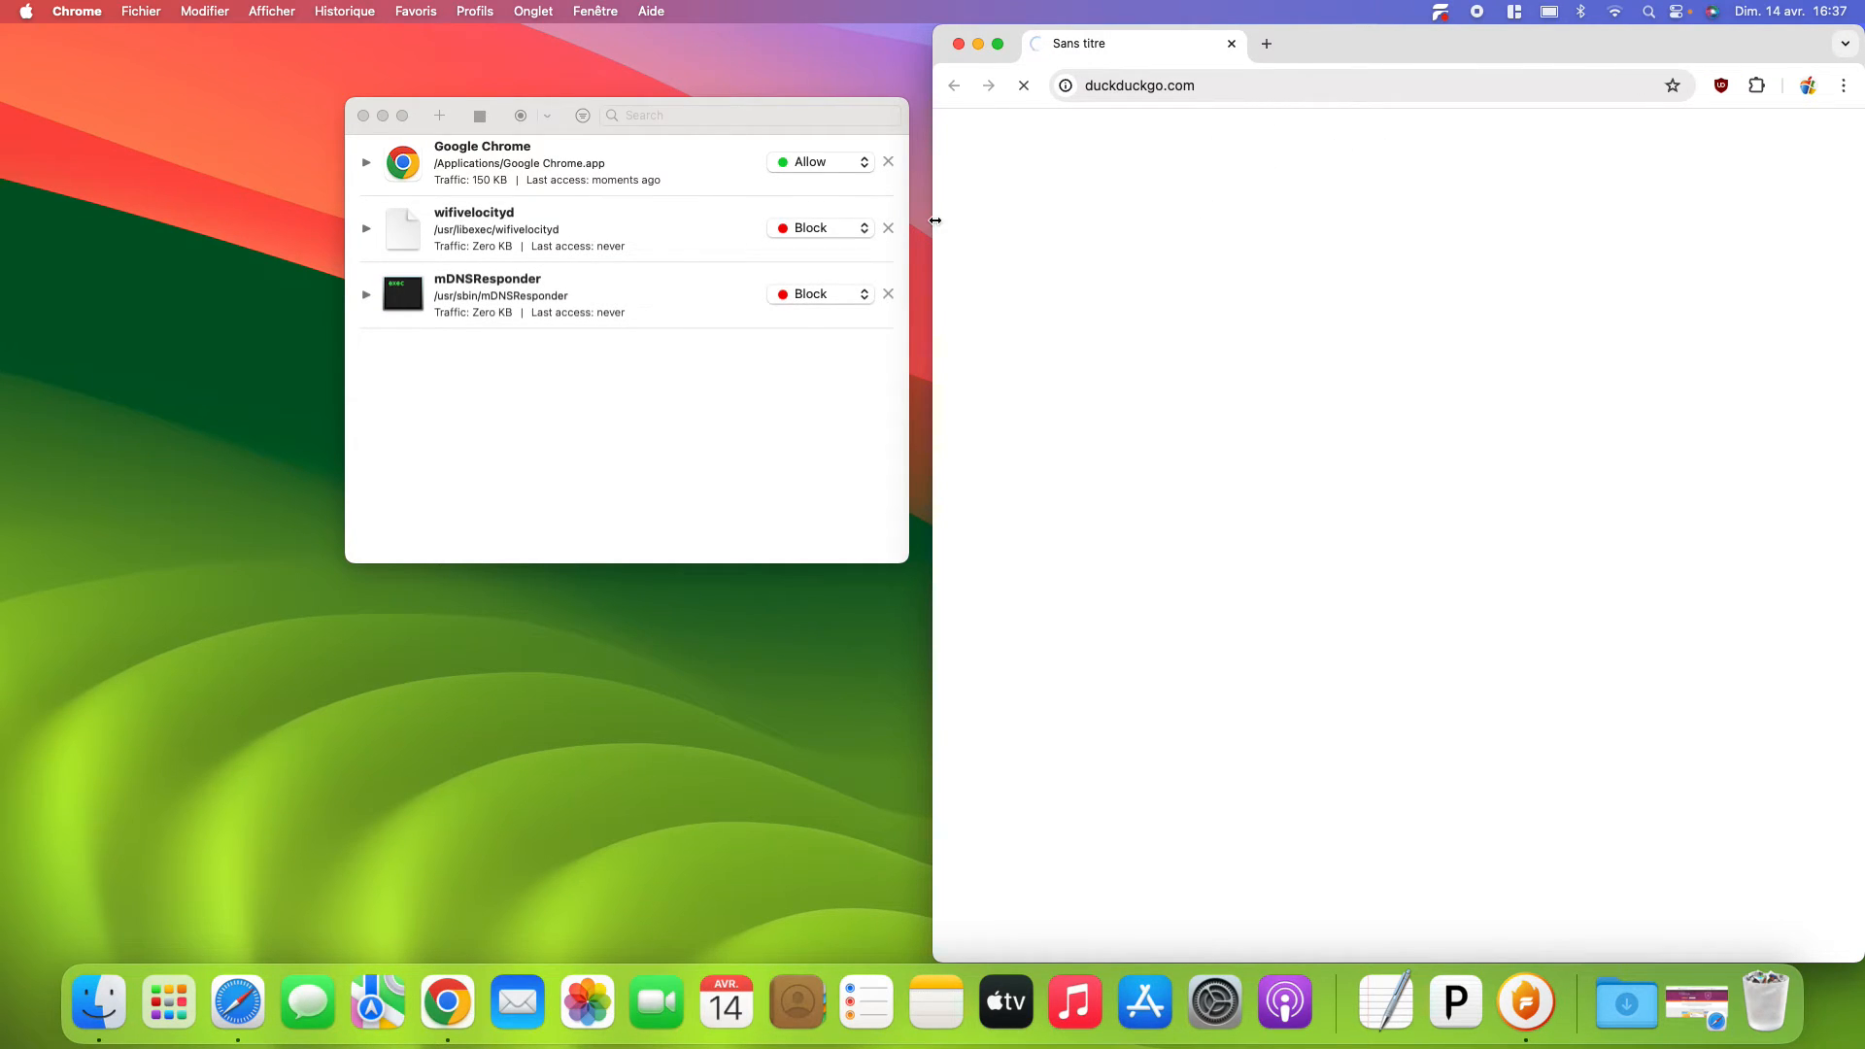
- Set mDNSResponder to Allow in the Firewall list and return to the Chrome window
{"action": "left_click", "coordinate": [864, 296]}
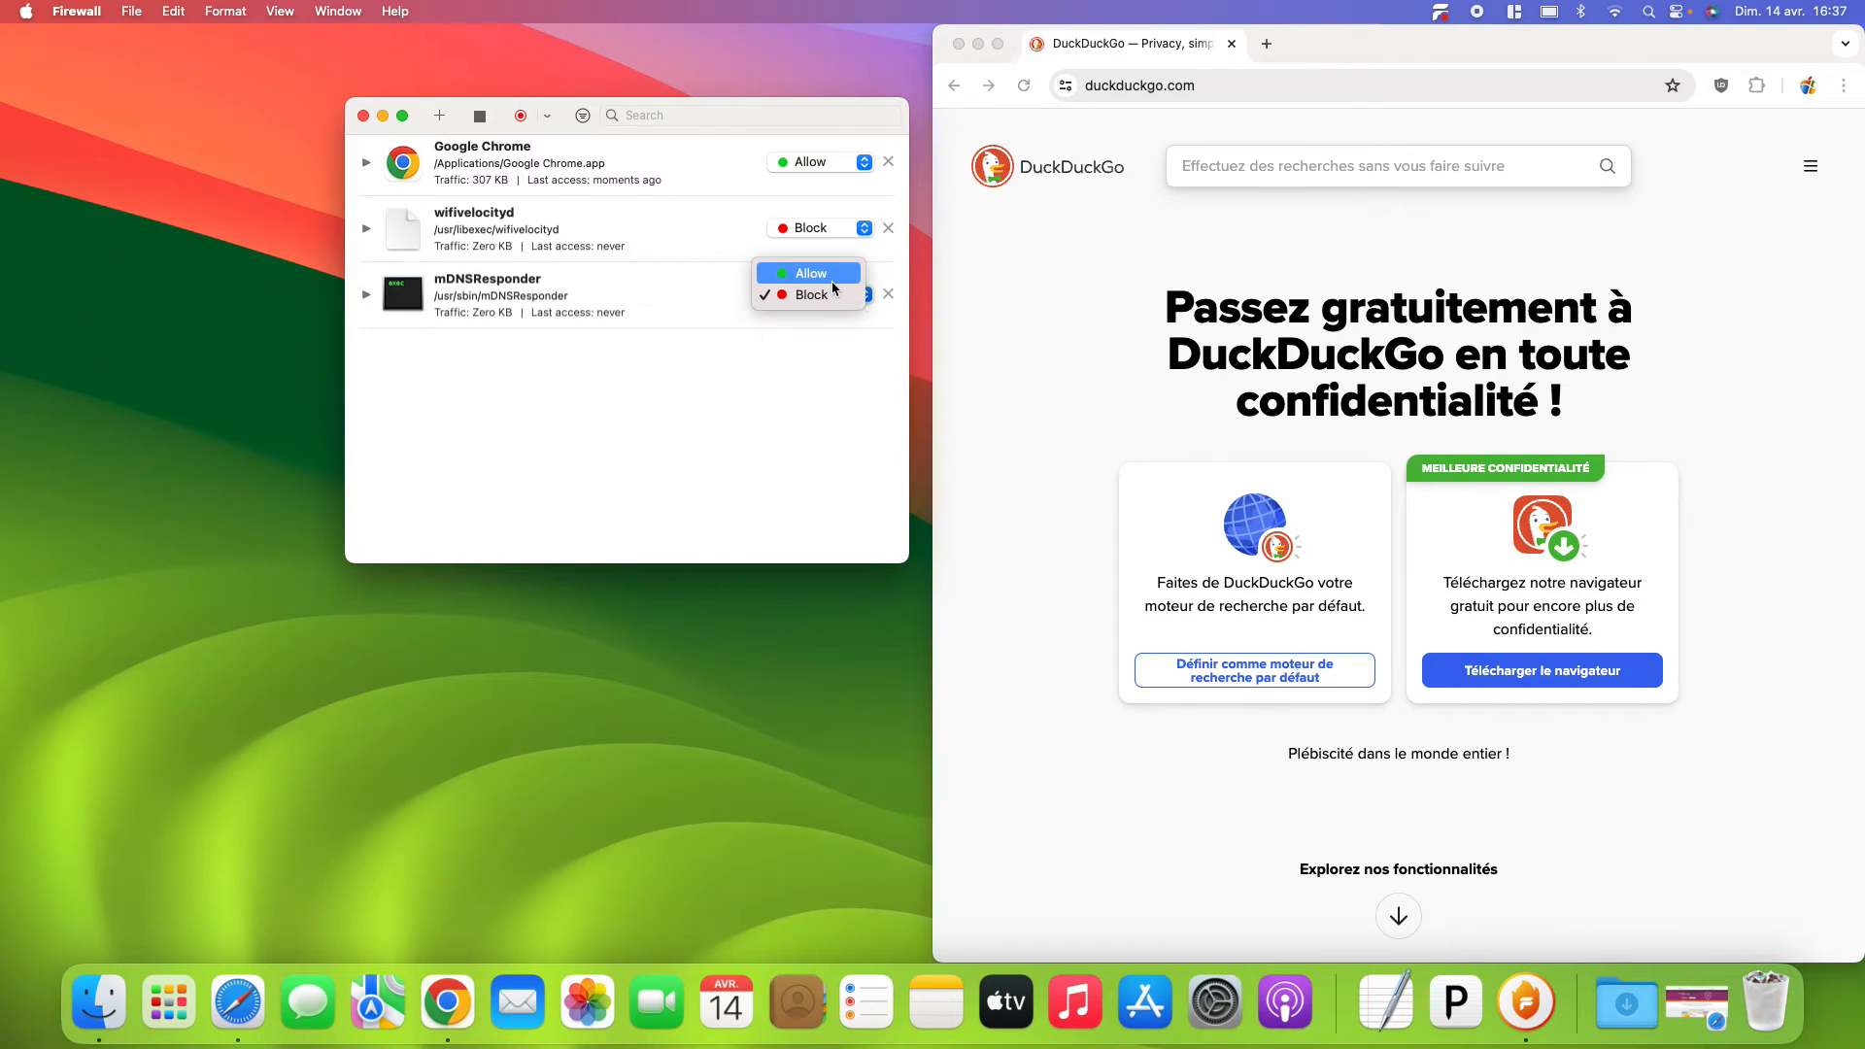
{"action": "left_click", "coordinate": [831, 279]}
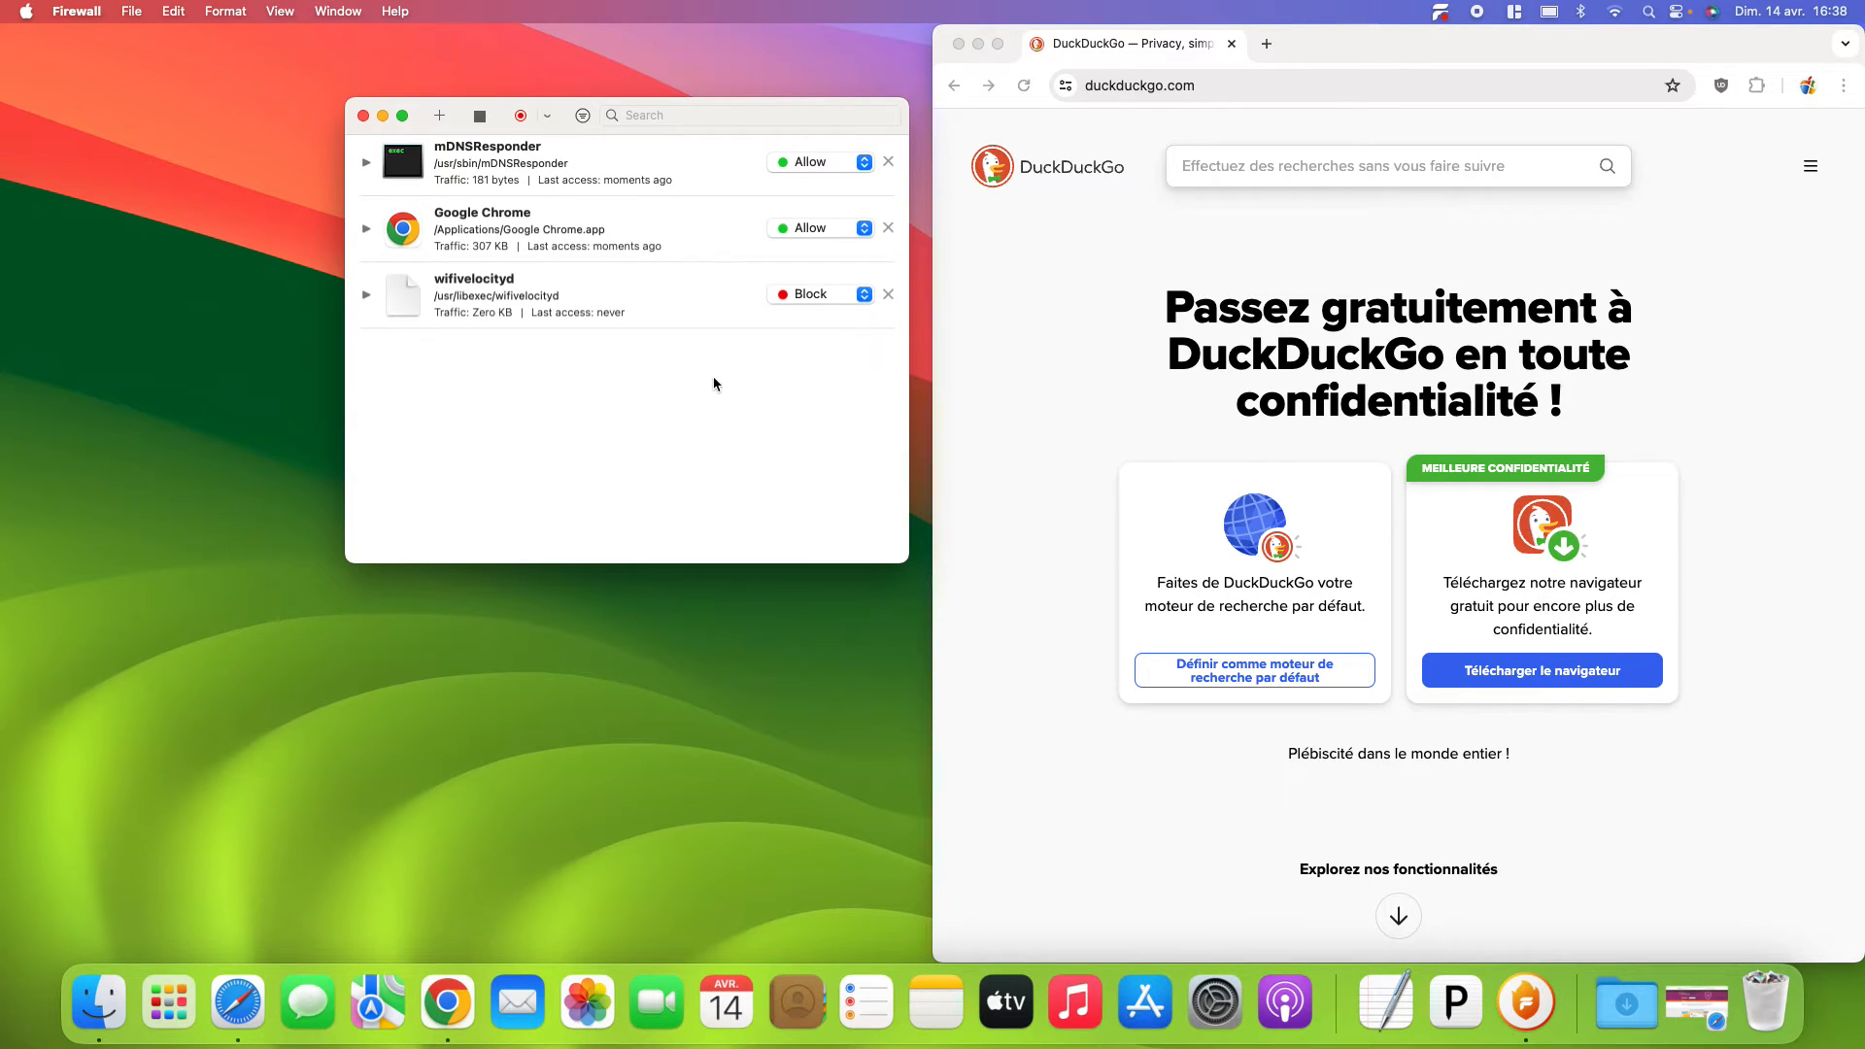
{"action": "left_click", "coordinate": [1094, 424]}
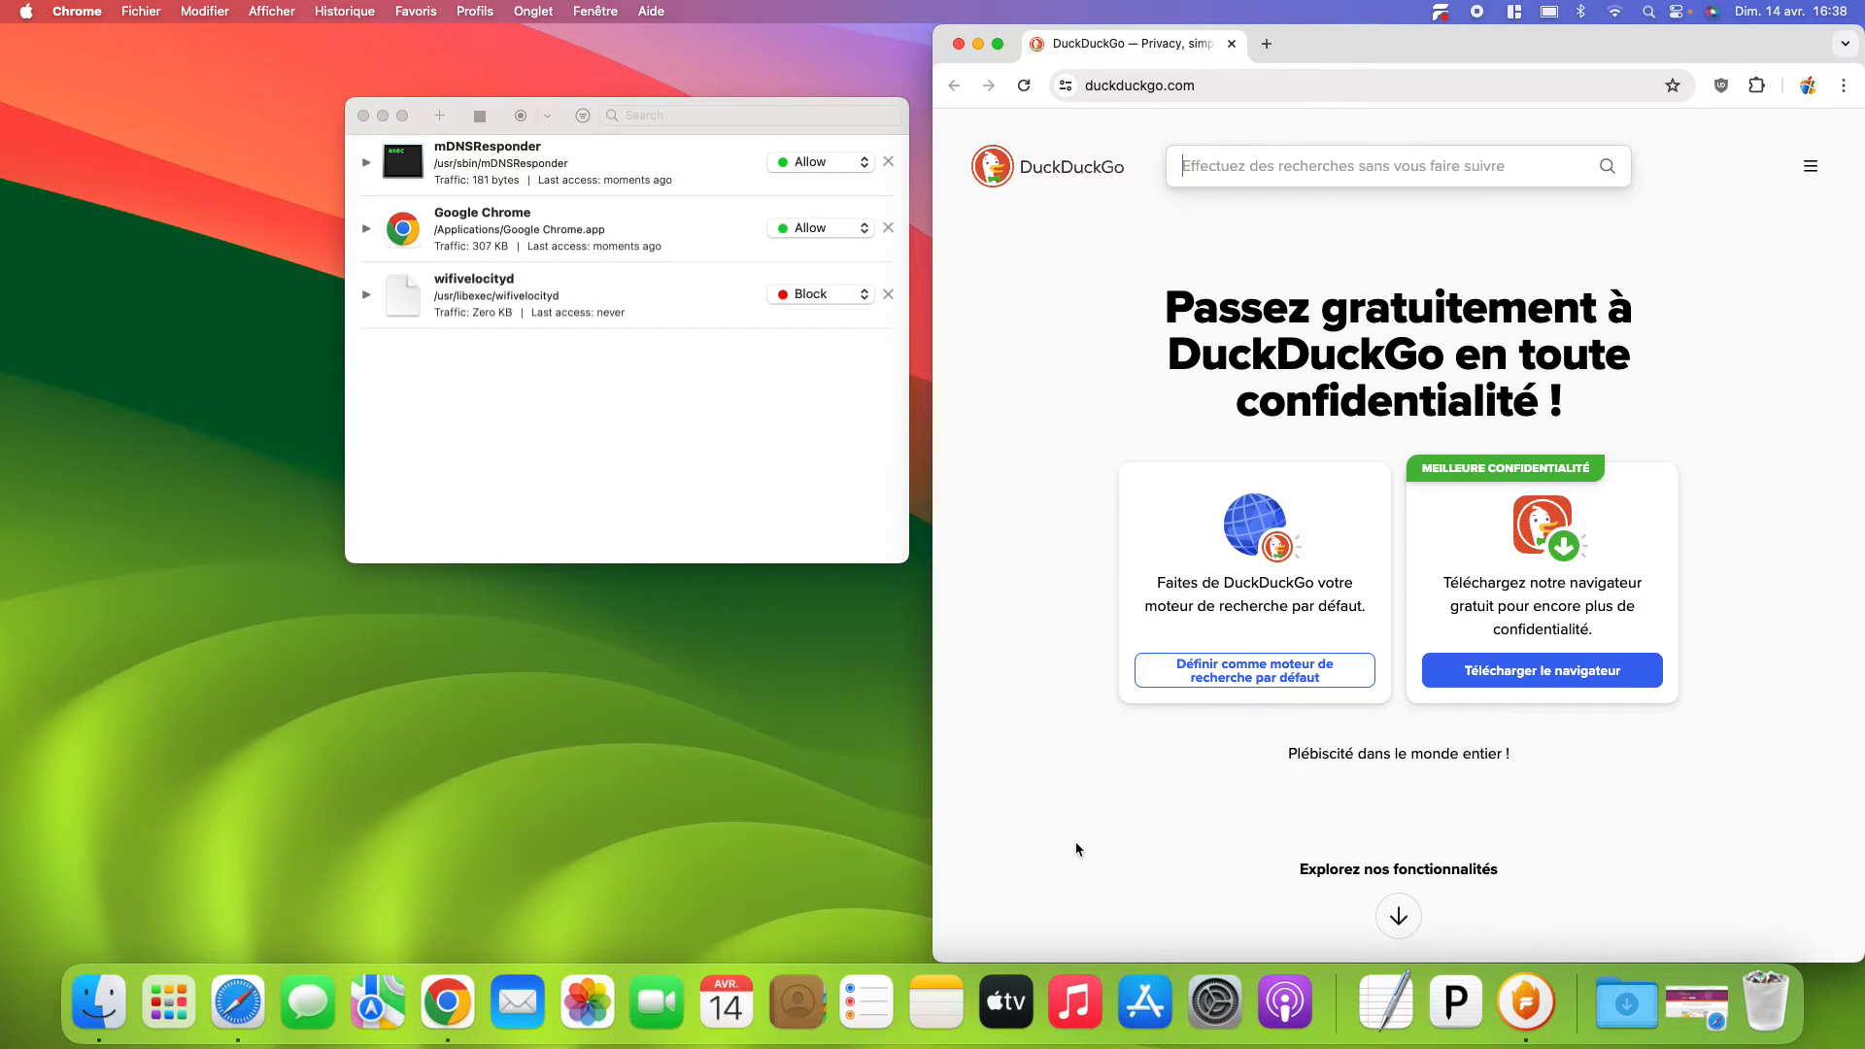
- Launch the App Store and close it, then set its App Store entry in the Firewall list to Allow
{"action": "left_click", "coordinate": [1147, 1001]}
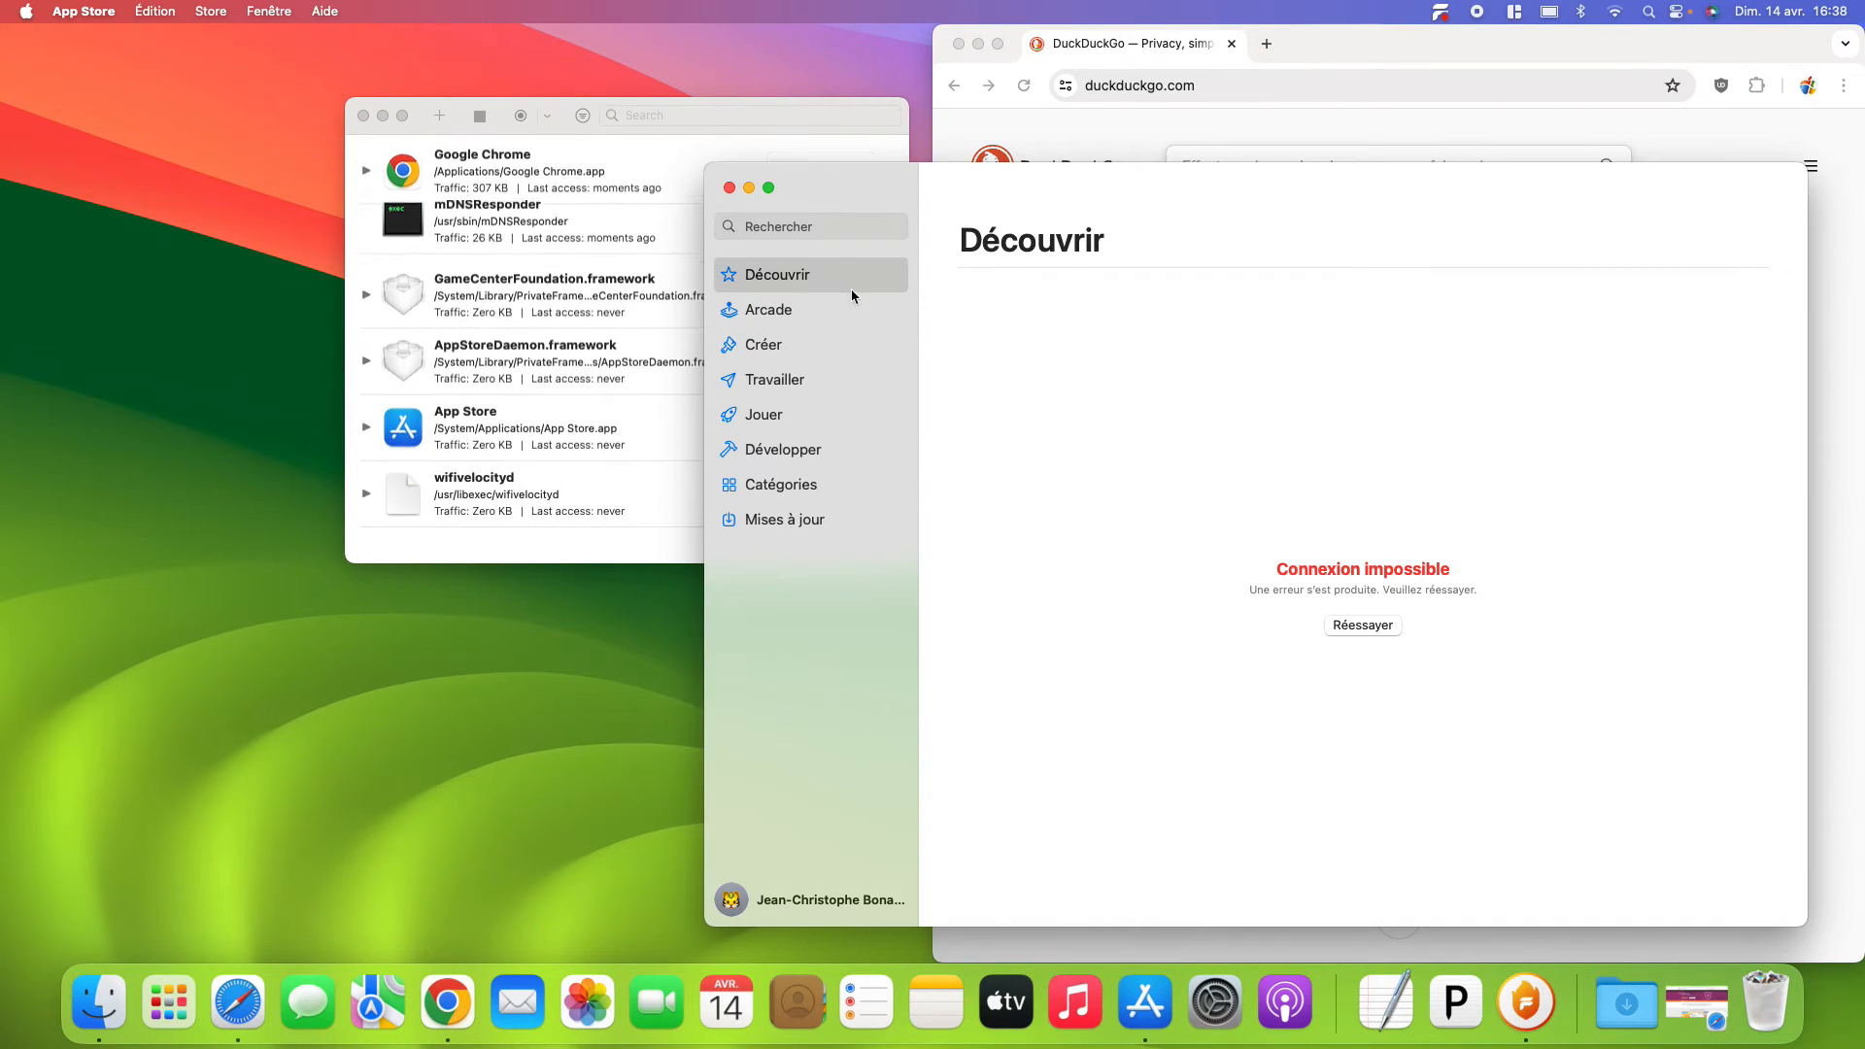
{"action": "left_click", "coordinate": [742, 192]}
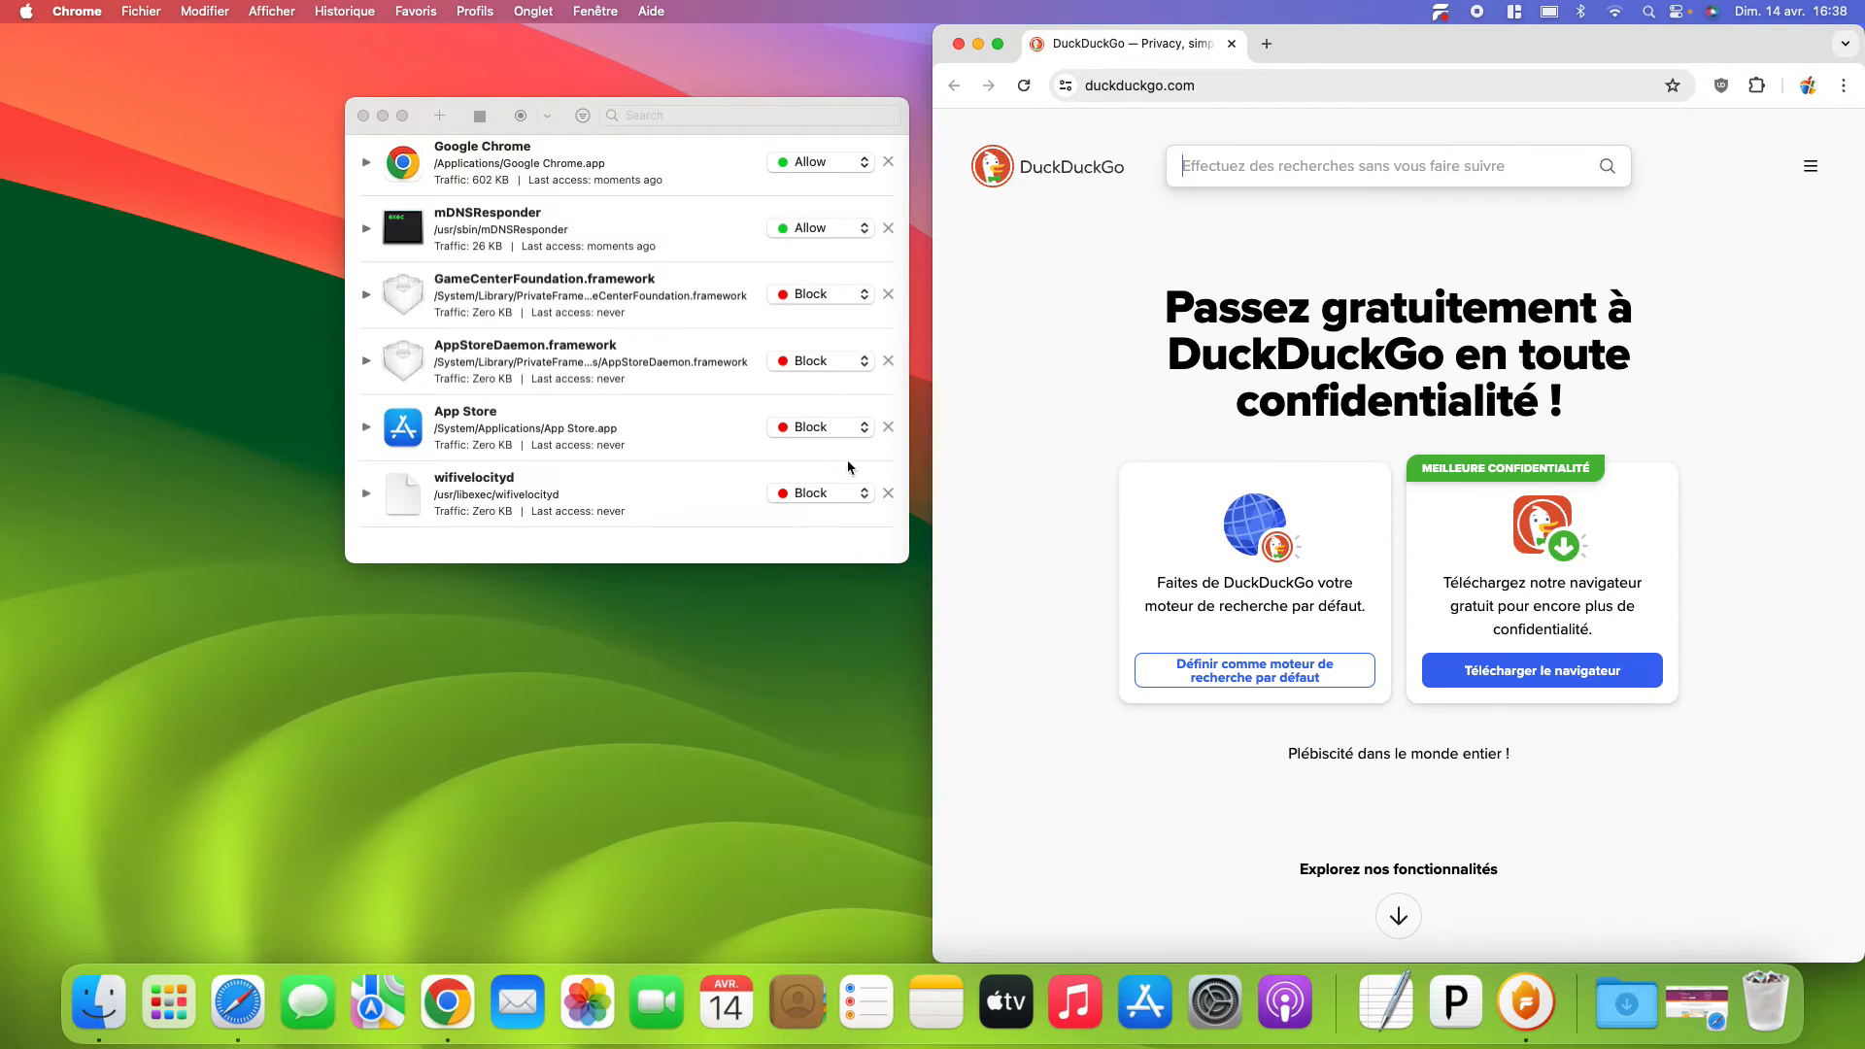
{"action": "left_click", "coordinate": [832, 429]}
{"action": "left_click", "coordinate": [673, 471]}
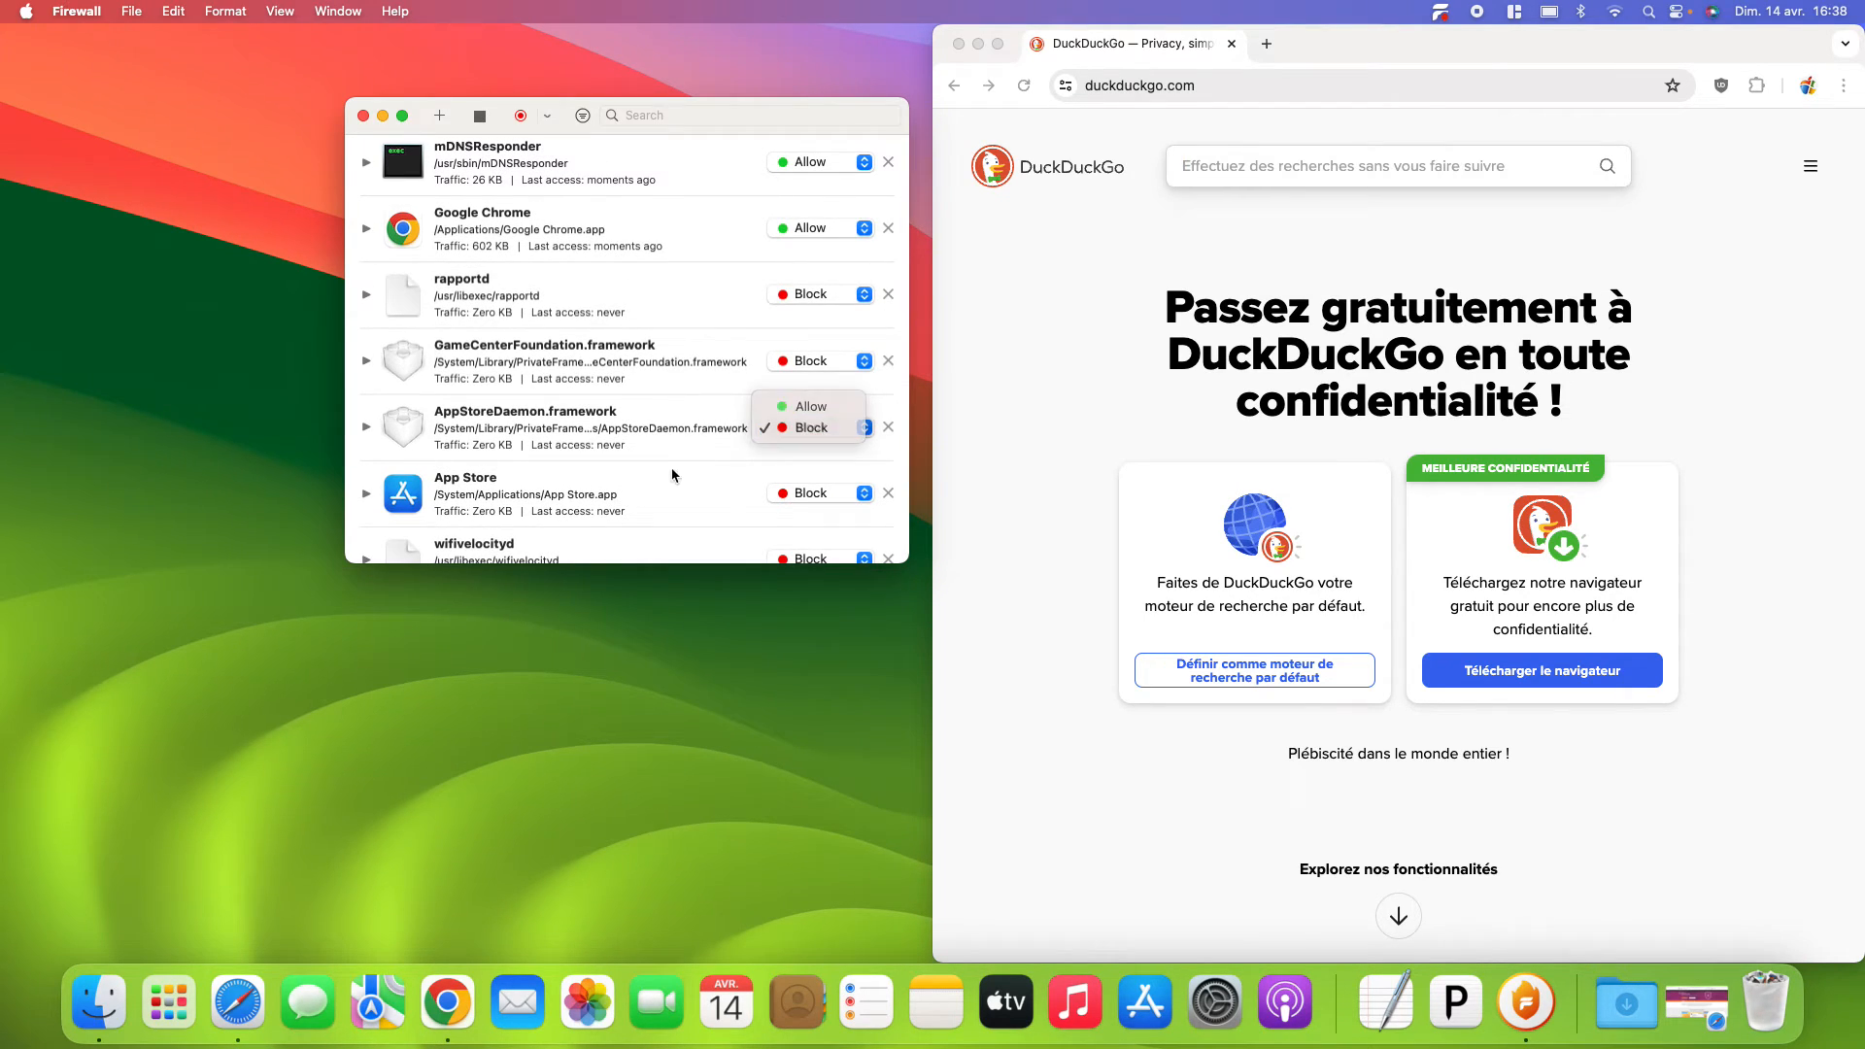
{"action": "left_click", "coordinate": [791, 492]}
{"action": "left_click", "coordinate": [801, 474]}
- Review the Allow and Block rules of the listed apps and frameworks, including the options for GameCenterFoundation.framework
{"action": "scroll", "coordinate": [733, 429], "scroll_direction": "down", "scroll_amount": 1}
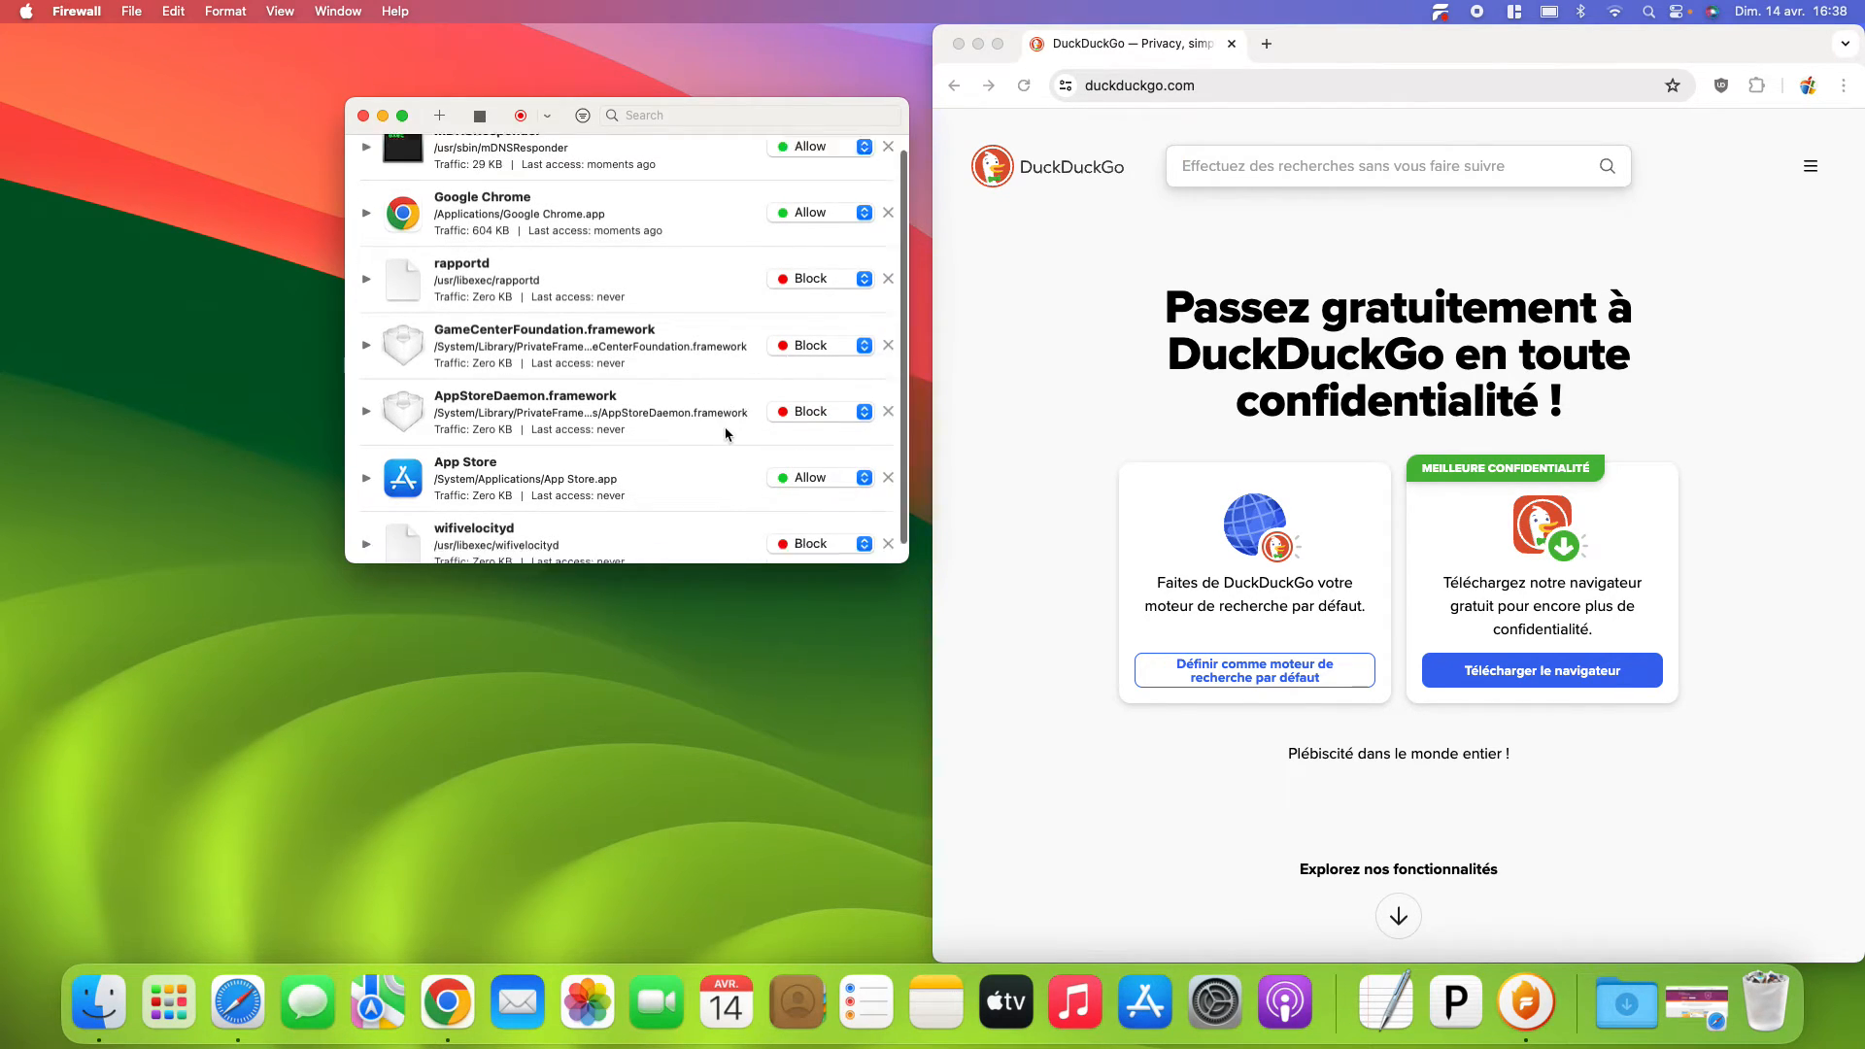
{"action": "scroll", "coordinate": [768, 432], "scroll_direction": "up", "scroll_amount": 1}
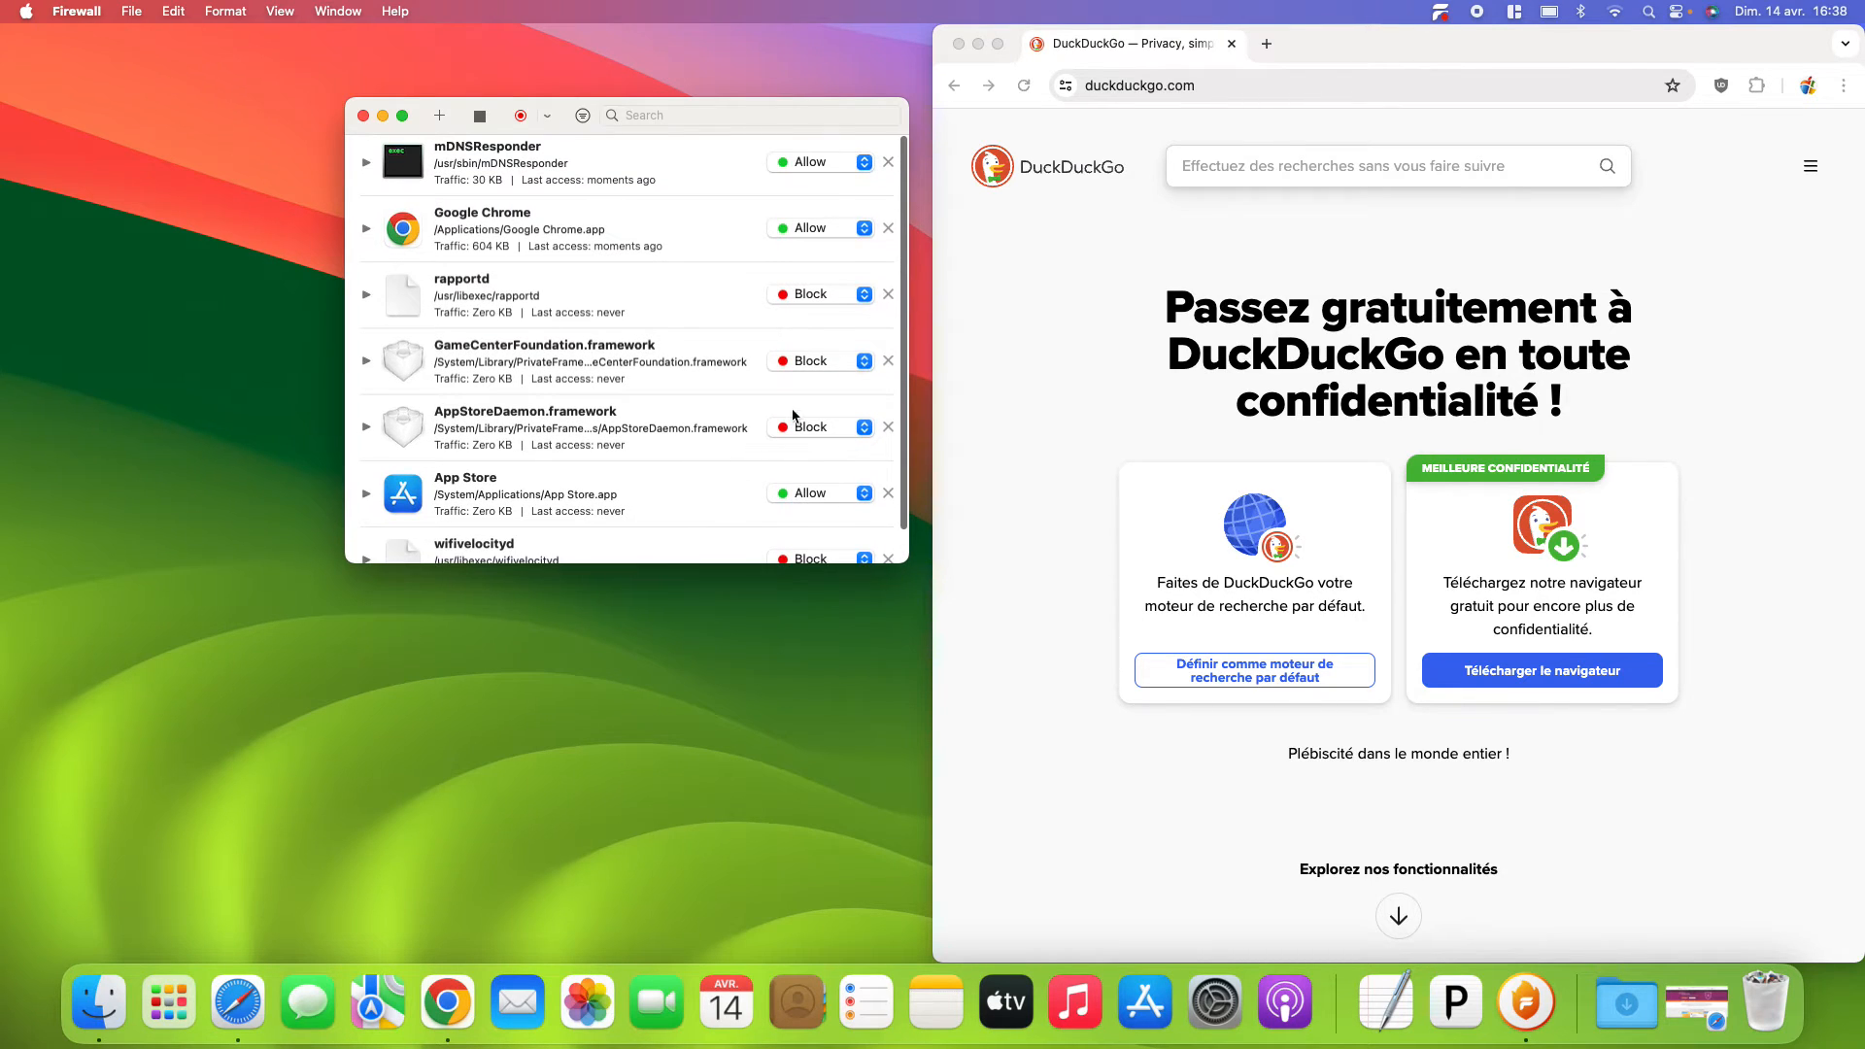
{"action": "left_click", "coordinate": [828, 369]}
{"action": "left_click", "coordinate": [825, 368]}
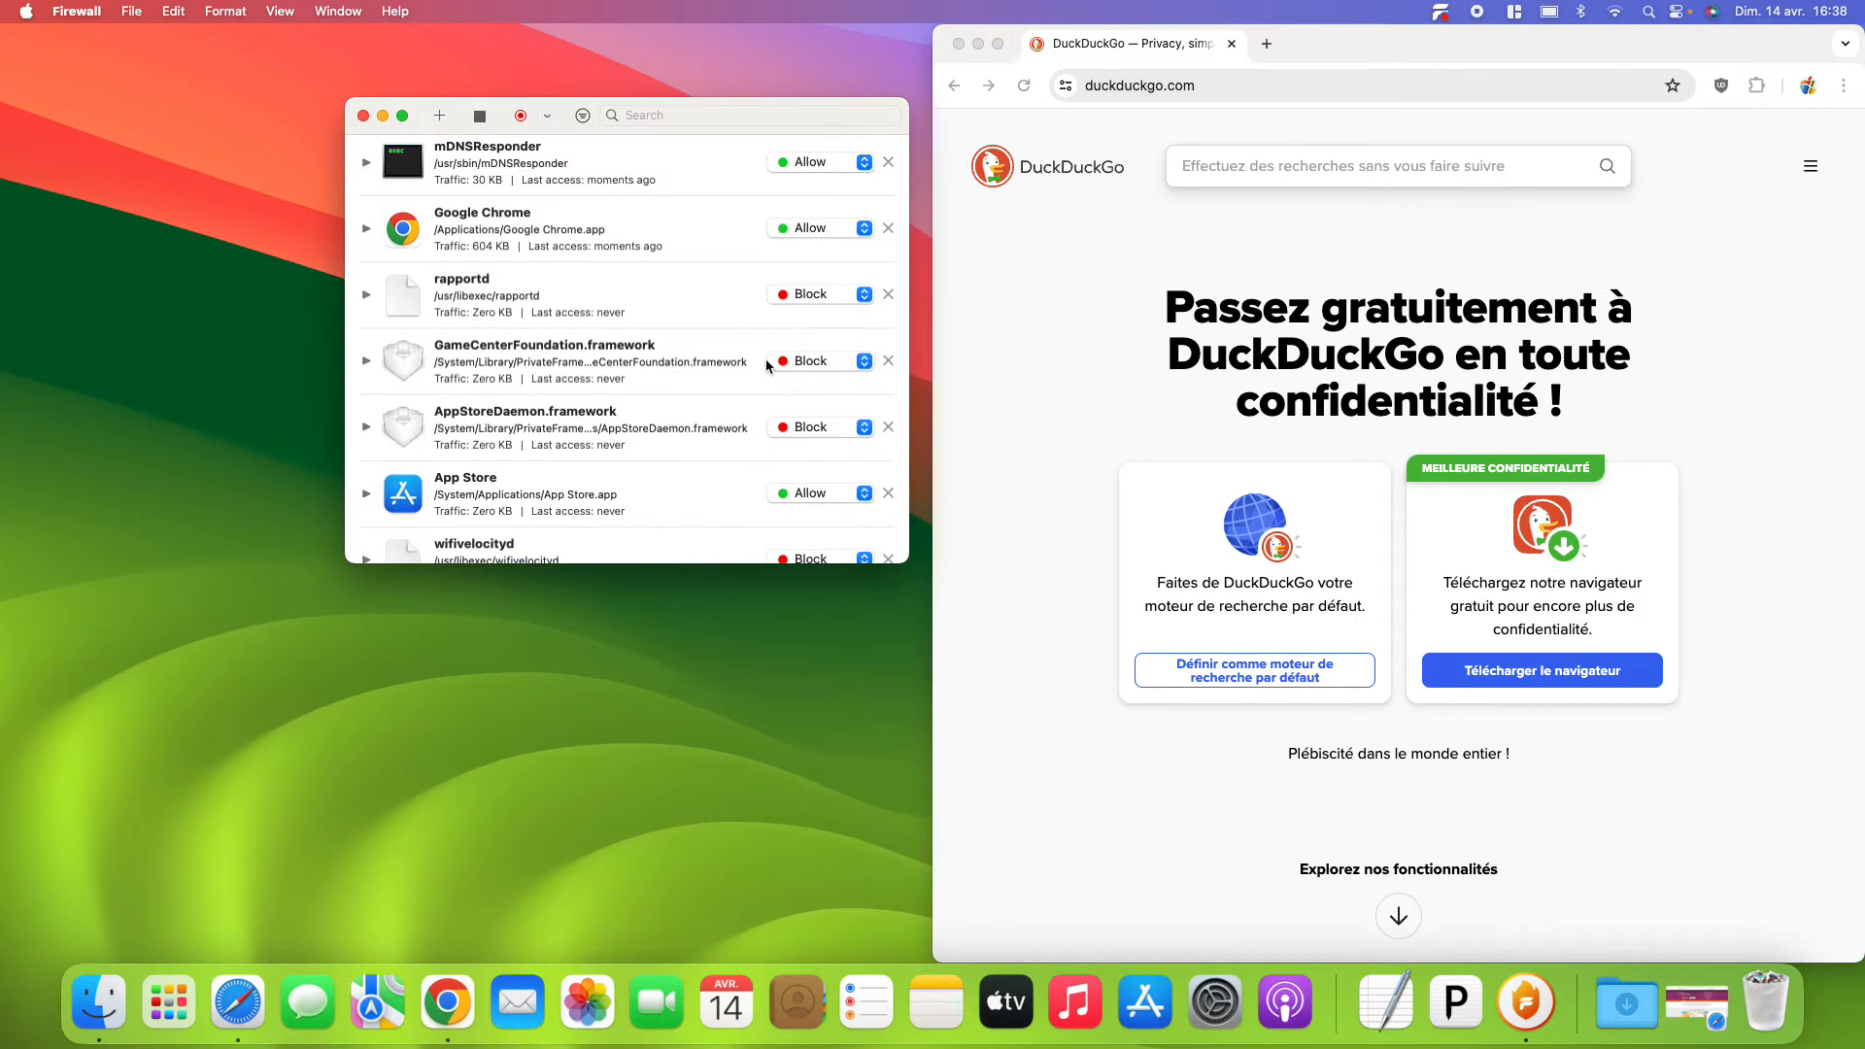
{"action": "scroll", "coordinate": [713, 405], "scroll_direction": "down", "scroll_amount": 2}
{"action": "scroll", "coordinate": [595, 178], "scroll_direction": "up", "scroll_amount": 2}
{"action": "scroll", "coordinate": [570, 354], "scroll_direction": "down", "scroll_amount": 2}
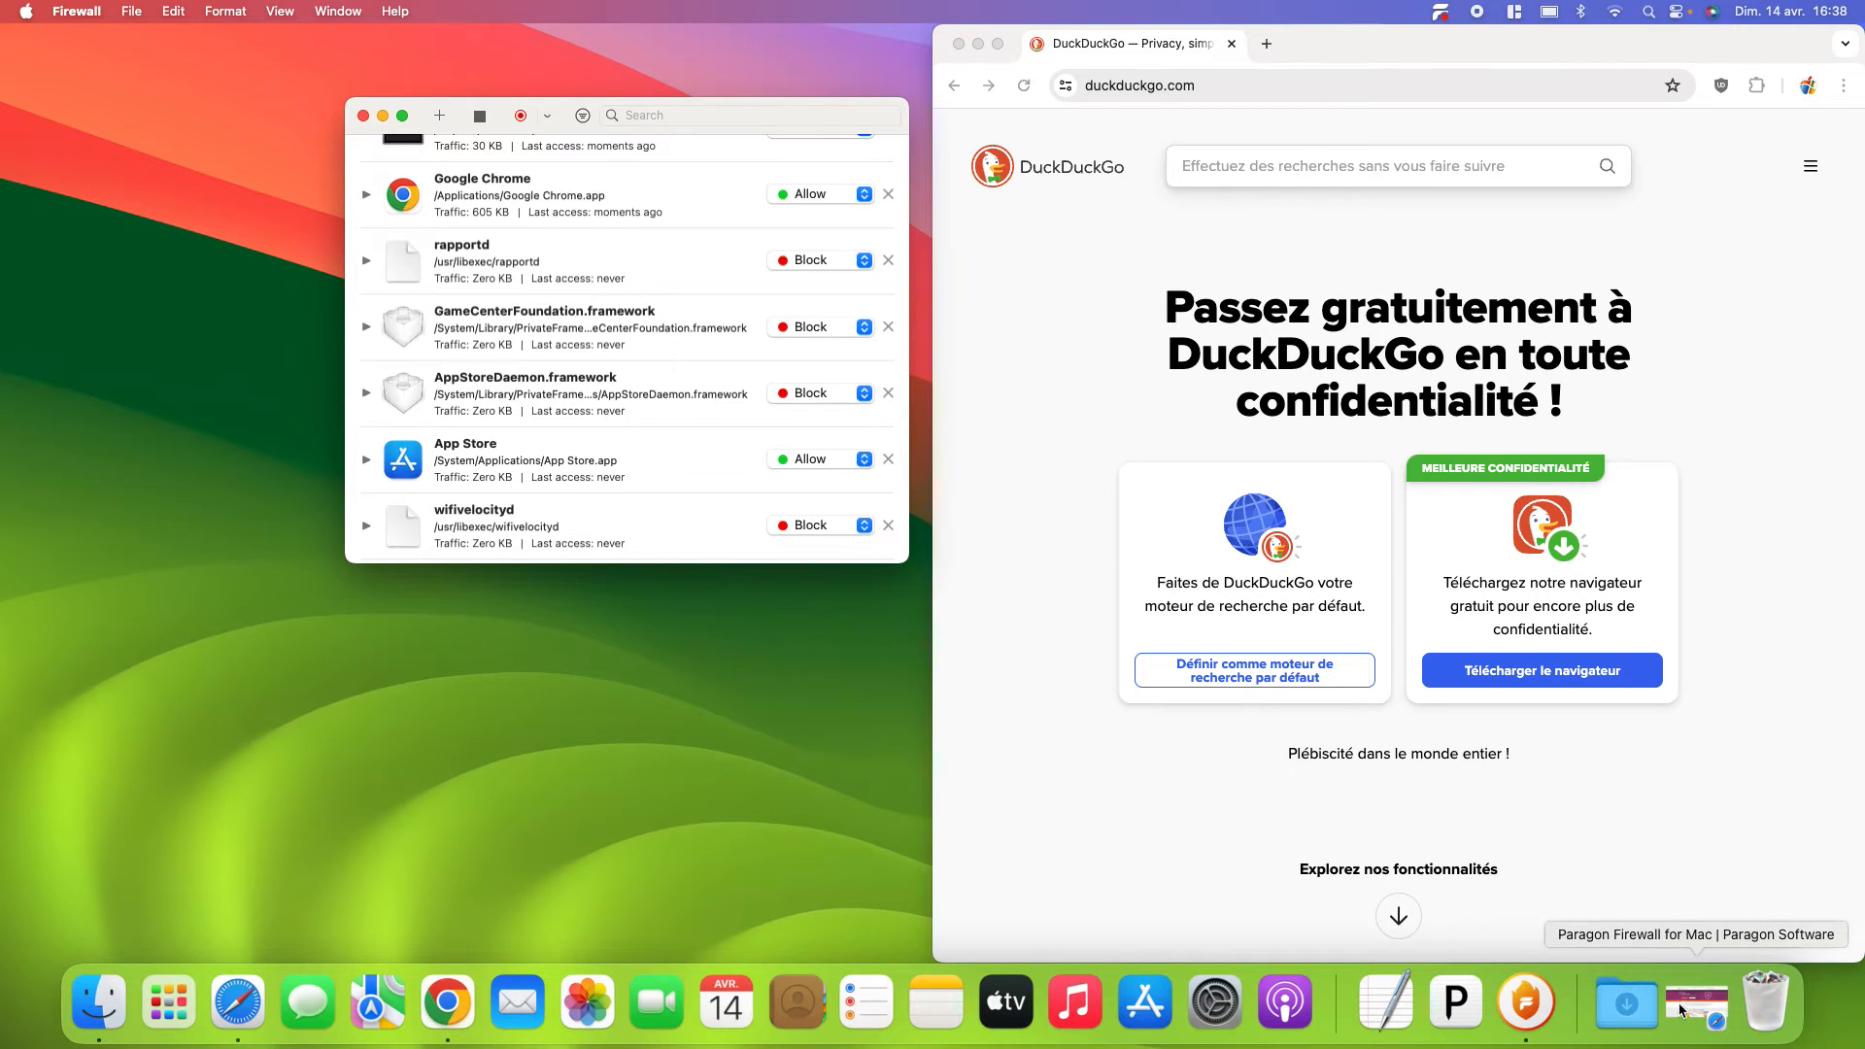
{"action": "scroll", "coordinate": [716, 458], "scroll_direction": "down", "scroll_amount": 2}
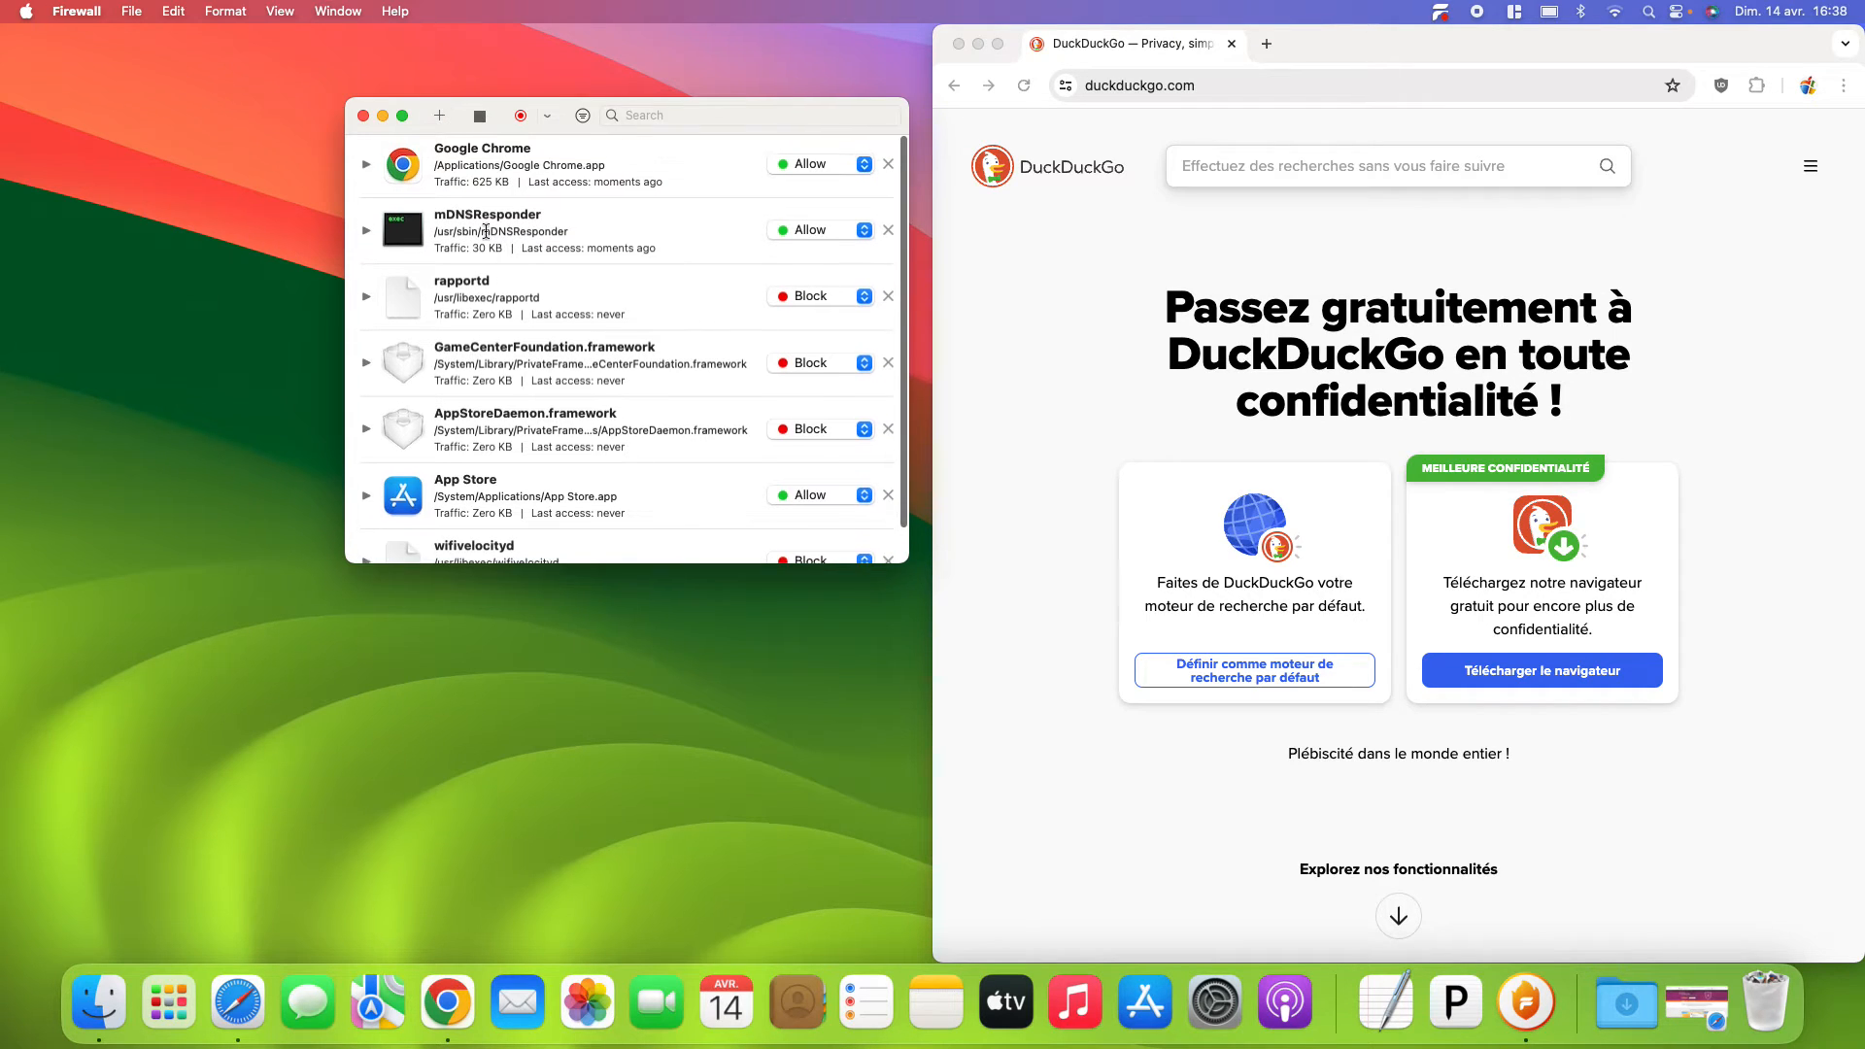
- Add Captvty from the Applications folder to the Firewall list and set its rule to Allow
{"action": "left_click", "coordinate": [447, 118]}
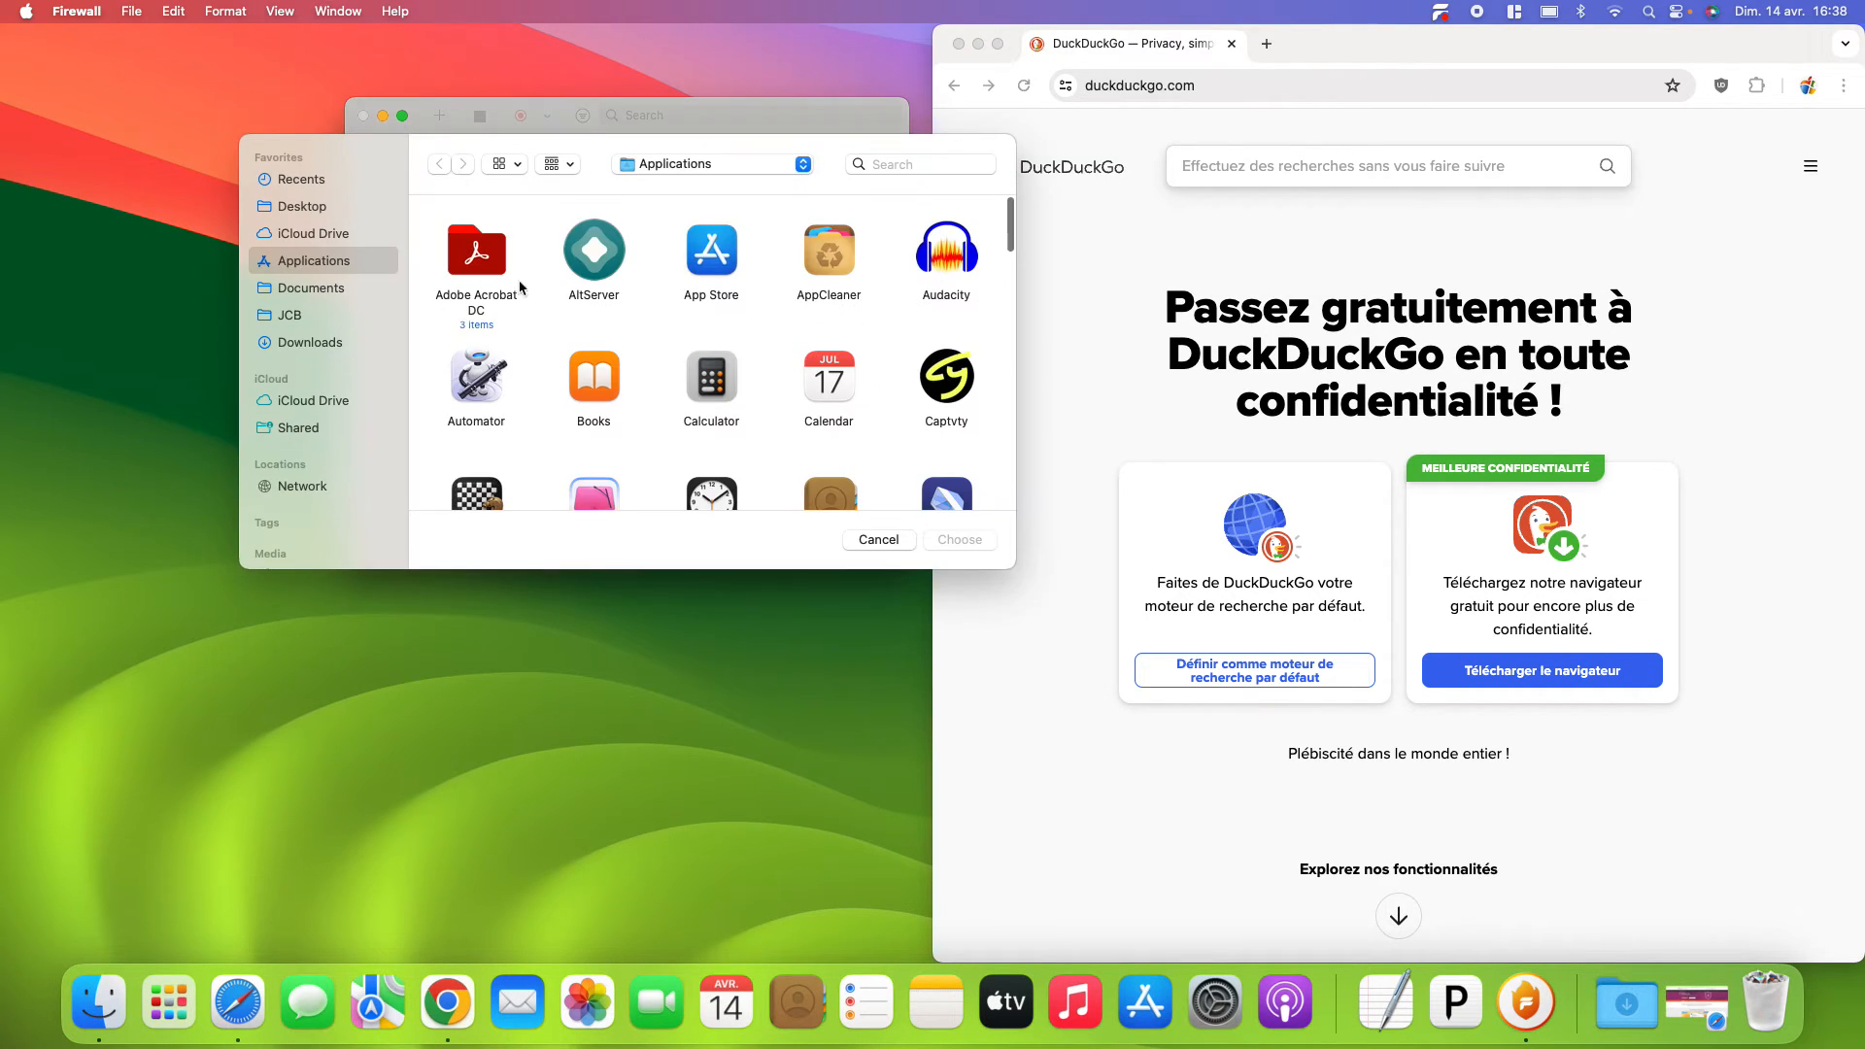
{"action": "scroll", "coordinate": [679, 393], "scroll_direction": "down", "scroll_amount": 2}
{"action": "scroll", "coordinate": [678, 394], "scroll_direction": "up", "scroll_amount": 2}
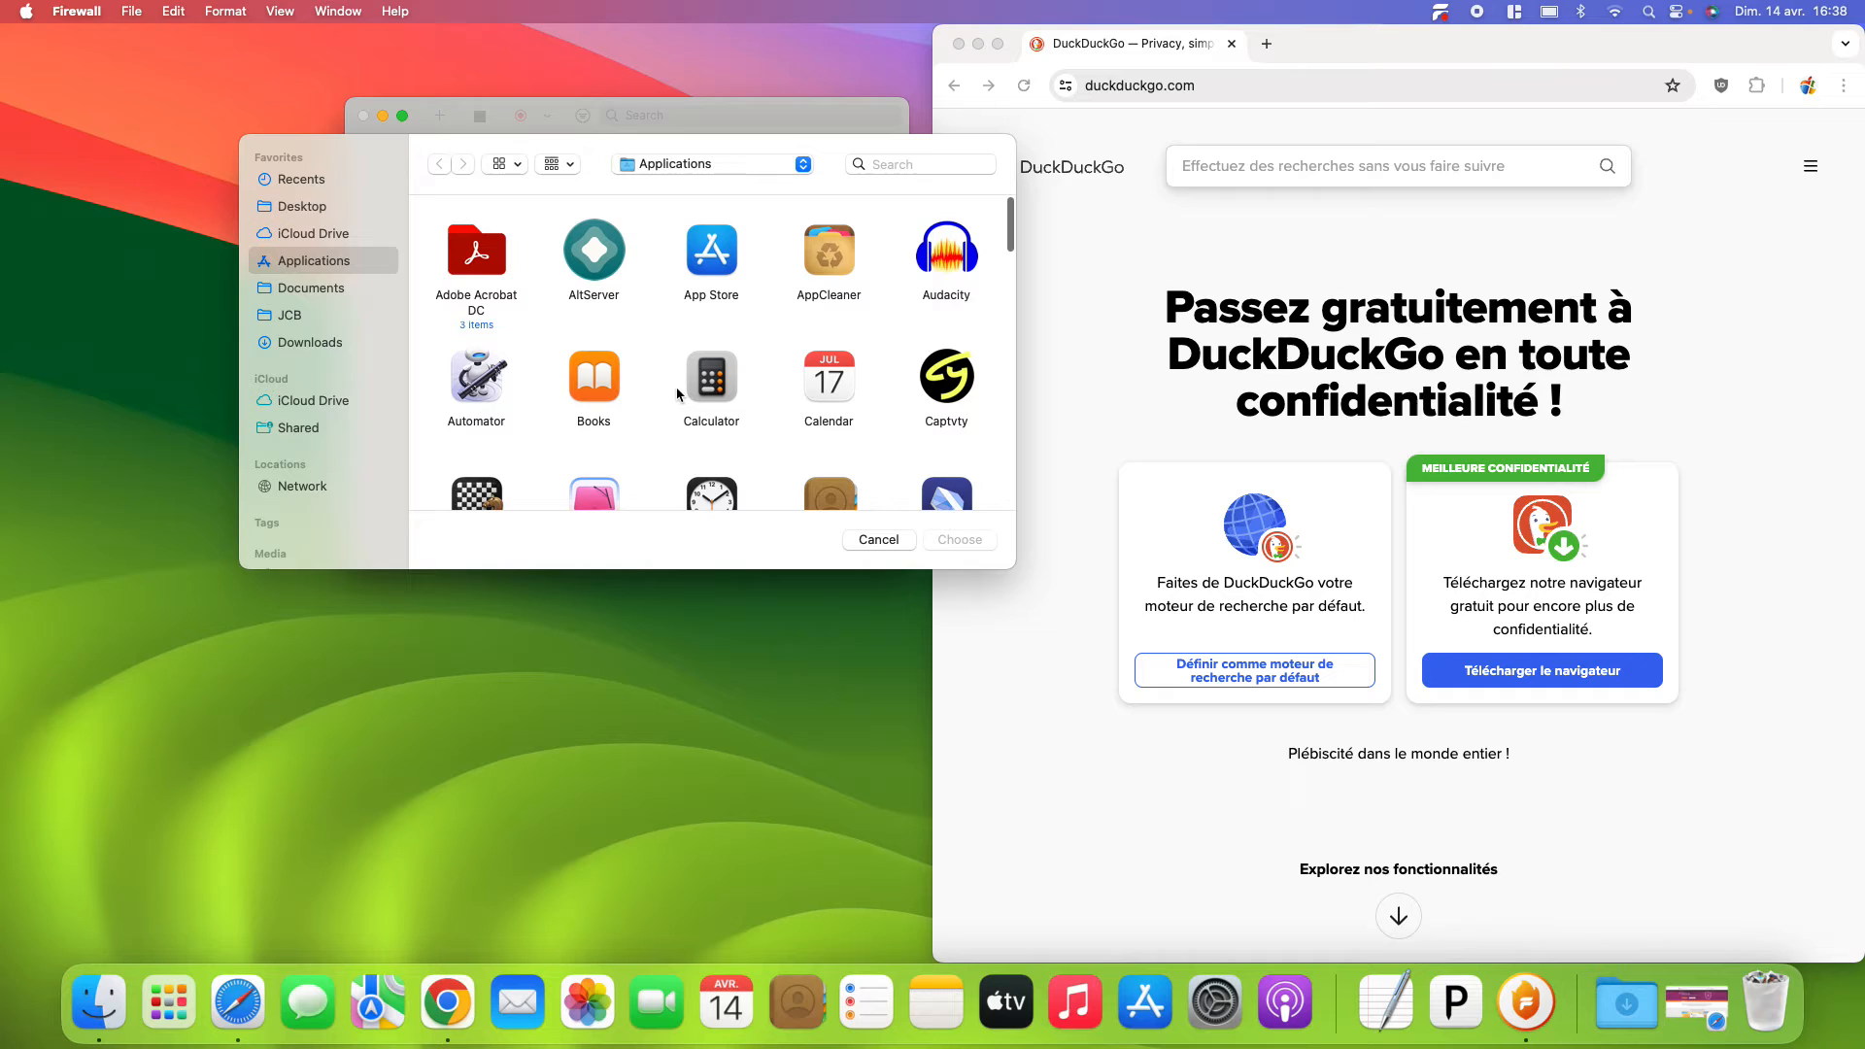
{"action": "left_click", "coordinate": [949, 383]}
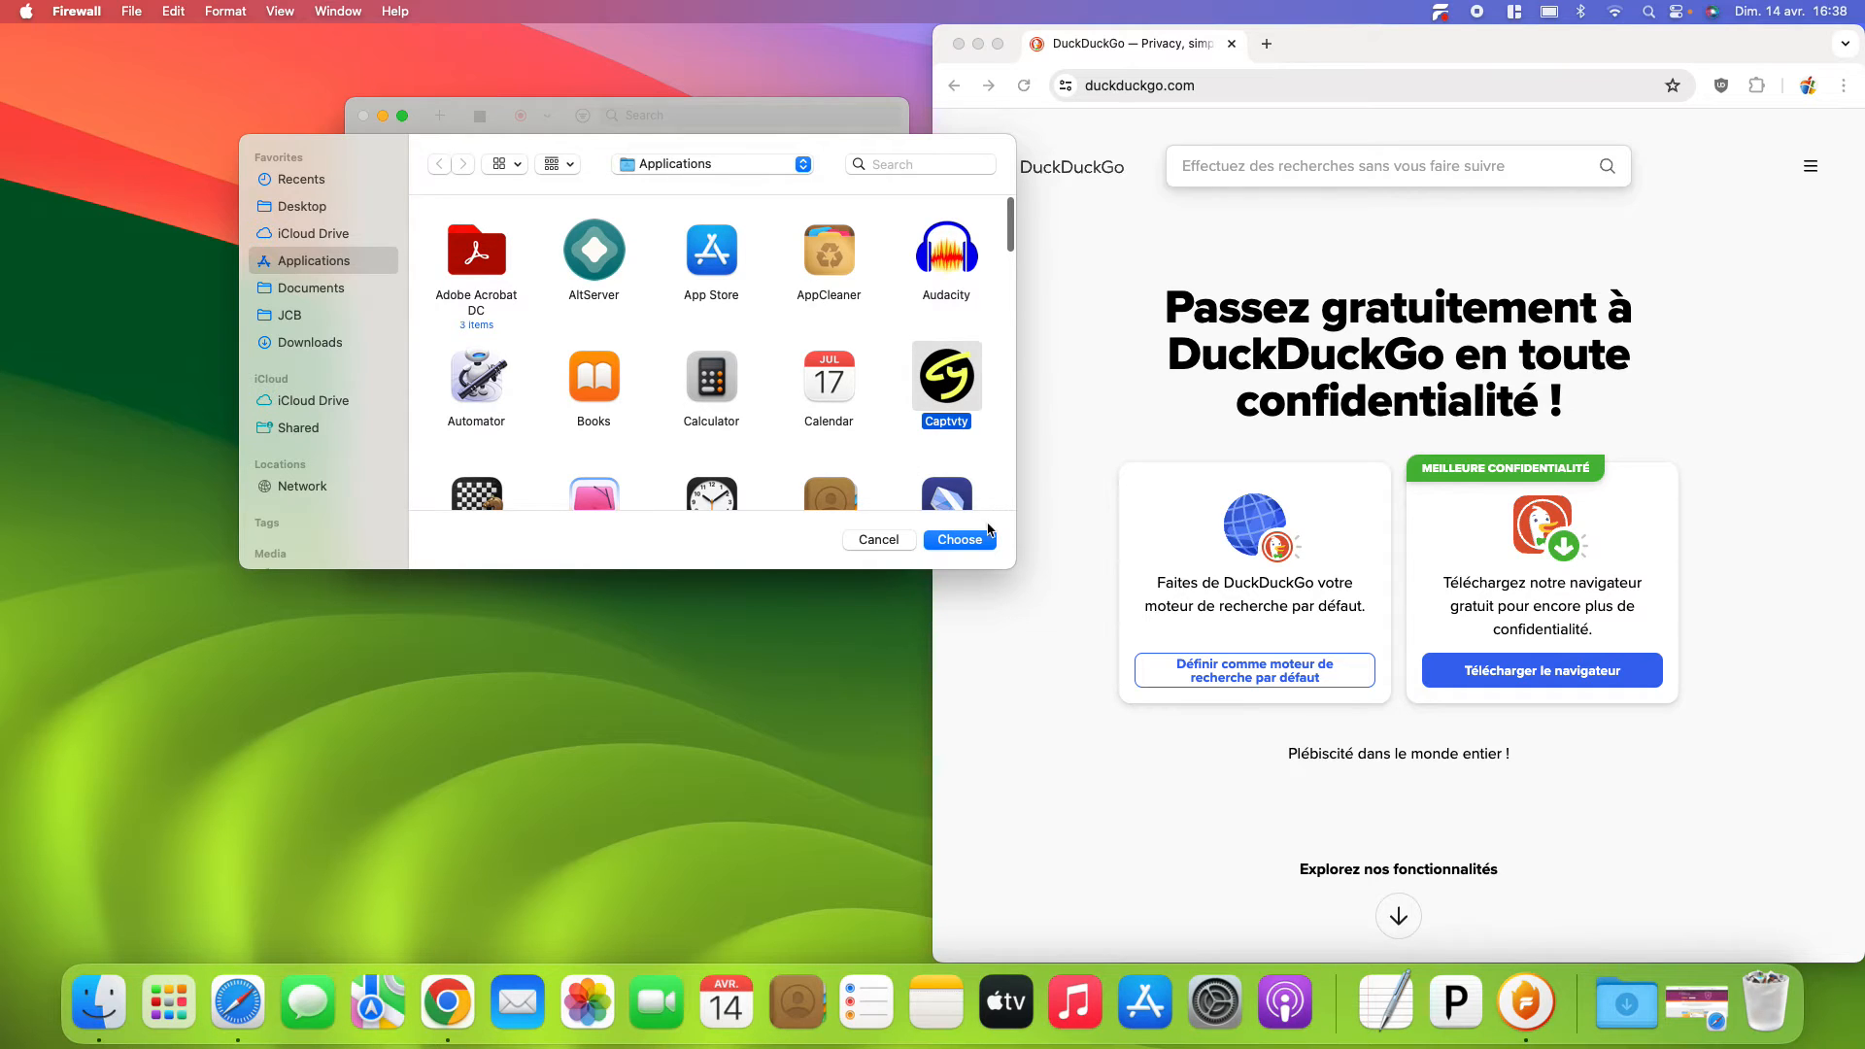
{"action": "left_click", "coordinate": [960, 541]}
{"action": "left_click", "coordinate": [822, 294]}
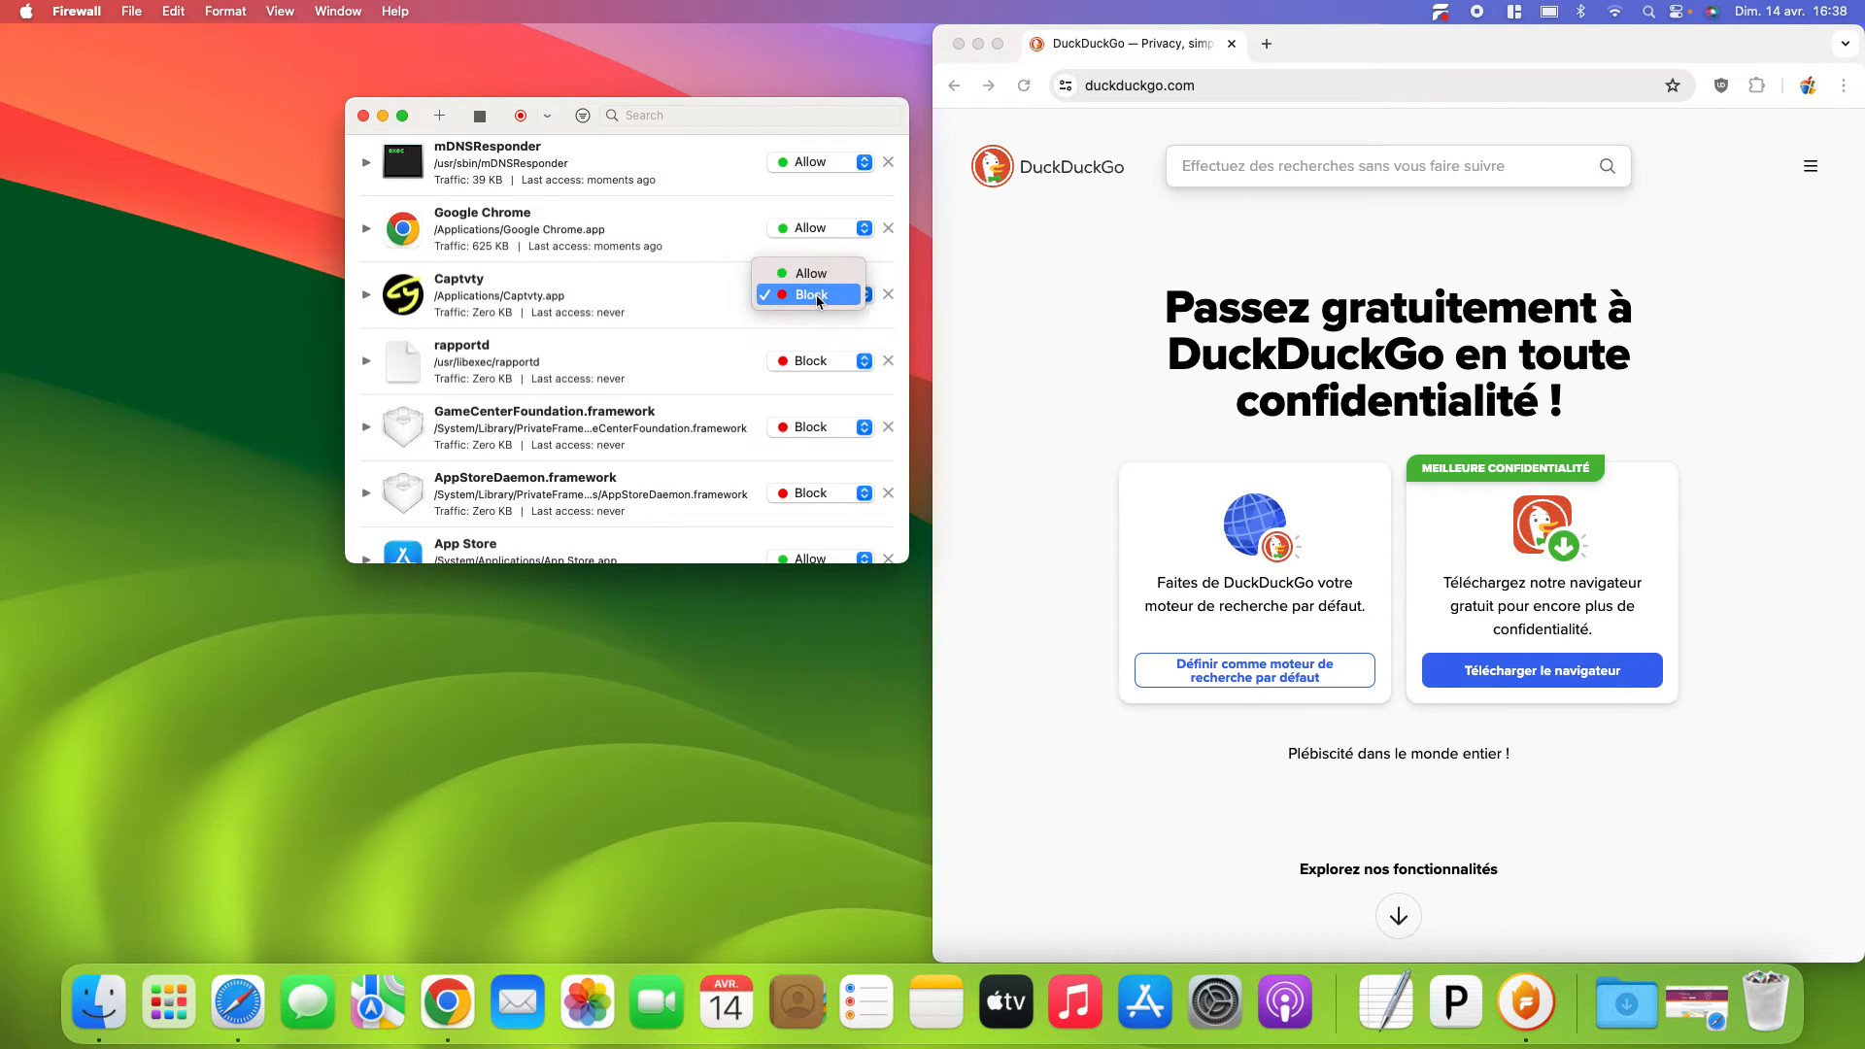
{"action": "left_click", "coordinate": [822, 277]}
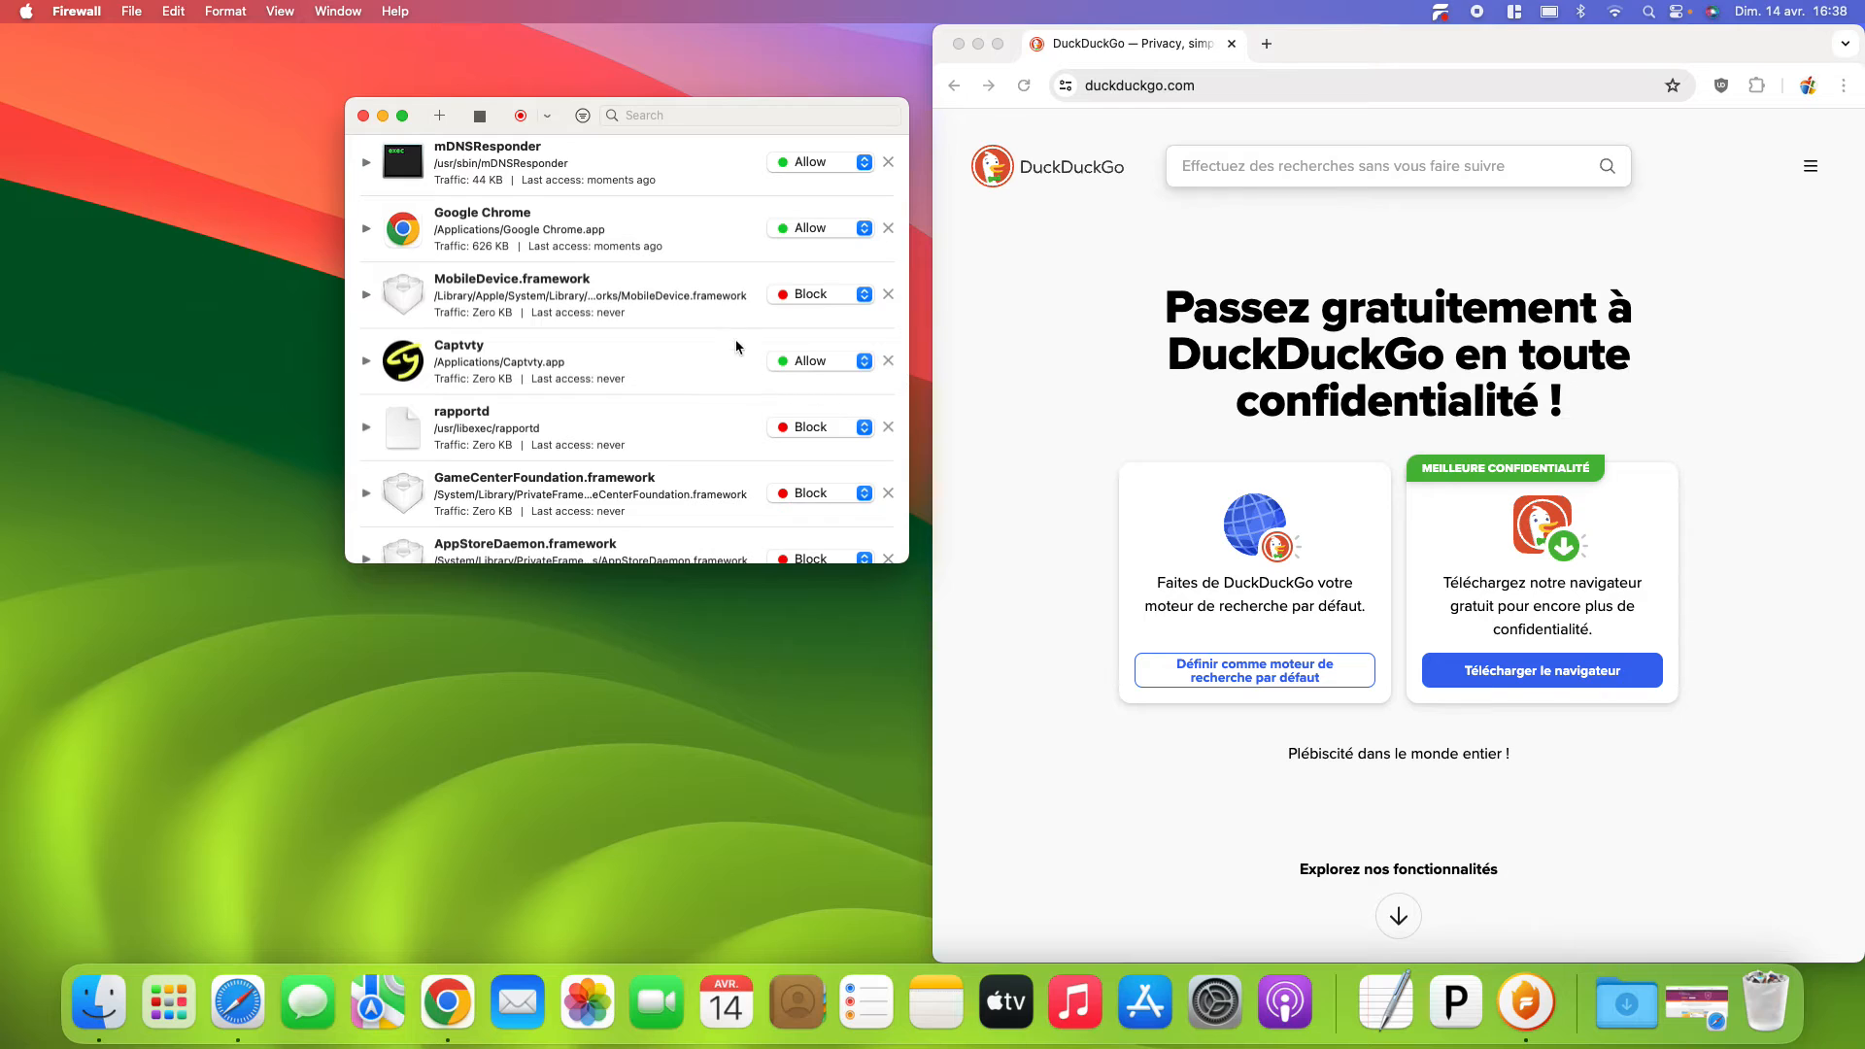
- Set MobileDevice.framework to Allow in the Firewall list
{"action": "left_click", "coordinate": [832, 297]}
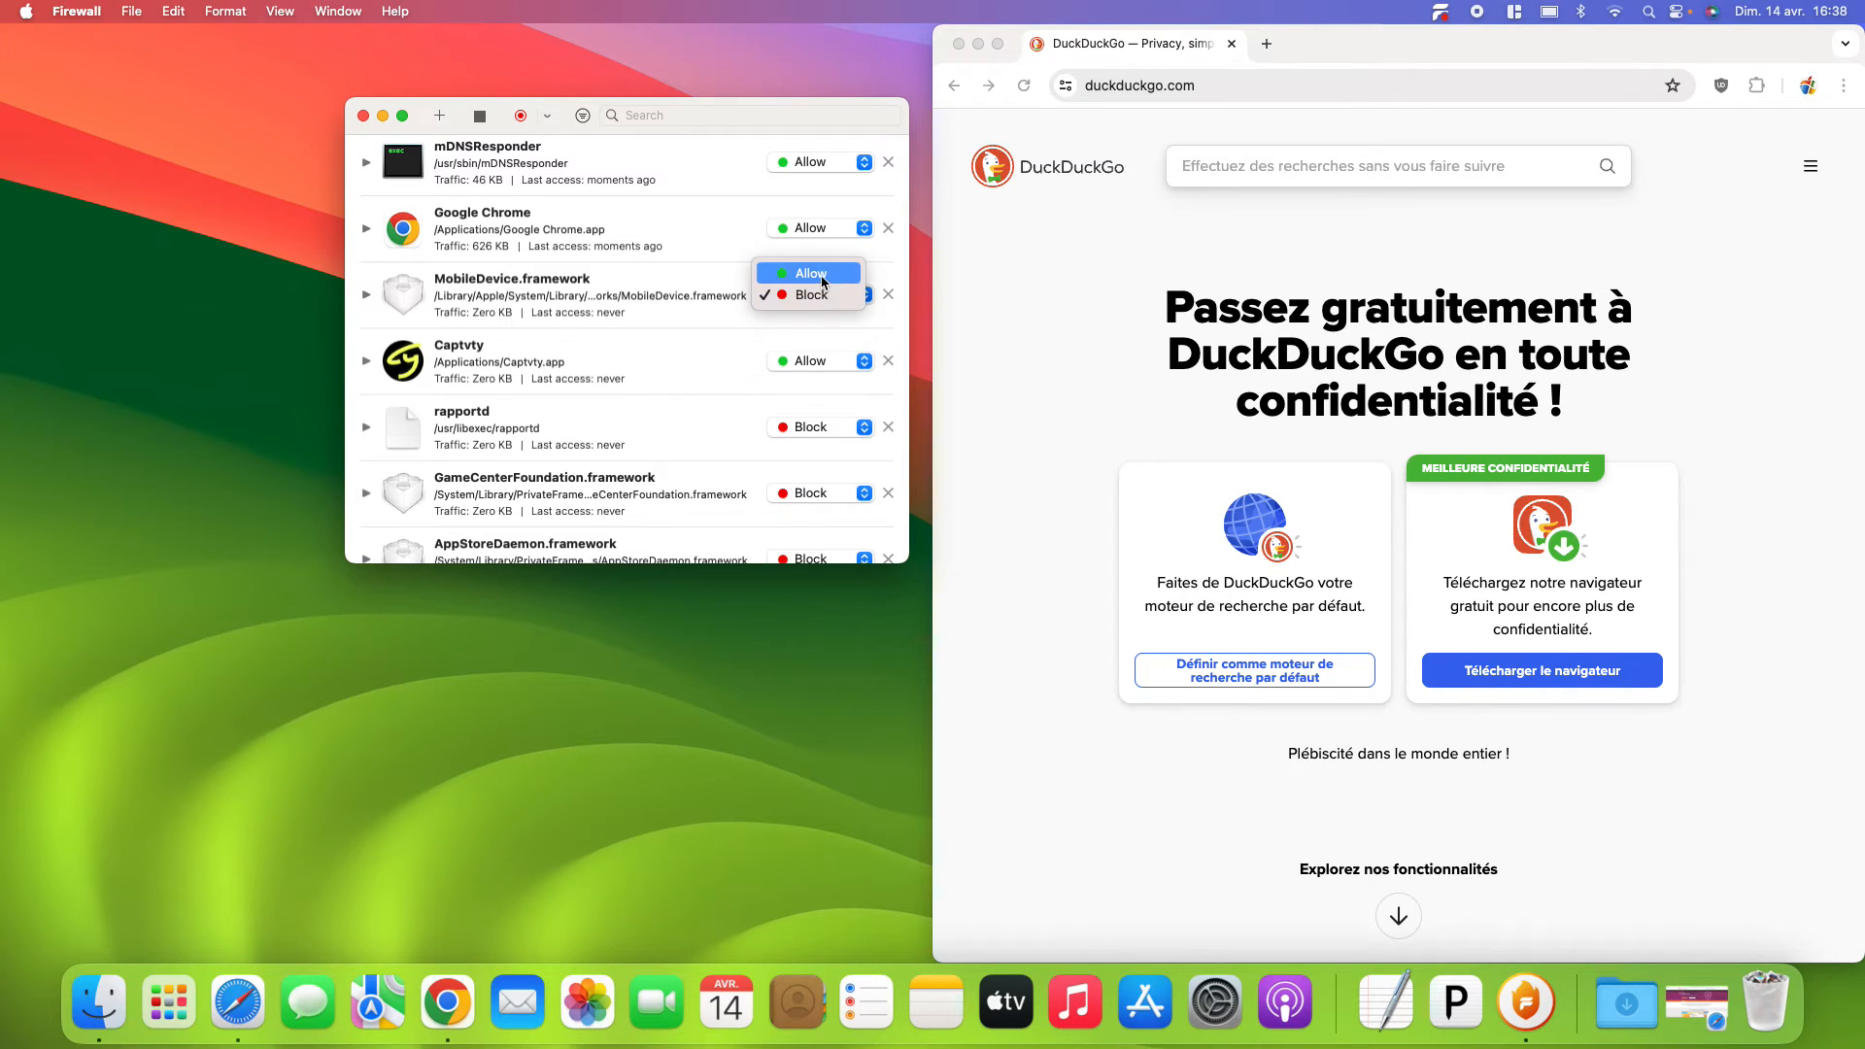
{"action": "left_click", "coordinate": [821, 271]}
- Enlarge the Firewall window to fit the whole list and set AppStoreDaemon.framework to Allow
{"action": "scroll", "coordinate": [824, 445], "scroll_direction": "down", "scroll_amount": 2}
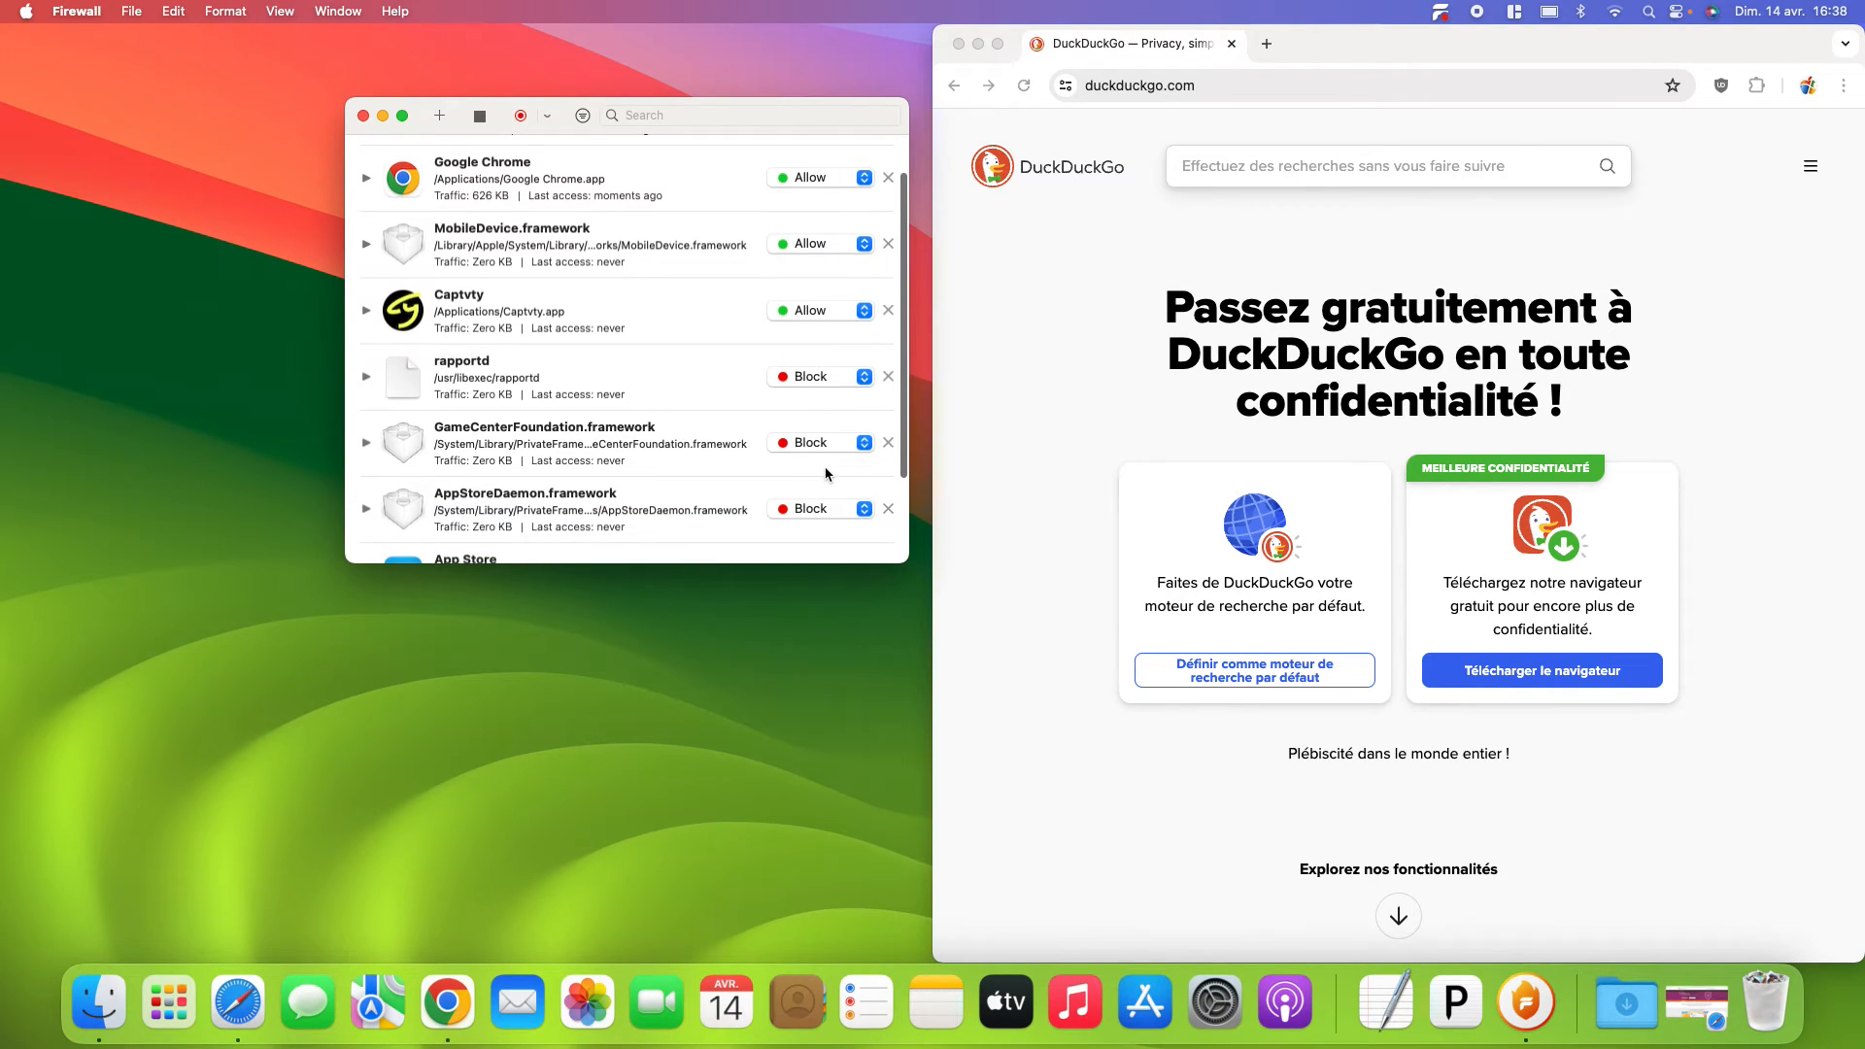
{"action": "scroll", "coordinate": [826, 474], "scroll_direction": "down", "scroll_amount": 2}
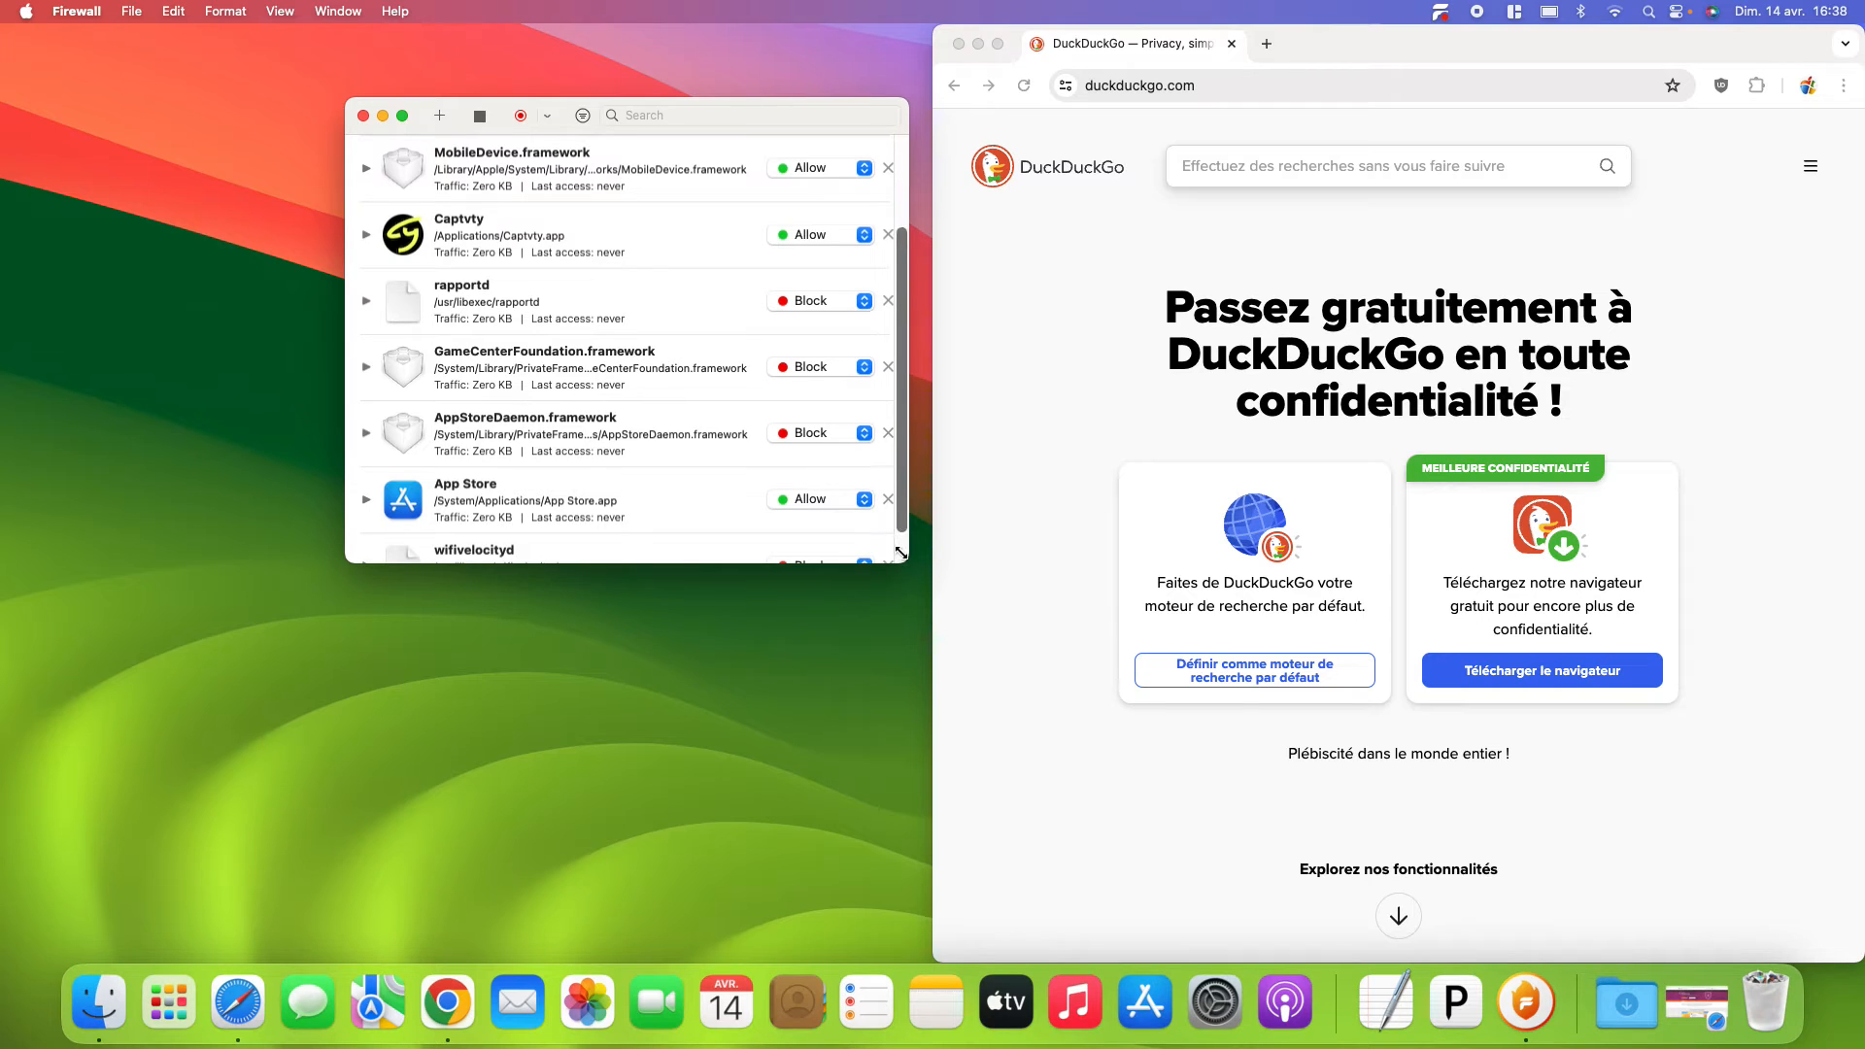
{"action": "left_click_drag", "start_coordinate": [907, 561], "coordinate": [1284, 738]}
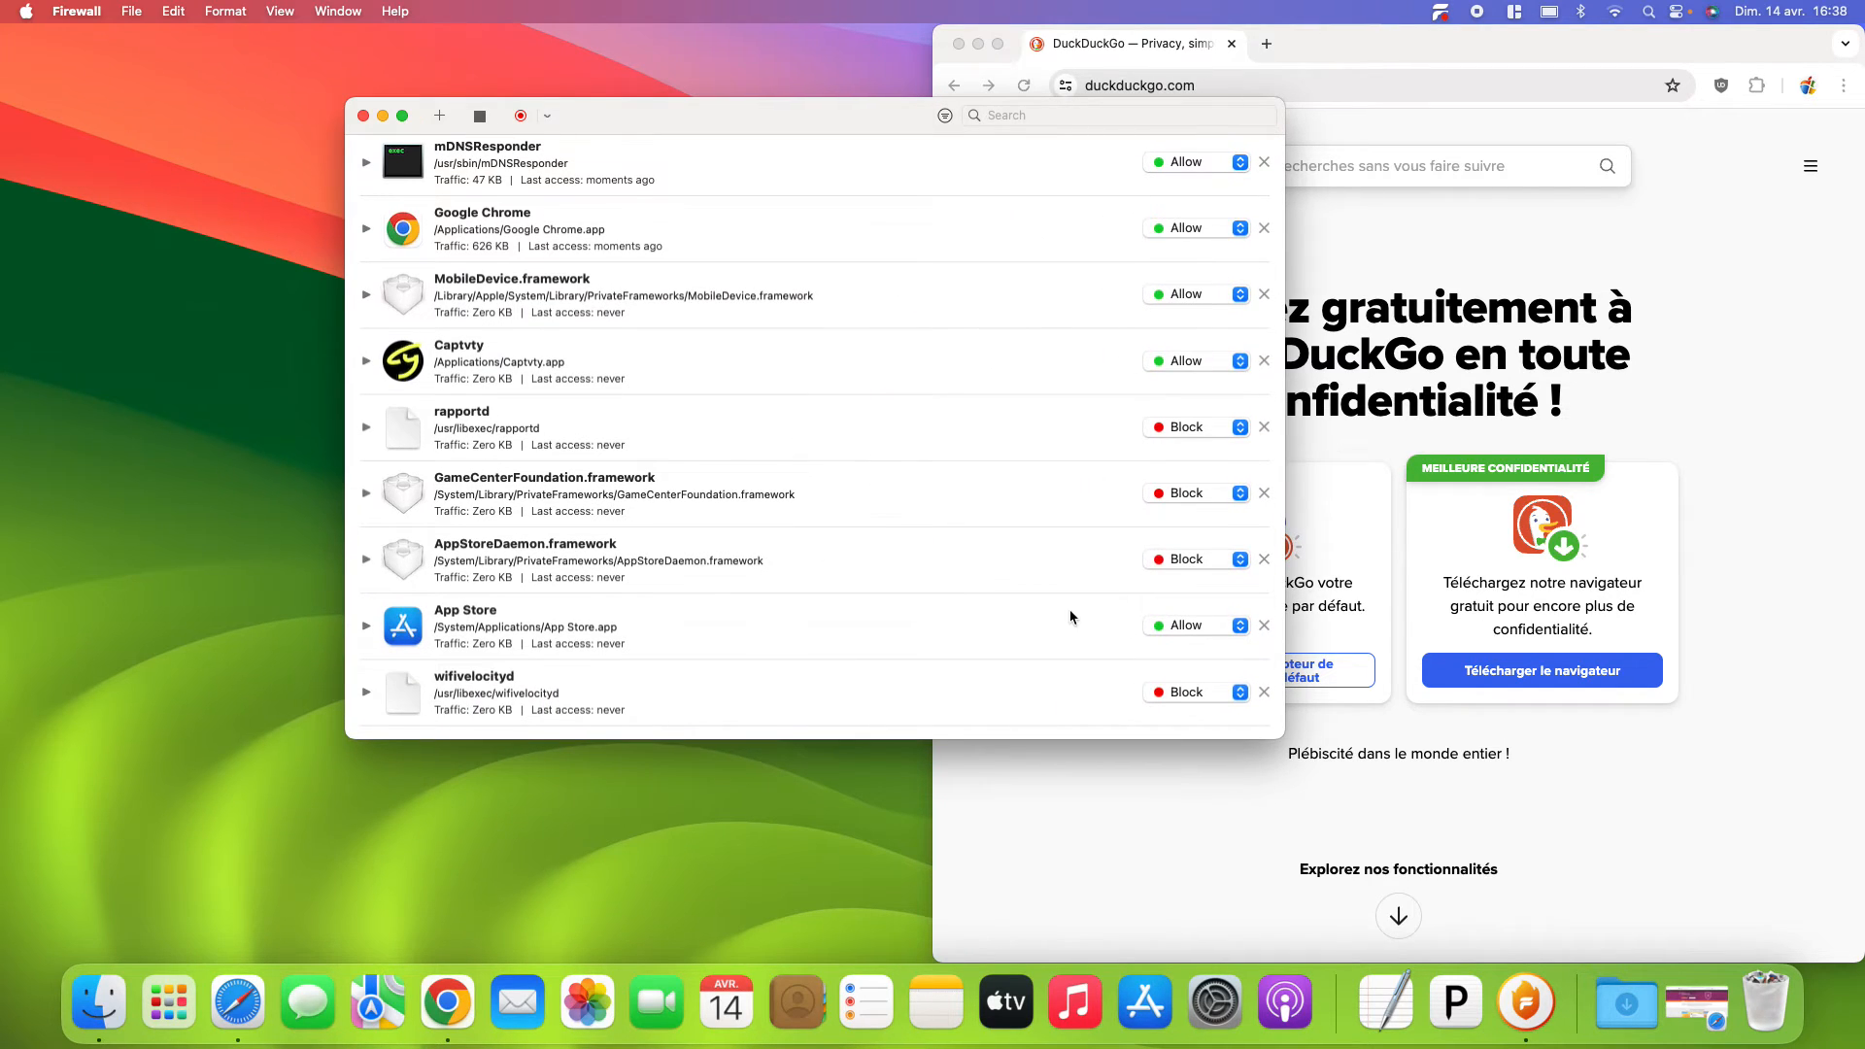
{"action": "left_click", "coordinate": [1238, 560]}
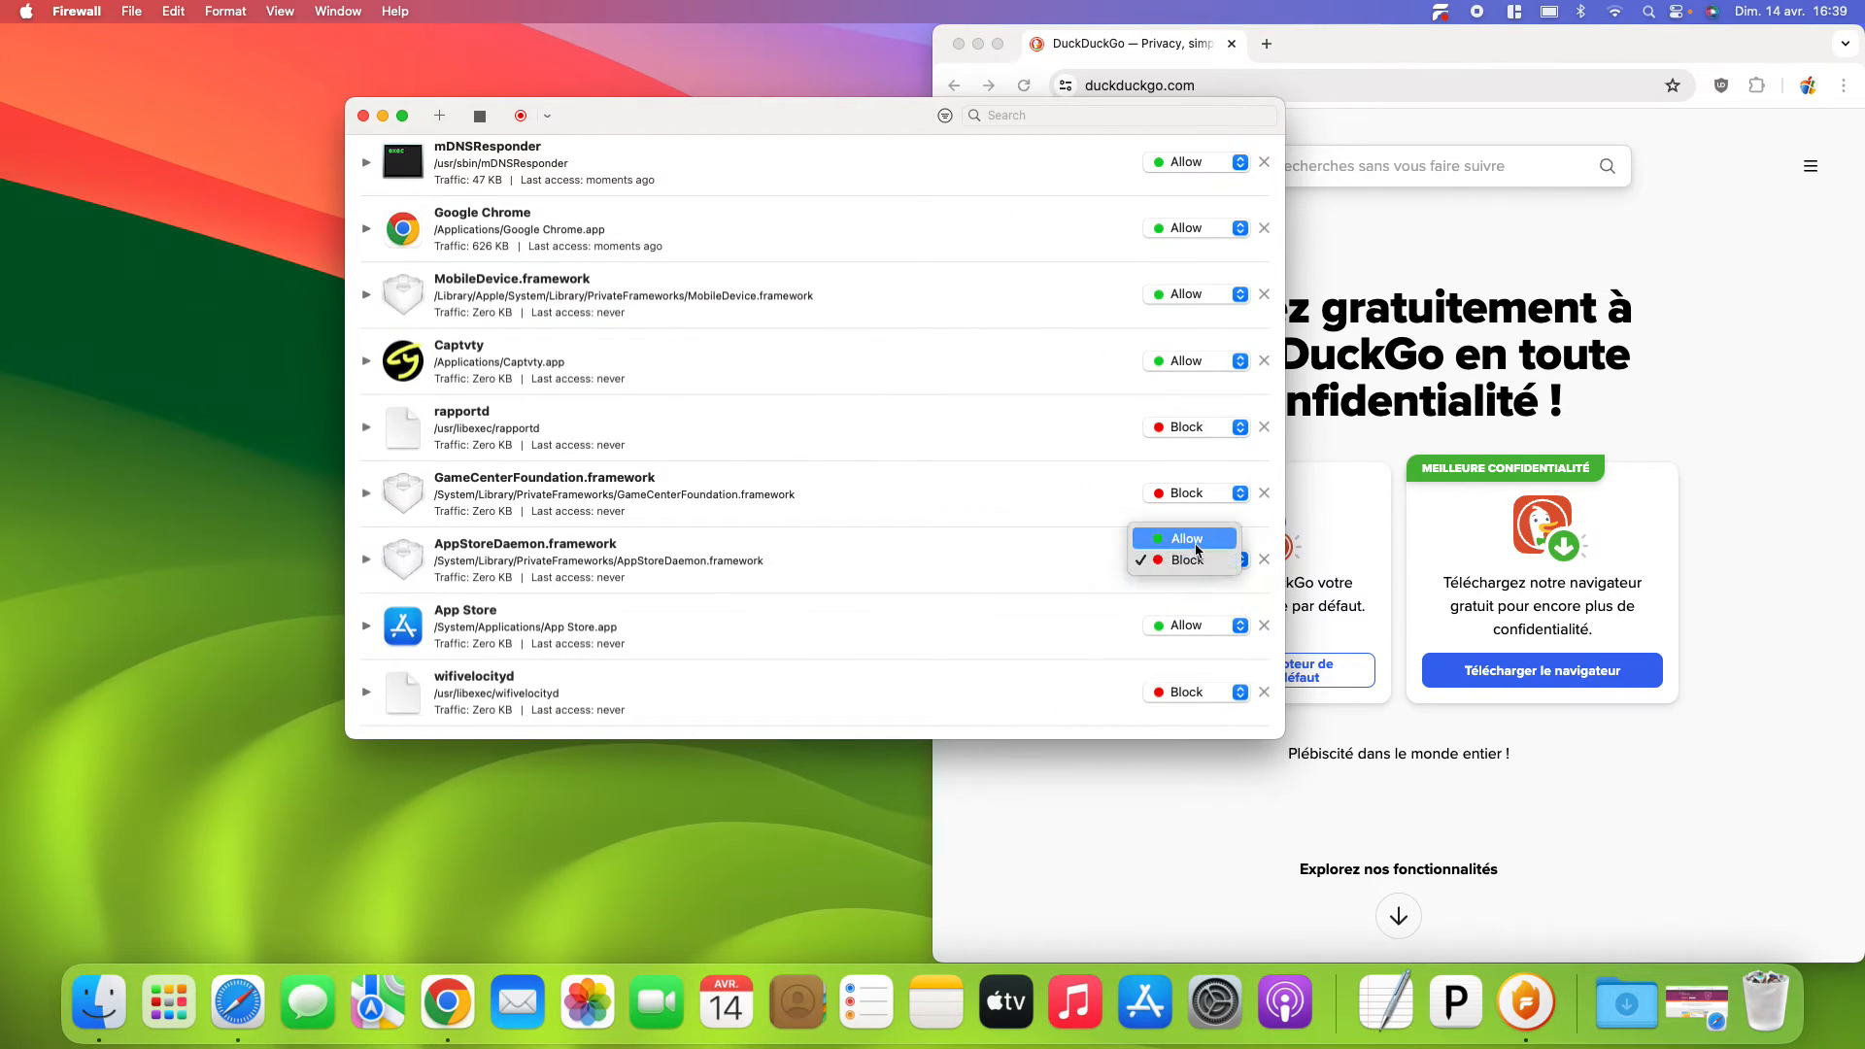
{"action": "left_click", "coordinate": [1198, 550]}
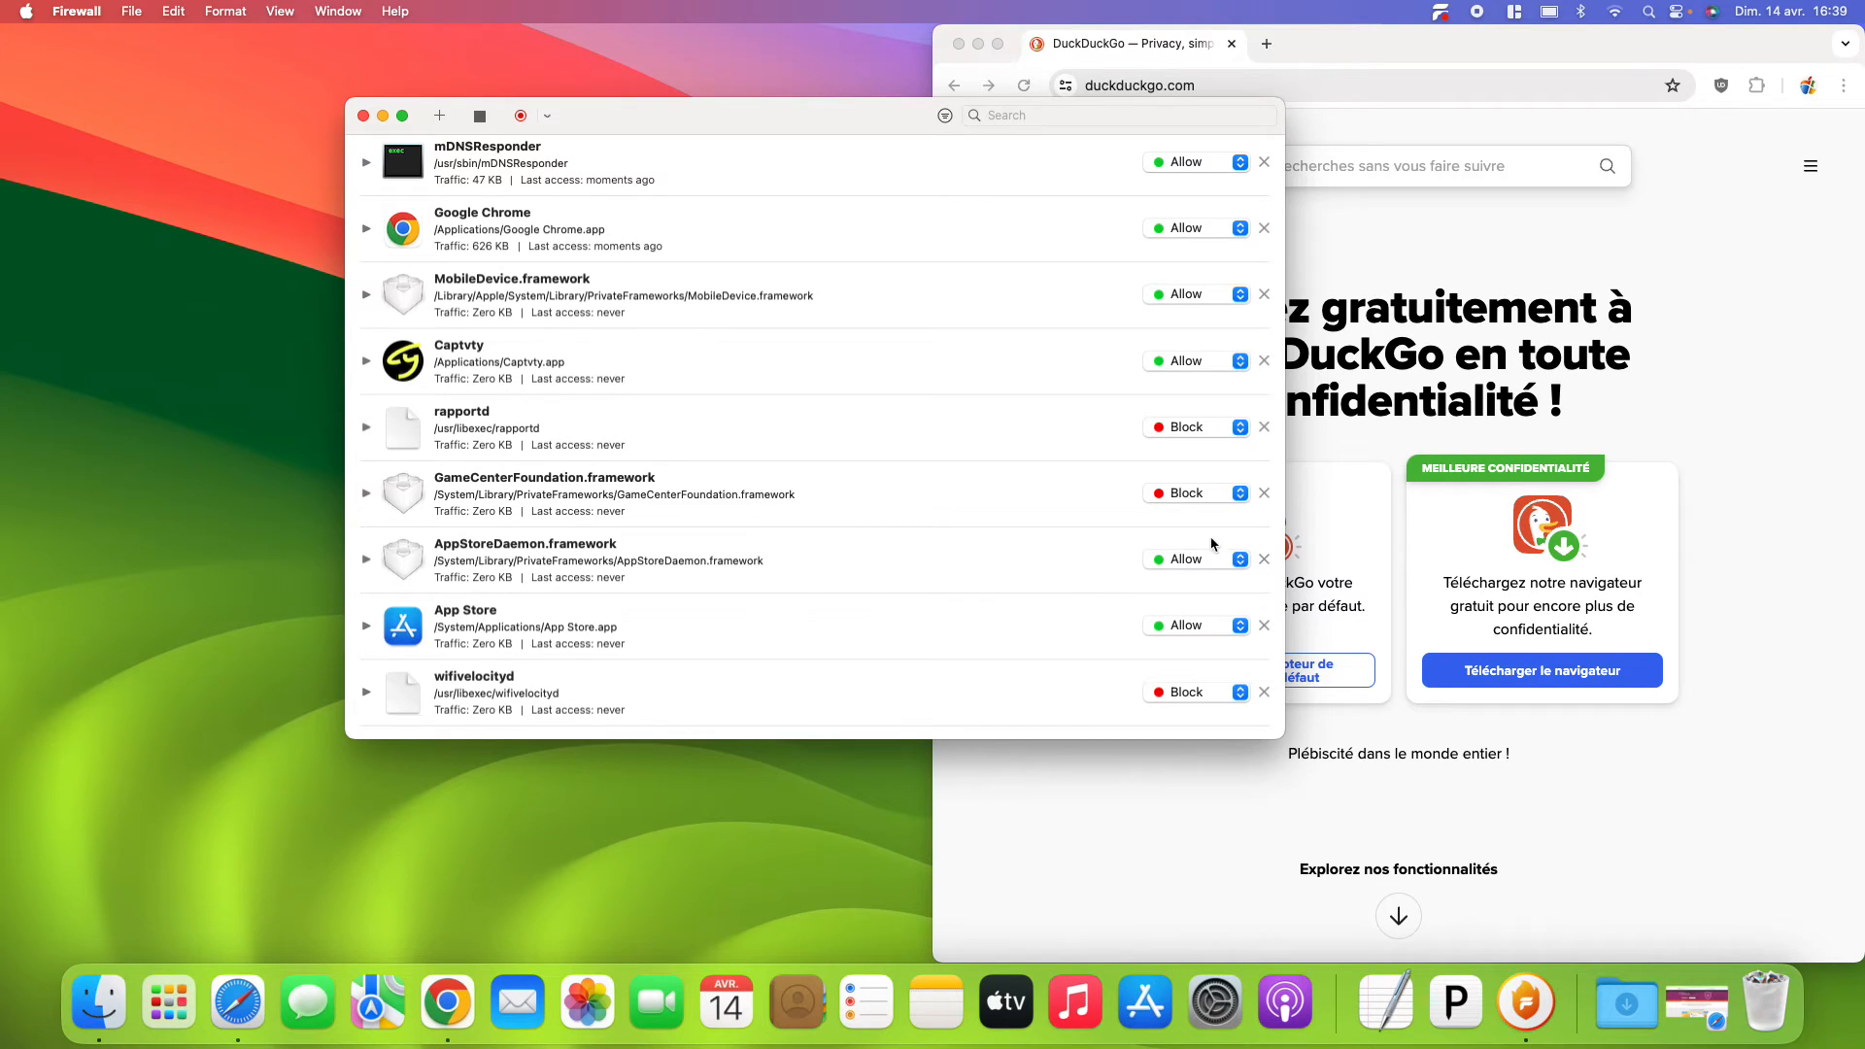
- Set GameCenterFoundation.framework and rapportd to Allow in the Firewall list
{"action": "left_click", "coordinate": [1205, 495]}
{"action": "left_click", "coordinate": [1183, 474]}
{"action": "left_click", "coordinate": [1203, 432]}
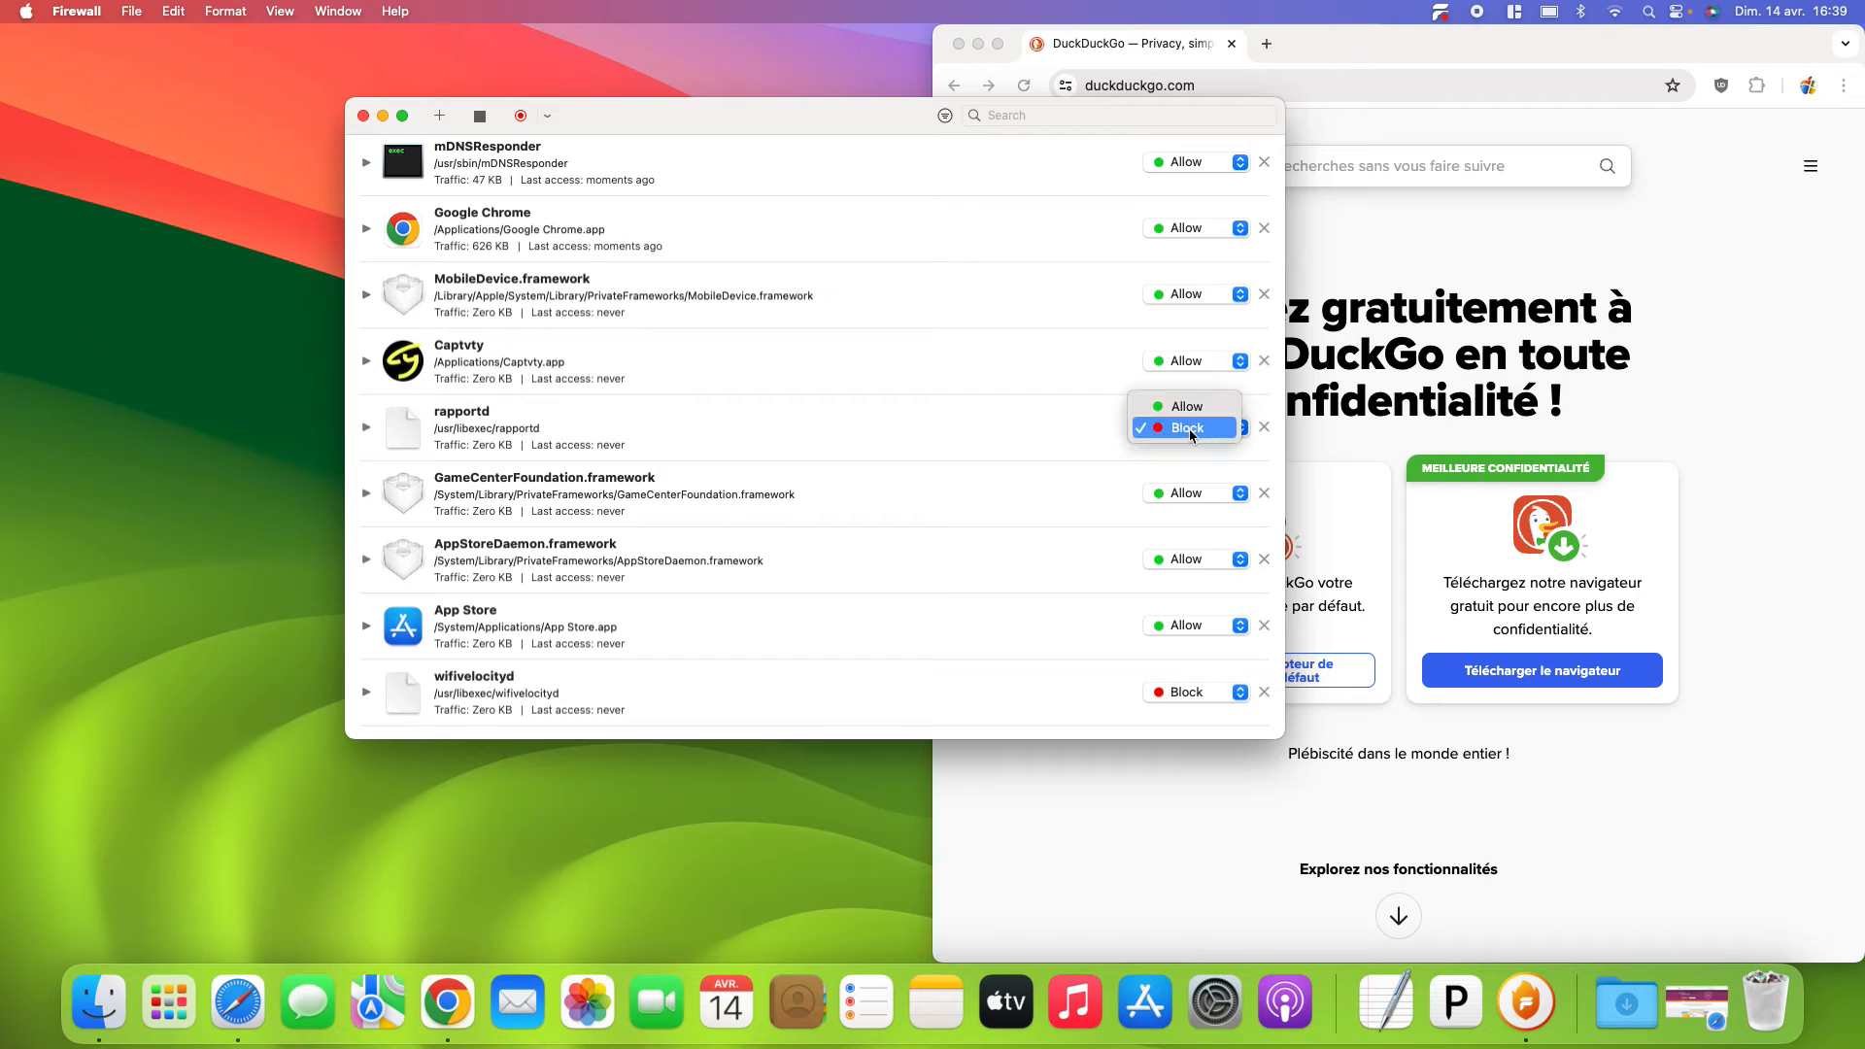
{"action": "left_click", "coordinate": [1185, 407]}
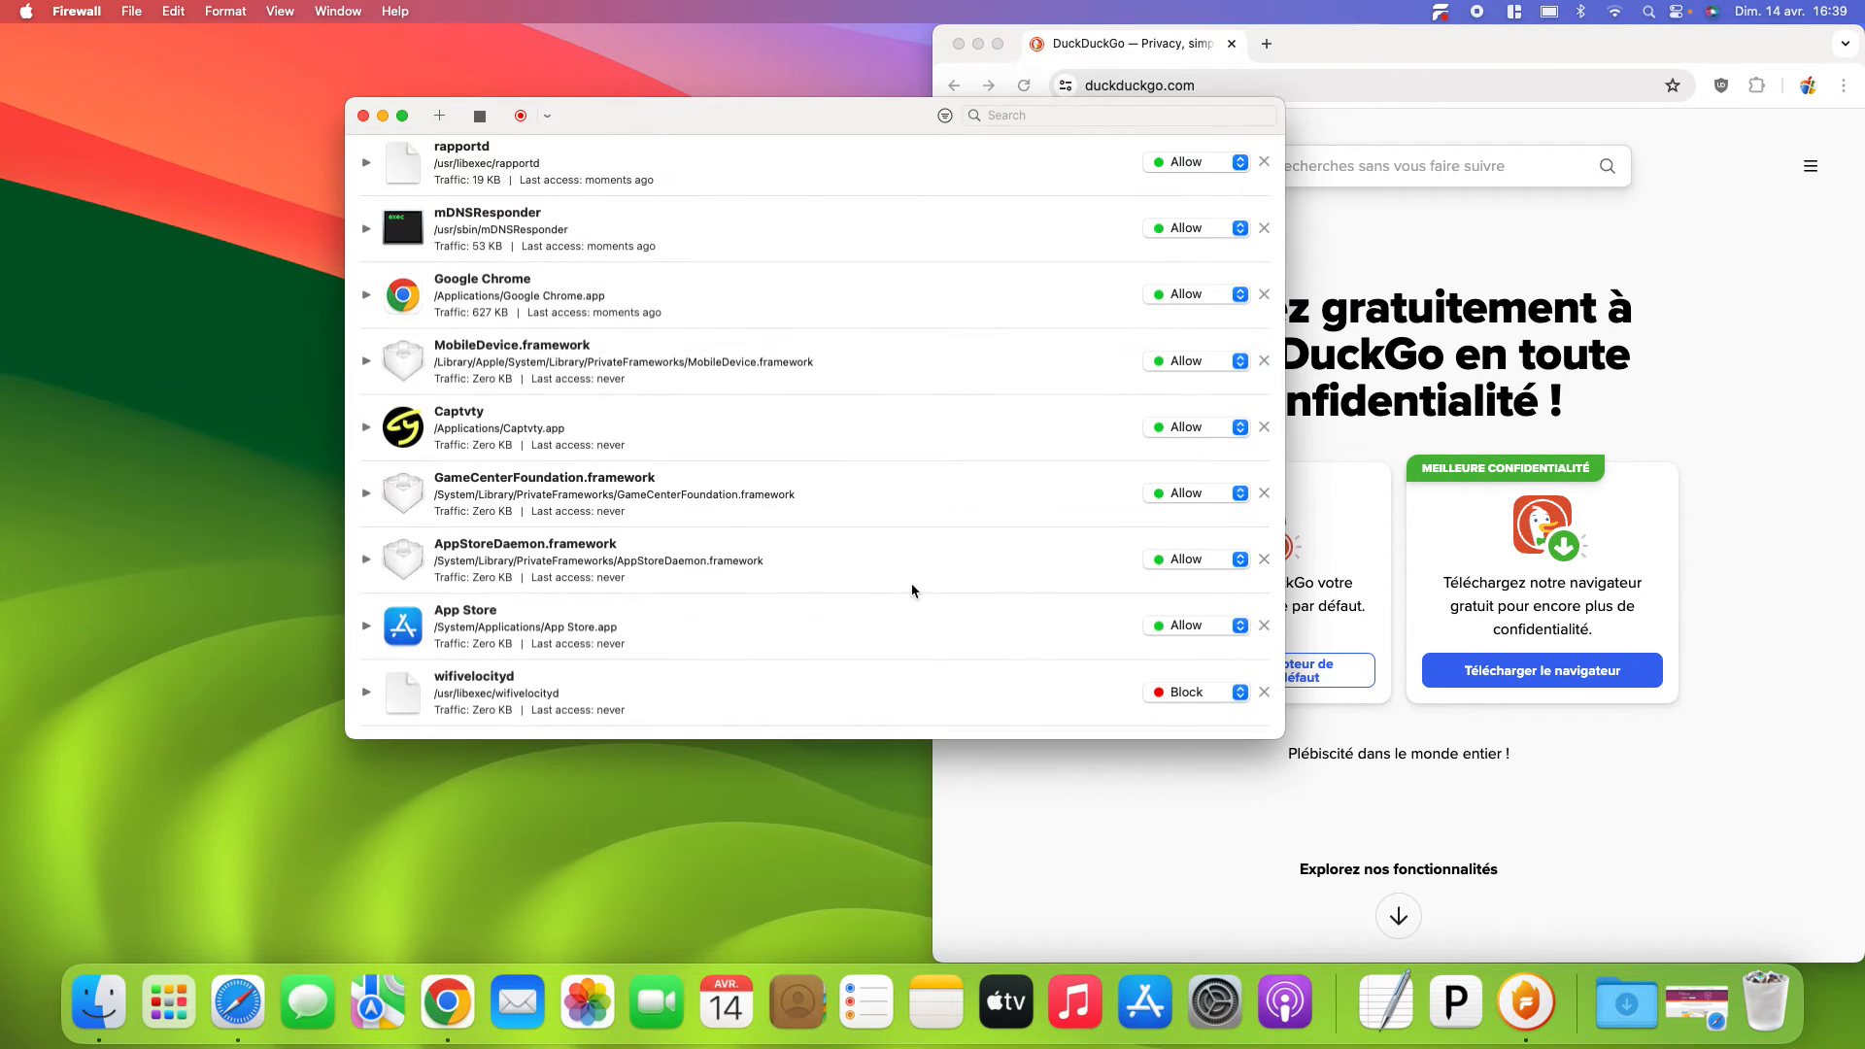
- Add Wondershare Filmora from the Applications folder to the Firewall list
{"action": "left_click", "coordinate": [439, 116]}
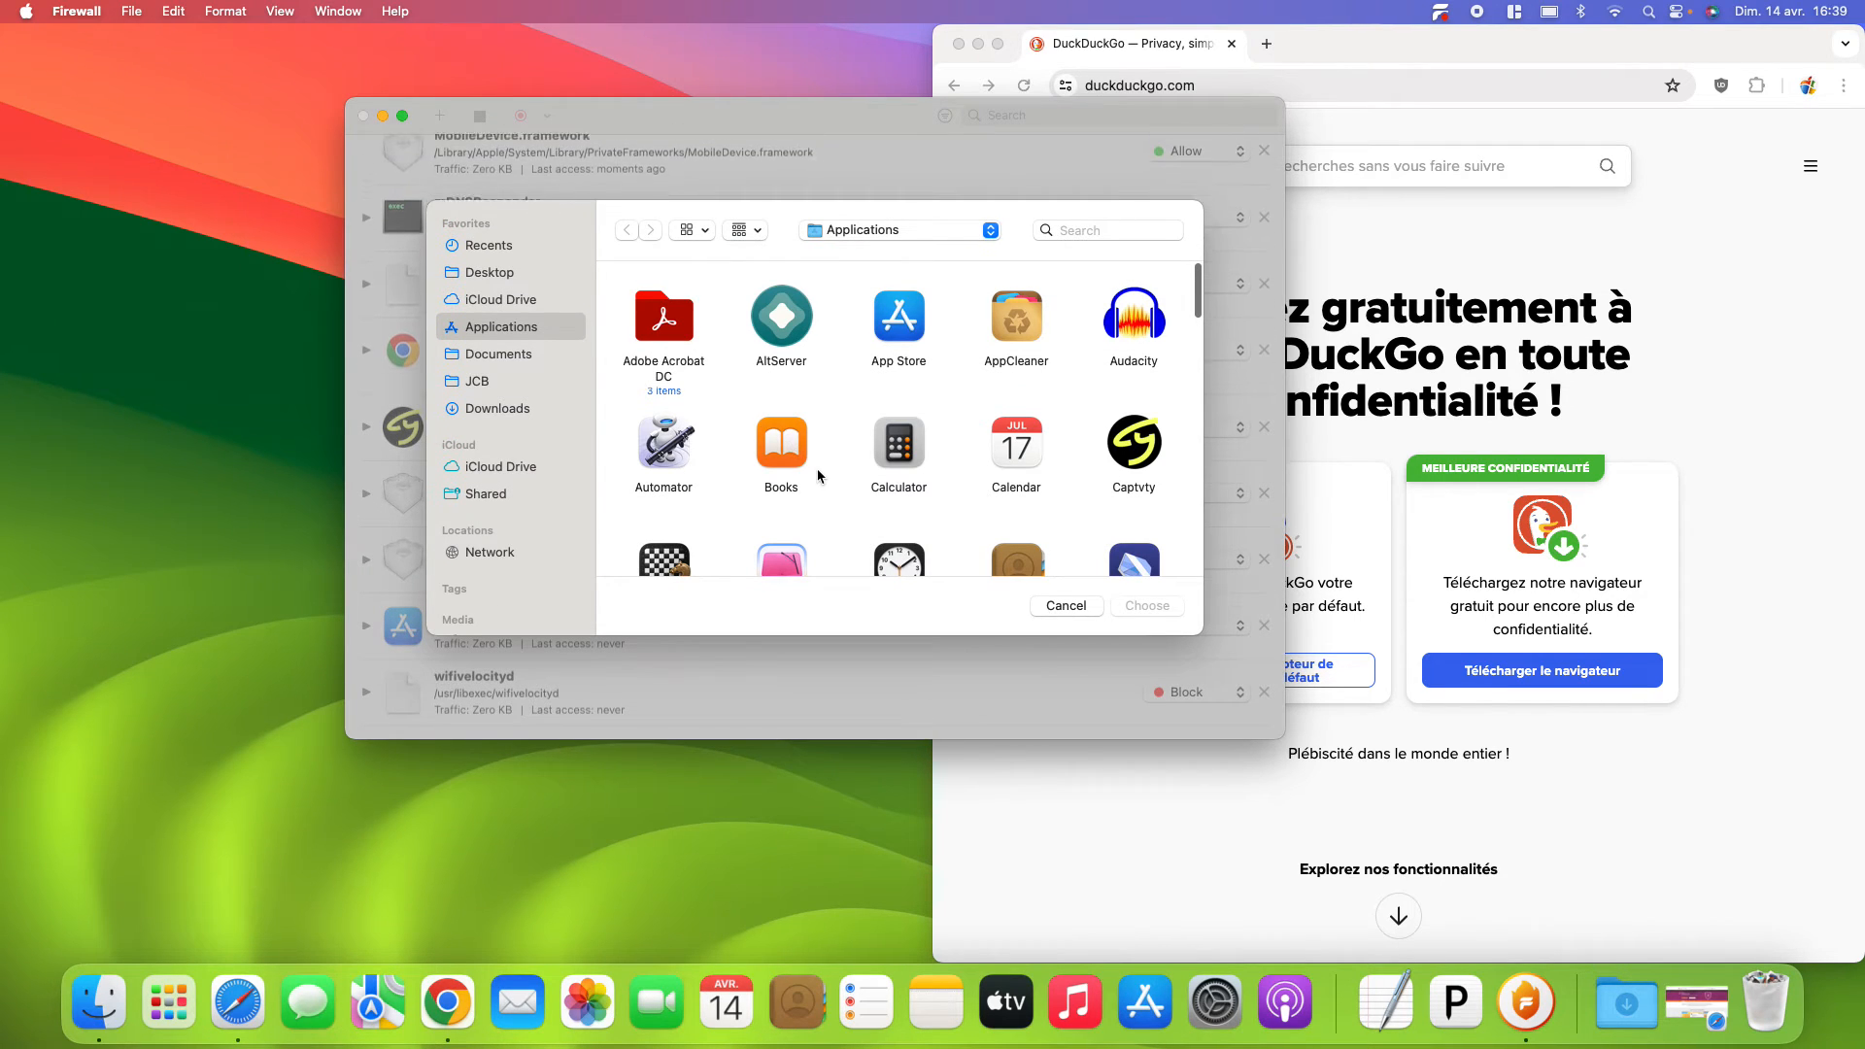
{"action": "key", "text": "f"}
{"action": "scroll", "coordinate": [1044, 529], "scroll_direction": "down", "scroll_amount": 10}
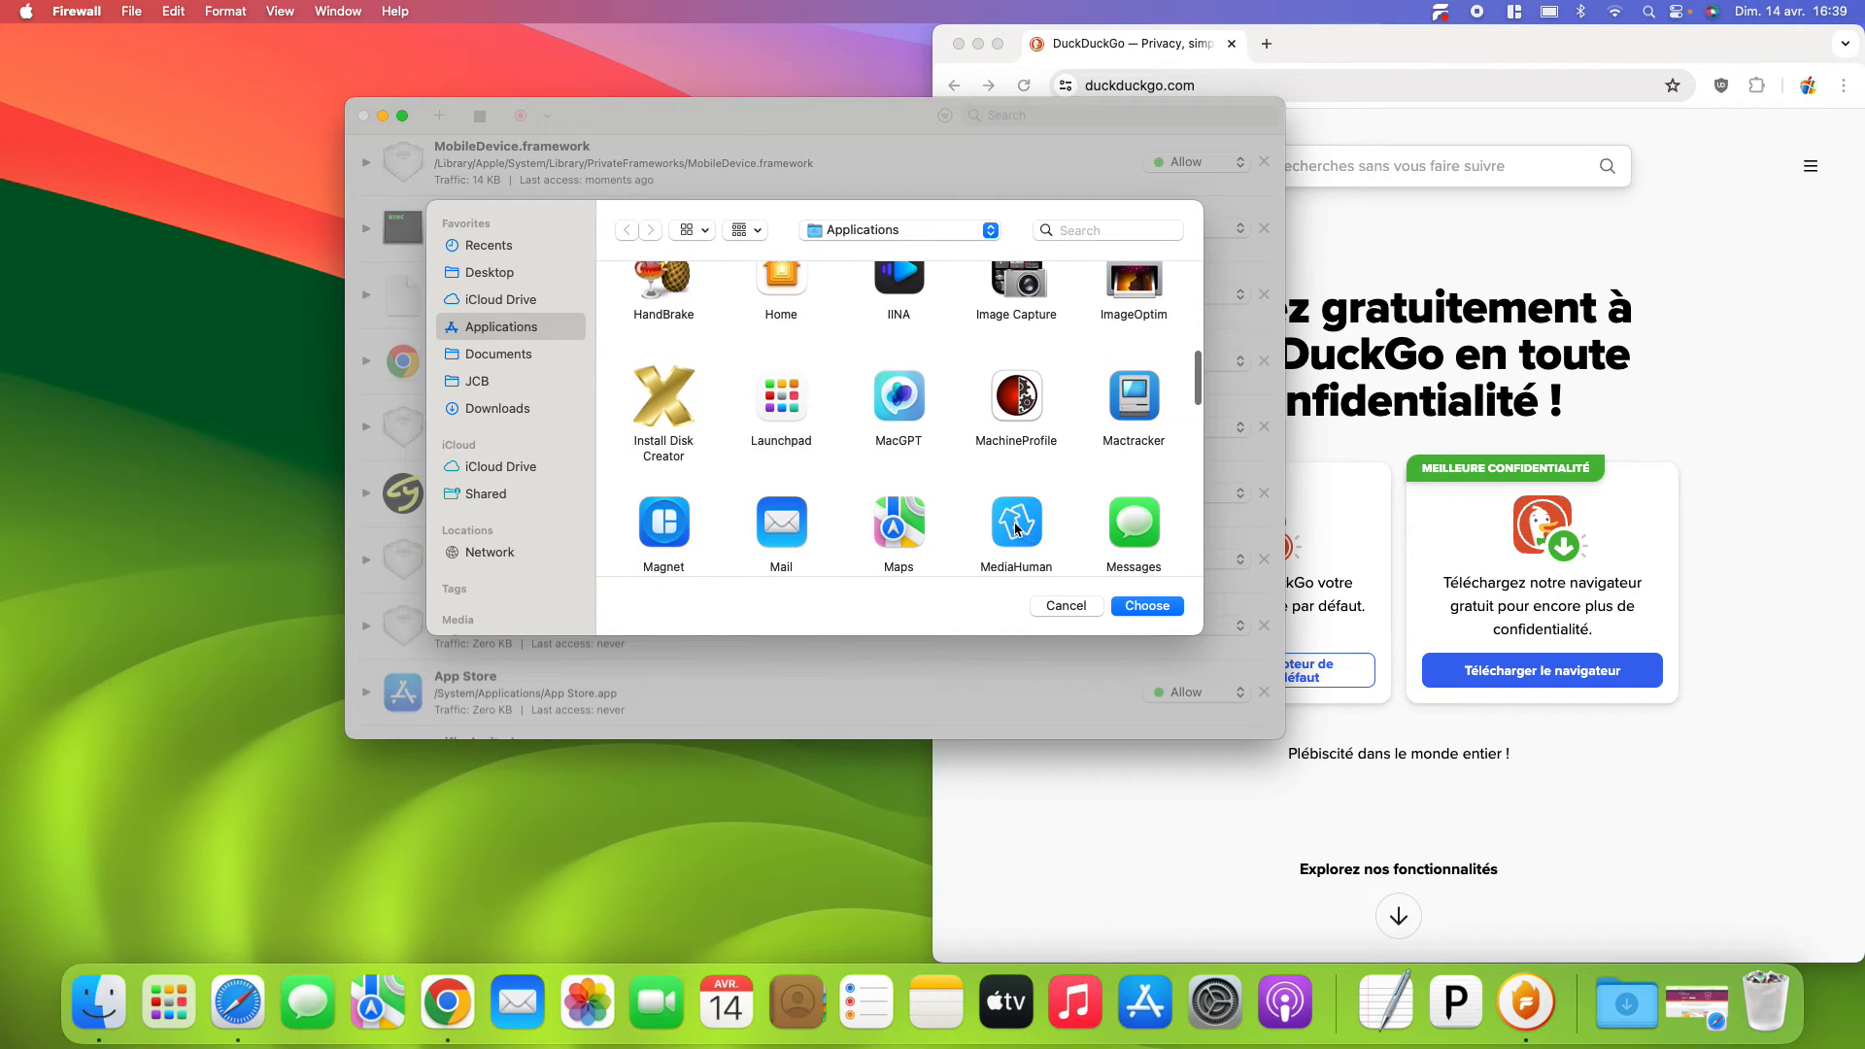
{"action": "key", "text": "w"}
{"action": "scroll", "coordinate": [1002, 523], "scroll_direction": "down", "scroll_amount": 2}
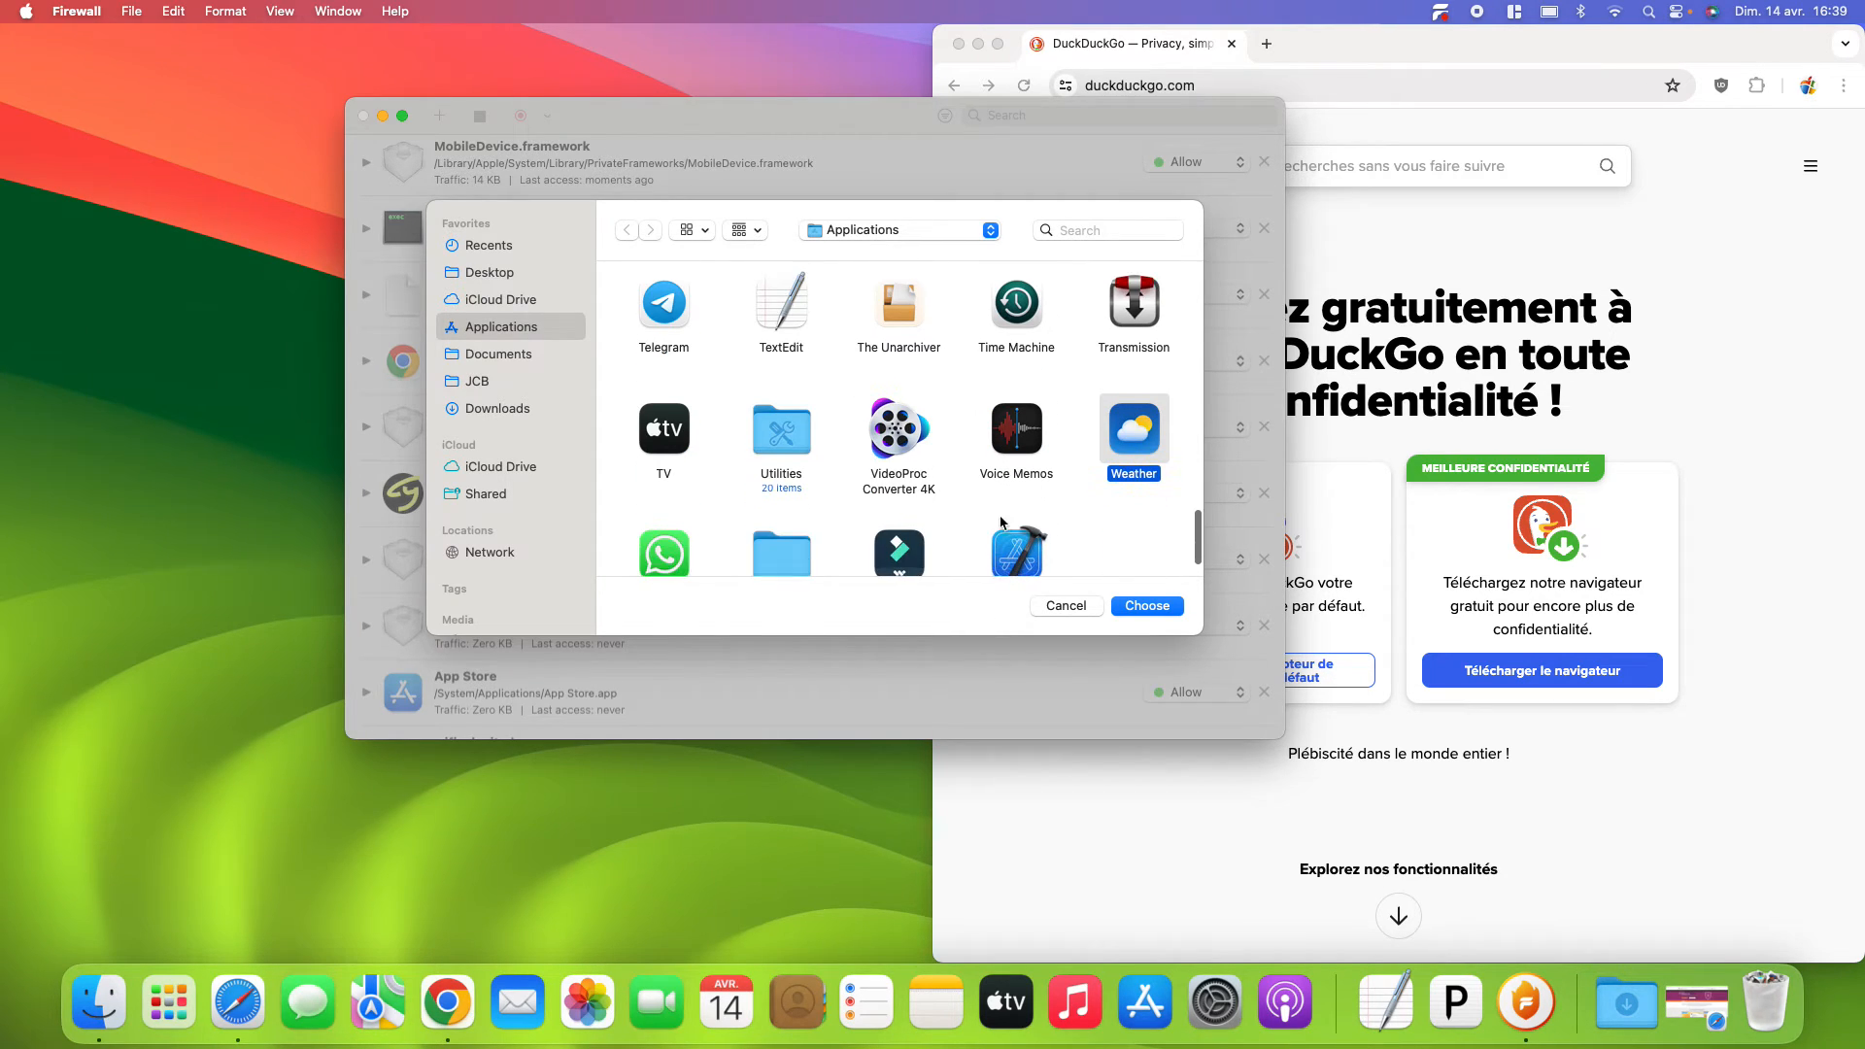
{"action": "scroll", "coordinate": [1002, 523], "scroll_direction": "down", "scroll_amount": 2}
{"action": "left_click", "coordinate": [911, 503]}
{"action": "left_click", "coordinate": [1181, 609]}
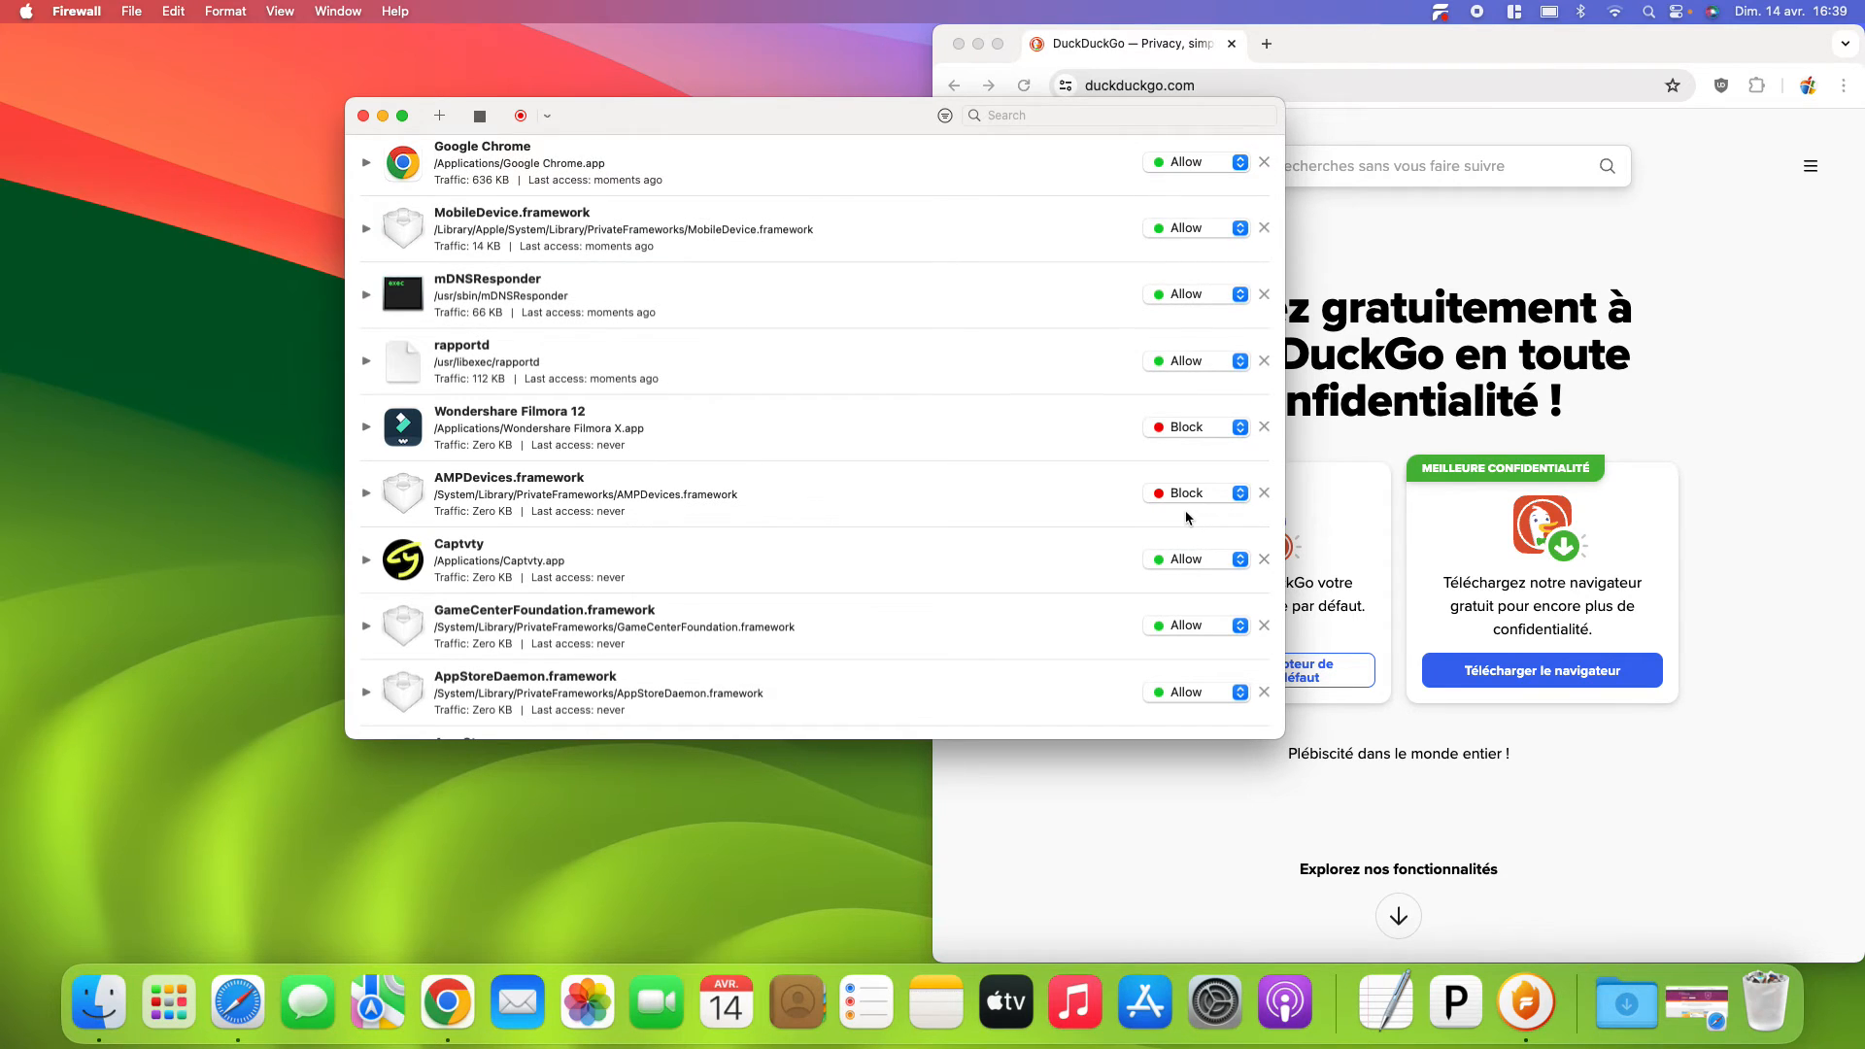
- Set AMPDevices.framework to Allow and check the other rules in the list
{"action": "left_click", "coordinate": [1210, 502]}
{"action": "left_click", "coordinate": [1181, 473]}
{"action": "scroll", "coordinate": [1064, 602], "scroll_direction": "down", "scroll_amount": 3}
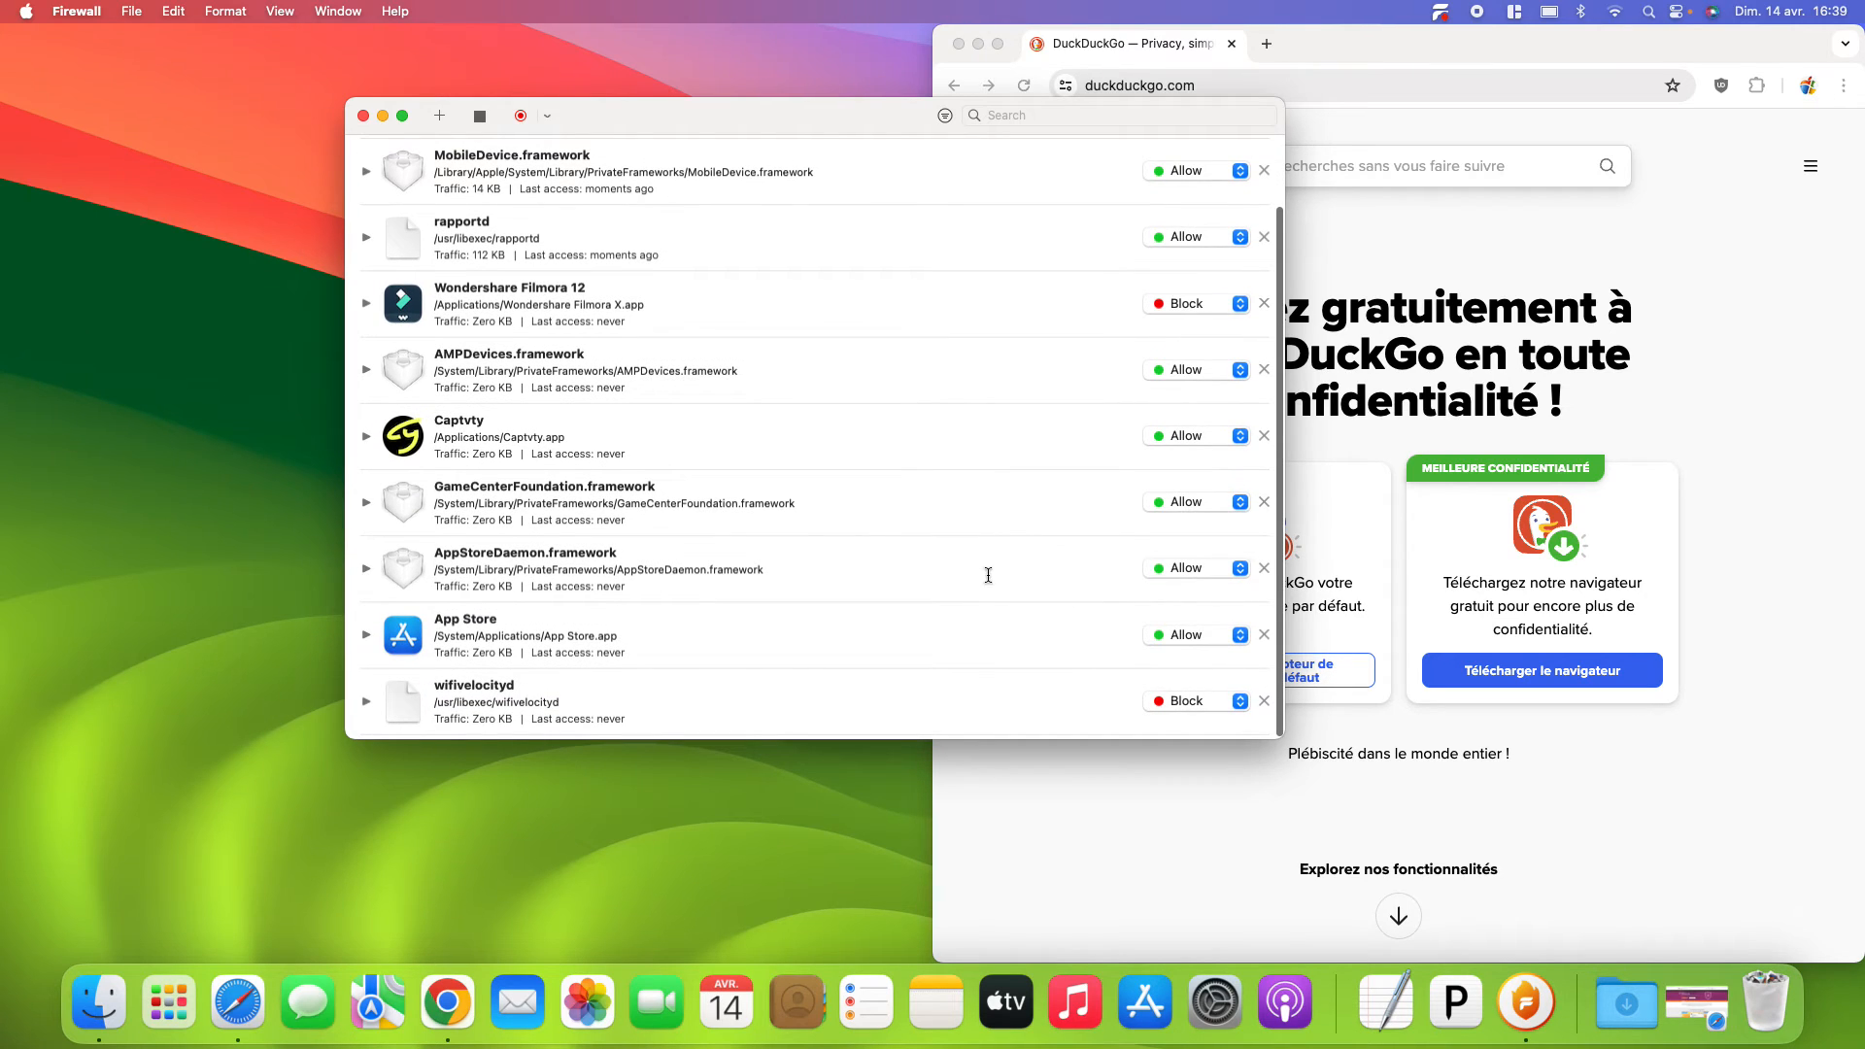
{"action": "scroll", "coordinate": [988, 575], "scroll_direction": "up", "scroll_amount": 3}
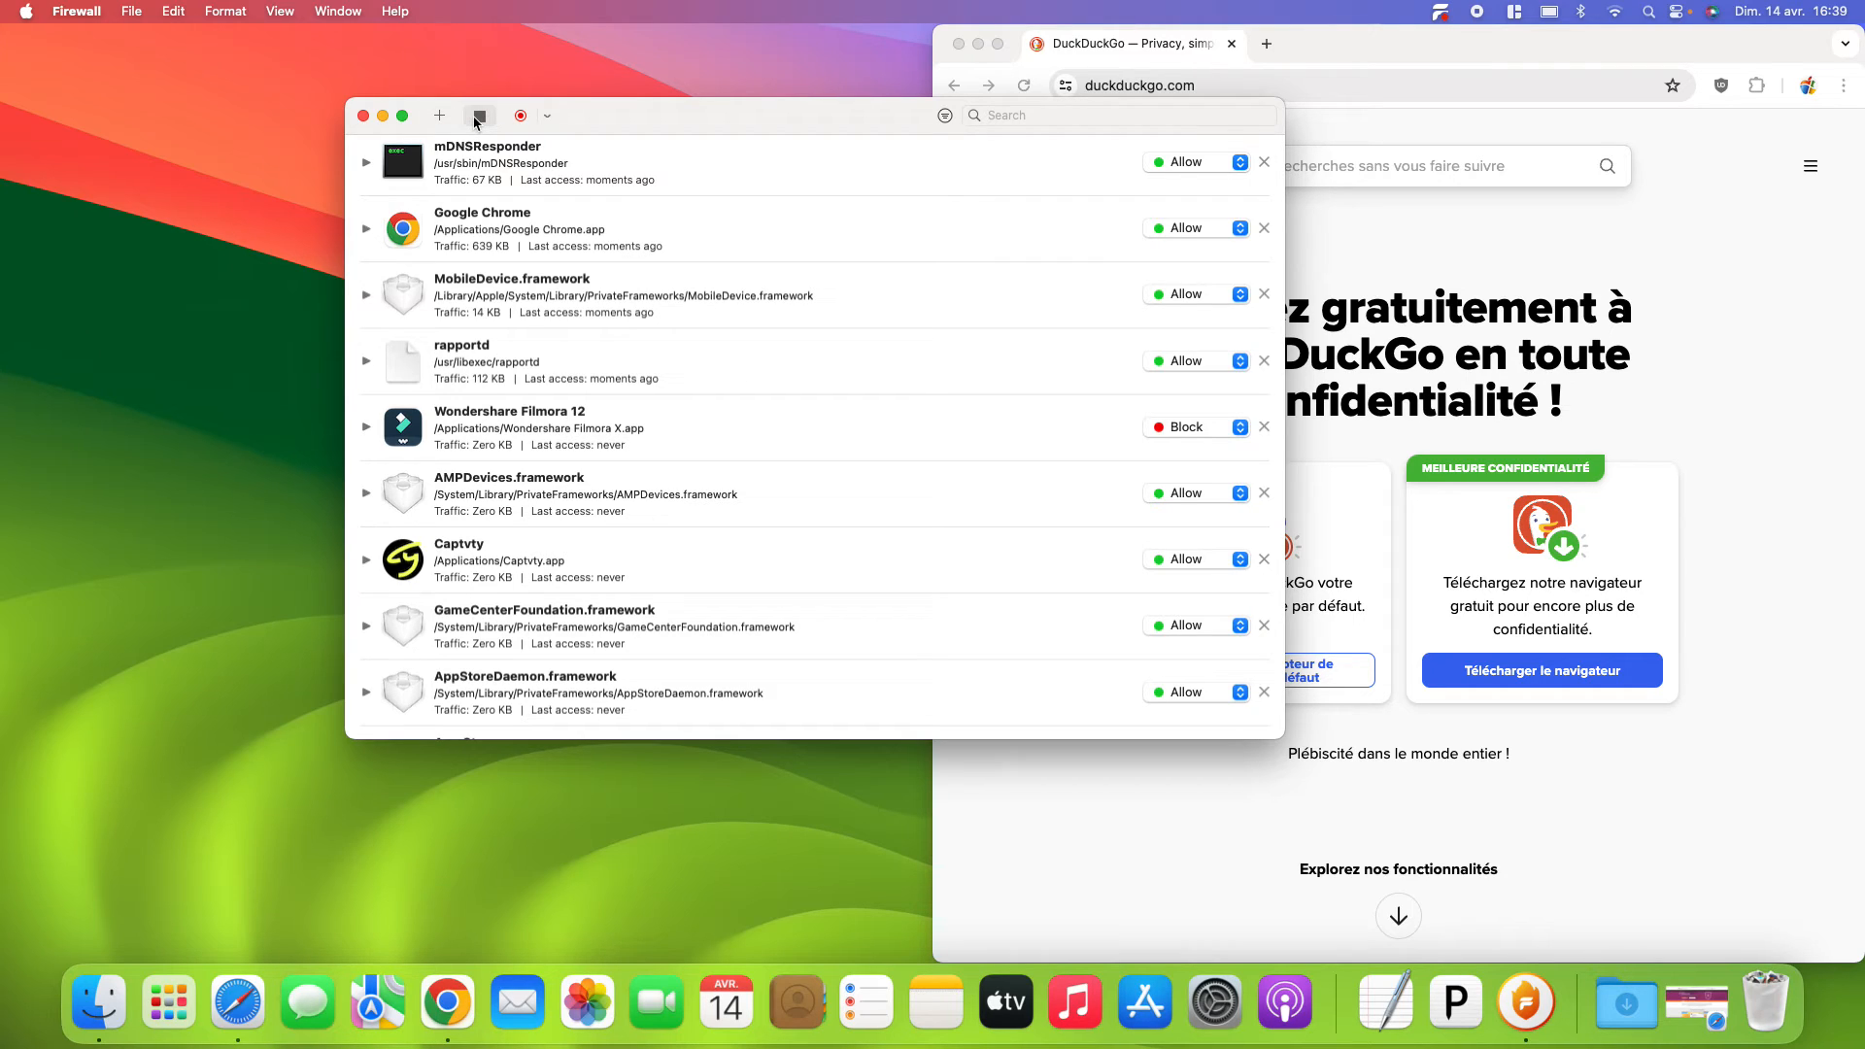
{"action": "left_click", "coordinate": [76, 11]}
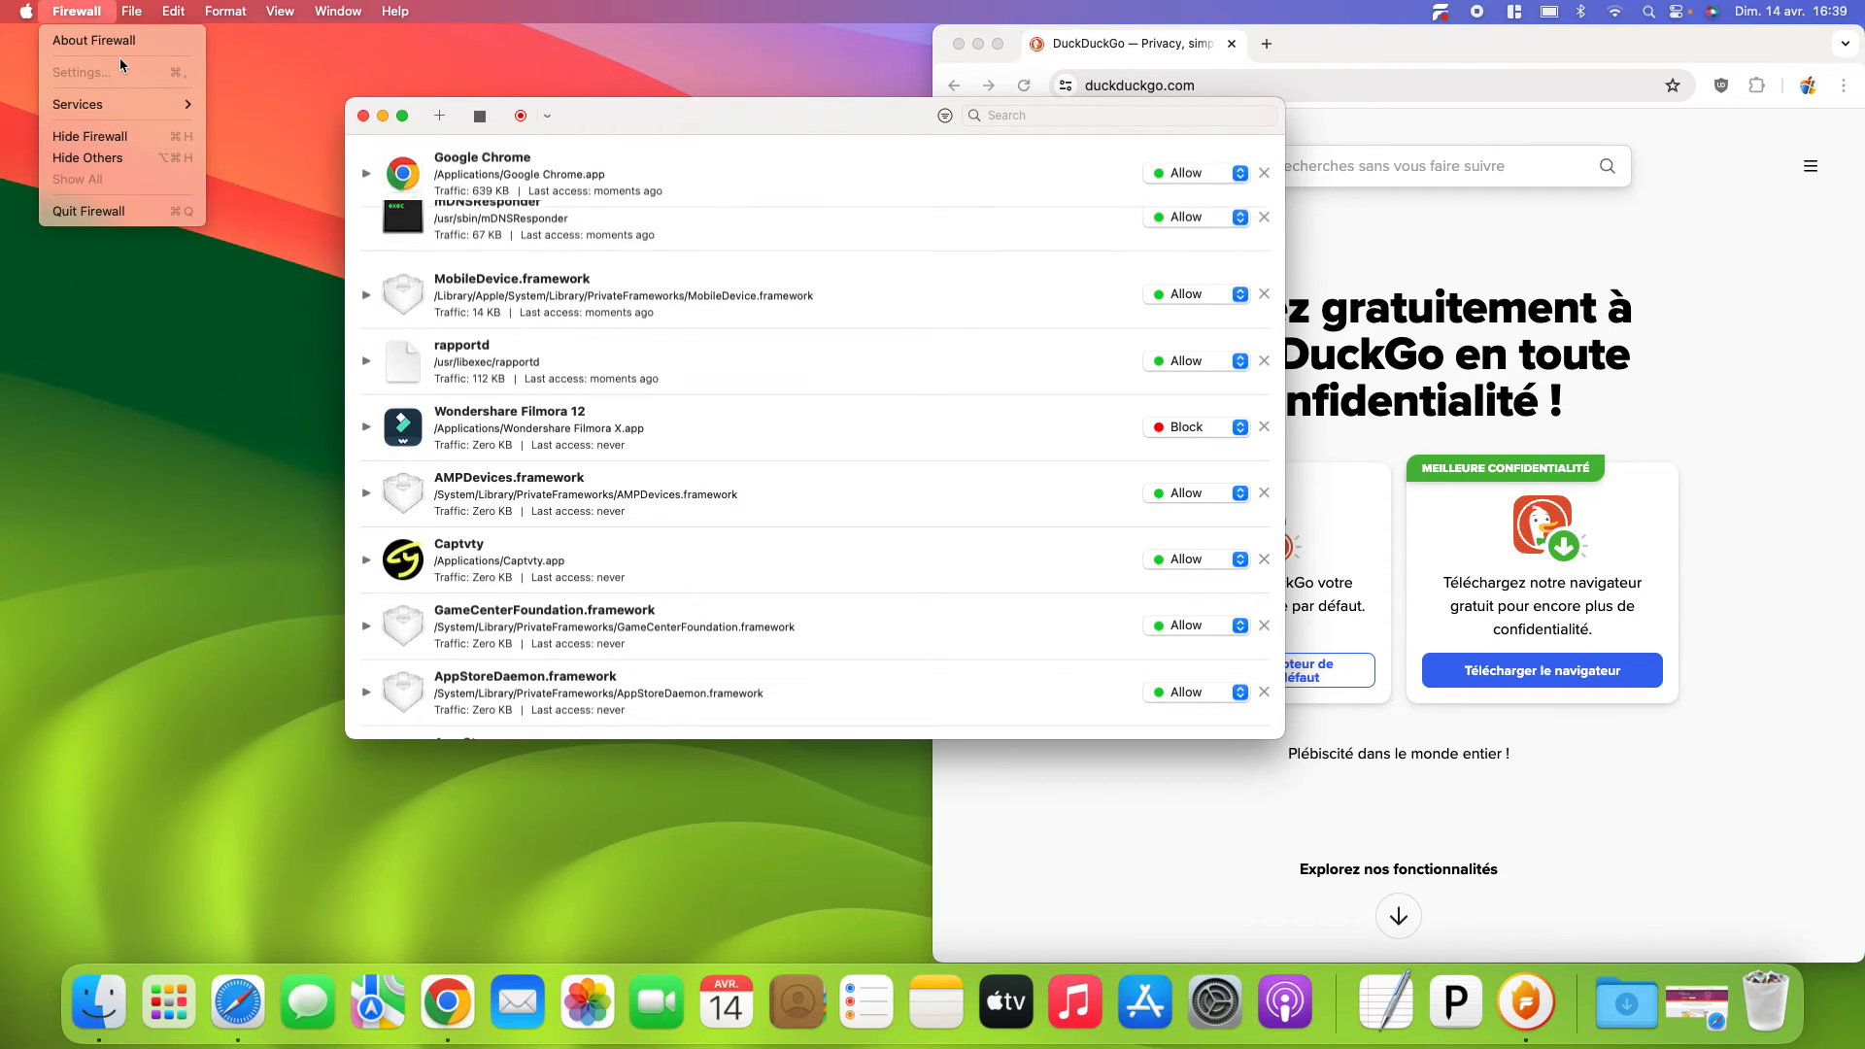
{"action": "mouse_move", "coordinate": [134, 13]}
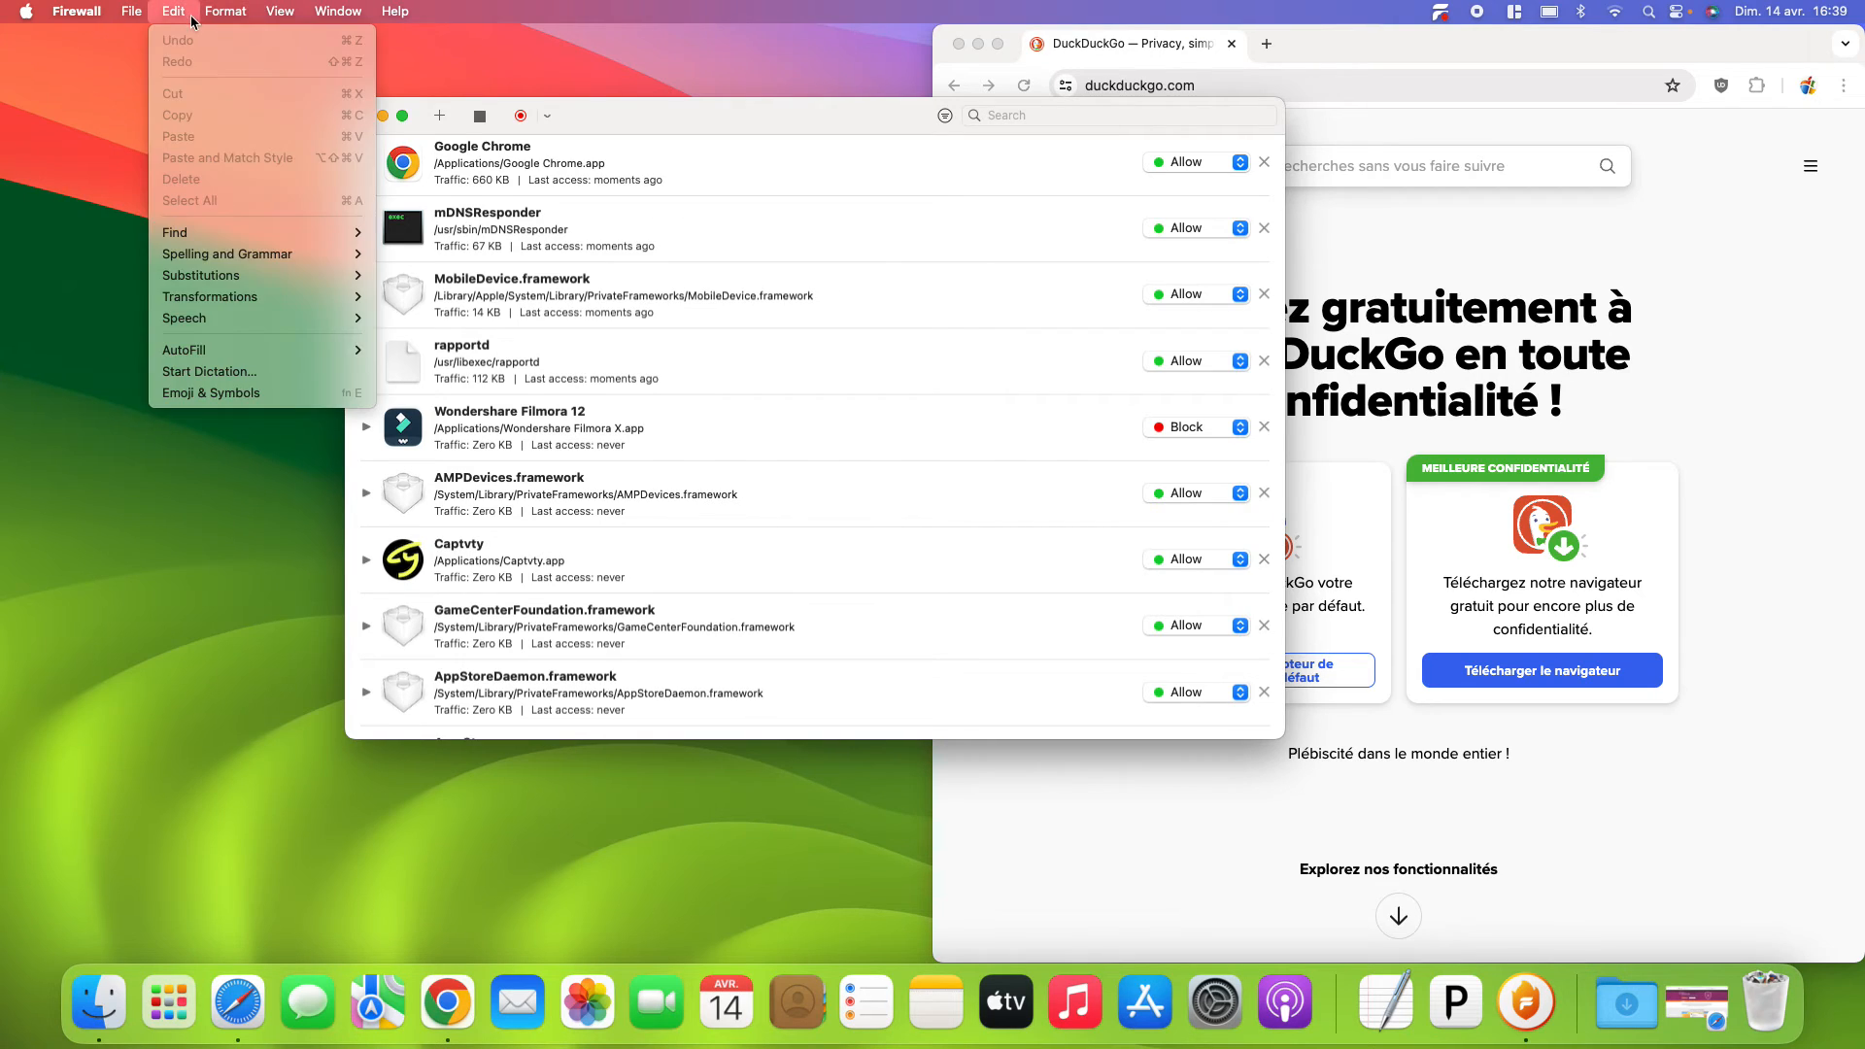
{"action": "mouse_move", "coordinate": [280, 11]}
{"action": "left_click", "coordinate": [807, 129]}
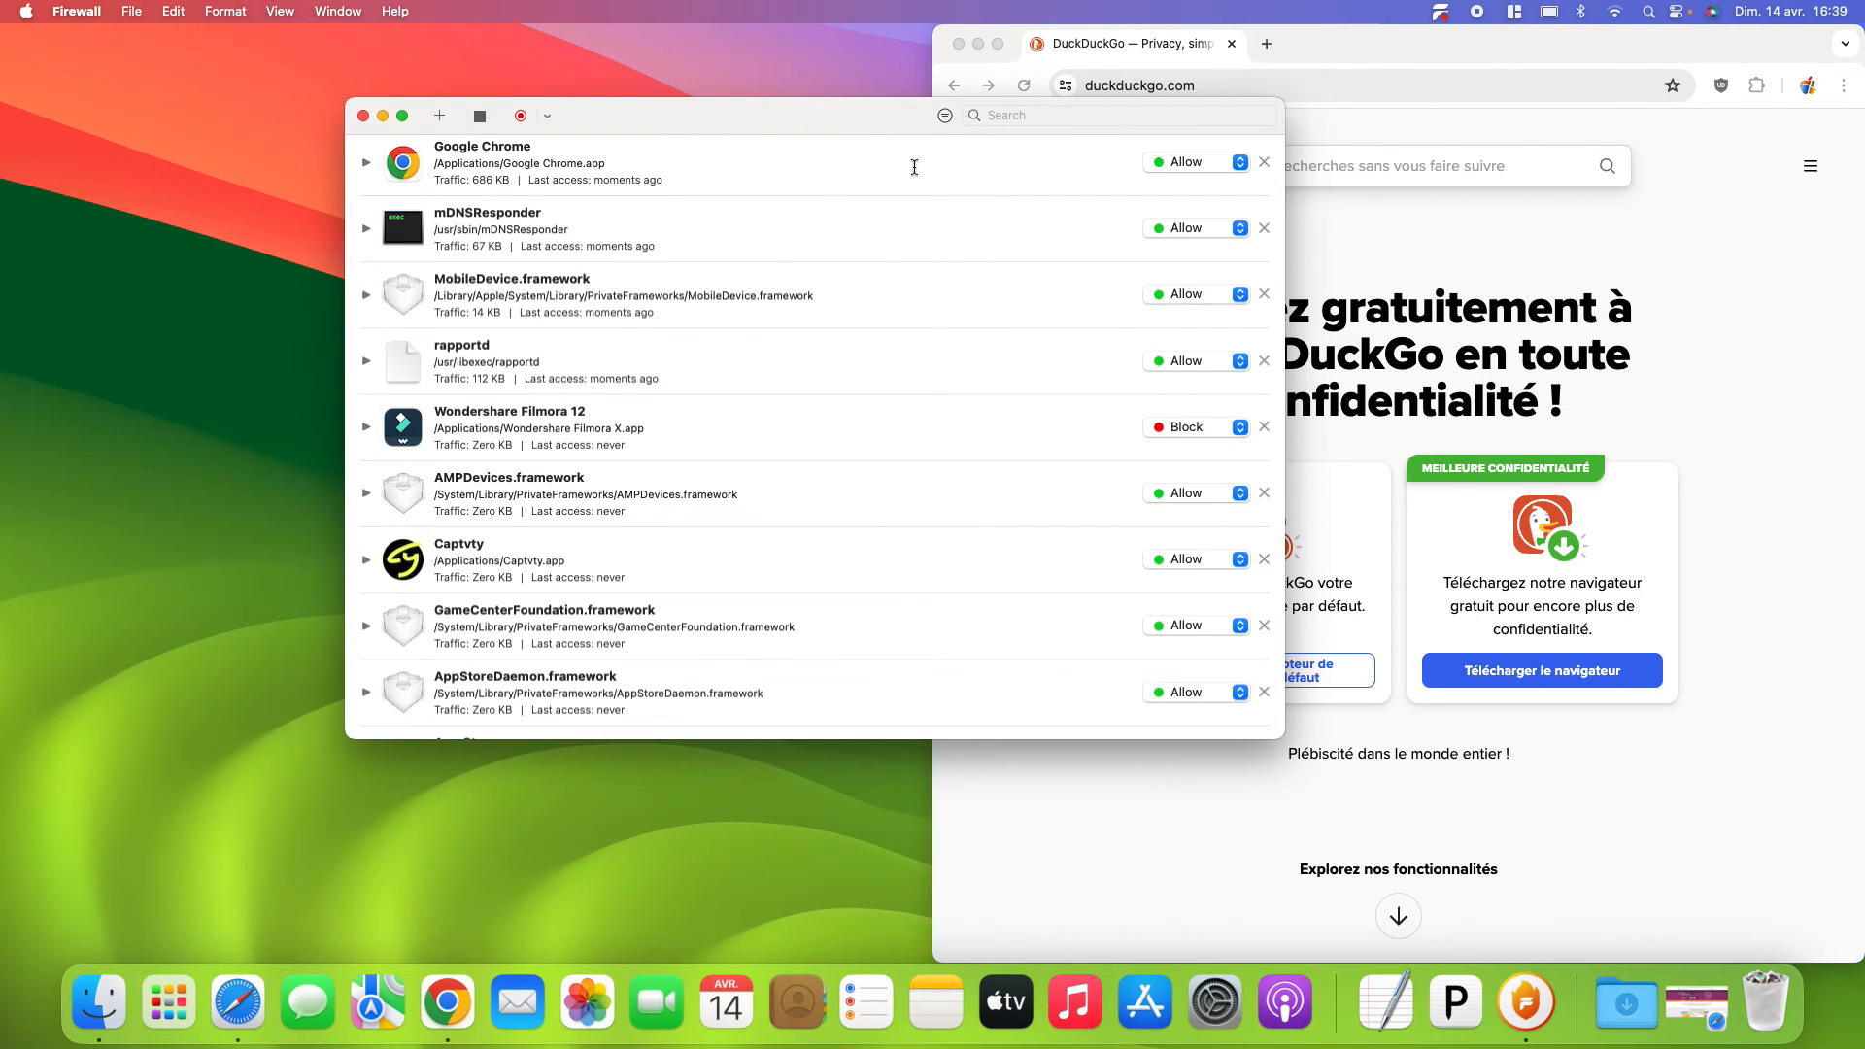
- Switch to Google Chrome and quit it
{"action": "left_click", "coordinate": [1339, 59]}
{"action": "left_click", "coordinate": [65, 10]}
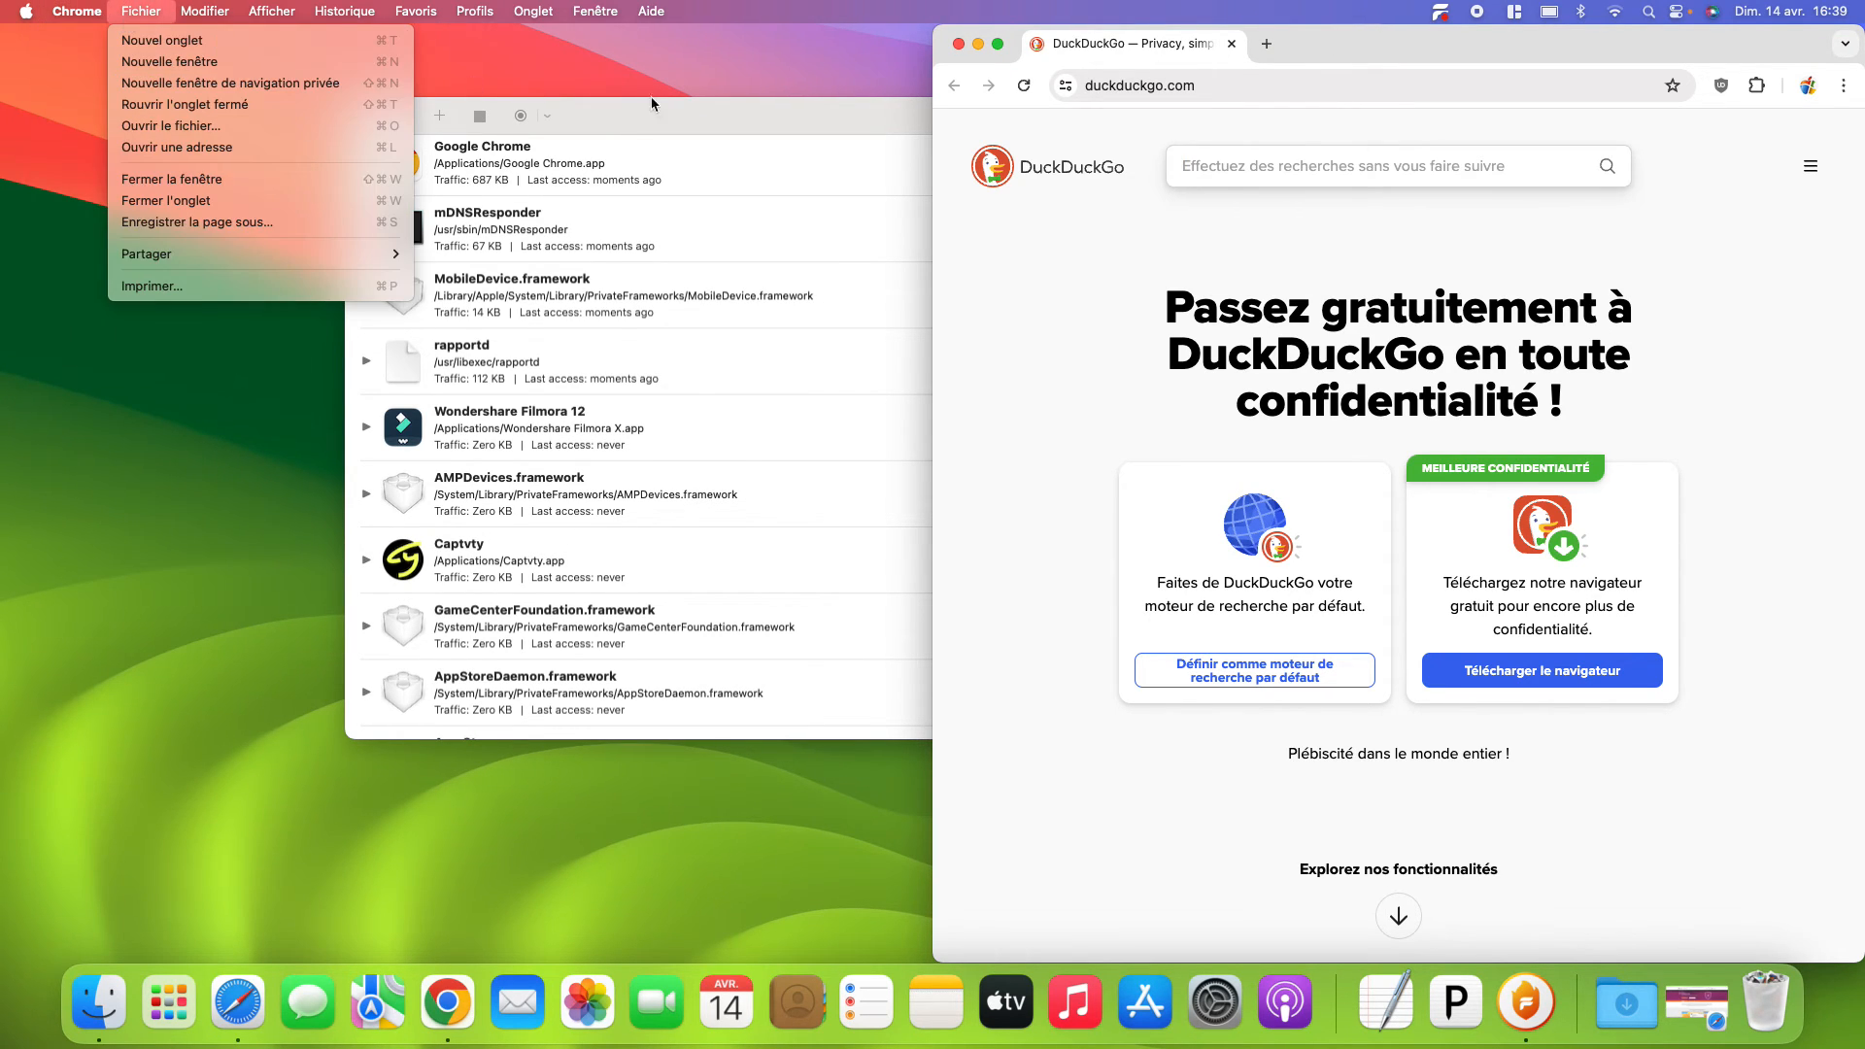
{"action": "left_click", "coordinate": [101, 300]}
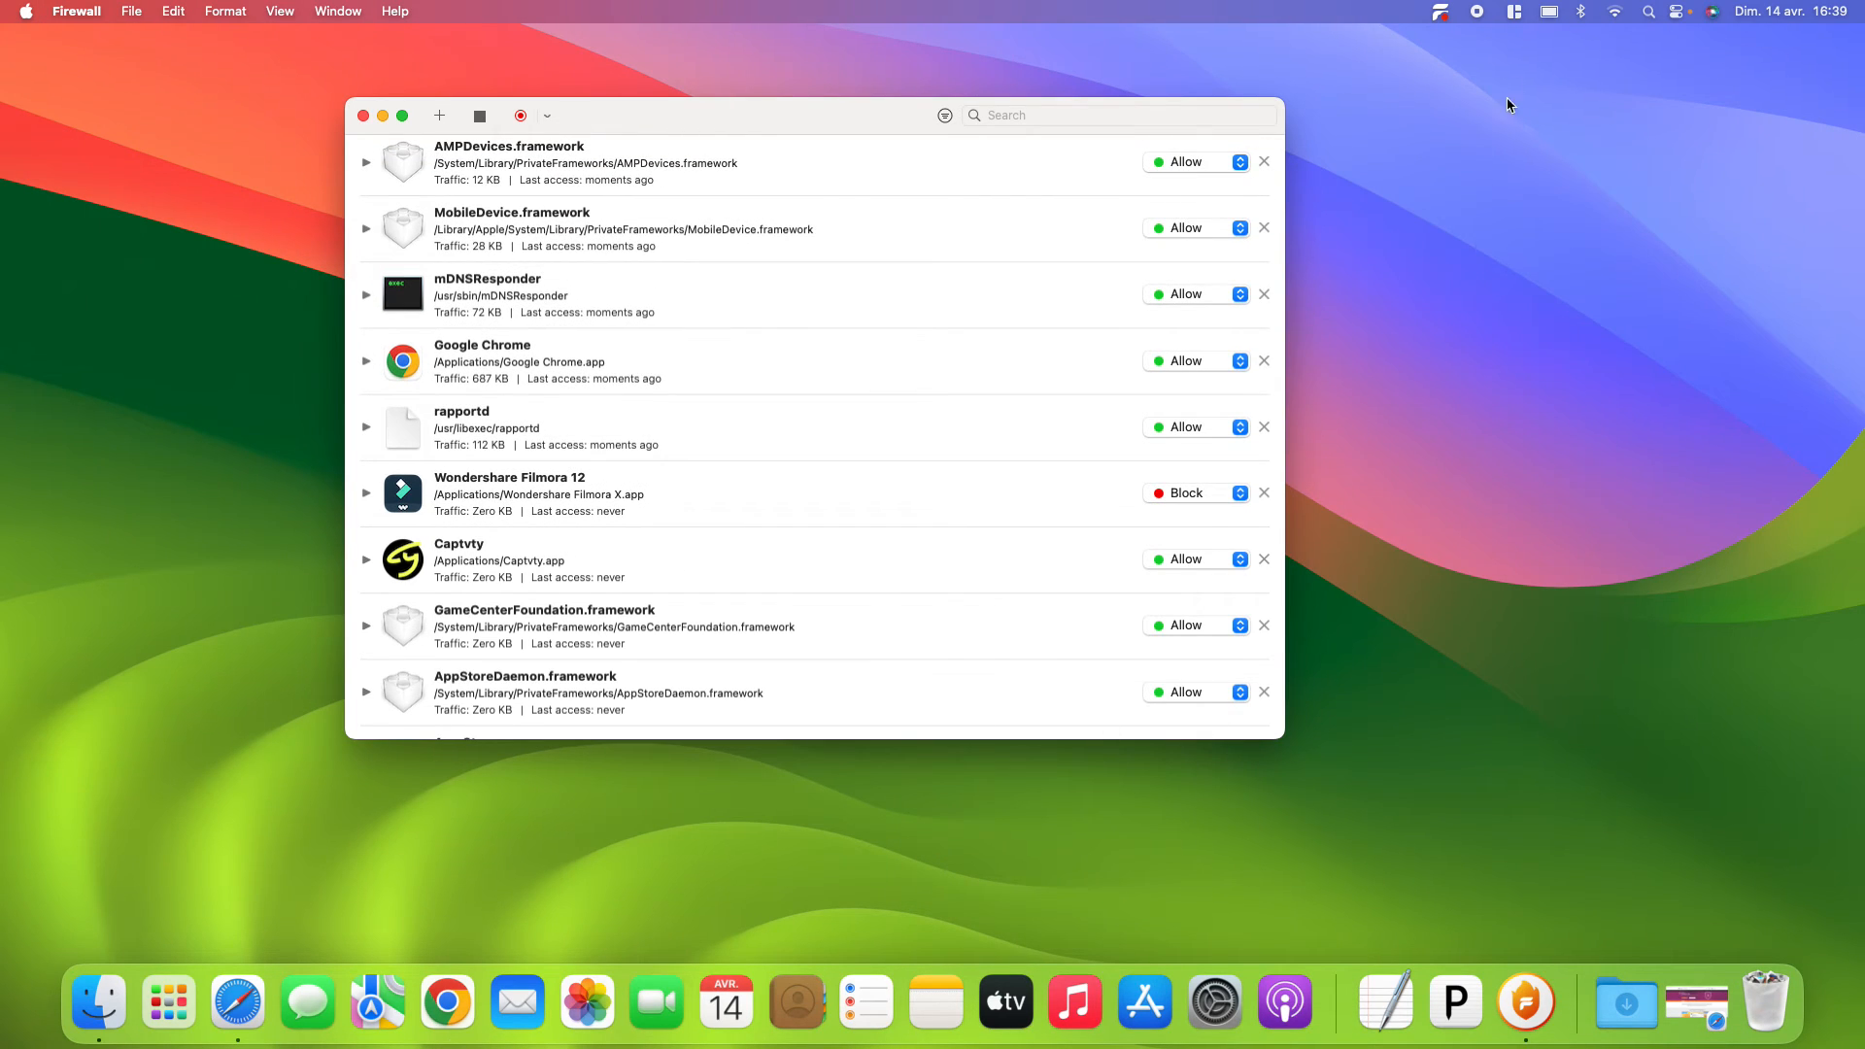
- Close the Firewall window and set the operation mode to Silent Mode - All new apps allowed
{"action": "left_click", "coordinate": [363, 117]}
{"action": "left_click", "coordinate": [1447, 16]}
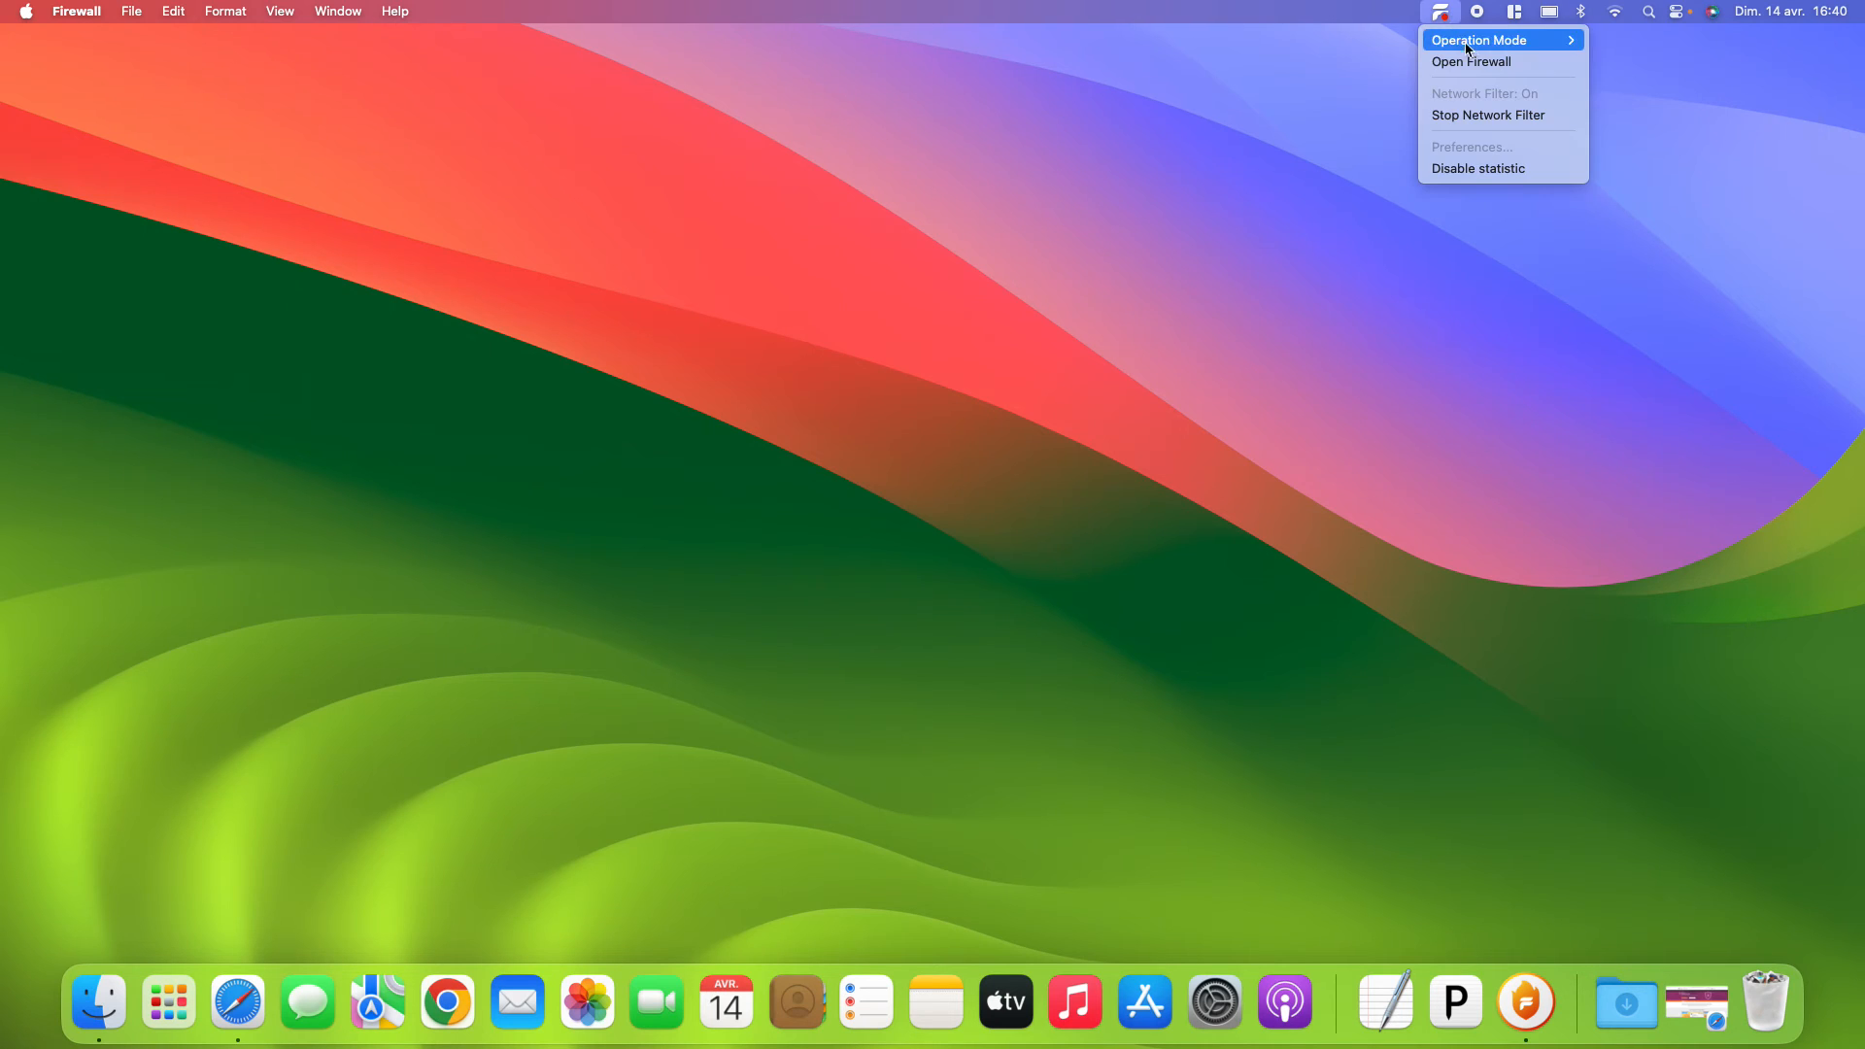
{"action": "mouse_move", "coordinate": [1496, 40]}
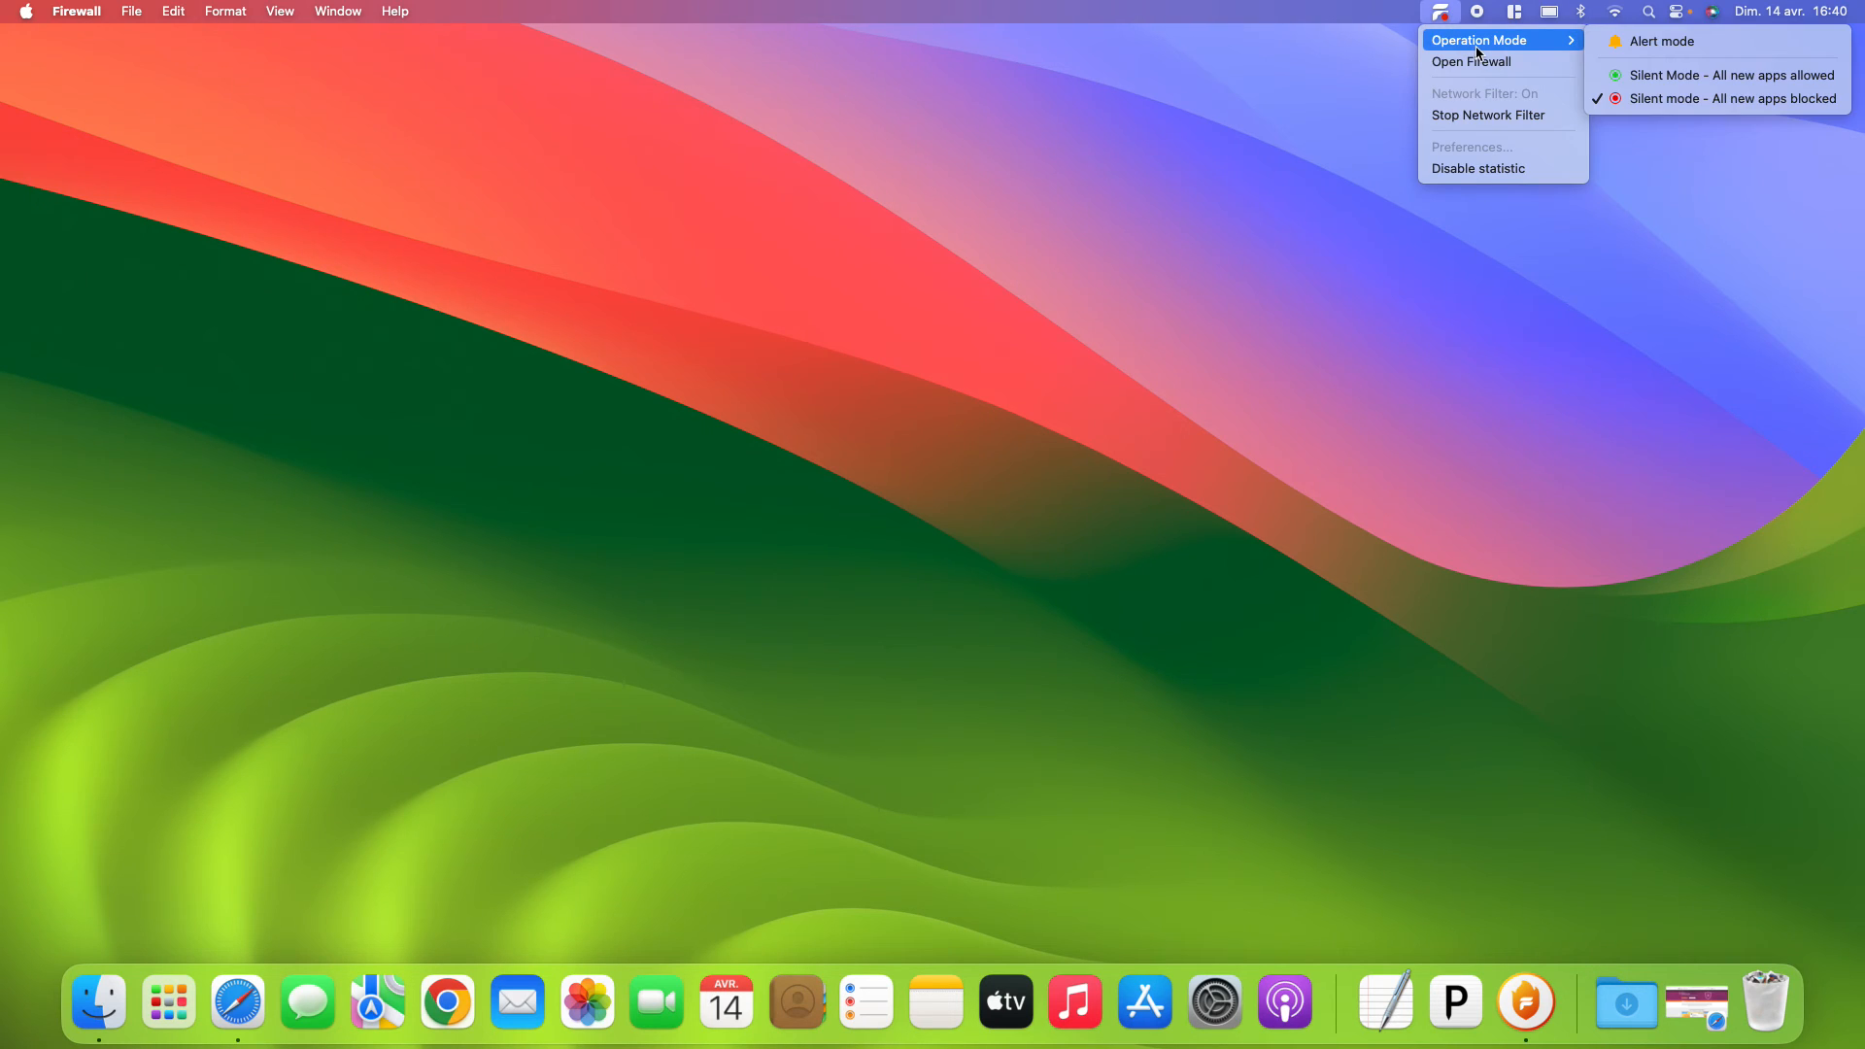
{"action": "left_click", "coordinate": [1687, 77]}
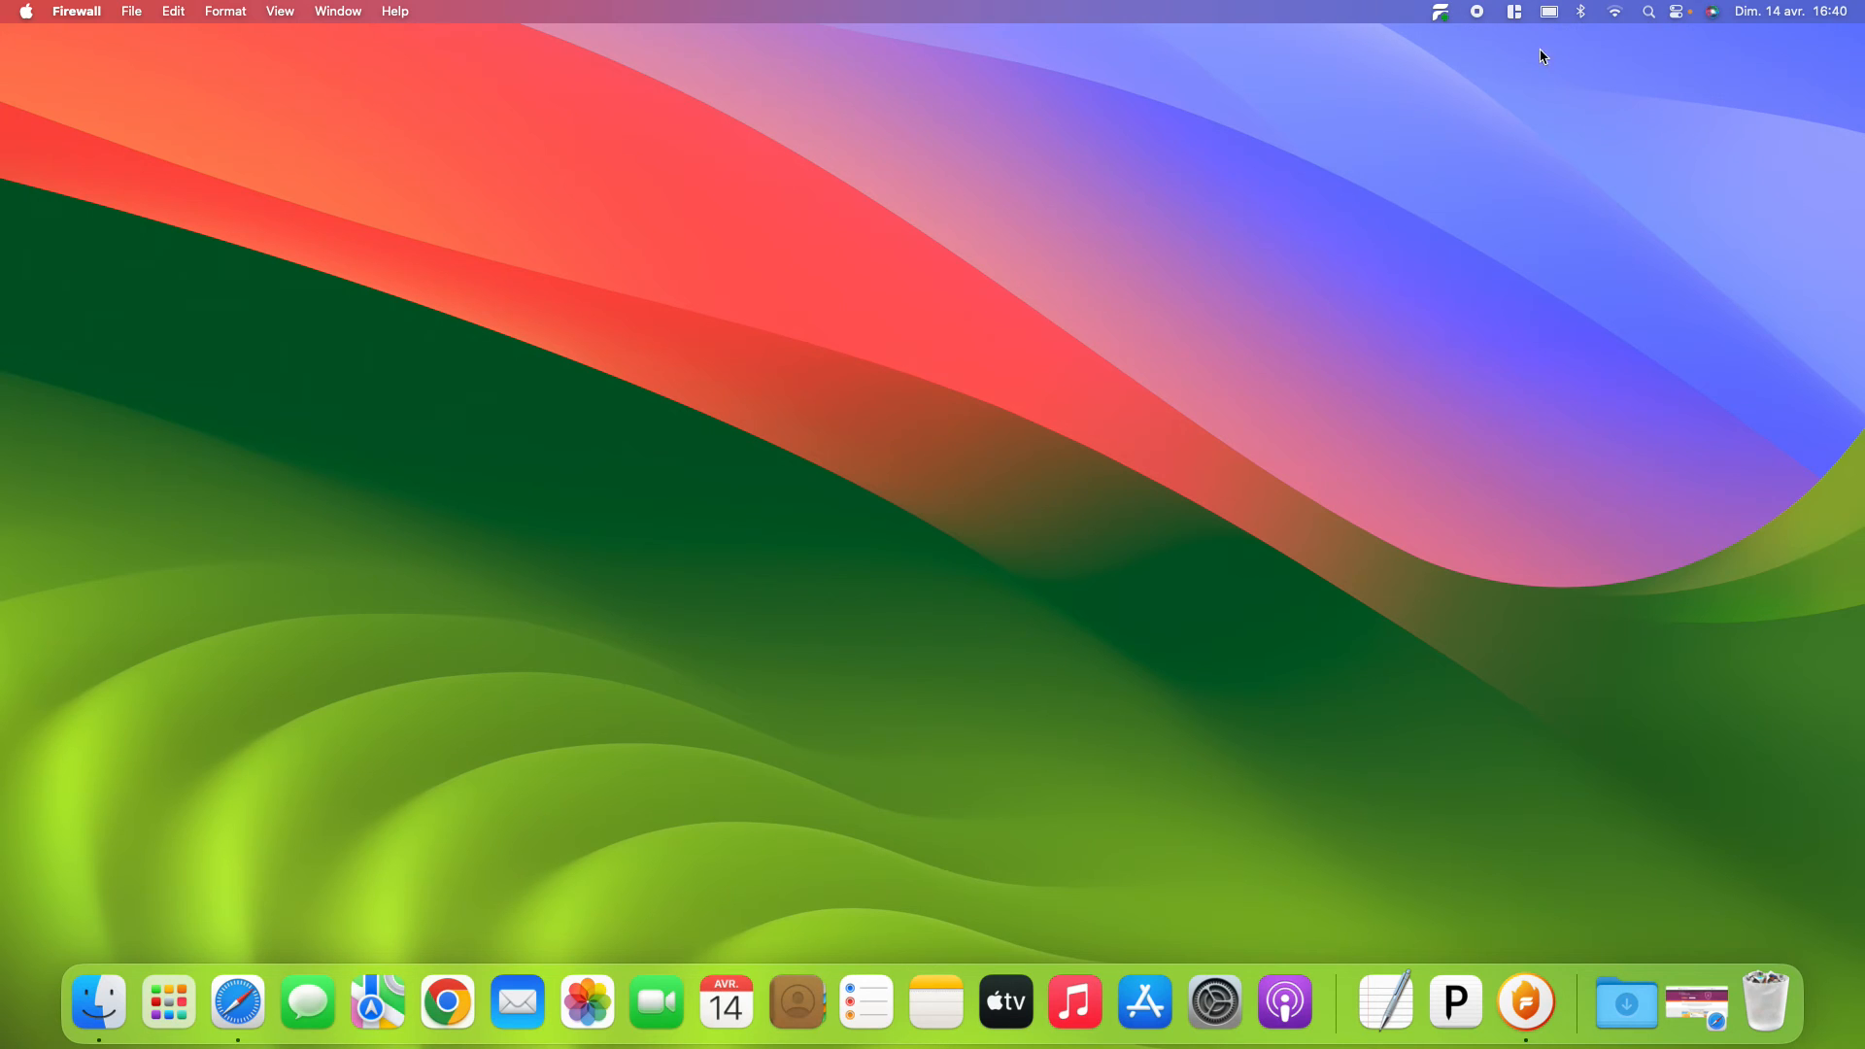
- Reopen the Firewall window at a size that shows every listed rule and check its available operation modes
{"action": "left_click", "coordinate": [1442, 14]}
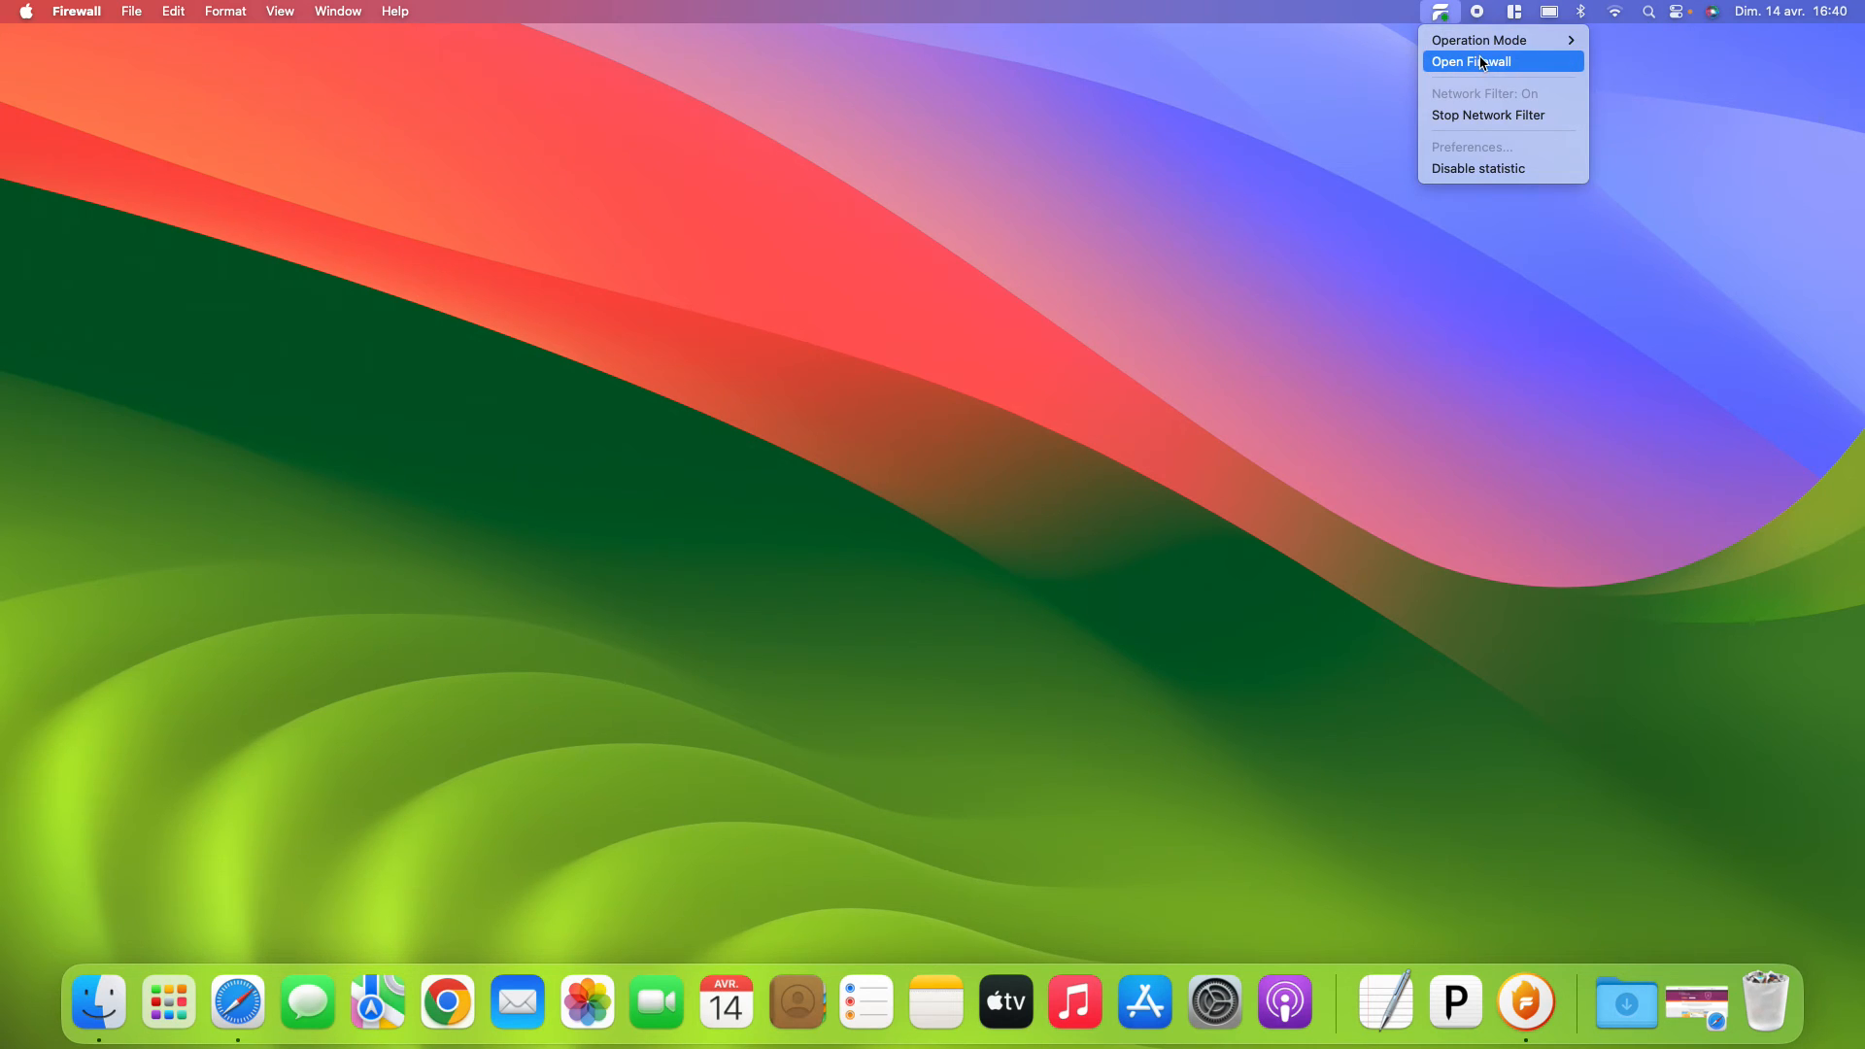
{"action": "left_click", "coordinate": [1482, 64]}
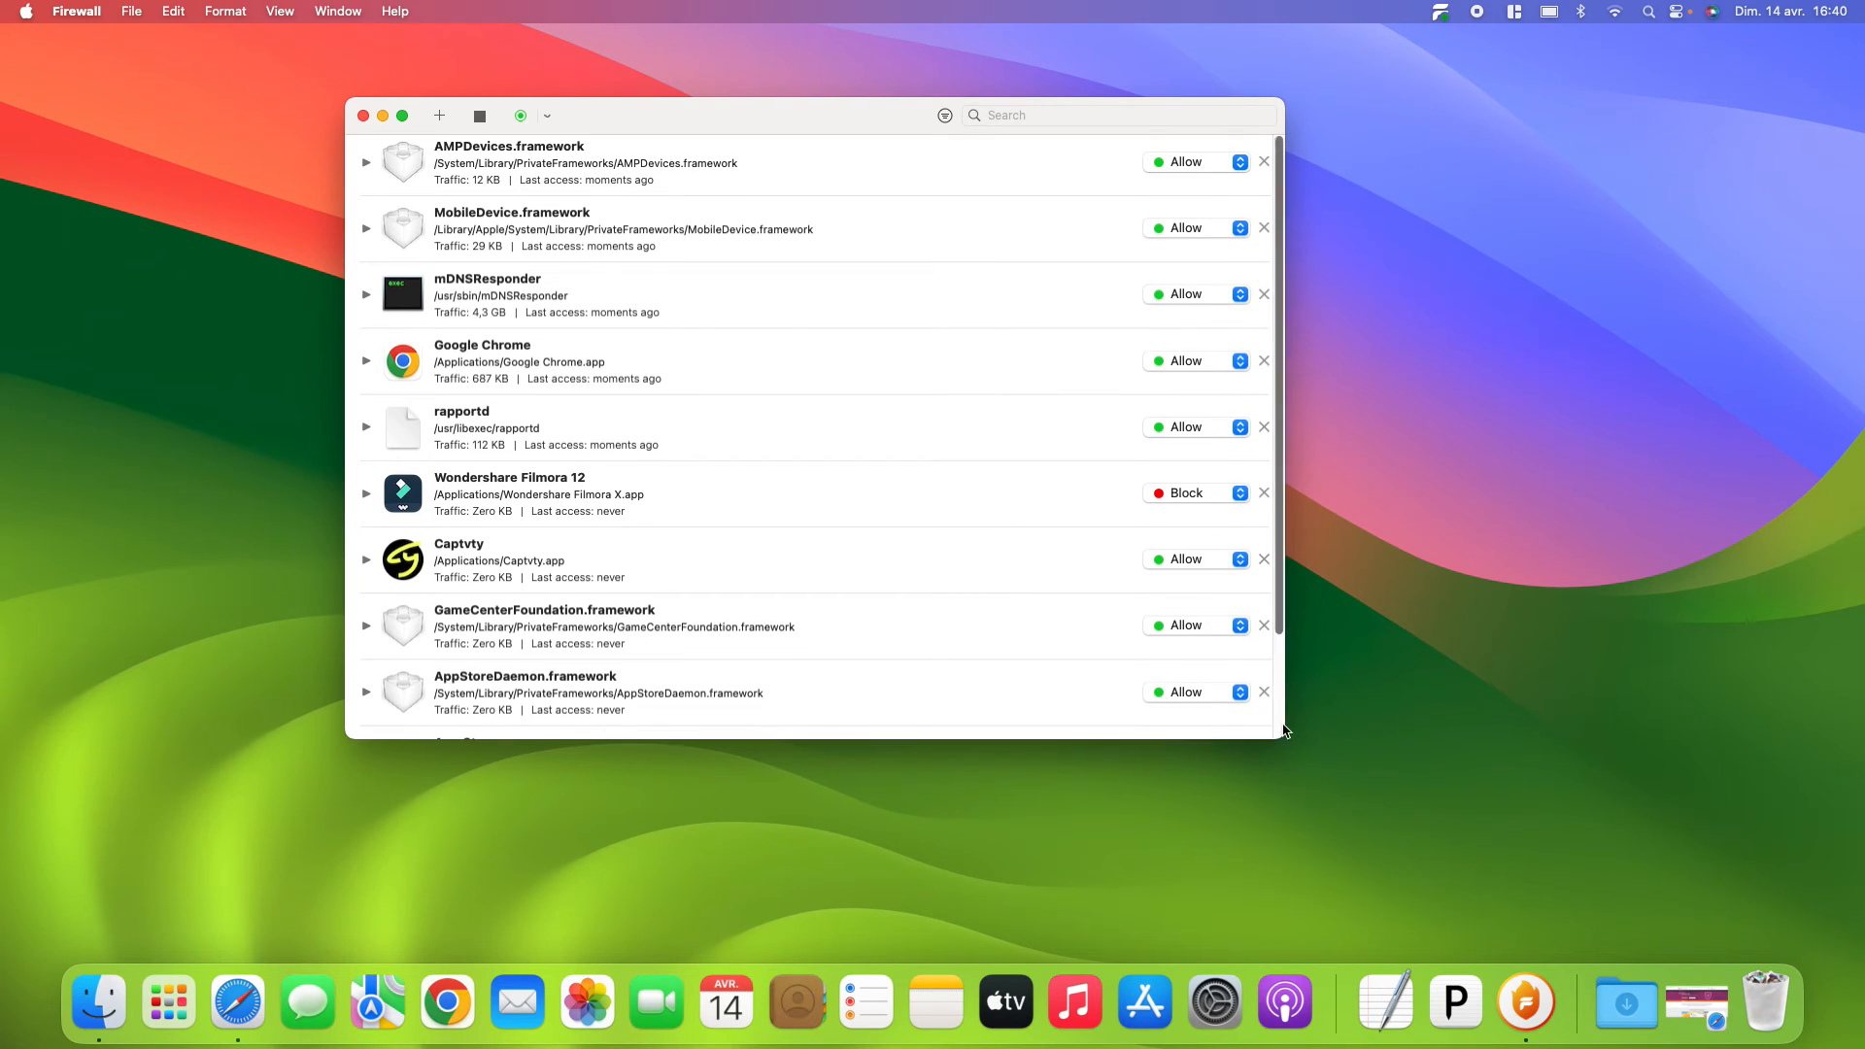
{"action": "left_click_drag", "start_coordinate": [1282, 736], "coordinate": [1646, 917]}
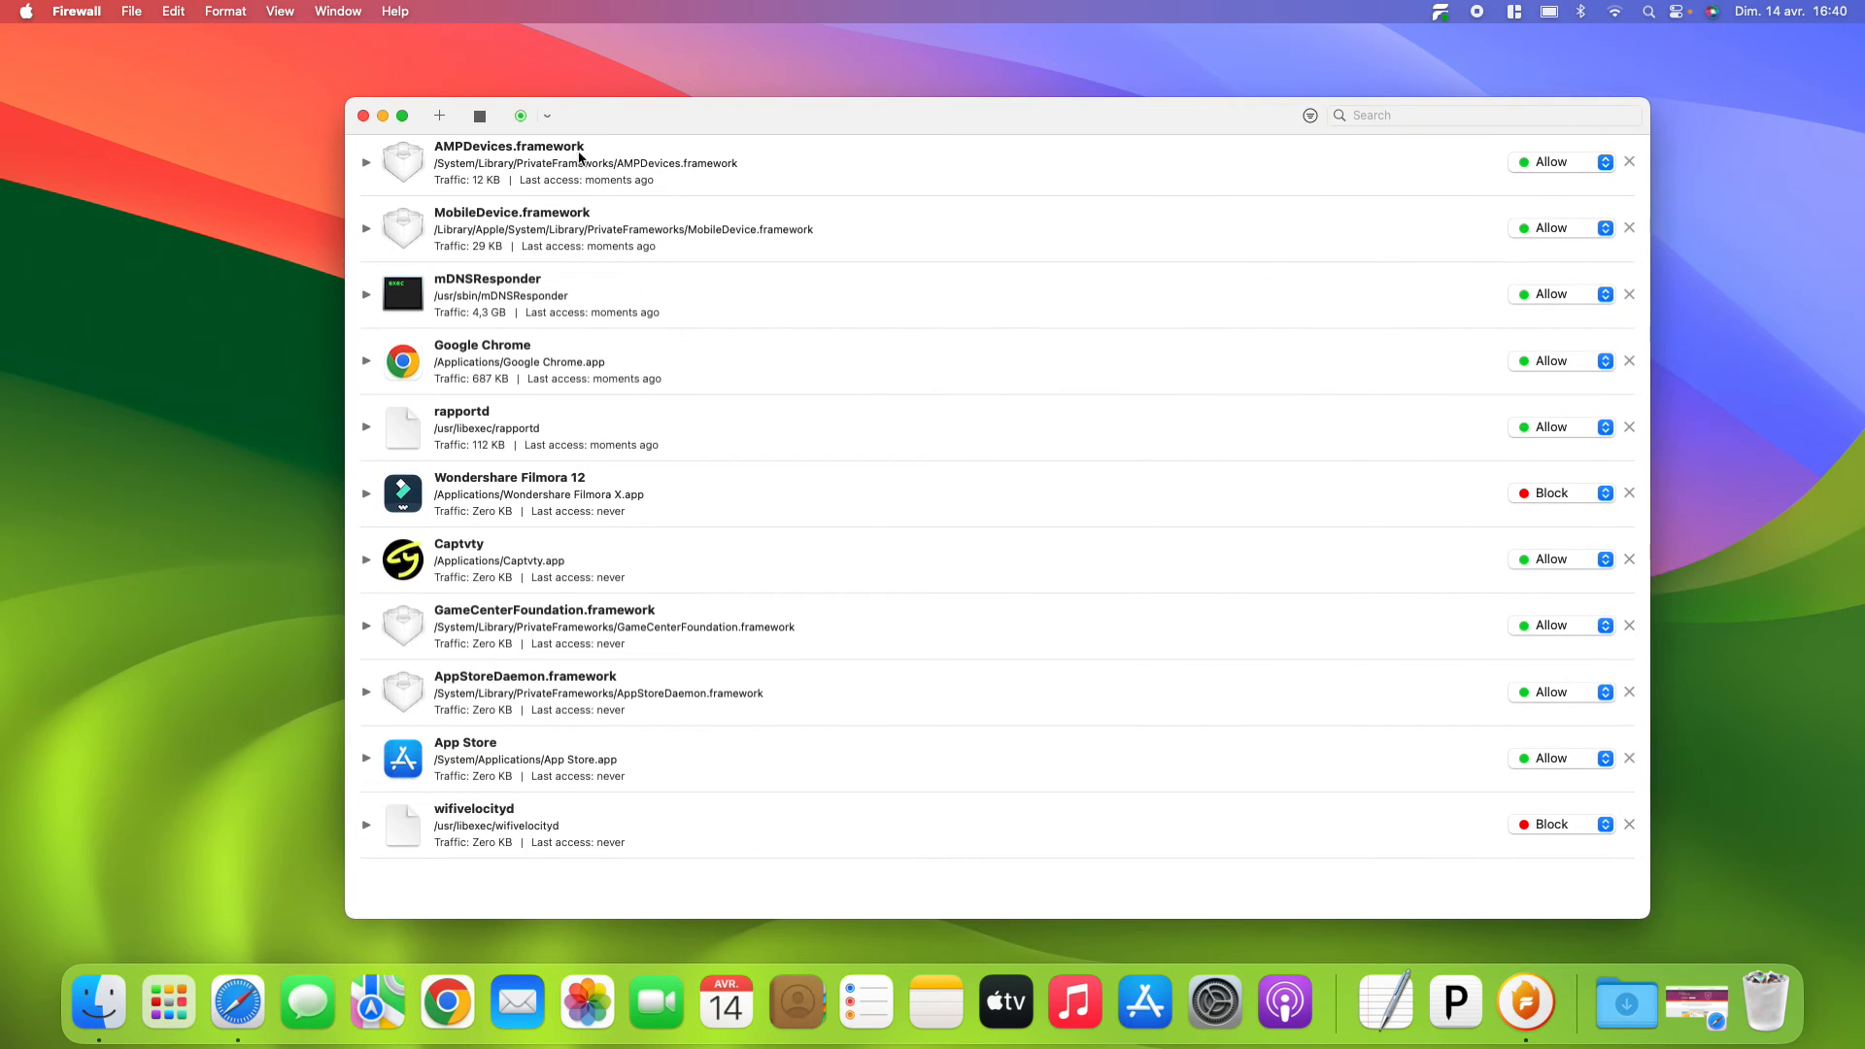
{"action": "left_click", "coordinate": [547, 117]}
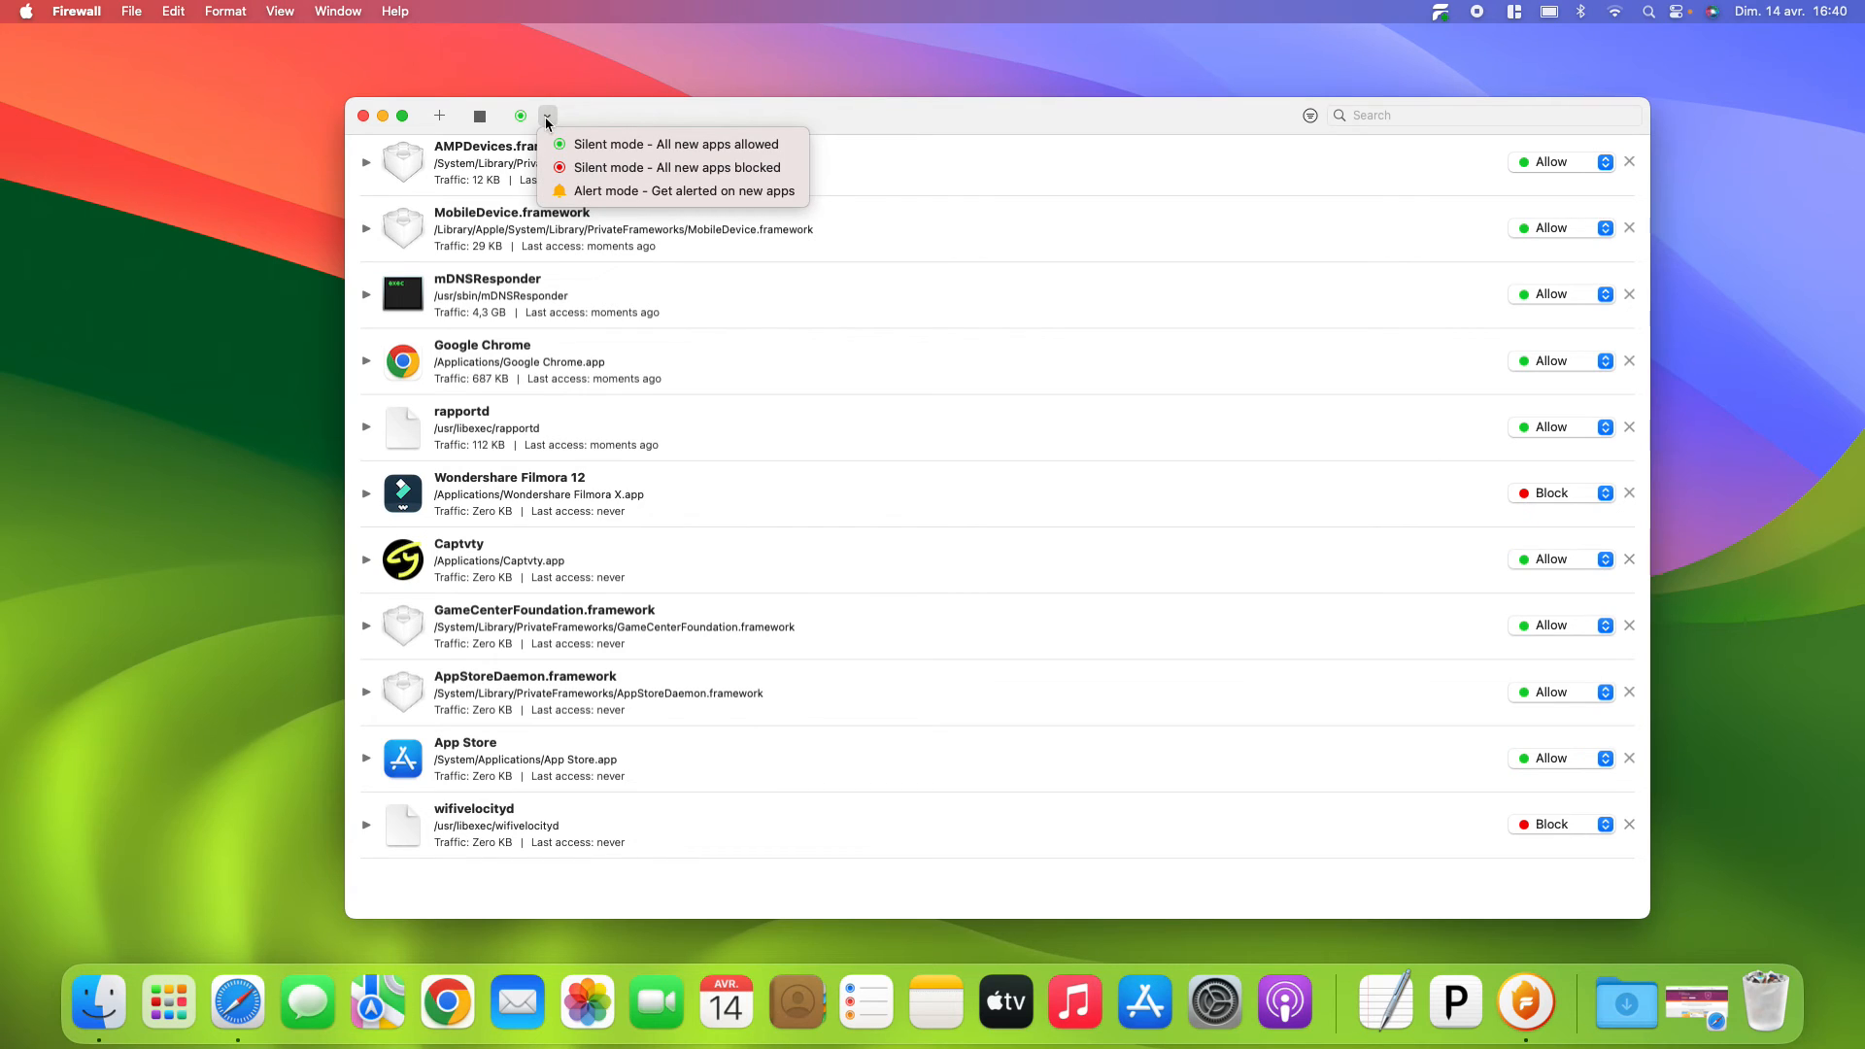
{"action": "left_click", "coordinate": [787, 124]}
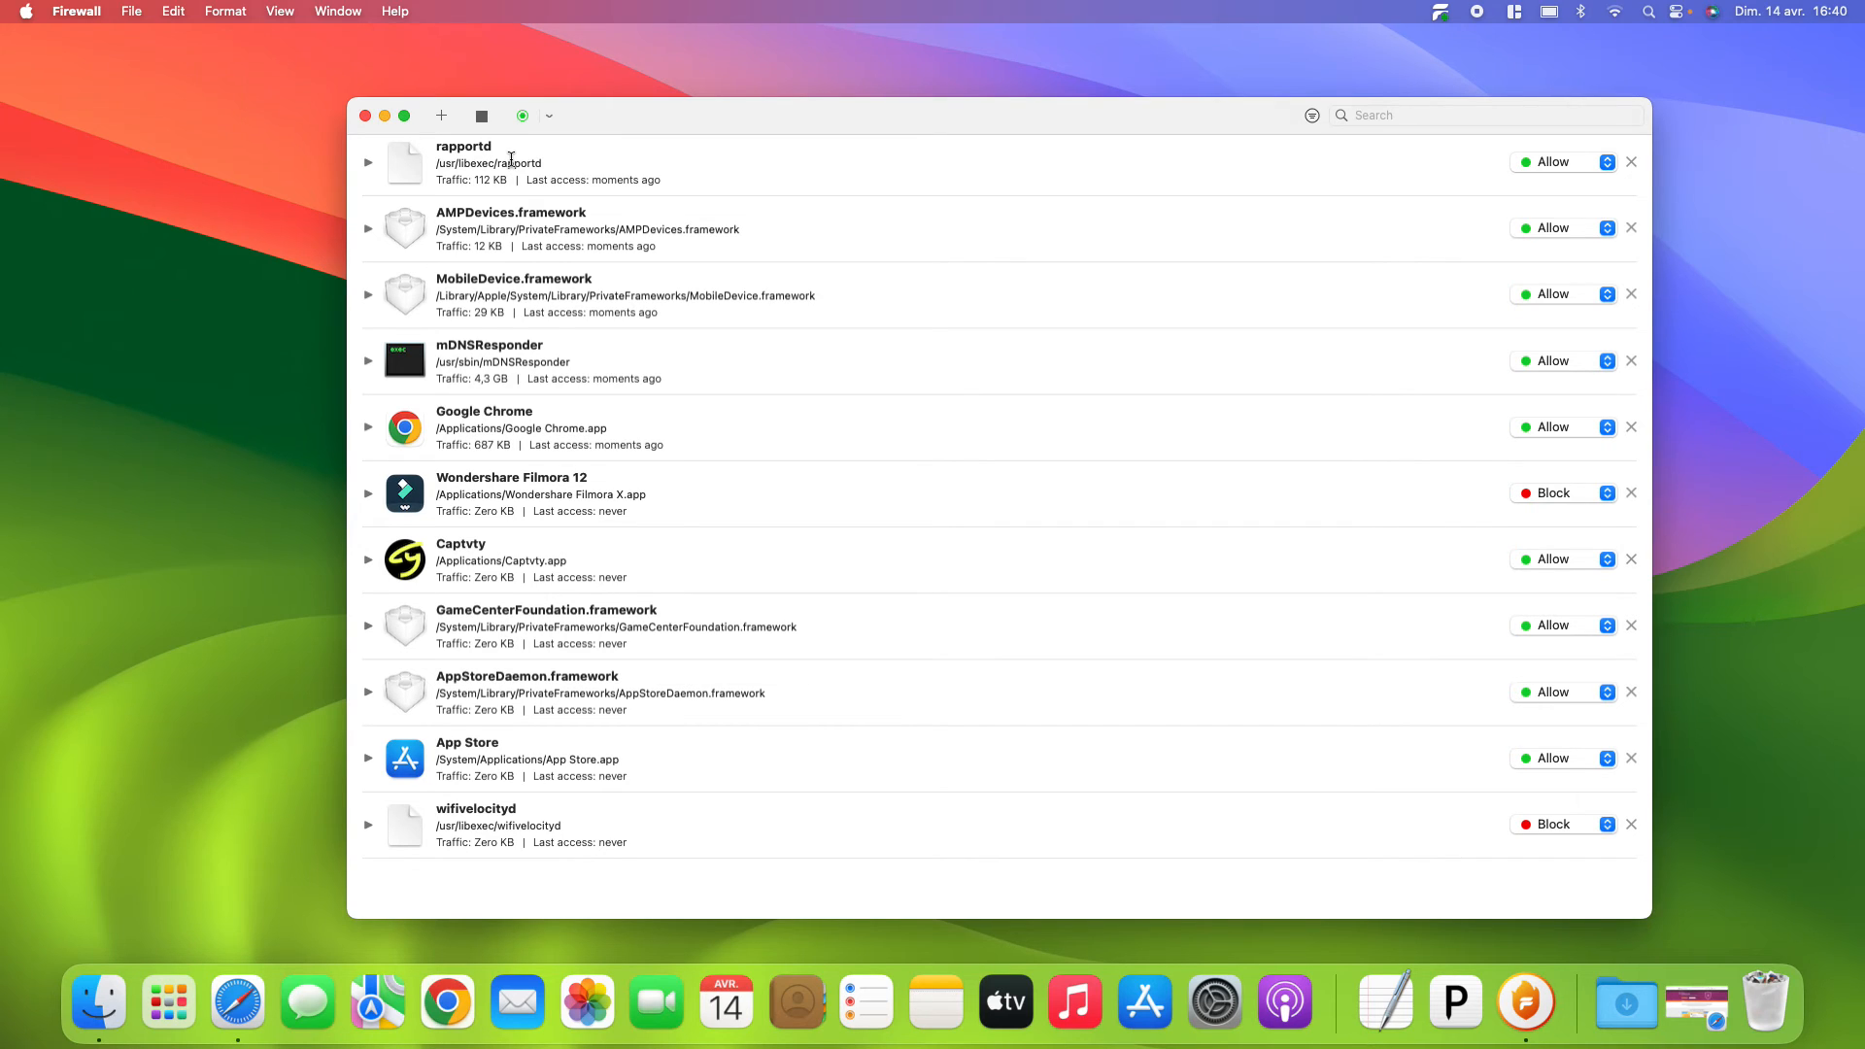
- Open Moniteur d'activité and bring its process window in front of the Firewall window
{"action": "key", "text": "super+space"}
{"action": "type", "text": "moni"}
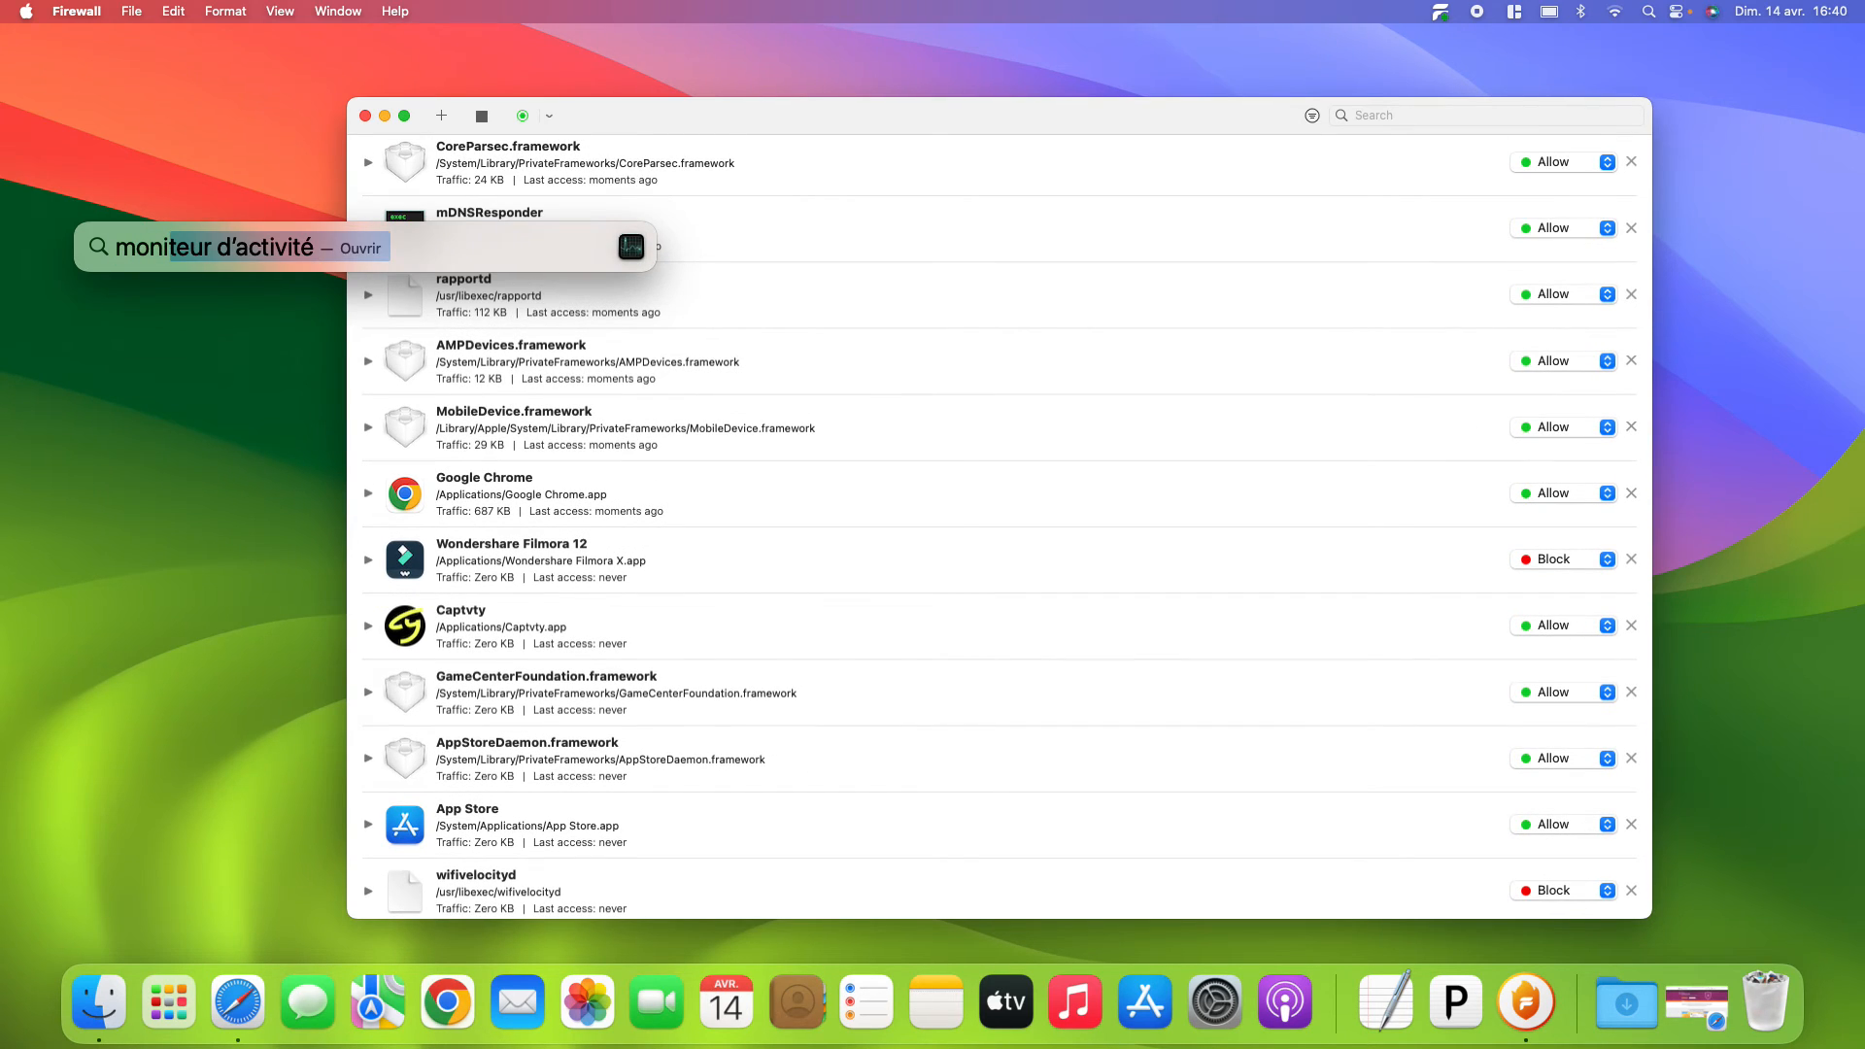
{"action": "key", "text": "Return"}
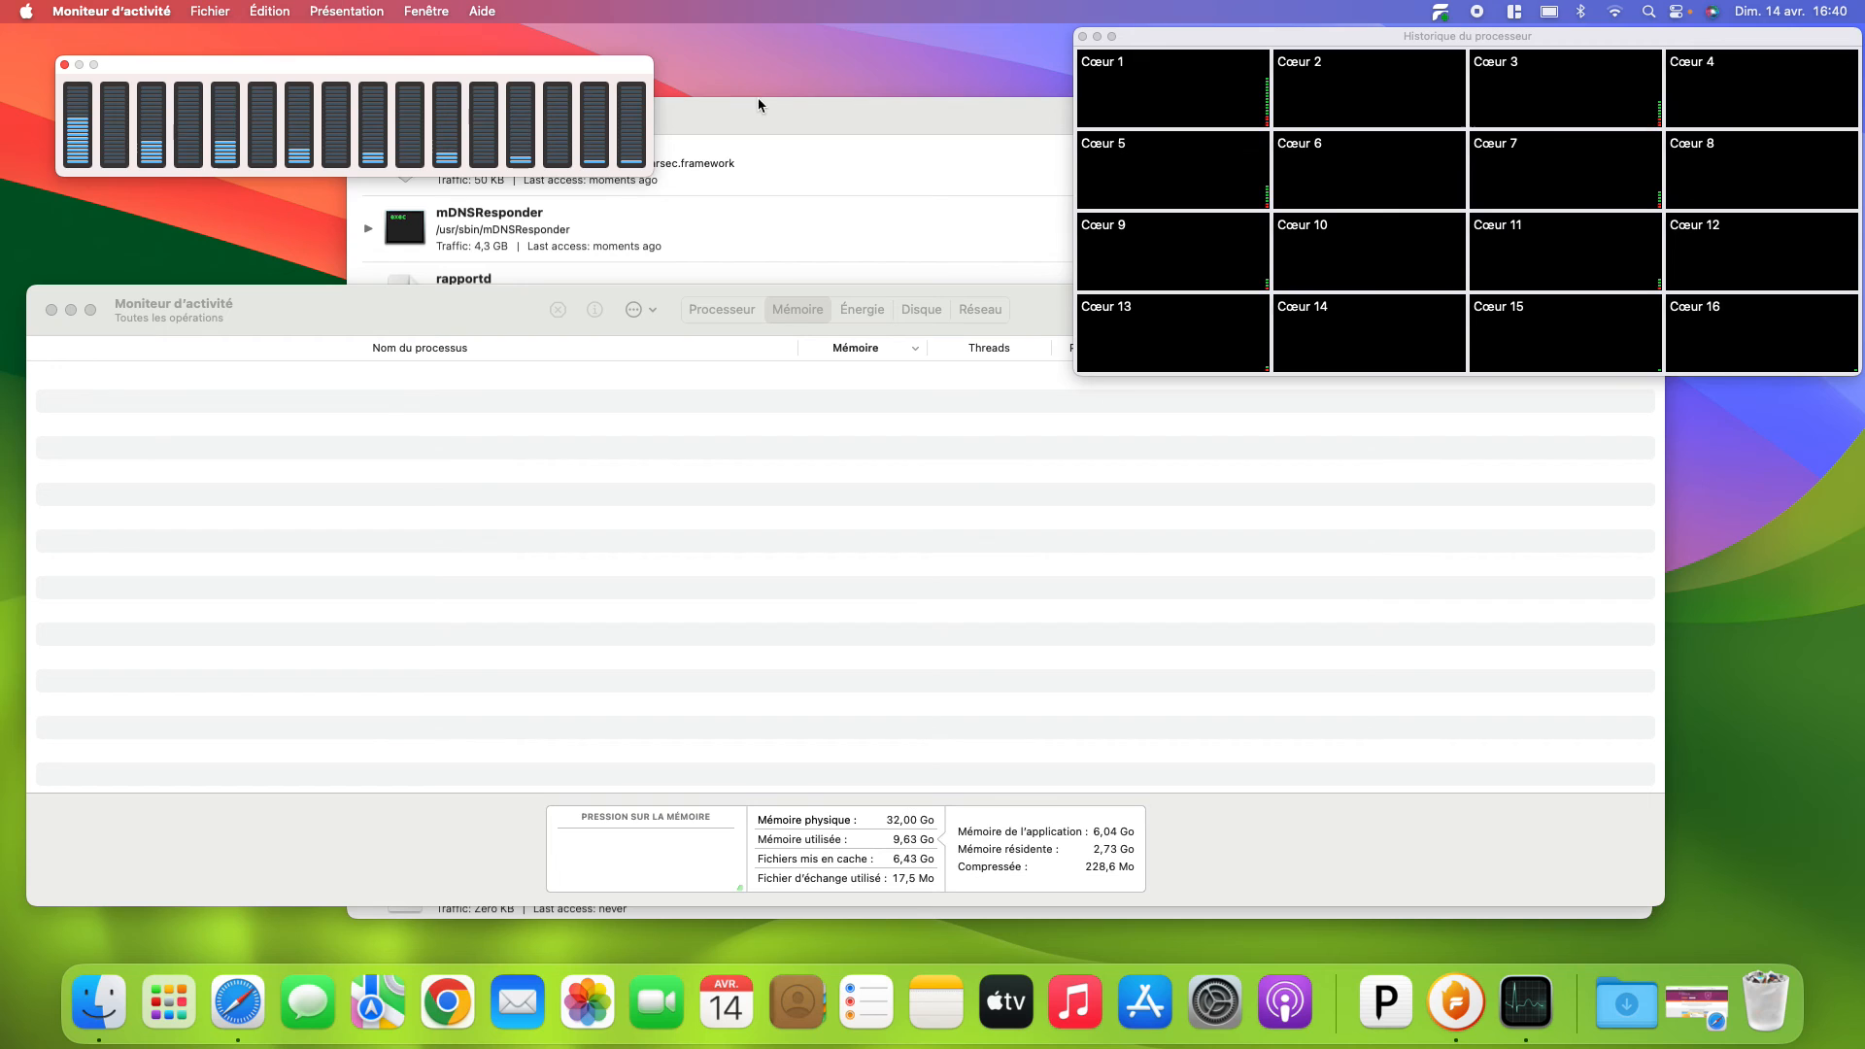
{"action": "left_click_drag", "start_coordinate": [774, 114], "coordinate": [533, 200]}
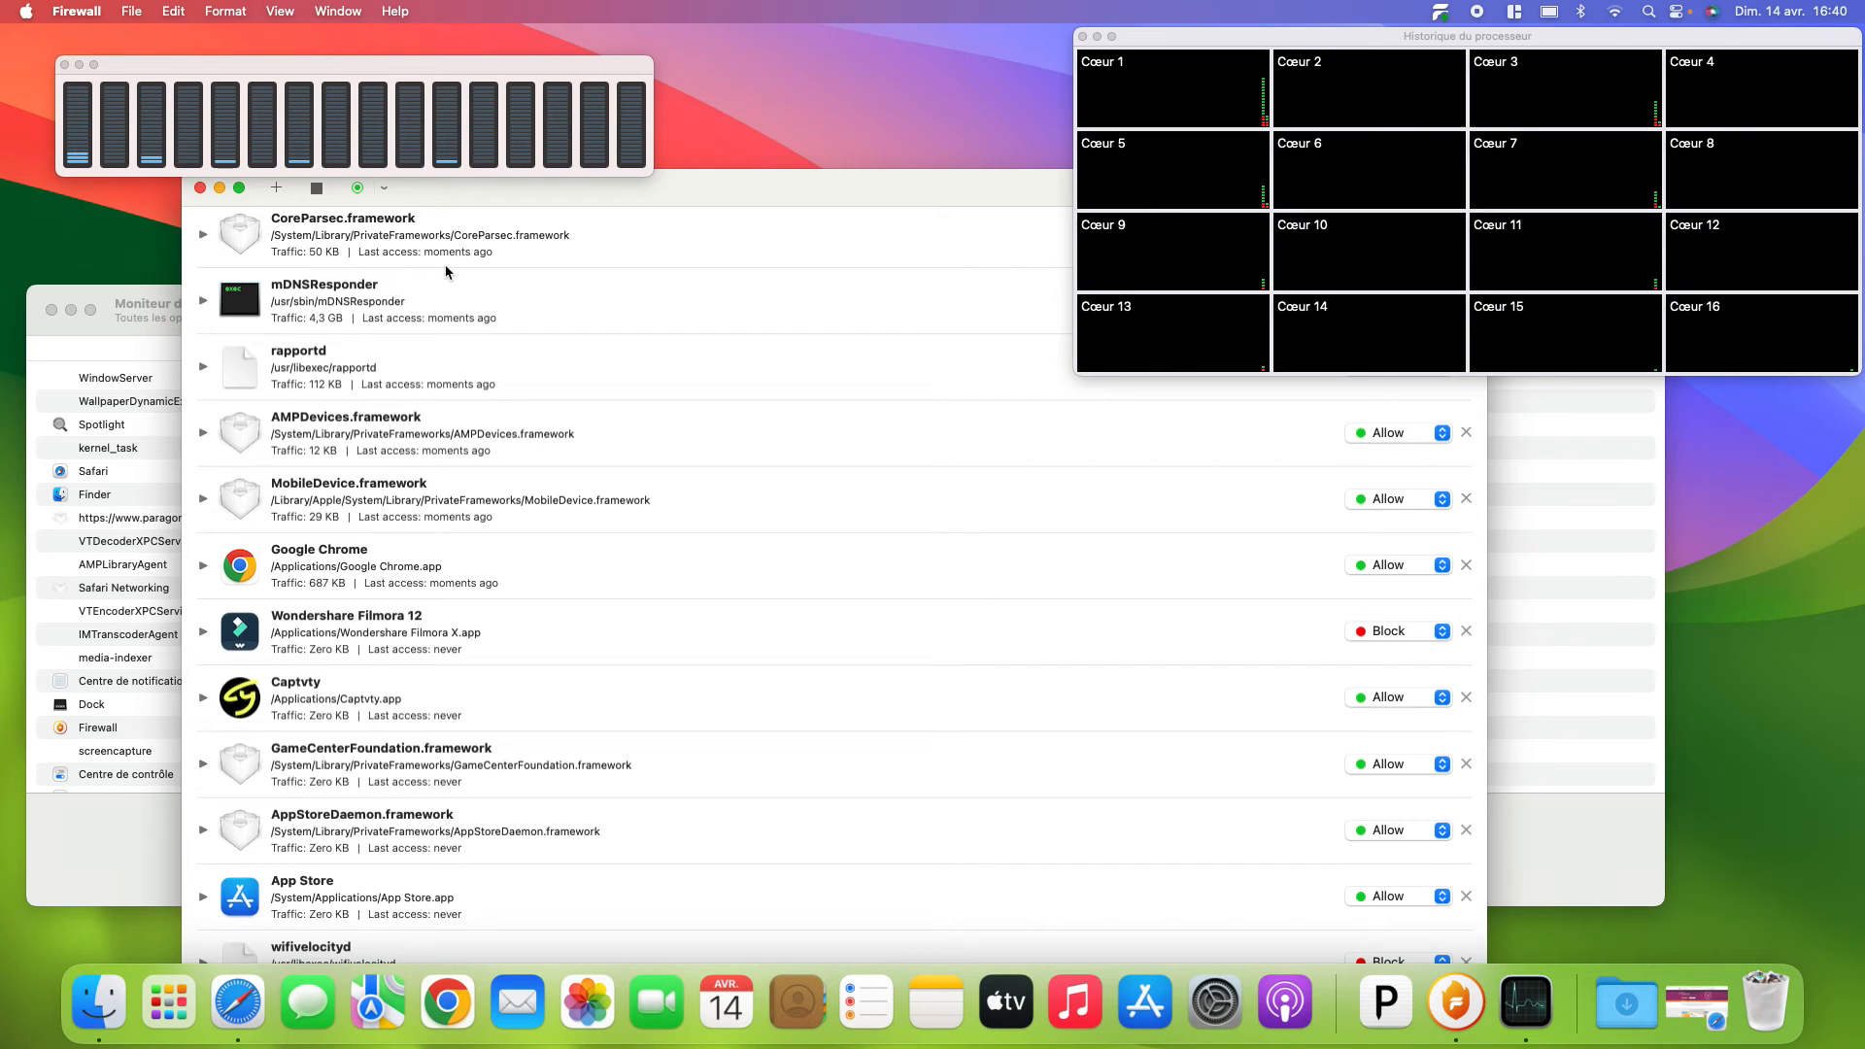
{"action": "scroll", "coordinate": [446, 408], "scroll_direction": "up", "scroll_amount": 1}
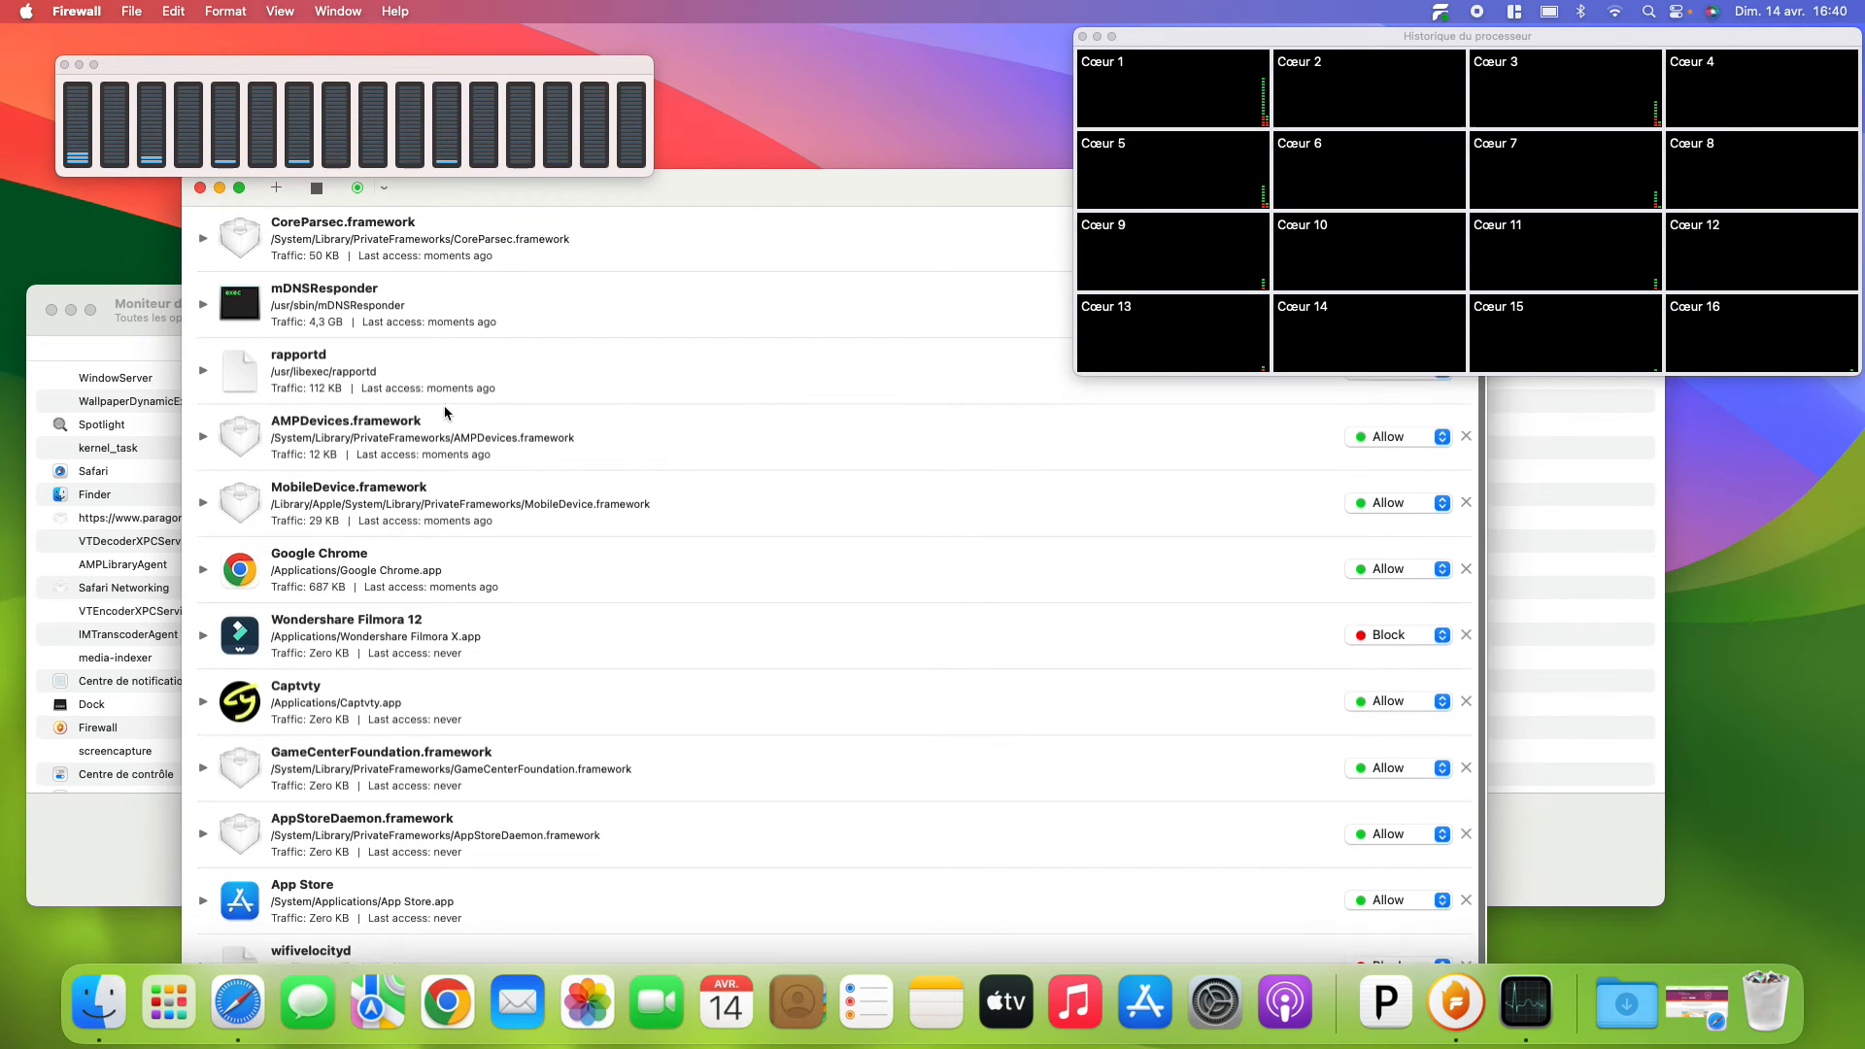
{"action": "scroll", "coordinate": [439, 397], "scroll_direction": "down", "scroll_amount": 2}
{"action": "scroll", "coordinate": [447, 395], "scroll_direction": "up", "scroll_amount": 1}
{"action": "left_click_drag", "start_coordinate": [479, 196], "coordinate": [767, 249]}
{"action": "left_click", "coordinate": [379, 321]}
{"action": "left_click_drag", "start_coordinate": [361, 318], "coordinate": [680, 274]}
- Examine the memory use of the Firewall process in Moniteur d'activité
{"action": "left_click", "coordinate": [466, 379]}
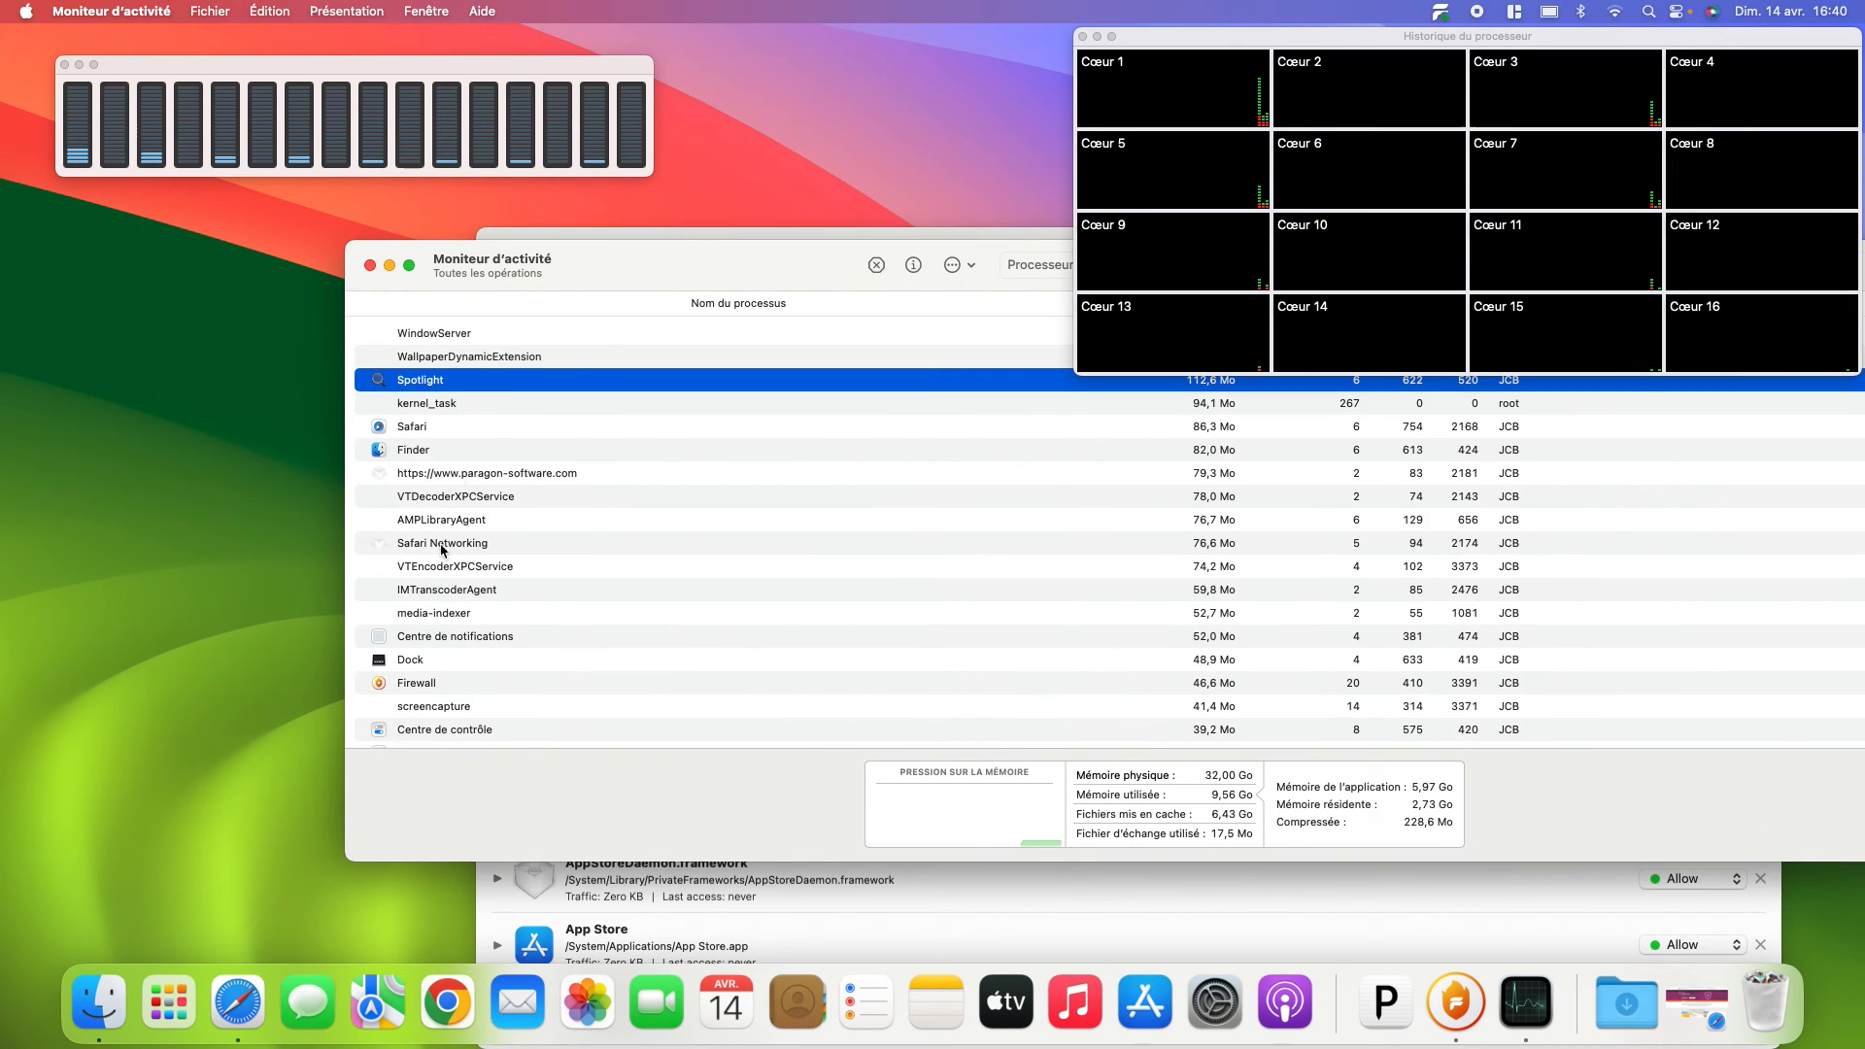
{"action": "left_click", "coordinate": [453, 686]}
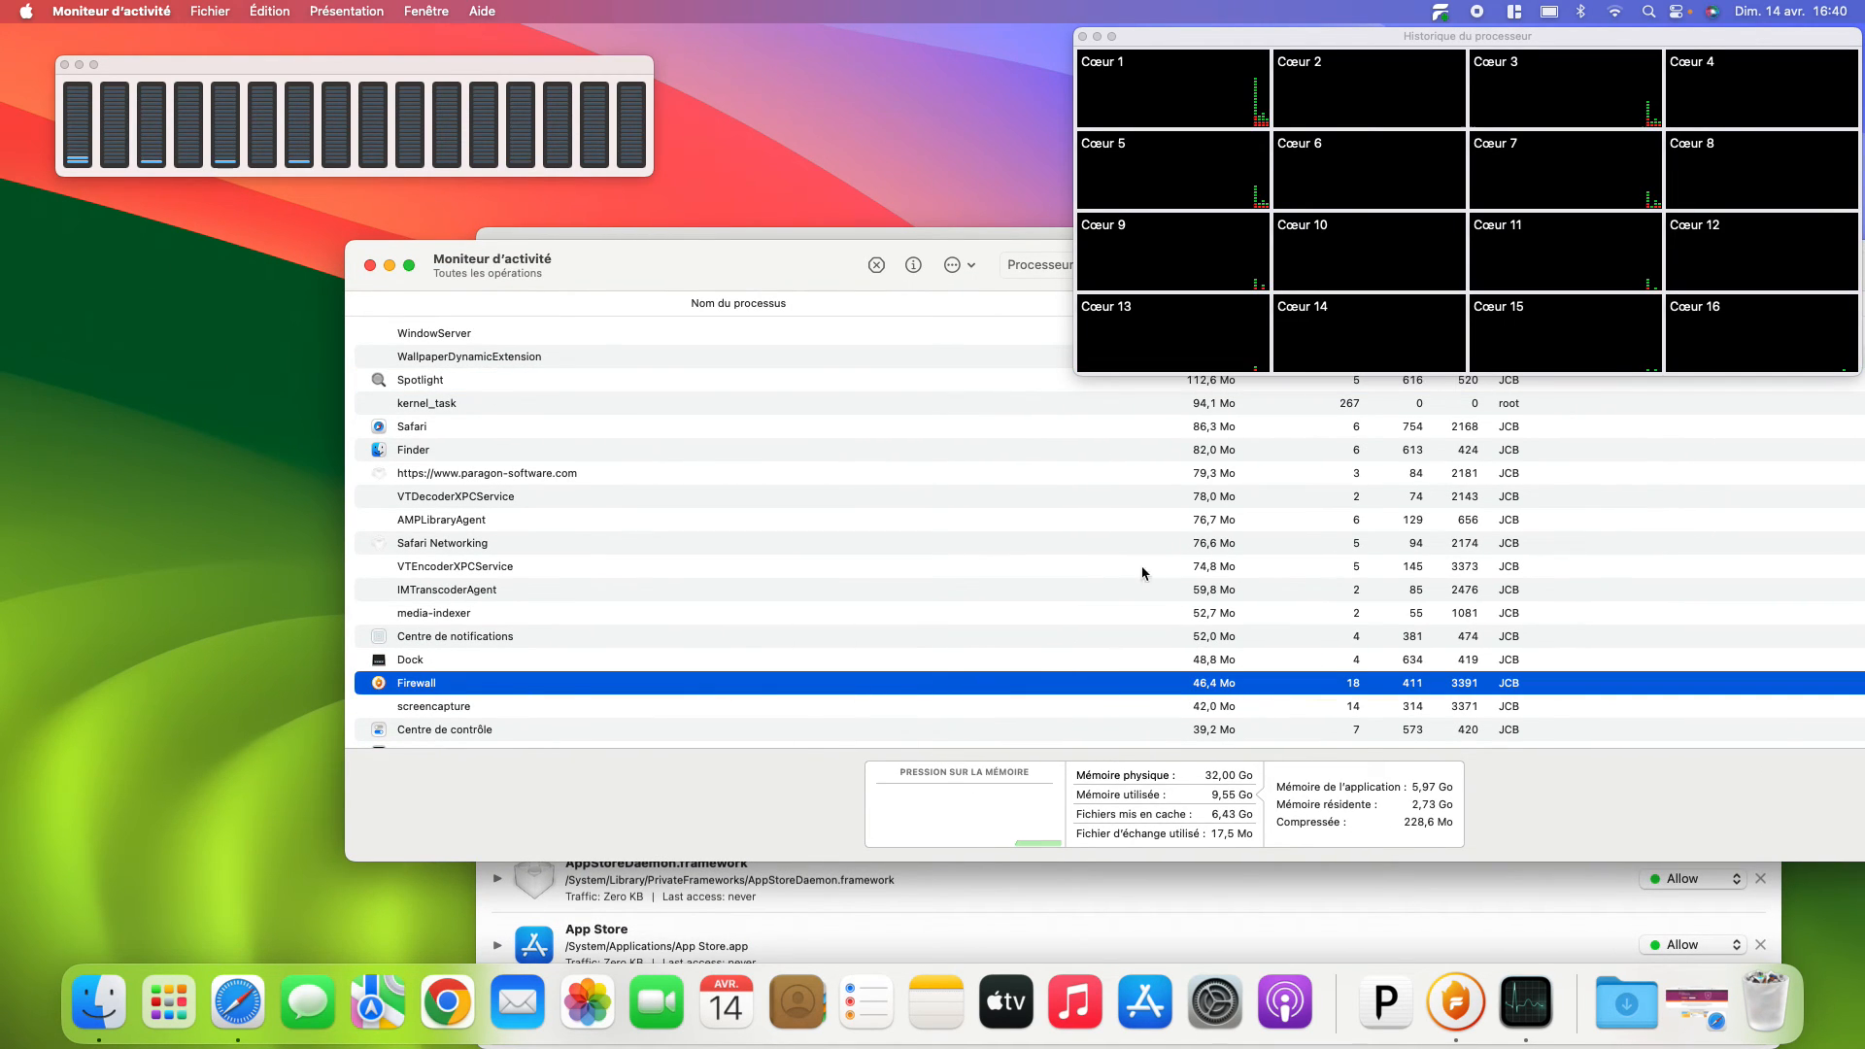
{"action": "left_click_drag", "start_coordinate": [847, 259], "coordinate": [455, 242]}
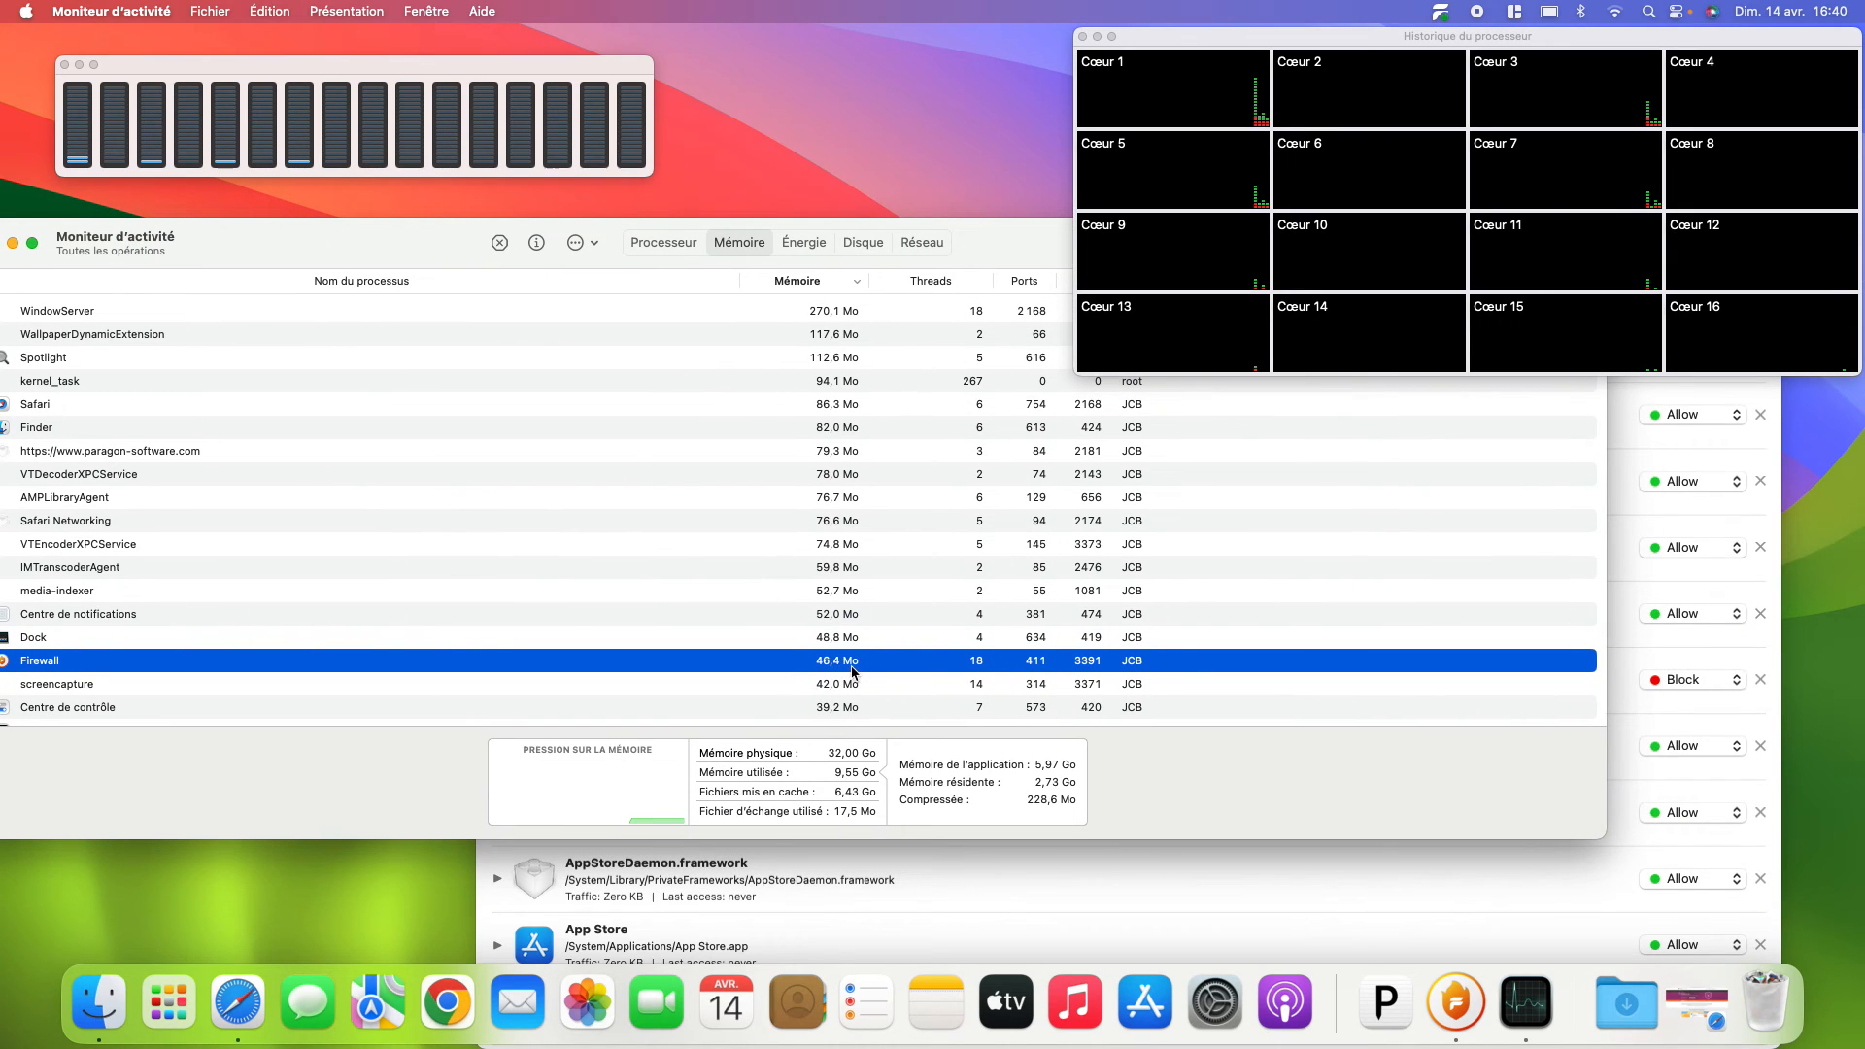
{"action": "left_click_drag", "start_coordinate": [387, 252], "coordinate": [809, 290]}
{"action": "left_click", "coordinate": [657, 501]}
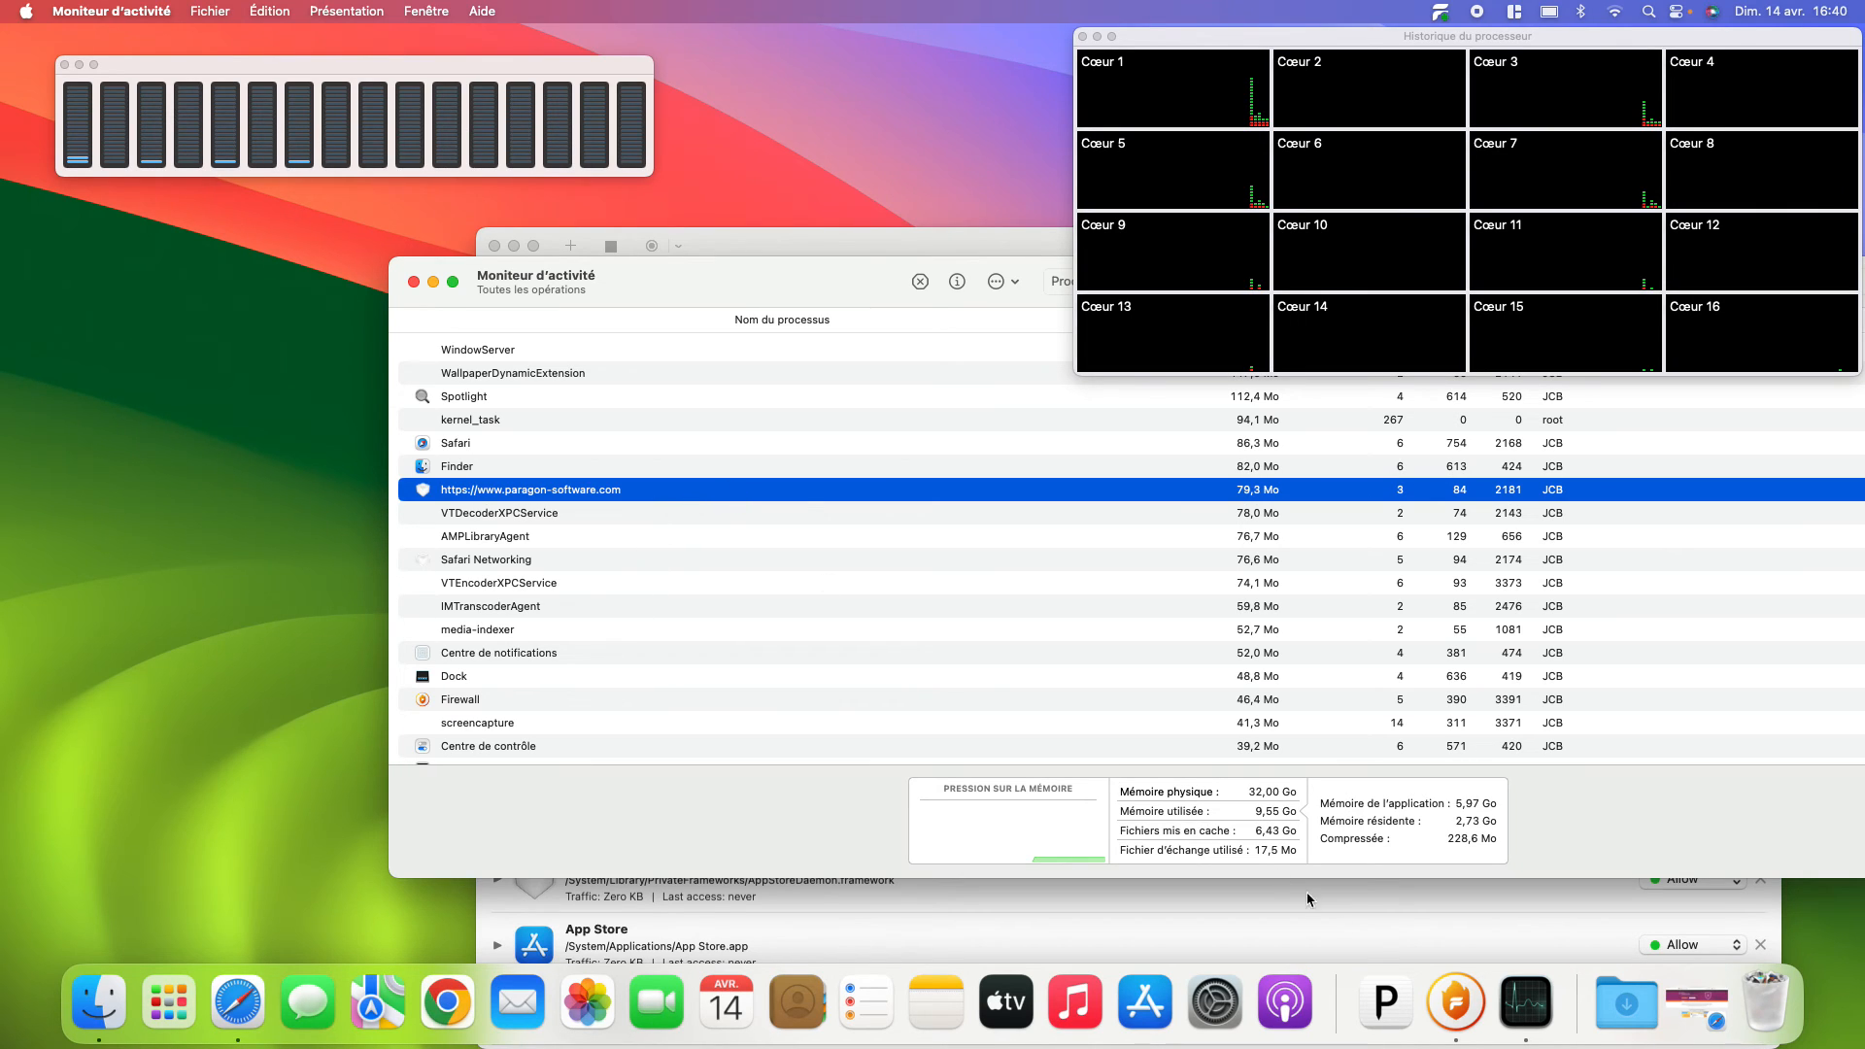
- Restore the minimized Safari window and quit Safari
{"action": "left_click", "coordinate": [1706, 1023]}
{"action": "left_click", "coordinate": [71, 11]}
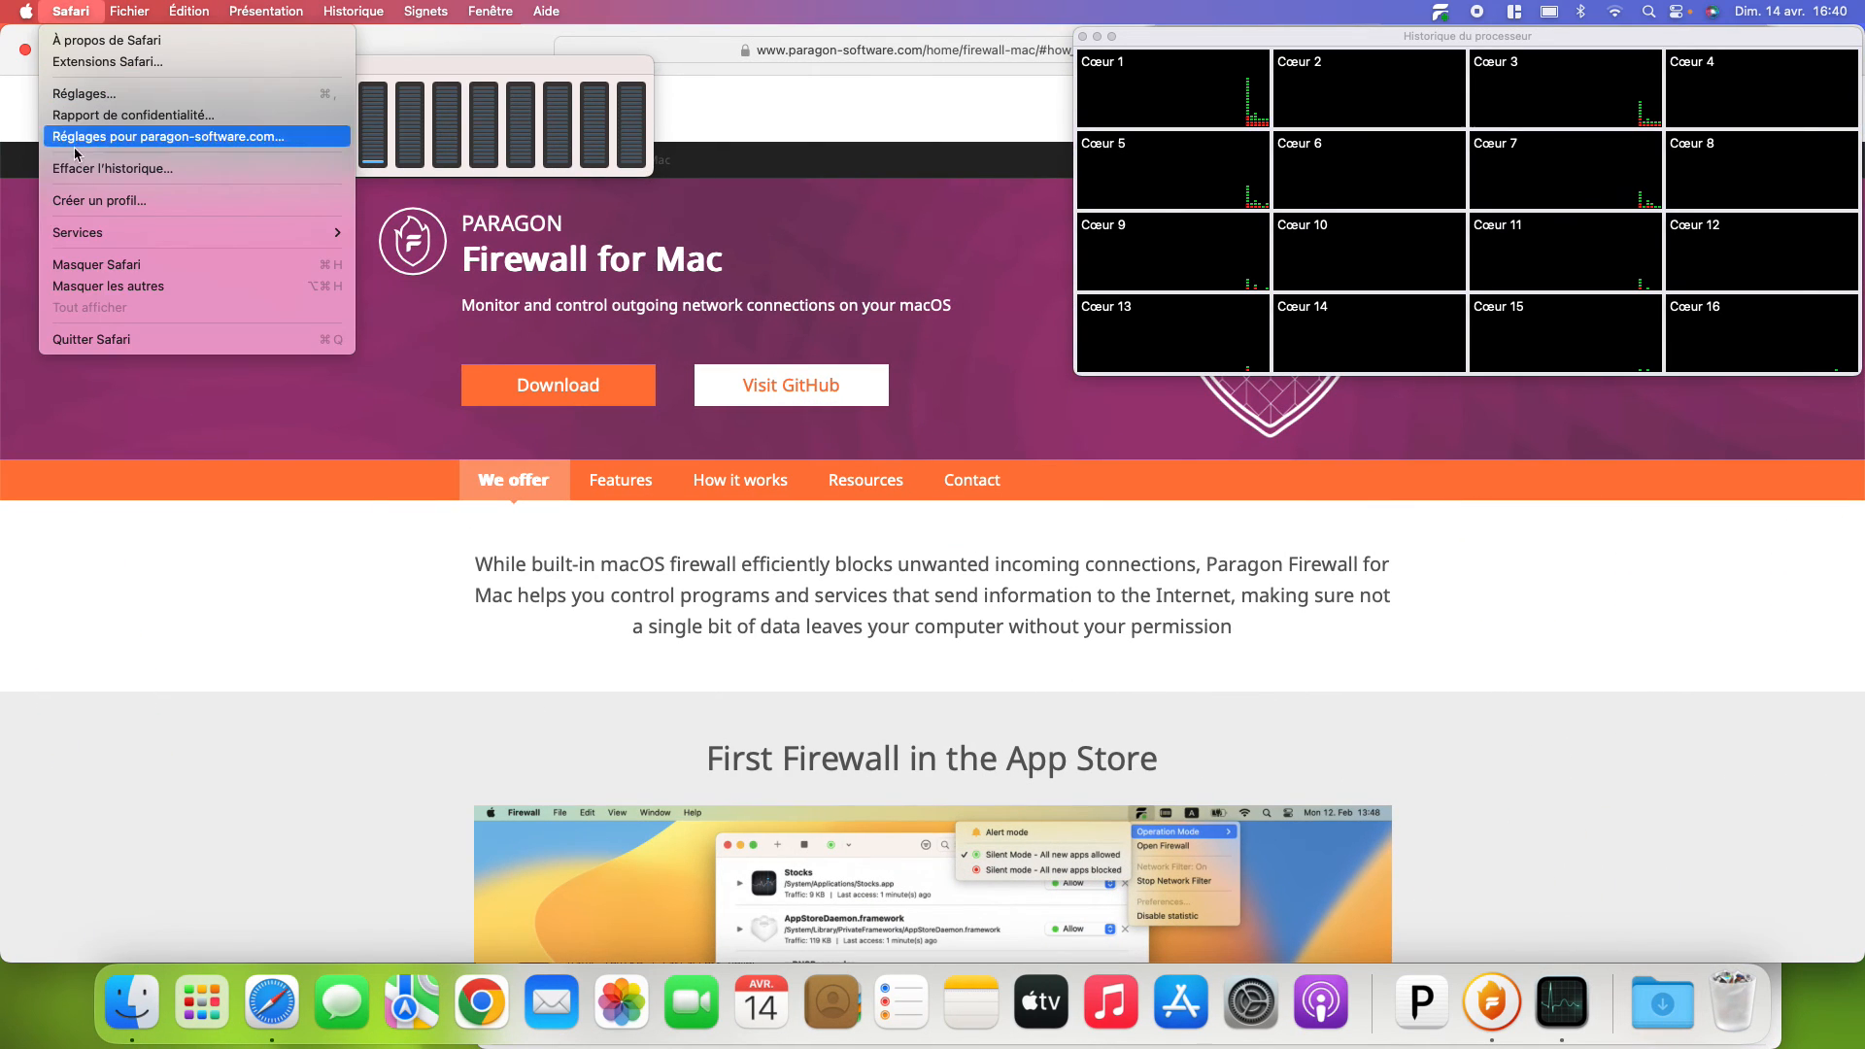
{"action": "left_click", "coordinate": [128, 339]}
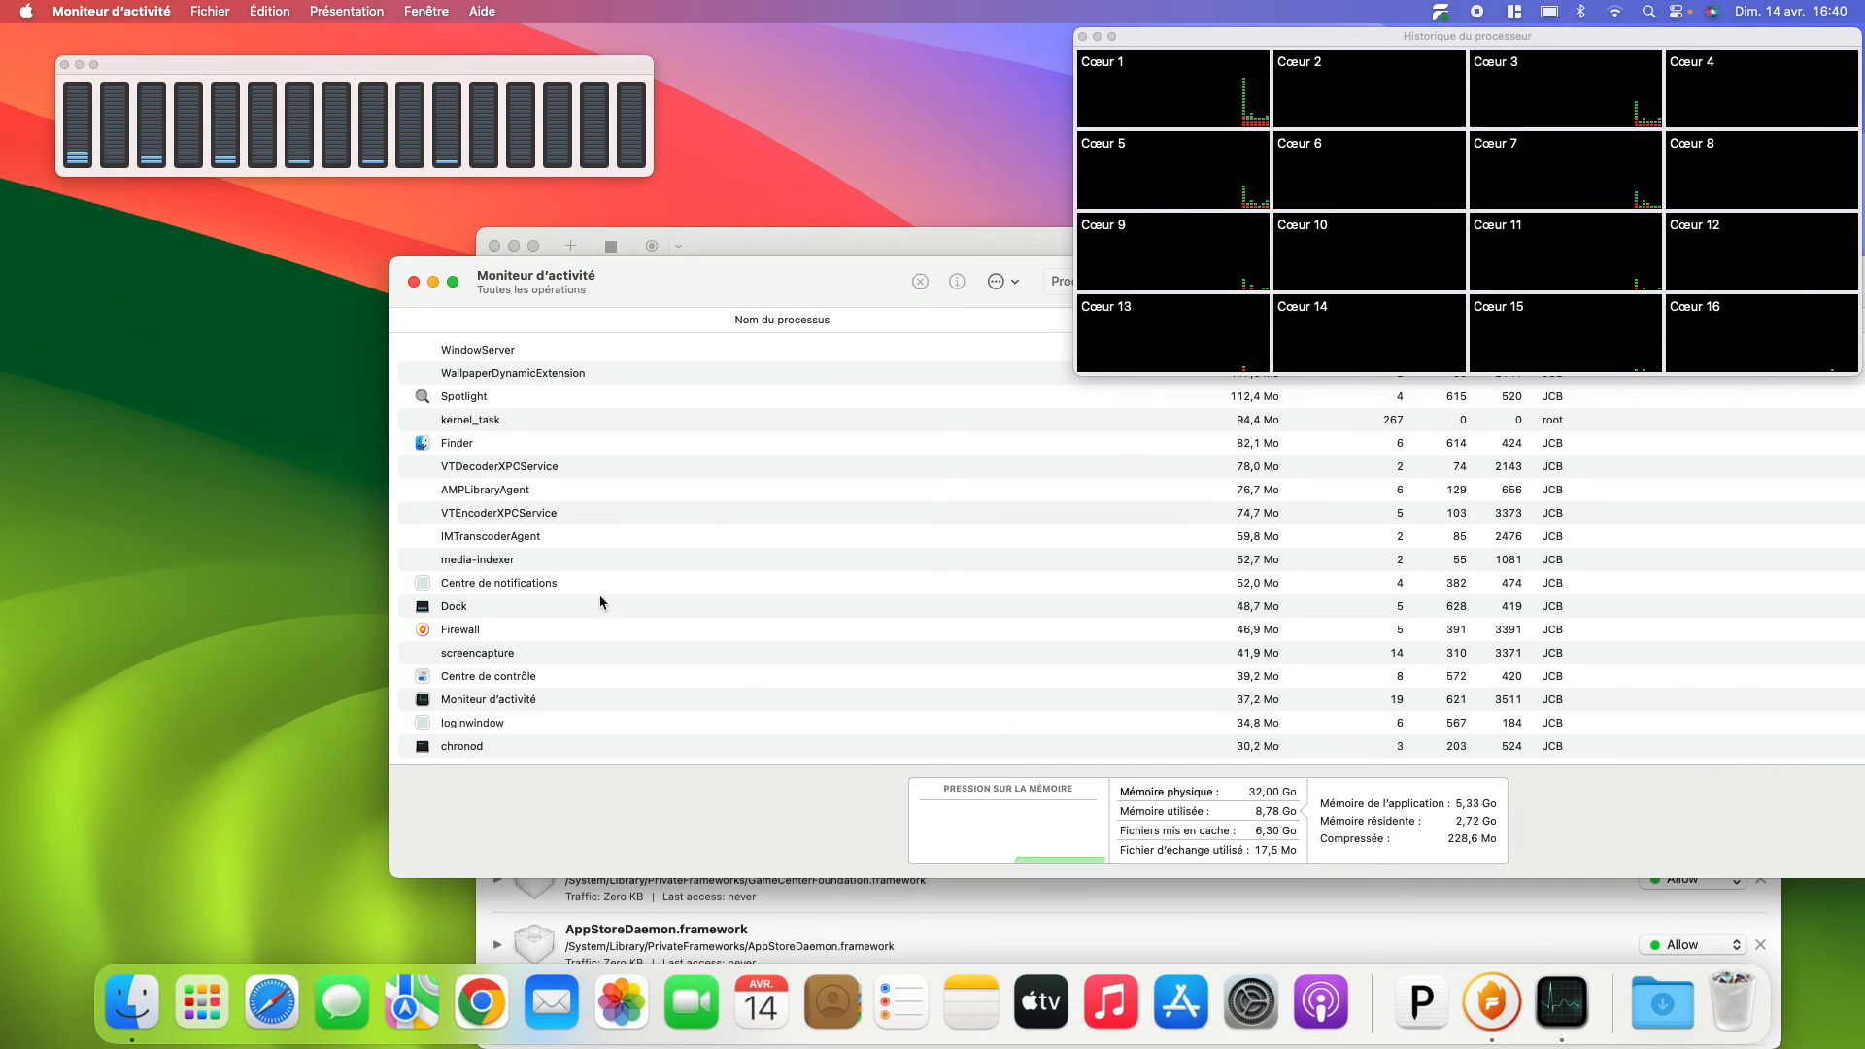
- Check the memory use of the Firewall process once more and quit Moniteur d'activité
{"action": "left_click", "coordinate": [566, 631]}
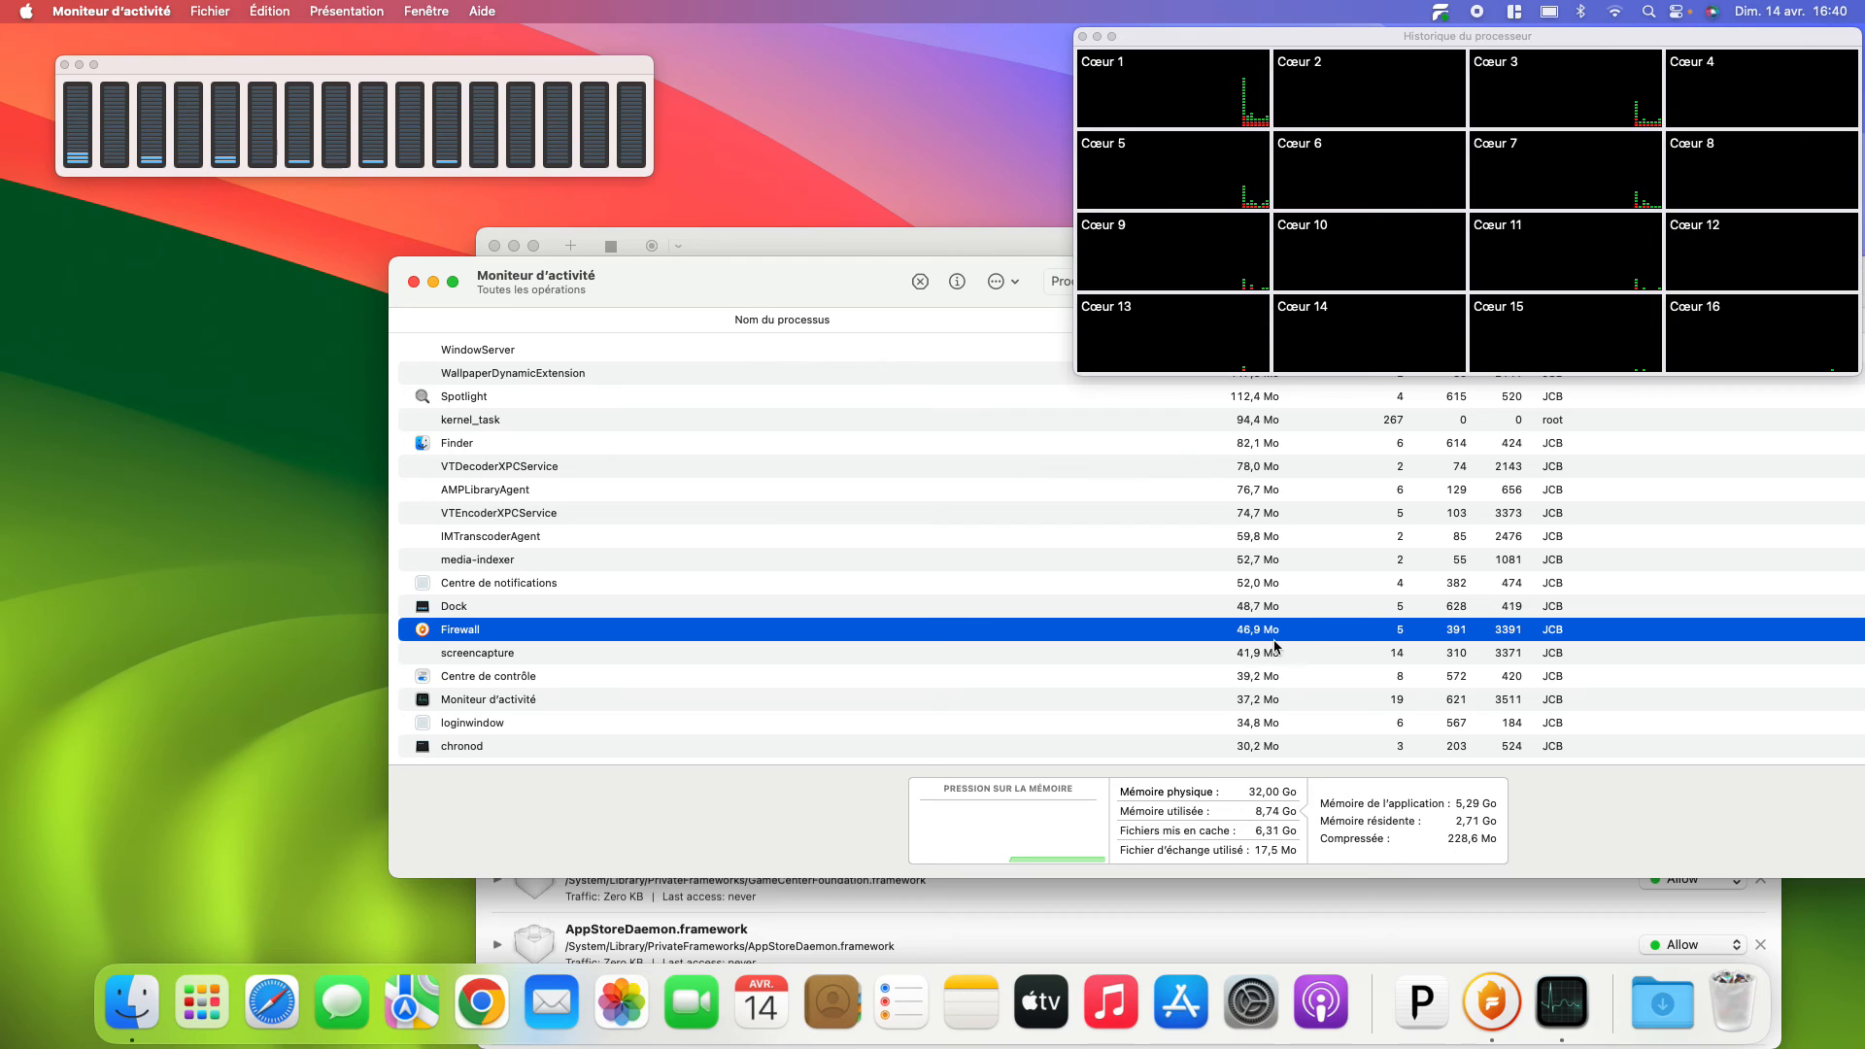
{"action": "left_click", "coordinate": [70, 8]}
{"action": "left_click", "coordinate": [158, 183]}
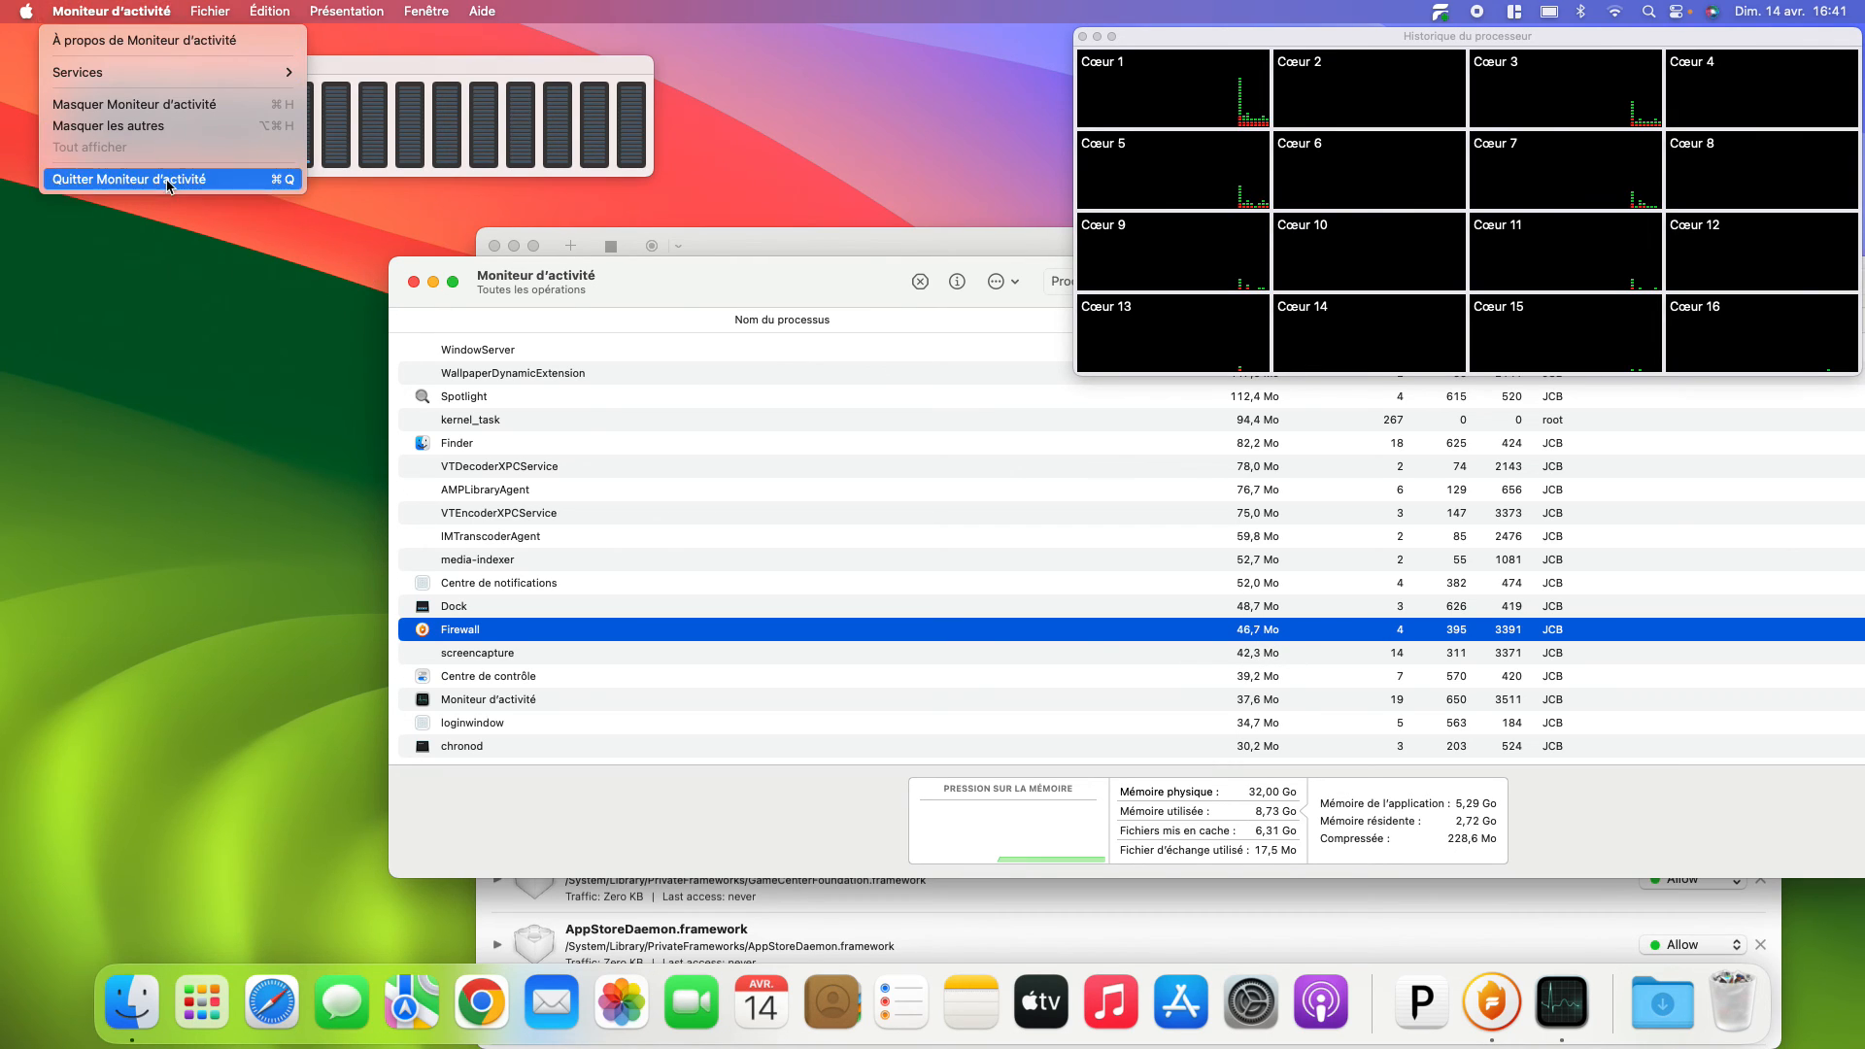
- Move the Firewall window higher on the desktop and review its list of app rules
{"action": "left_click_drag", "start_coordinate": [705, 236], "coordinate": [528, 100]}
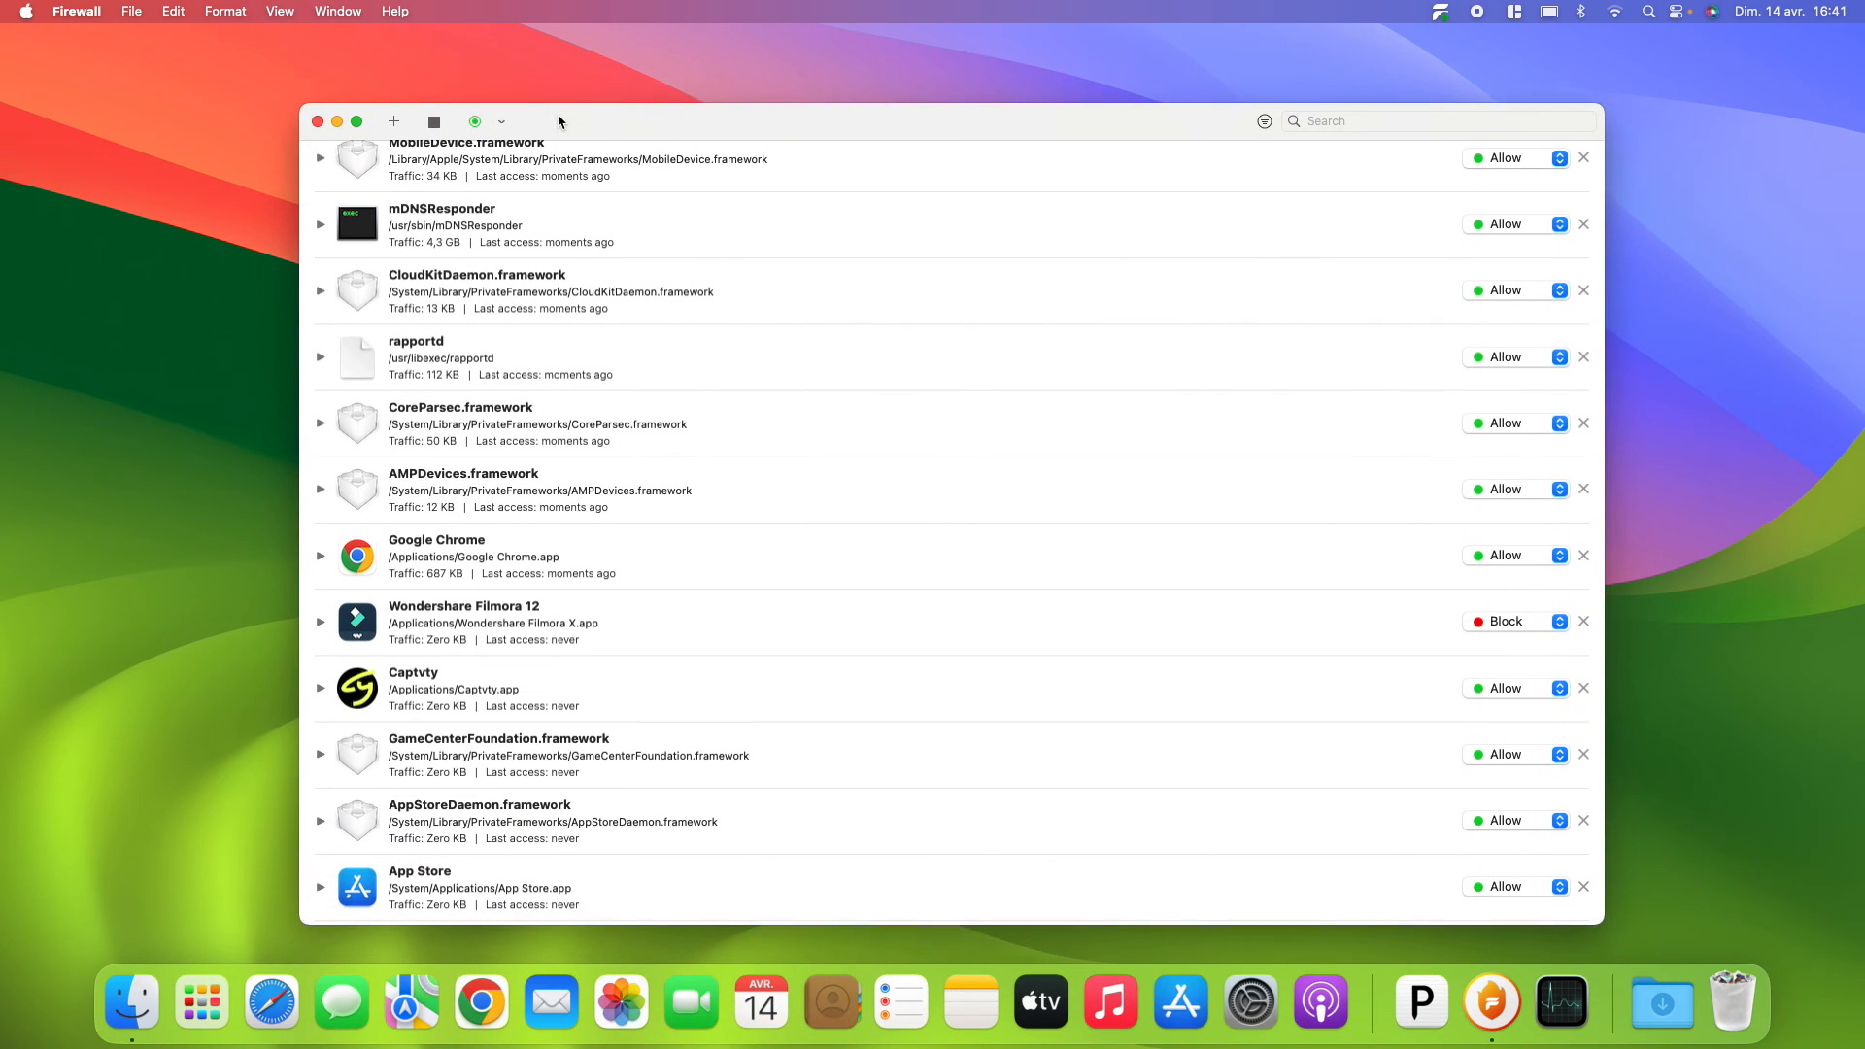
{"action": "scroll", "coordinate": [814, 407], "scroll_direction": "down", "scroll_amount": 2}
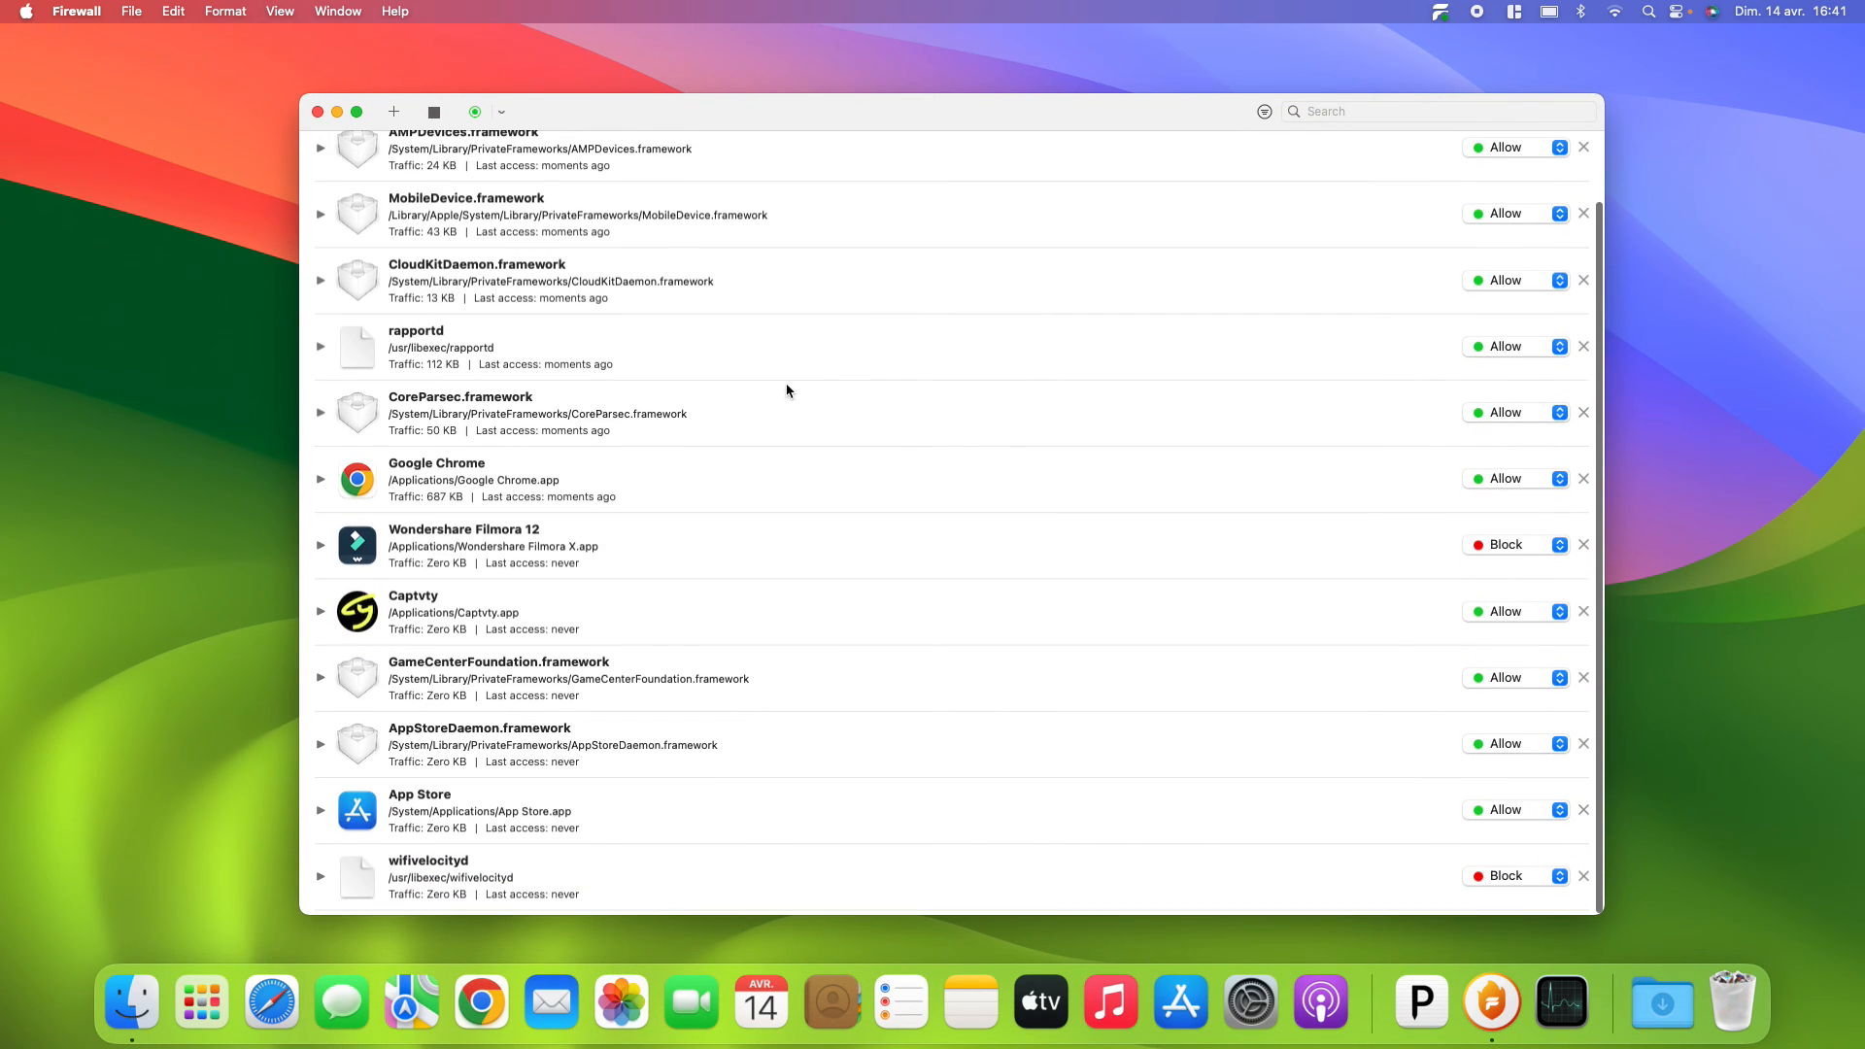
- Quit Firewall completely, relaunch it, and close its window so that it keeps running in the background
{"action": "left_click", "coordinate": [317, 112]}
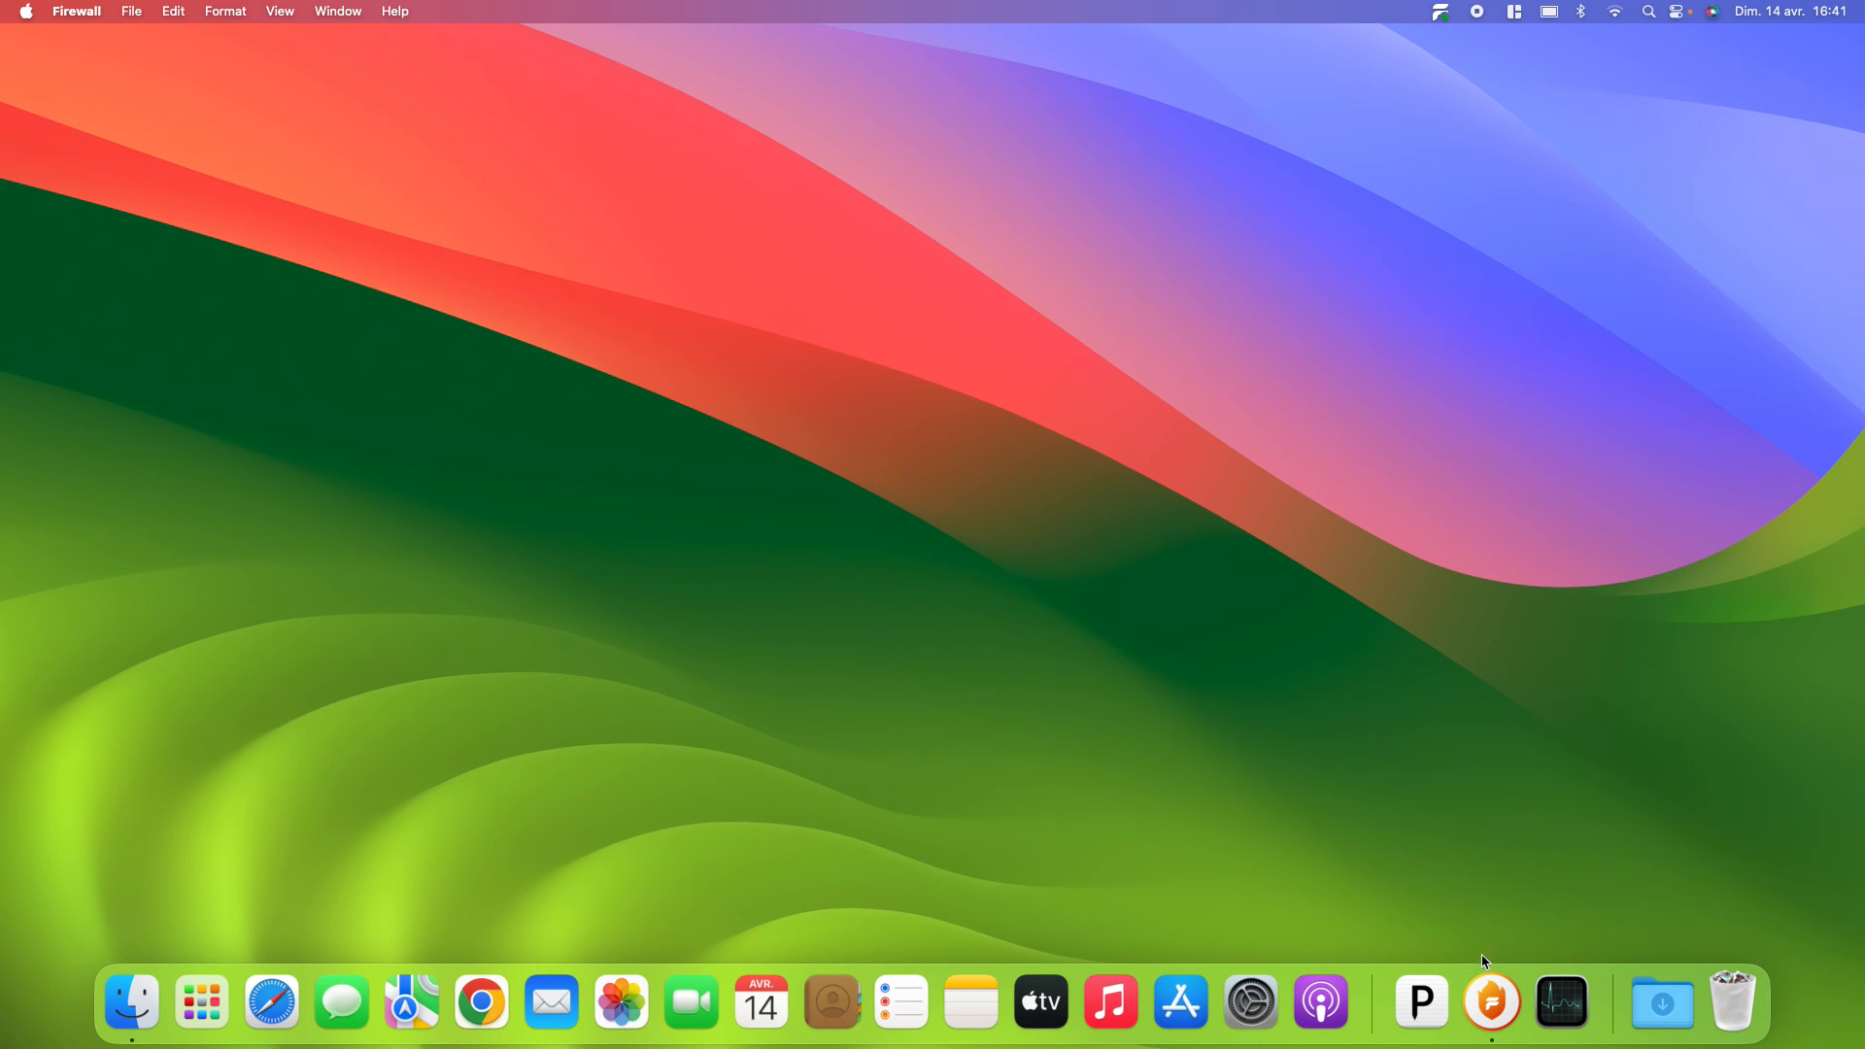
{"action": "right_click", "coordinate": [1501, 1019]}
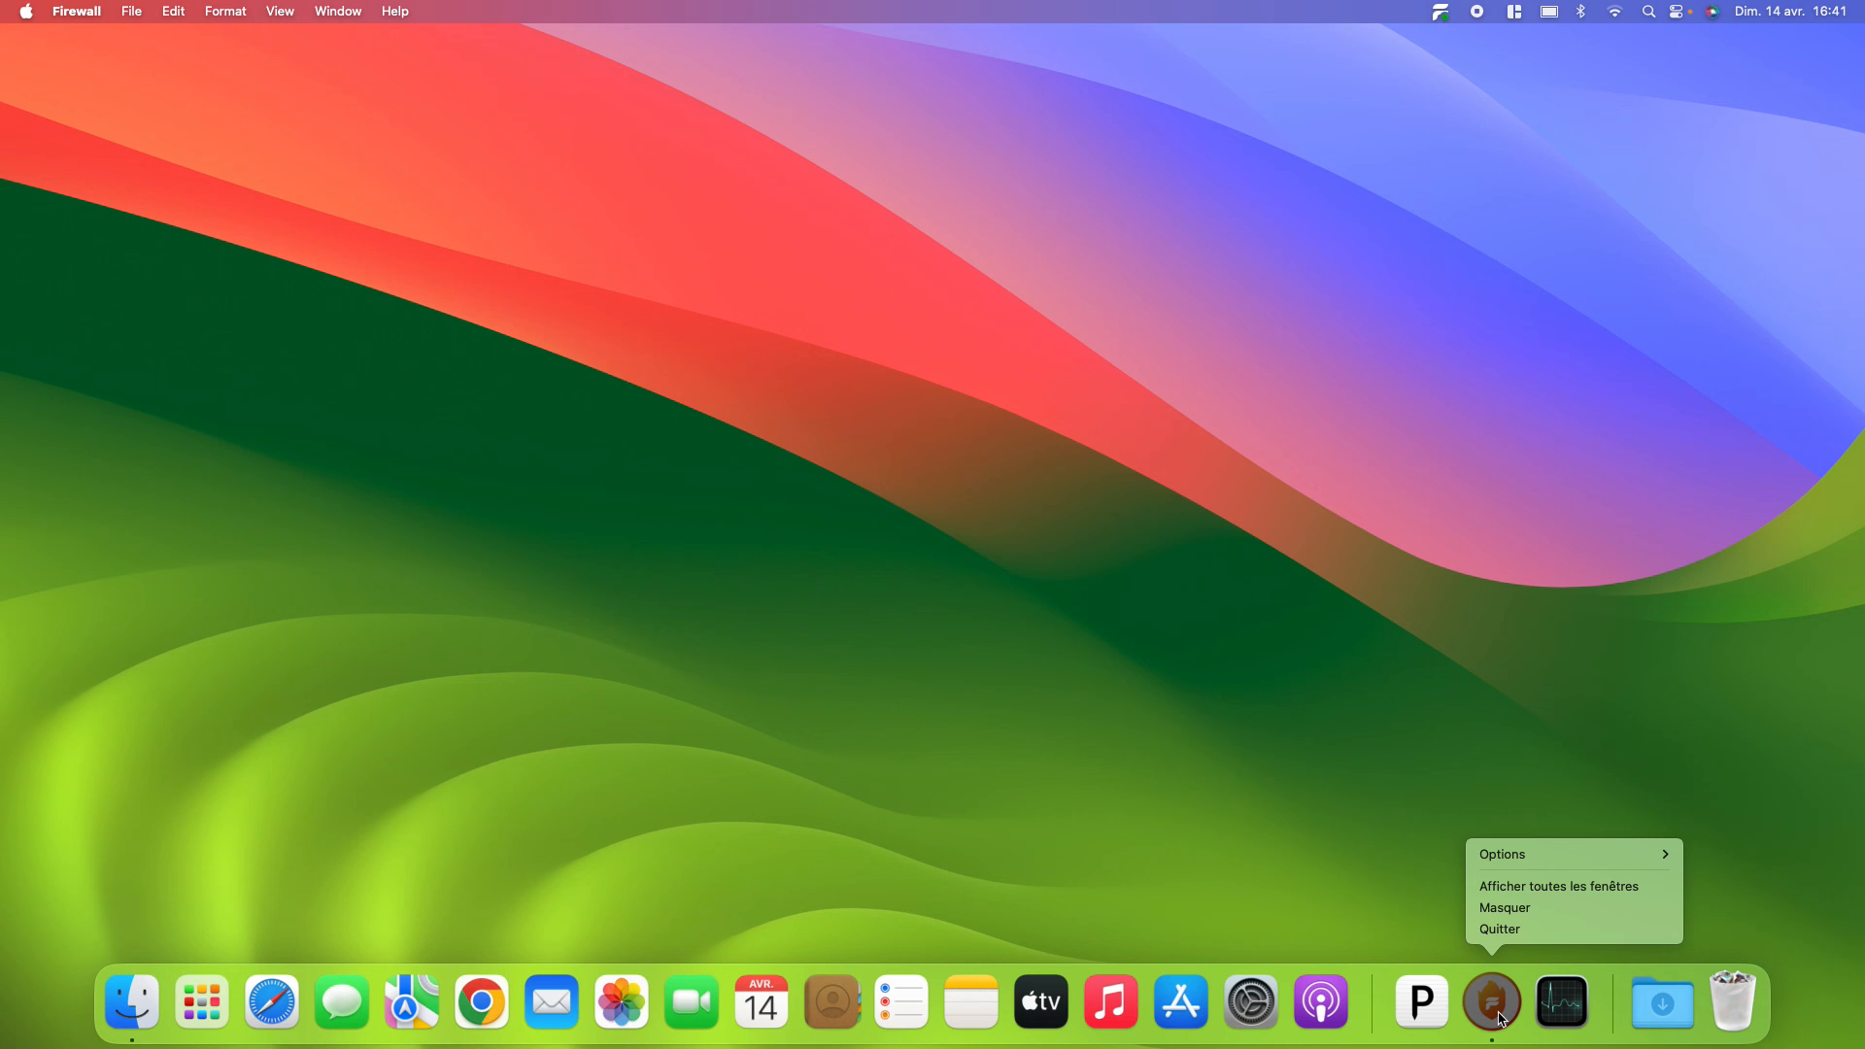
{"action": "left_click", "coordinate": [1516, 930]}
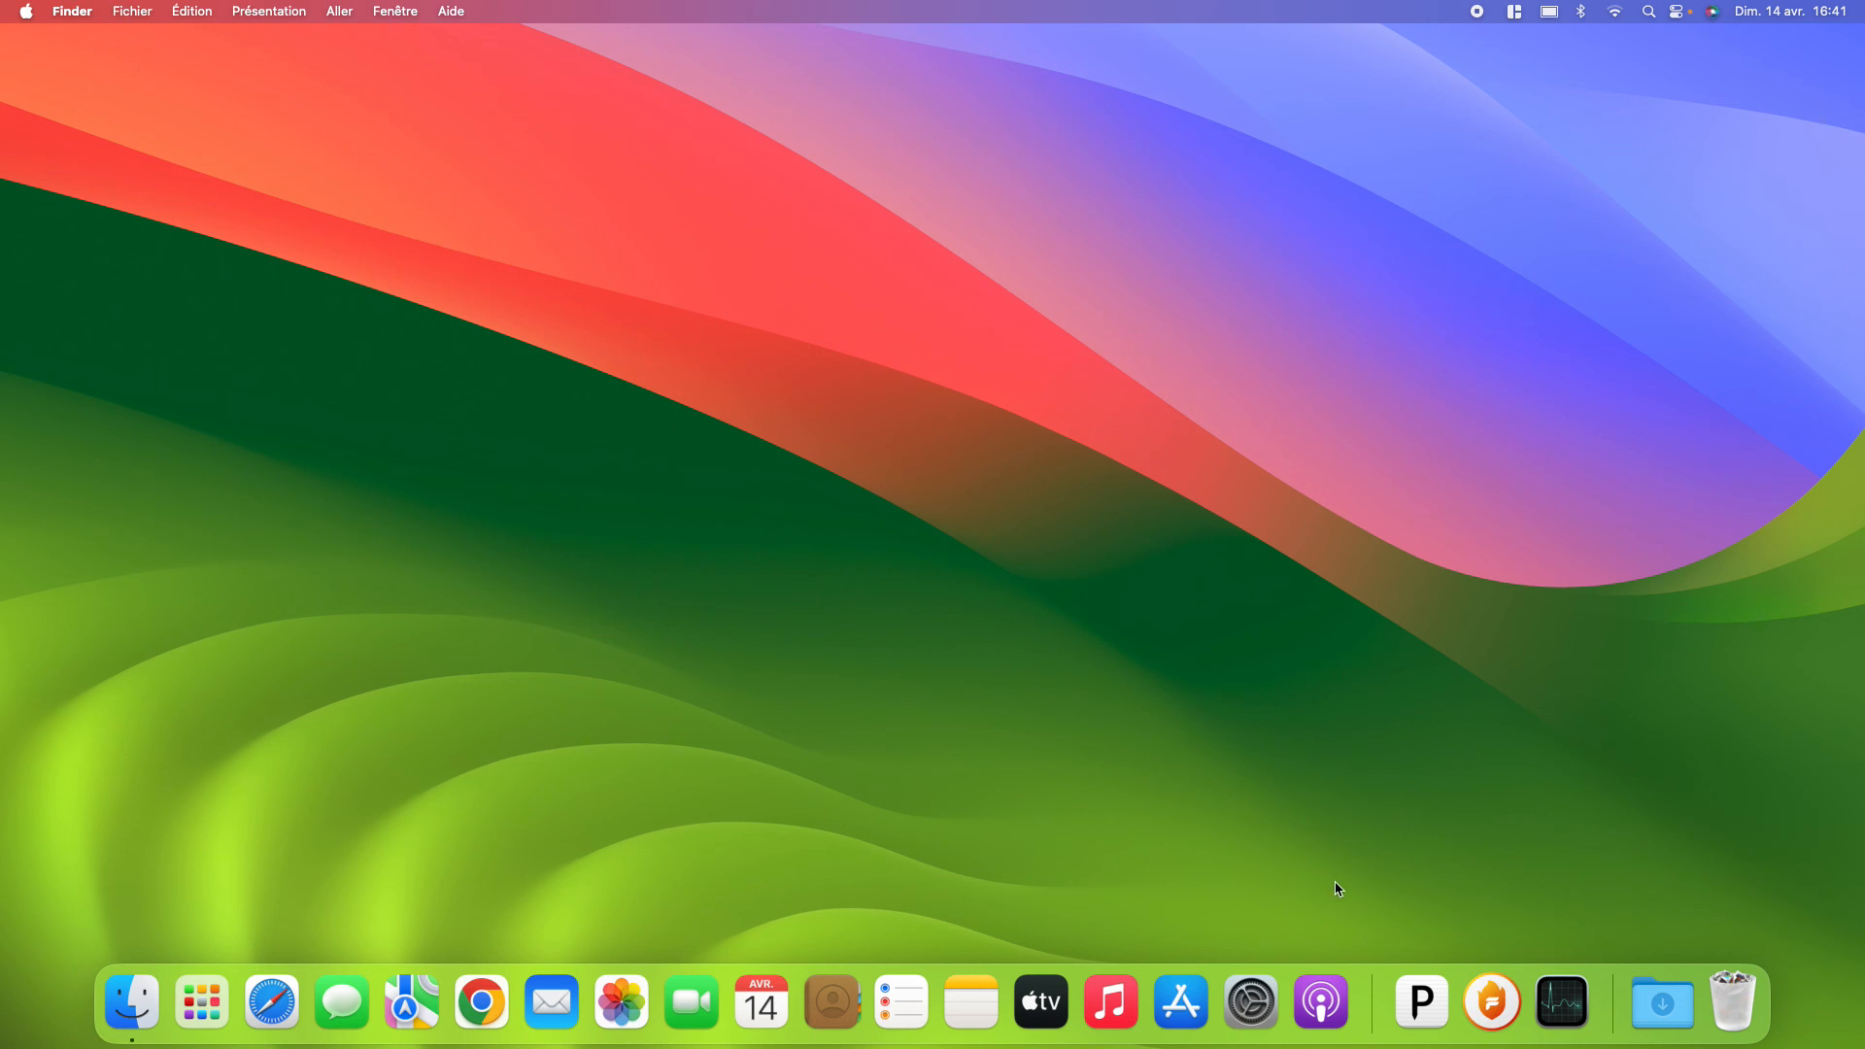
{"action": "left_click", "coordinate": [1491, 1002]}
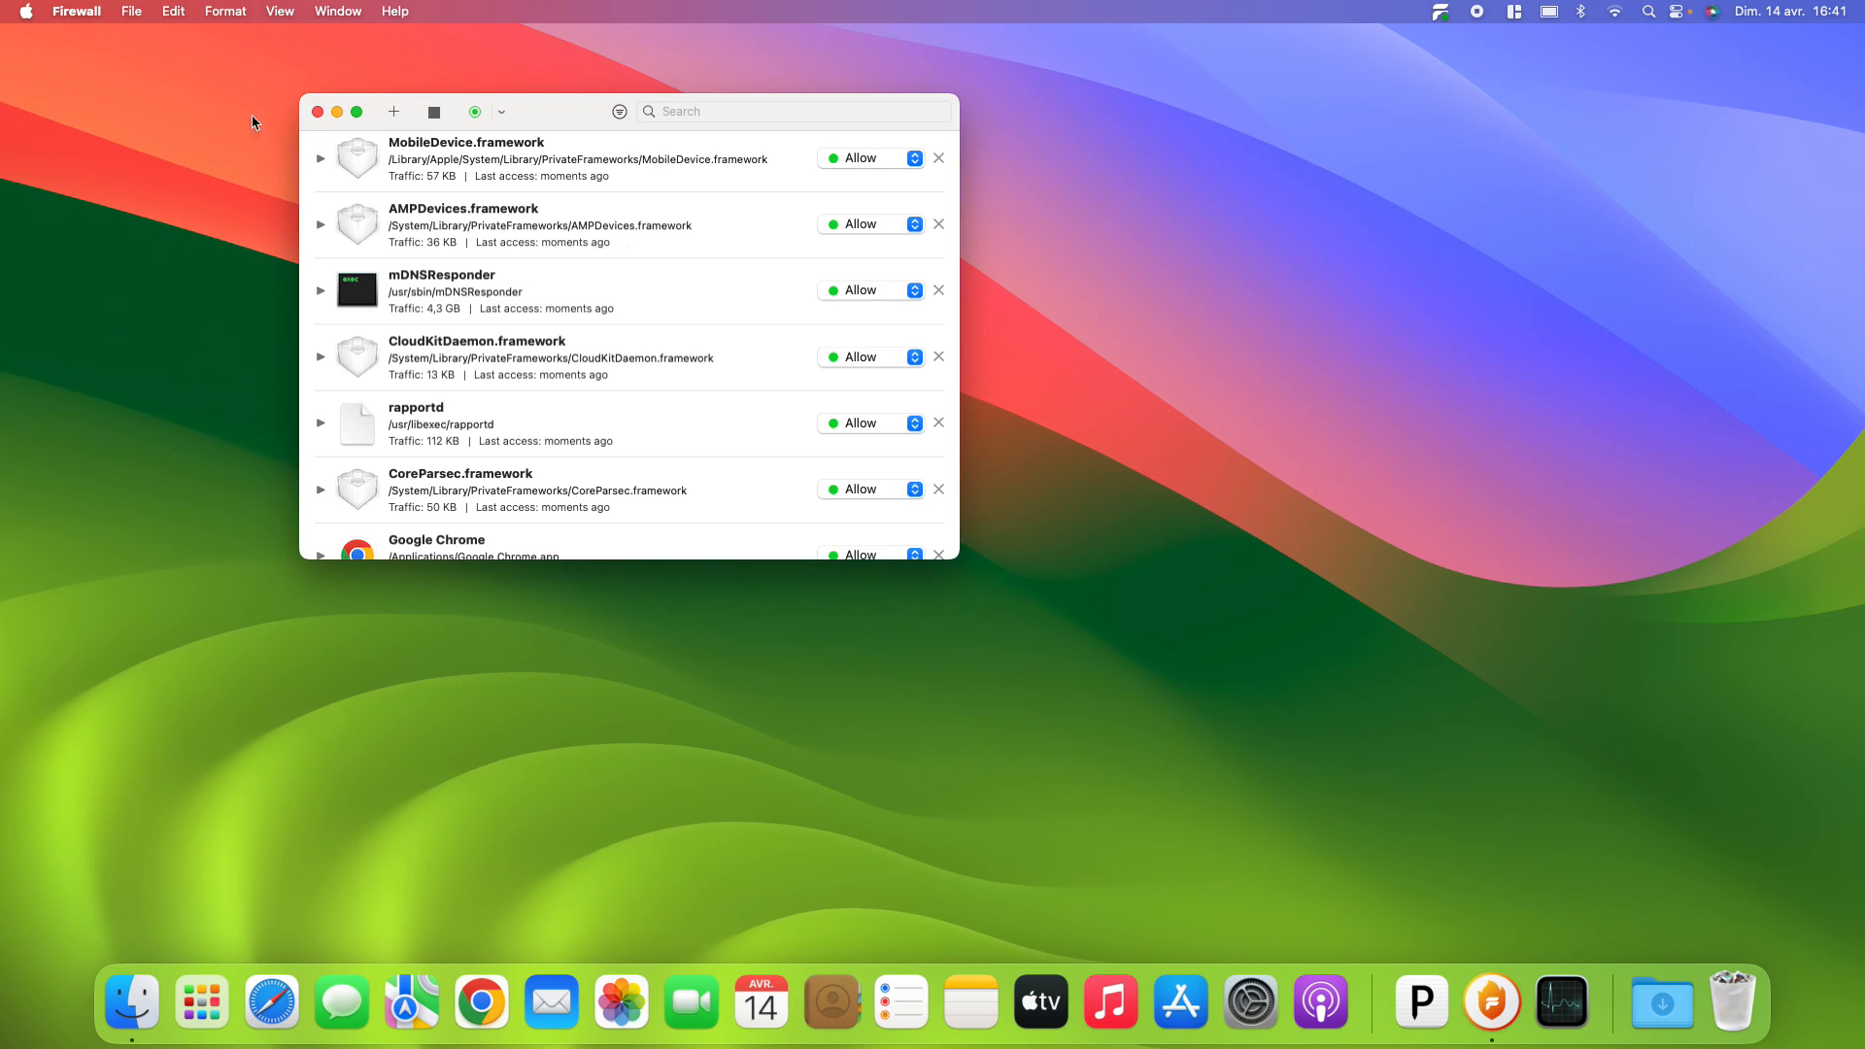
{"action": "left_click", "coordinate": [317, 111]}
- Switch to Réglages Système and check the state of the built-in Coupe-feu in the Réseau settings
{"action": "left_click", "coordinate": [1251, 1002]}
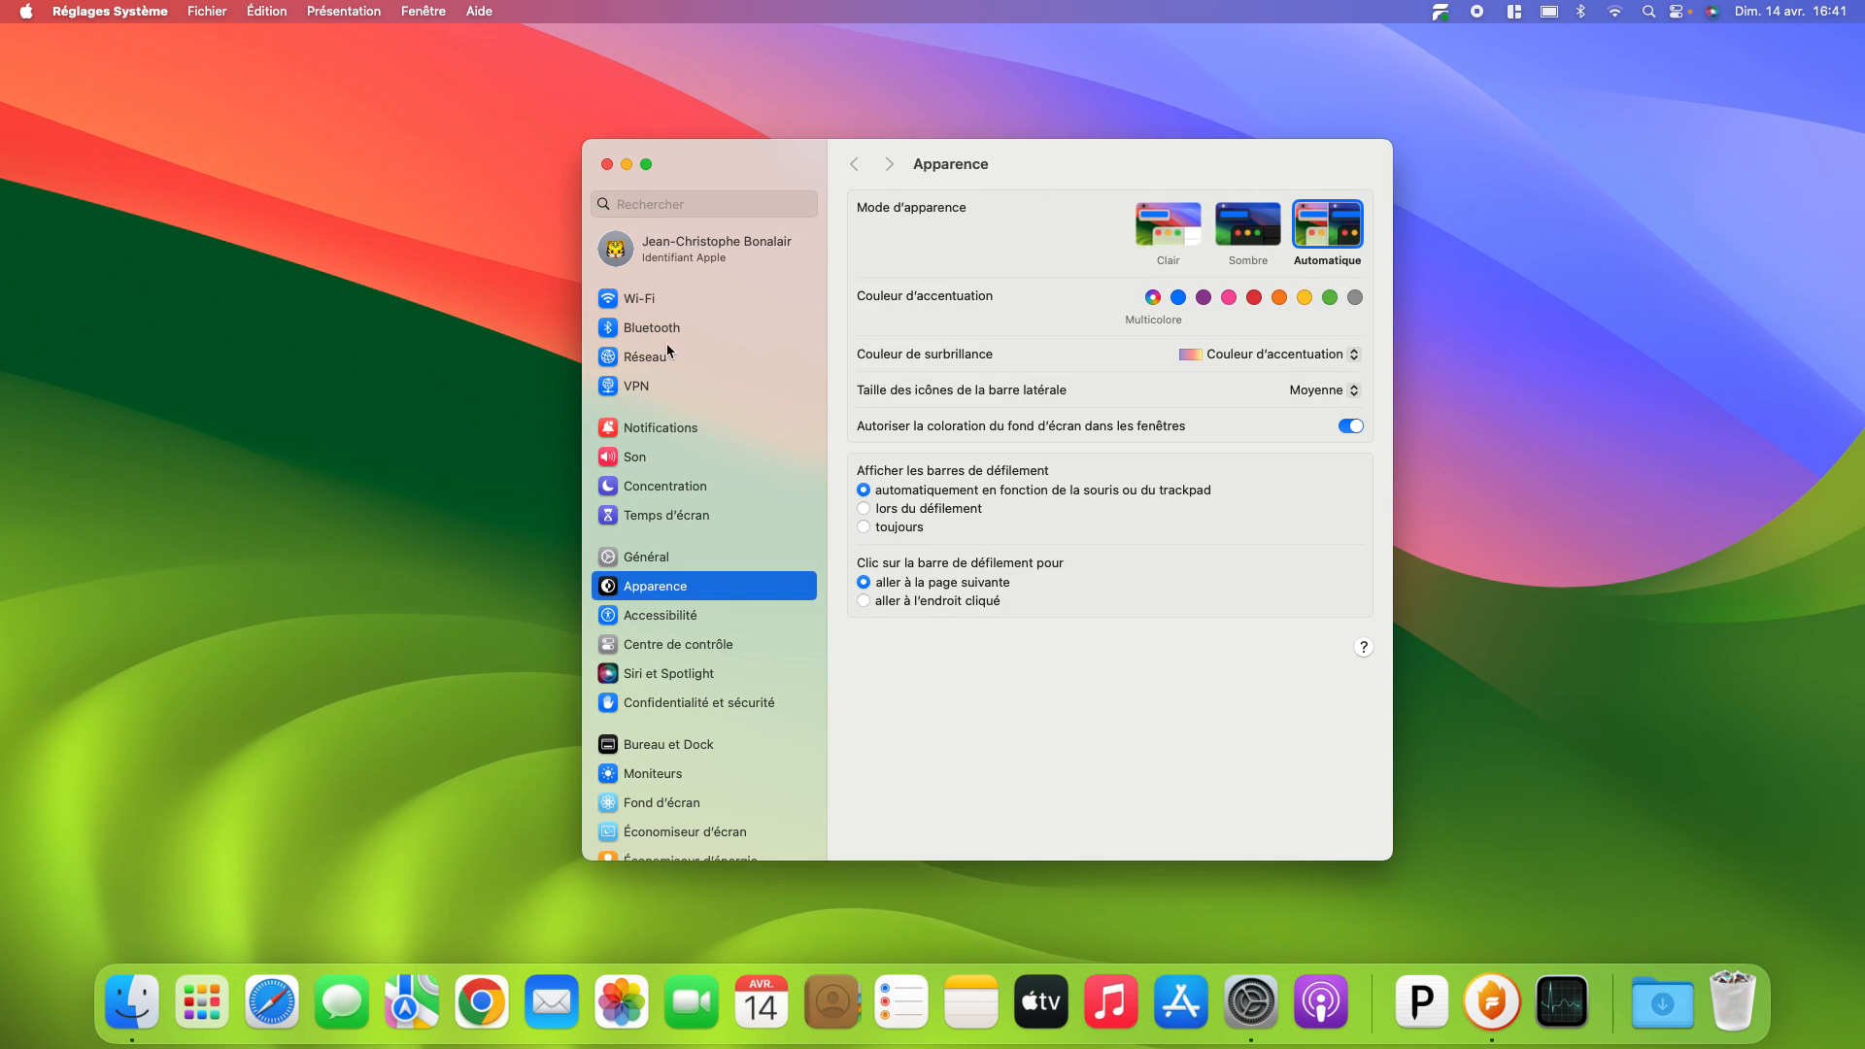
{"action": "left_click", "coordinate": [653, 353]}
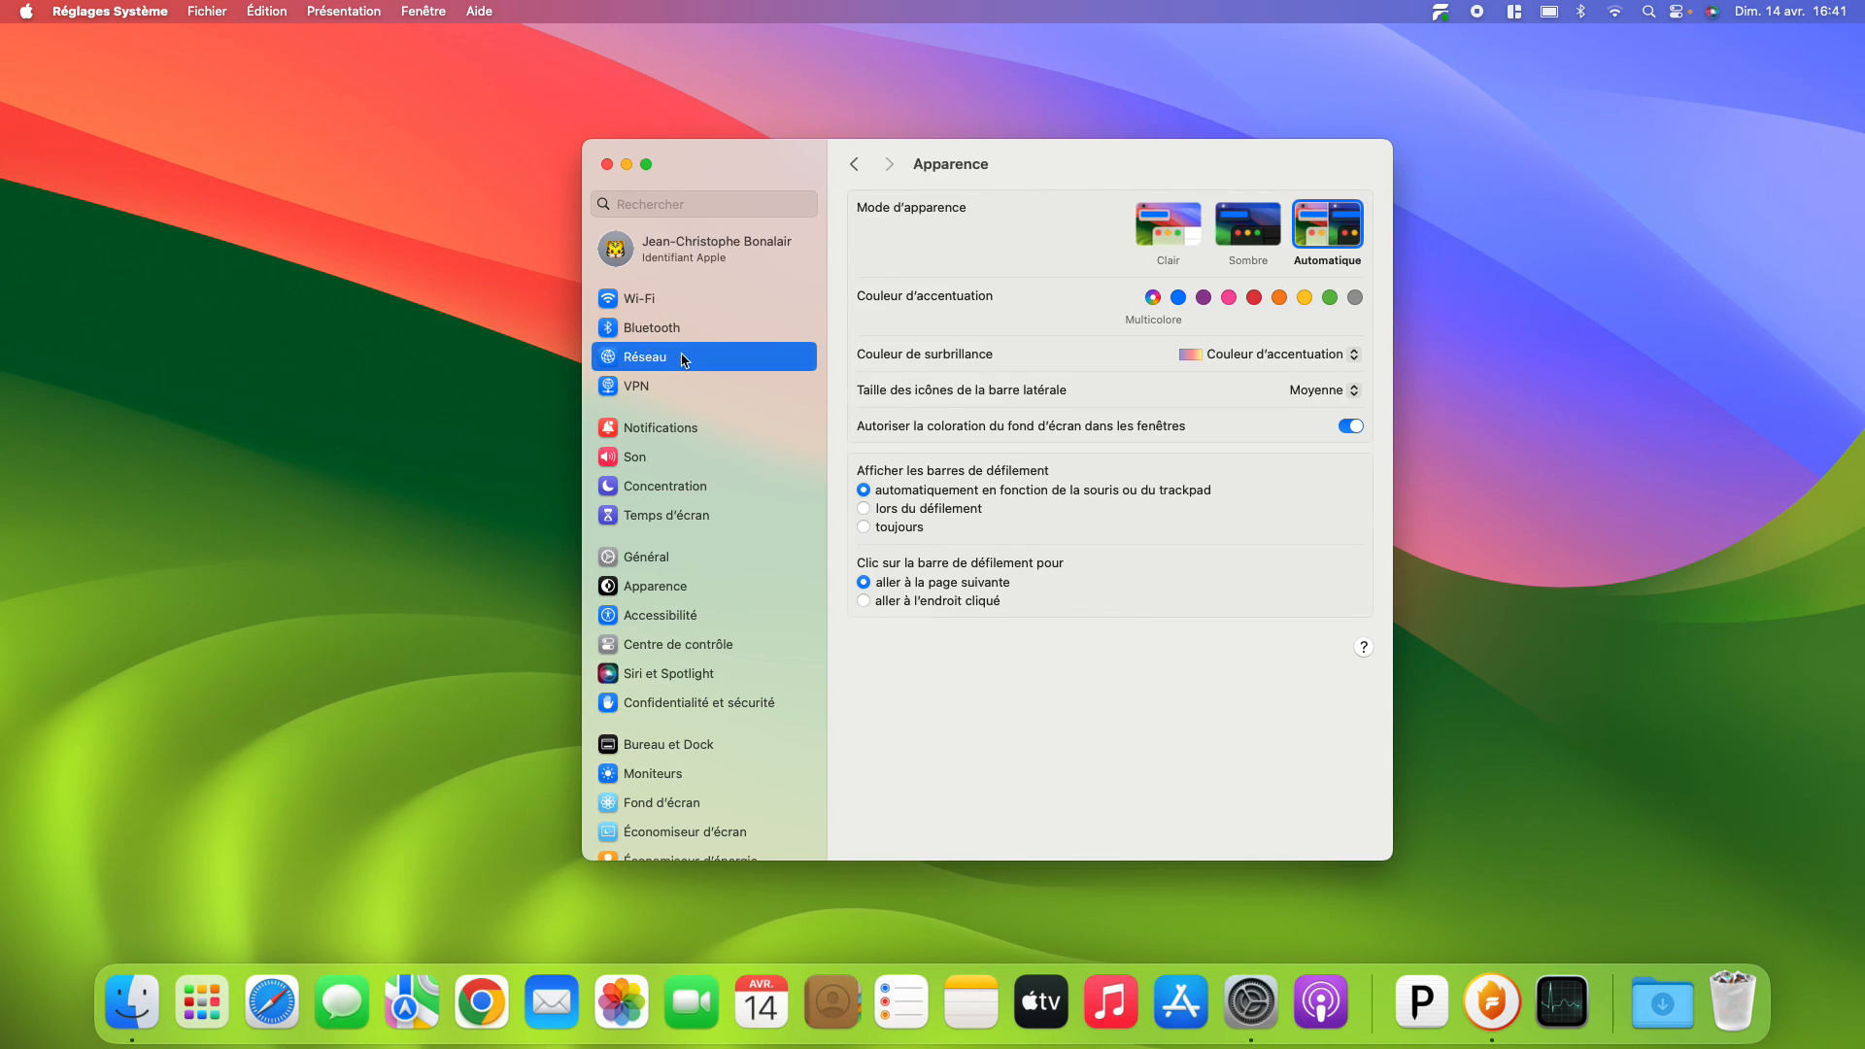
{"action": "left_click", "coordinate": [1051, 323]}
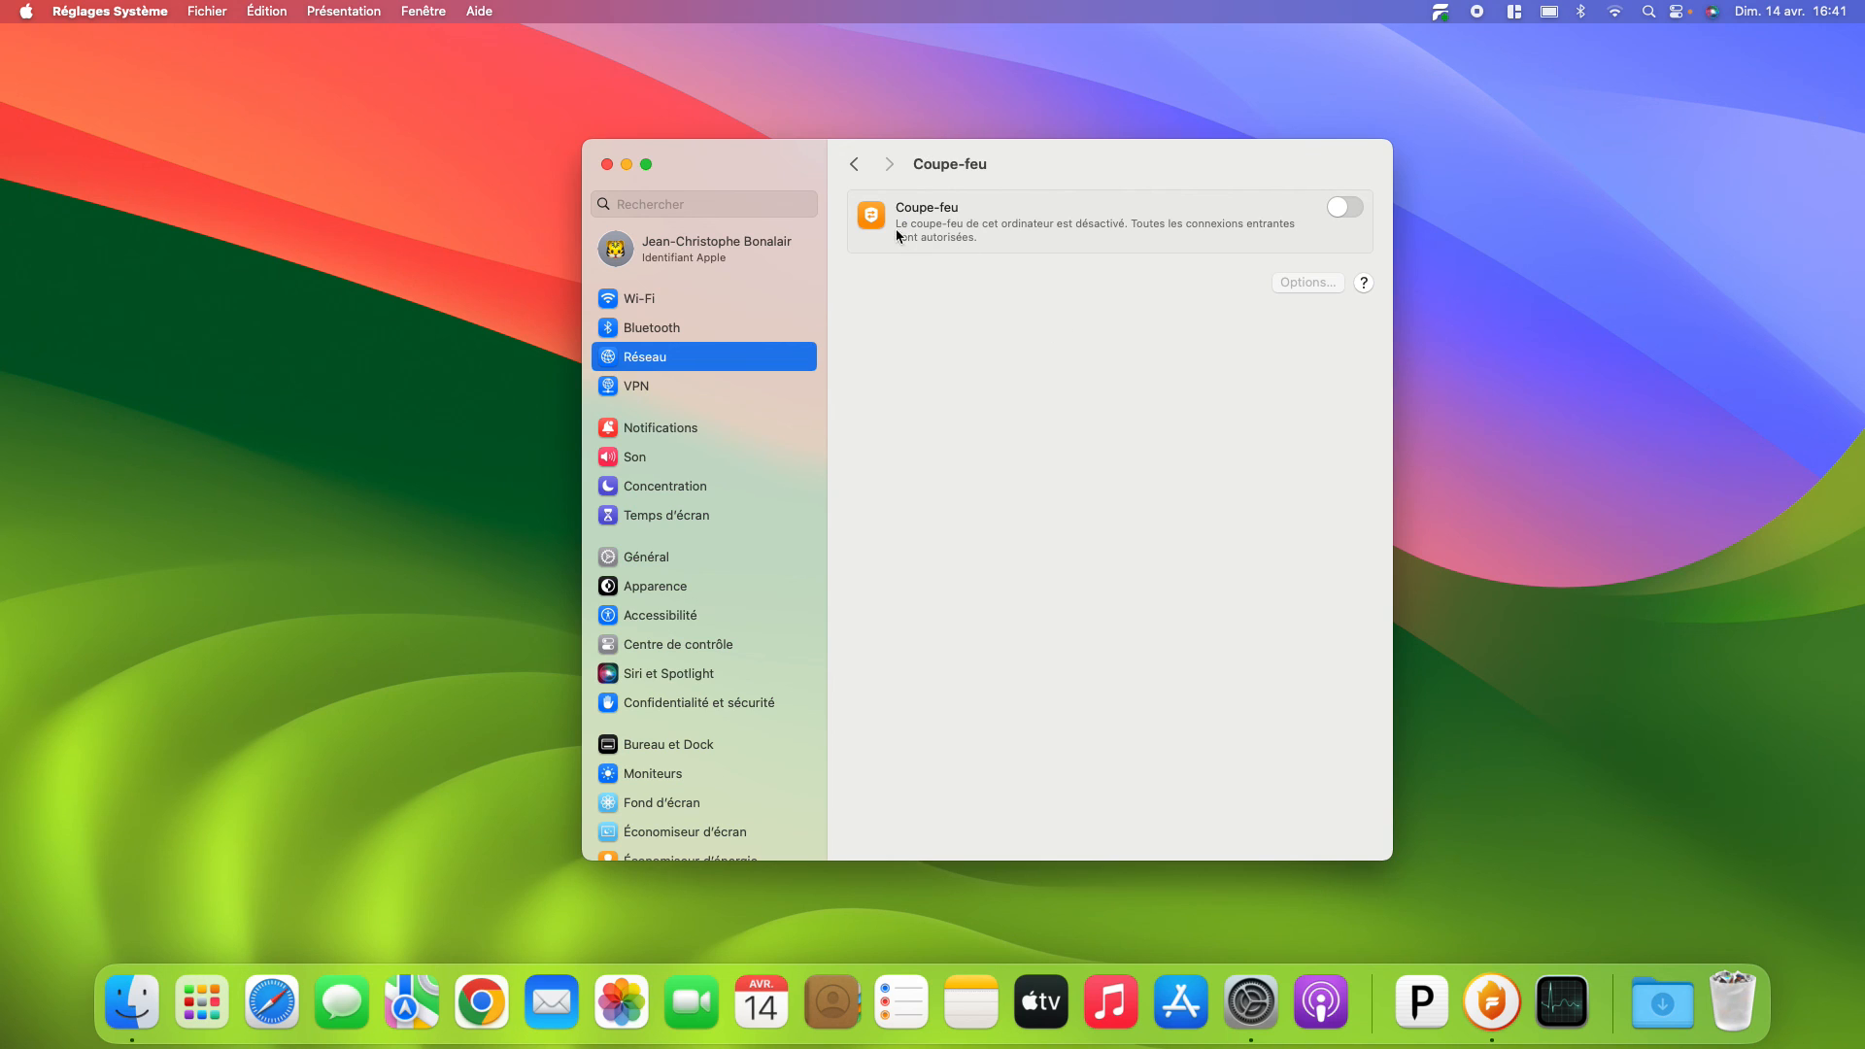
- Look at Firewall's status menu alongside the Coupe-feu settings and close the Réglages Système window
{"action": "left_click", "coordinate": [1440, 11]}
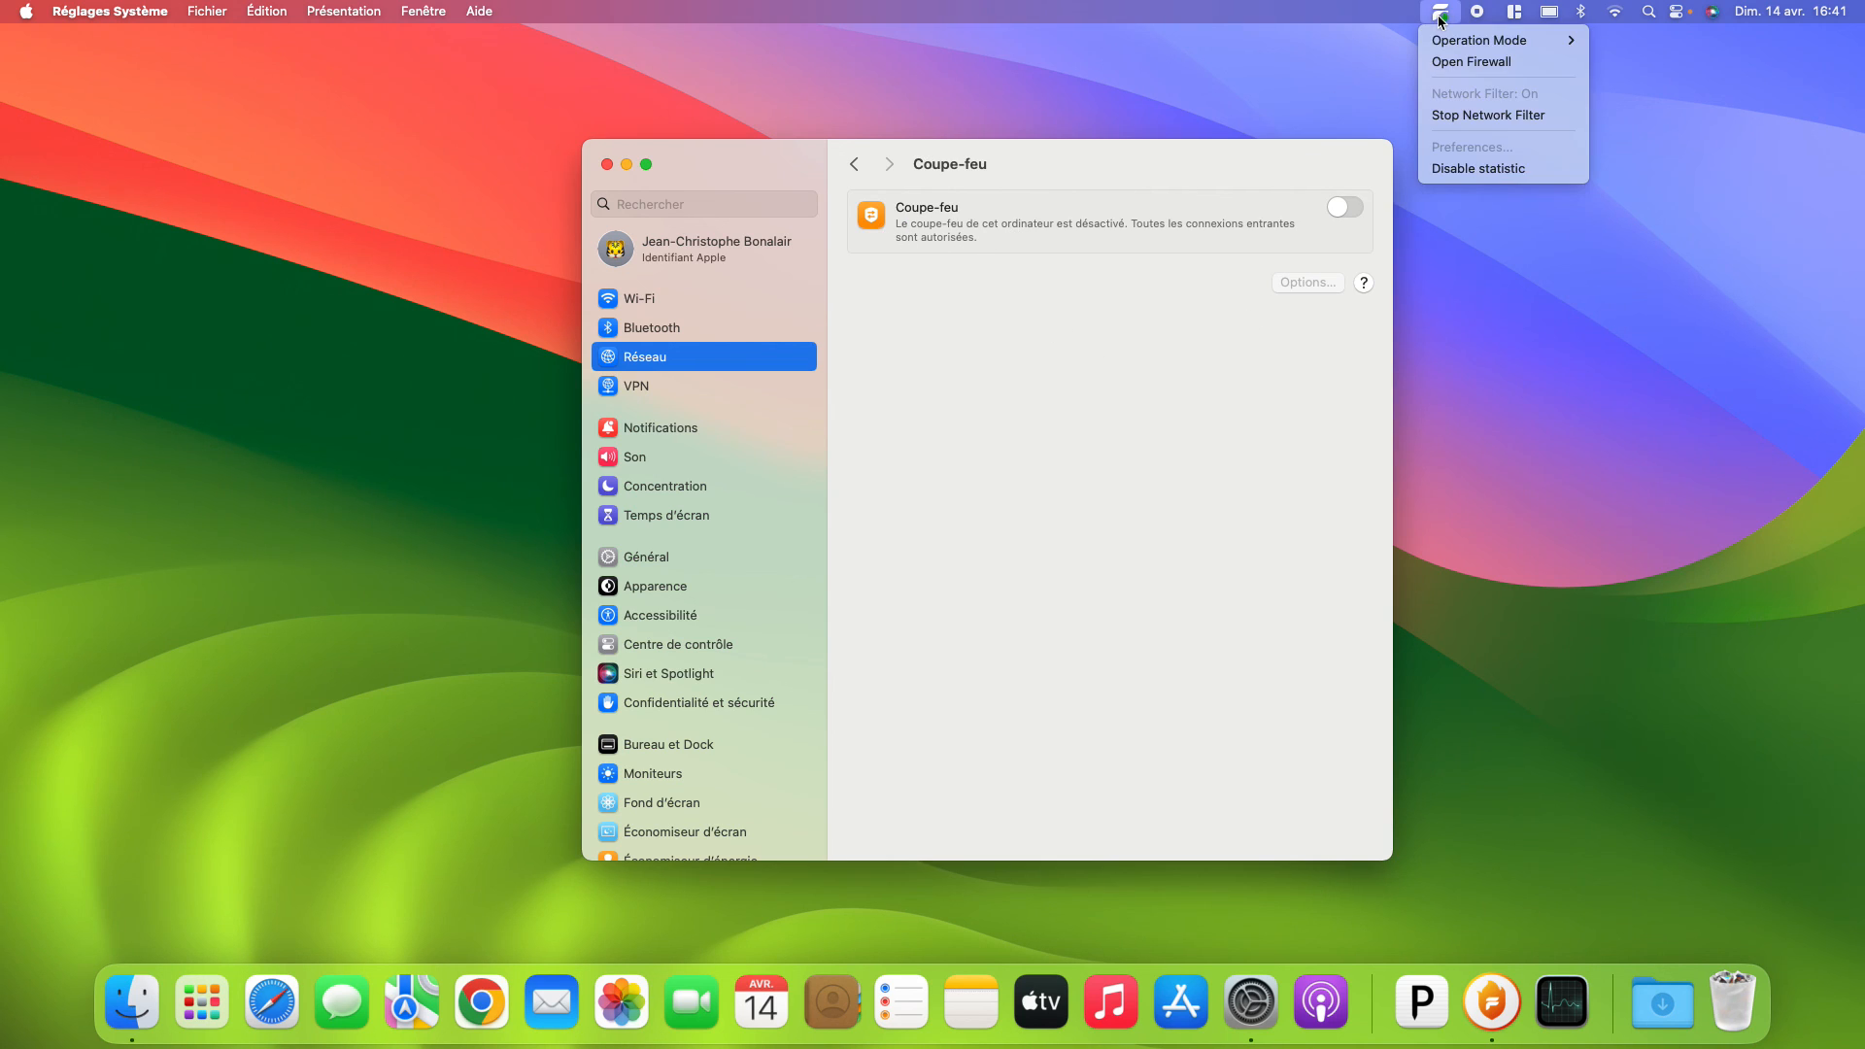
{"action": "left_click", "coordinate": [1191, 283]}
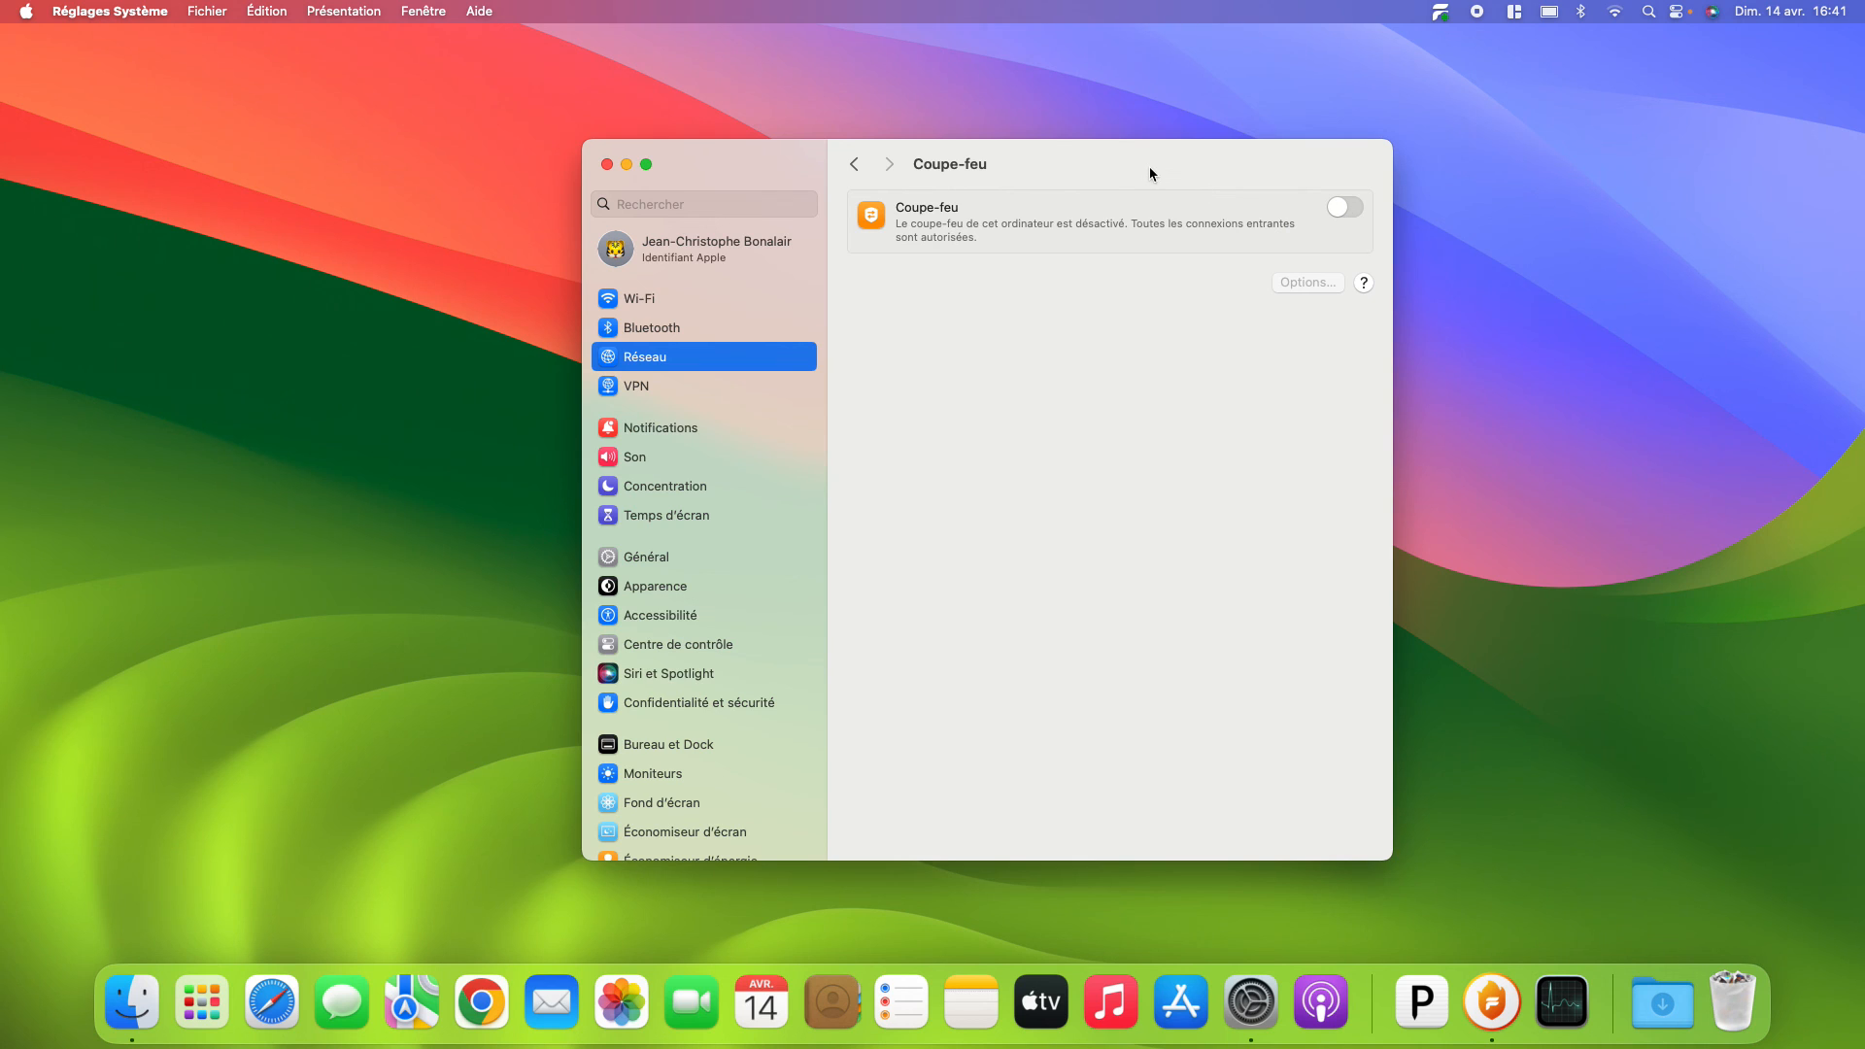
{"action": "left_click_drag", "start_coordinate": [1153, 173], "coordinate": [900, 161]}
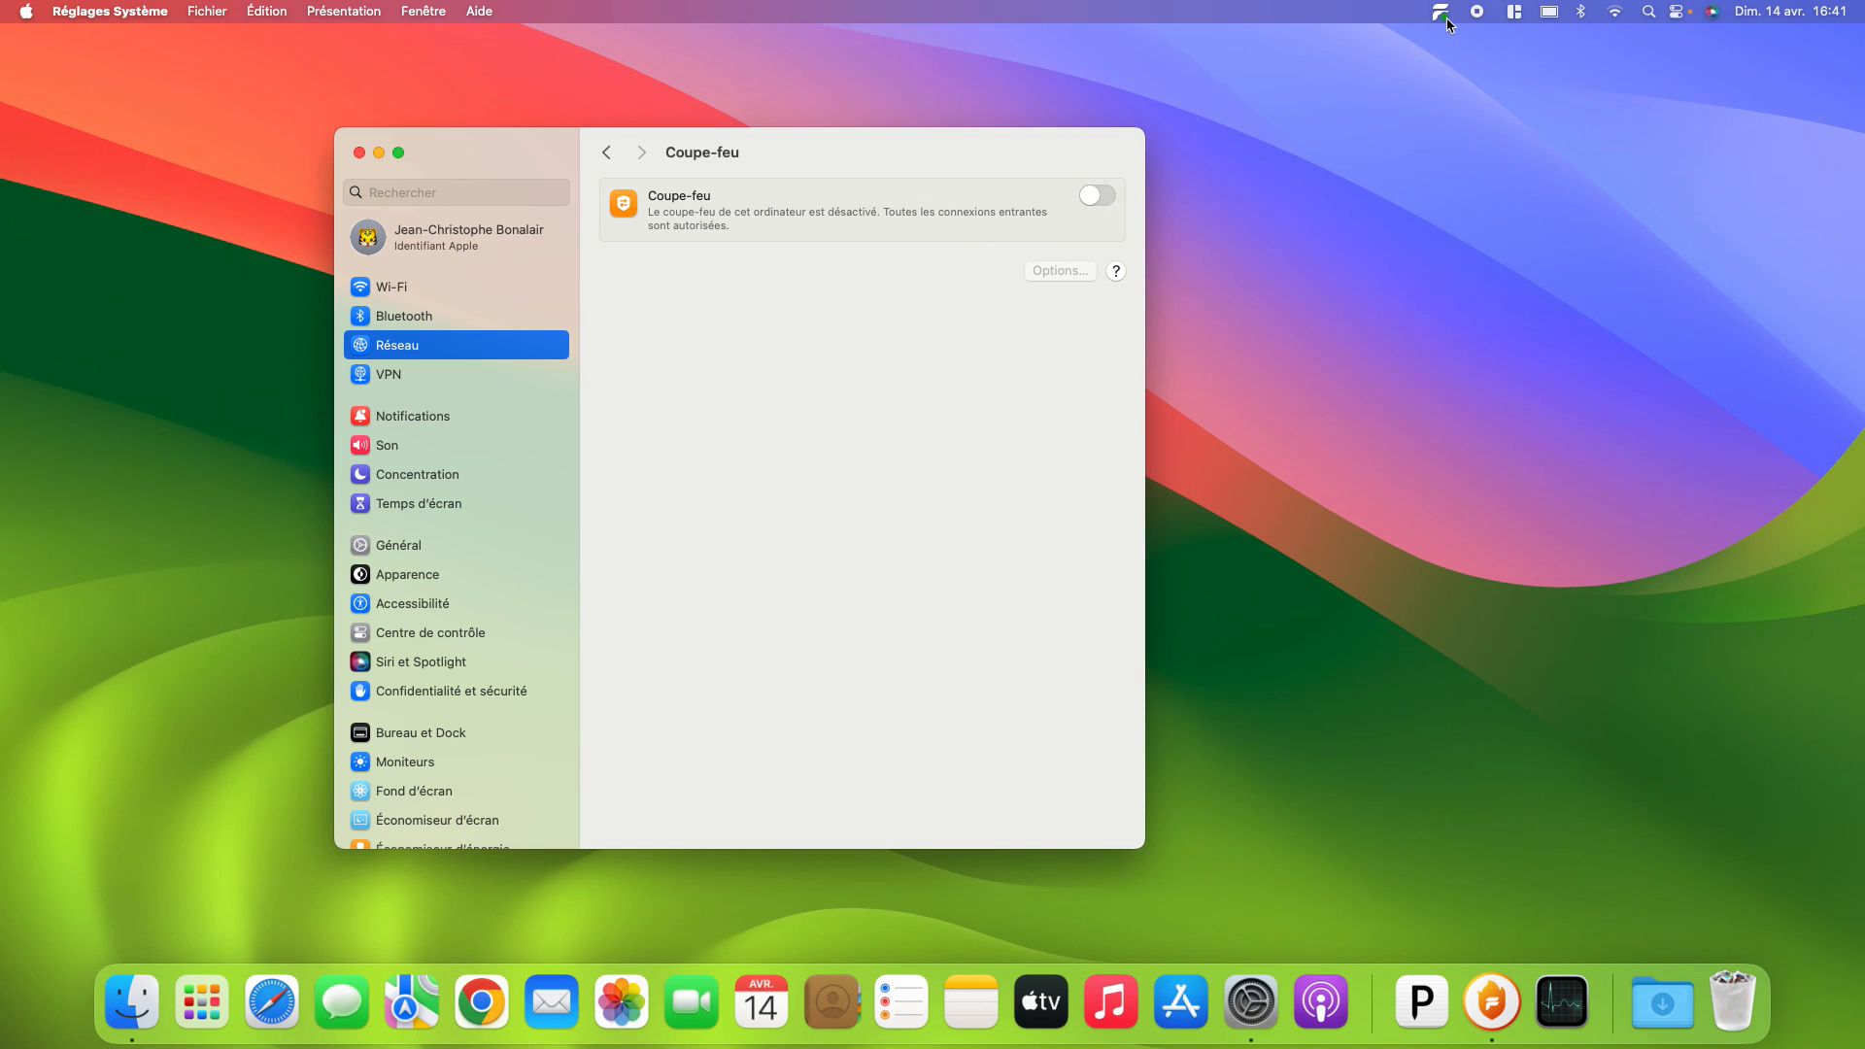
{"action": "left_click", "coordinate": [359, 153]}
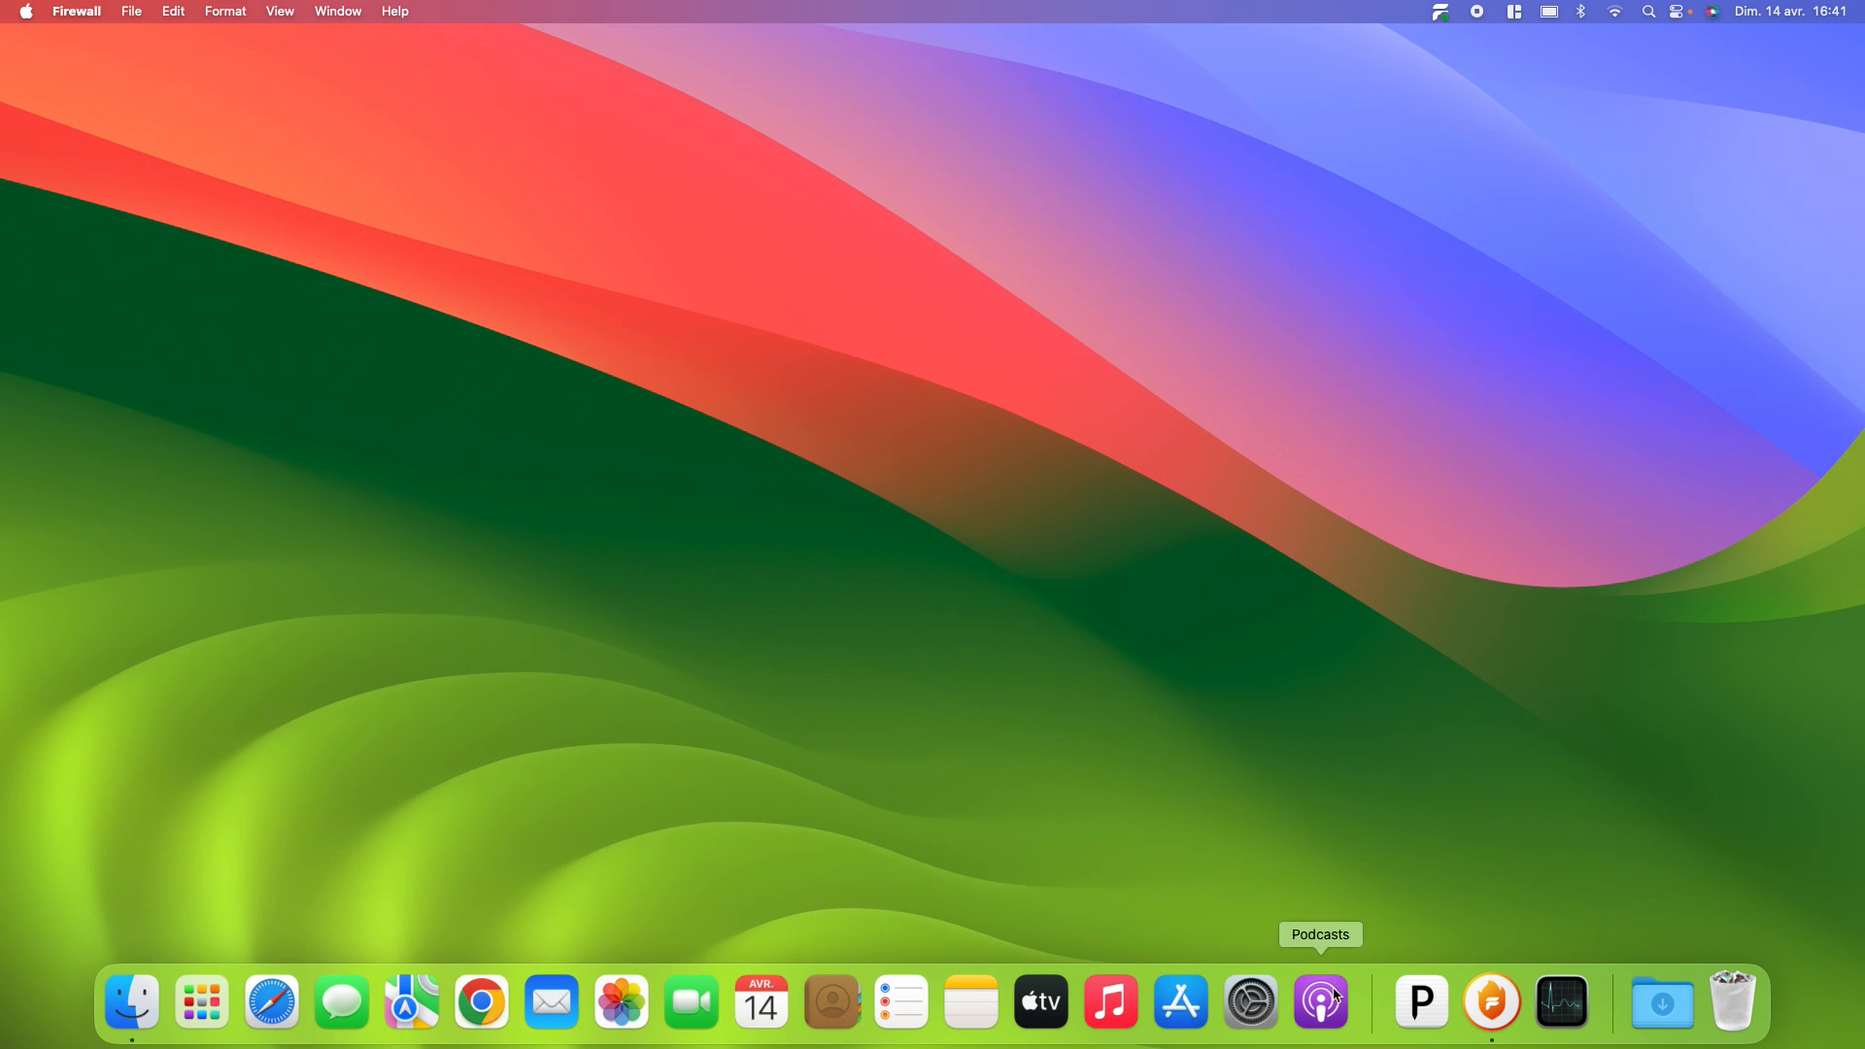
- Reopen the Firewall window and enlarge it to show more app rules
{"action": "left_click", "coordinate": [1493, 1003]}
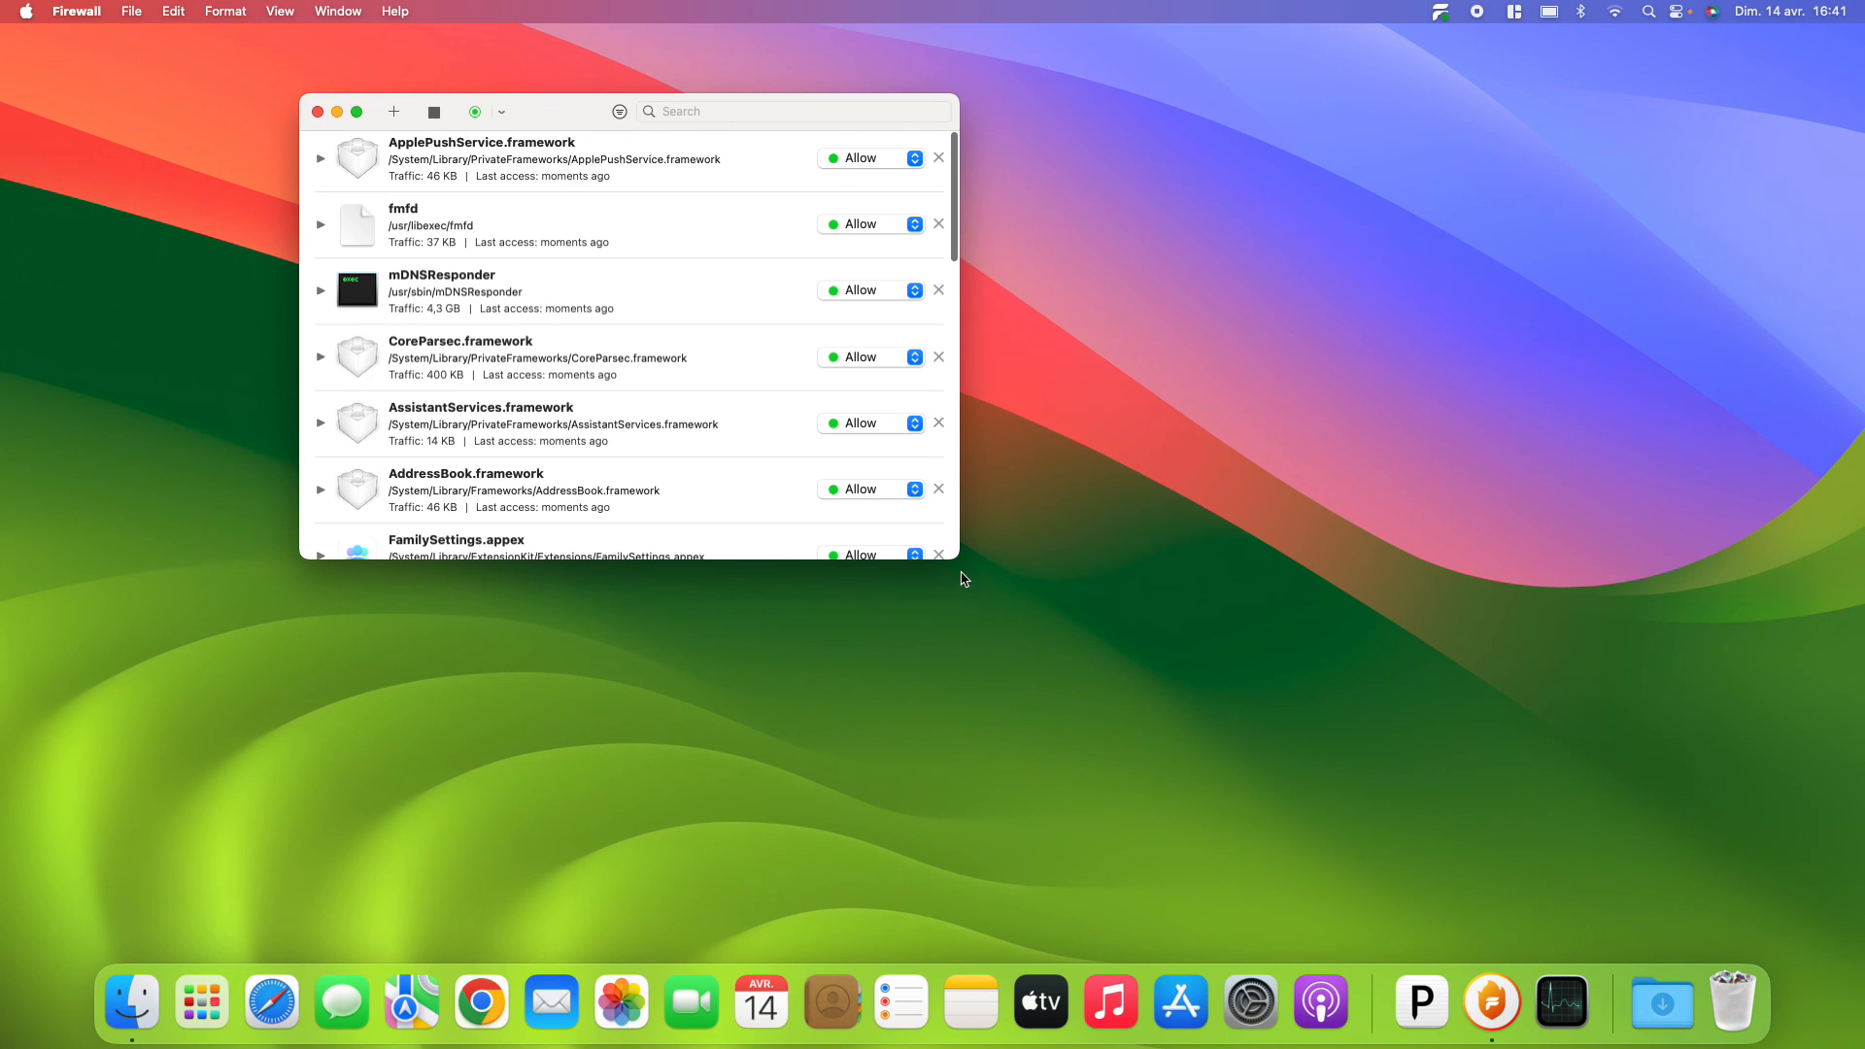
{"action": "left_click_drag", "start_coordinate": [958, 558], "coordinate": [1498, 821]}
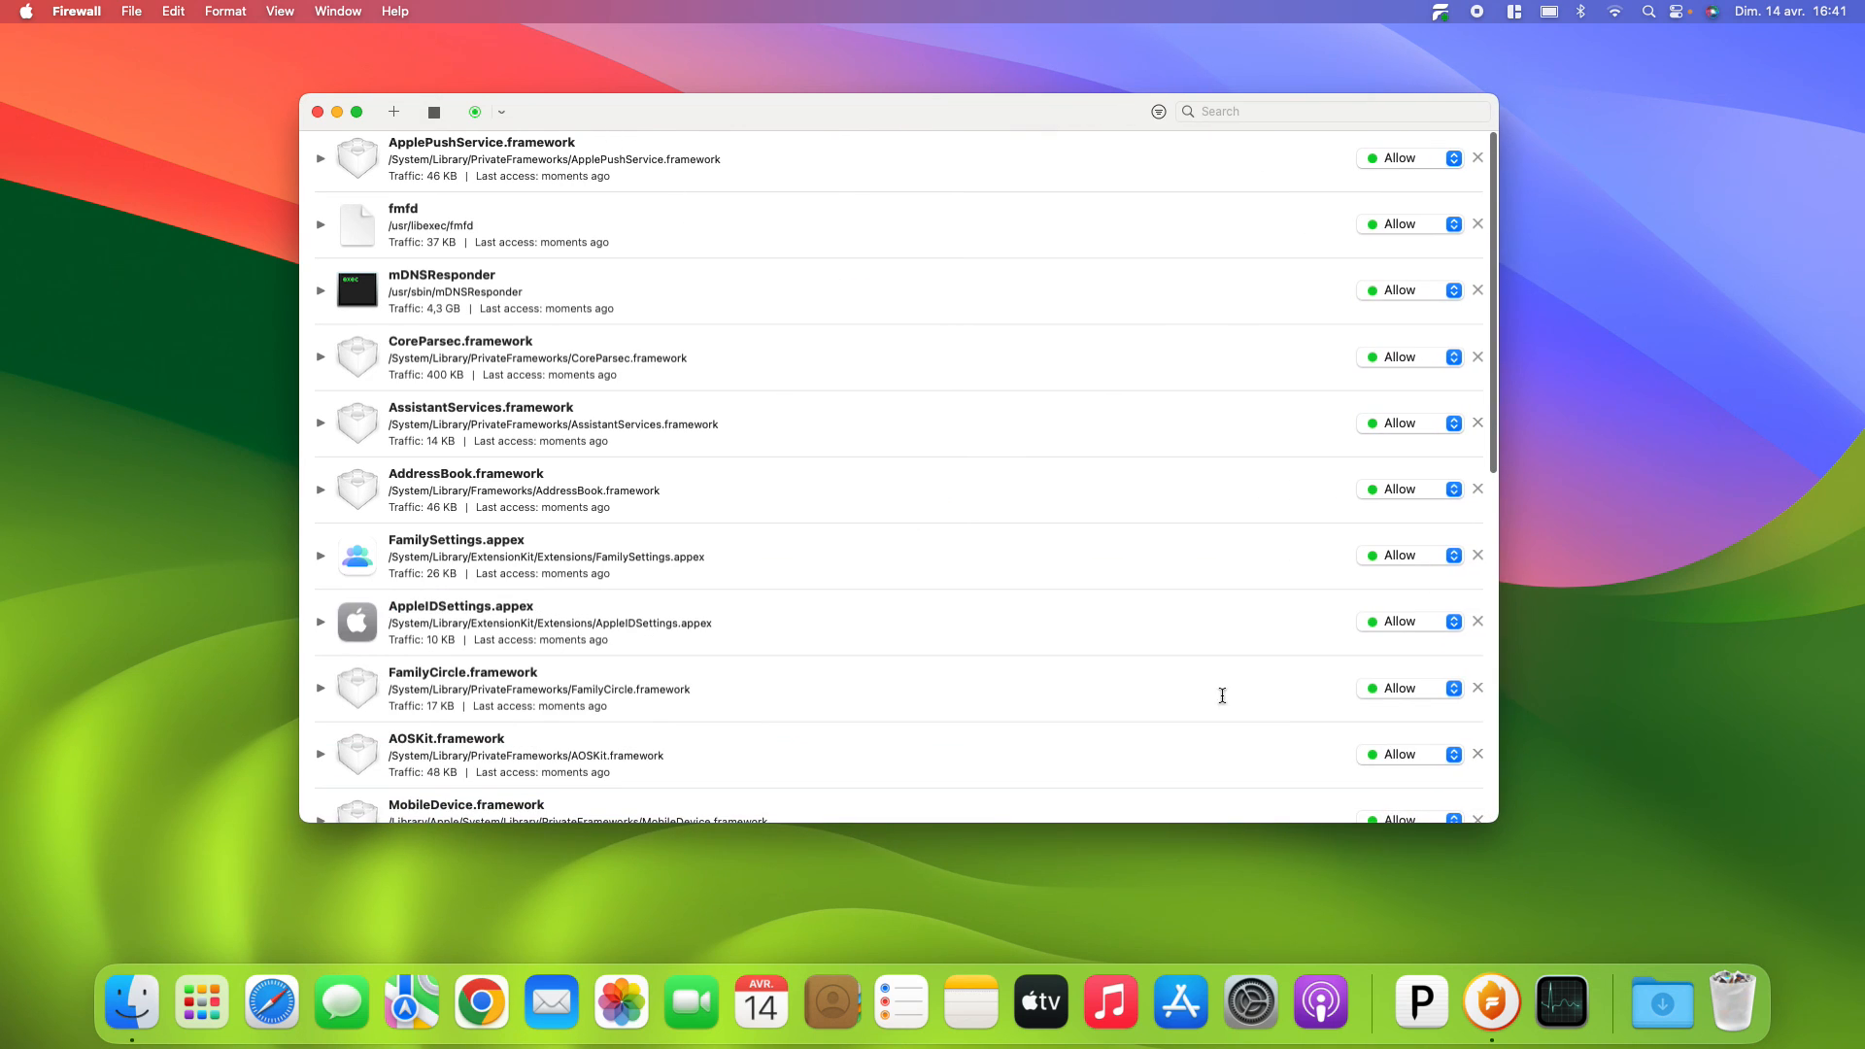
- Examine the operation mode choices and the full list of allowed and blocked apps and services in Firewall
{"action": "left_click", "coordinate": [501, 112]}
{"action": "left_click", "coordinate": [583, 131]}
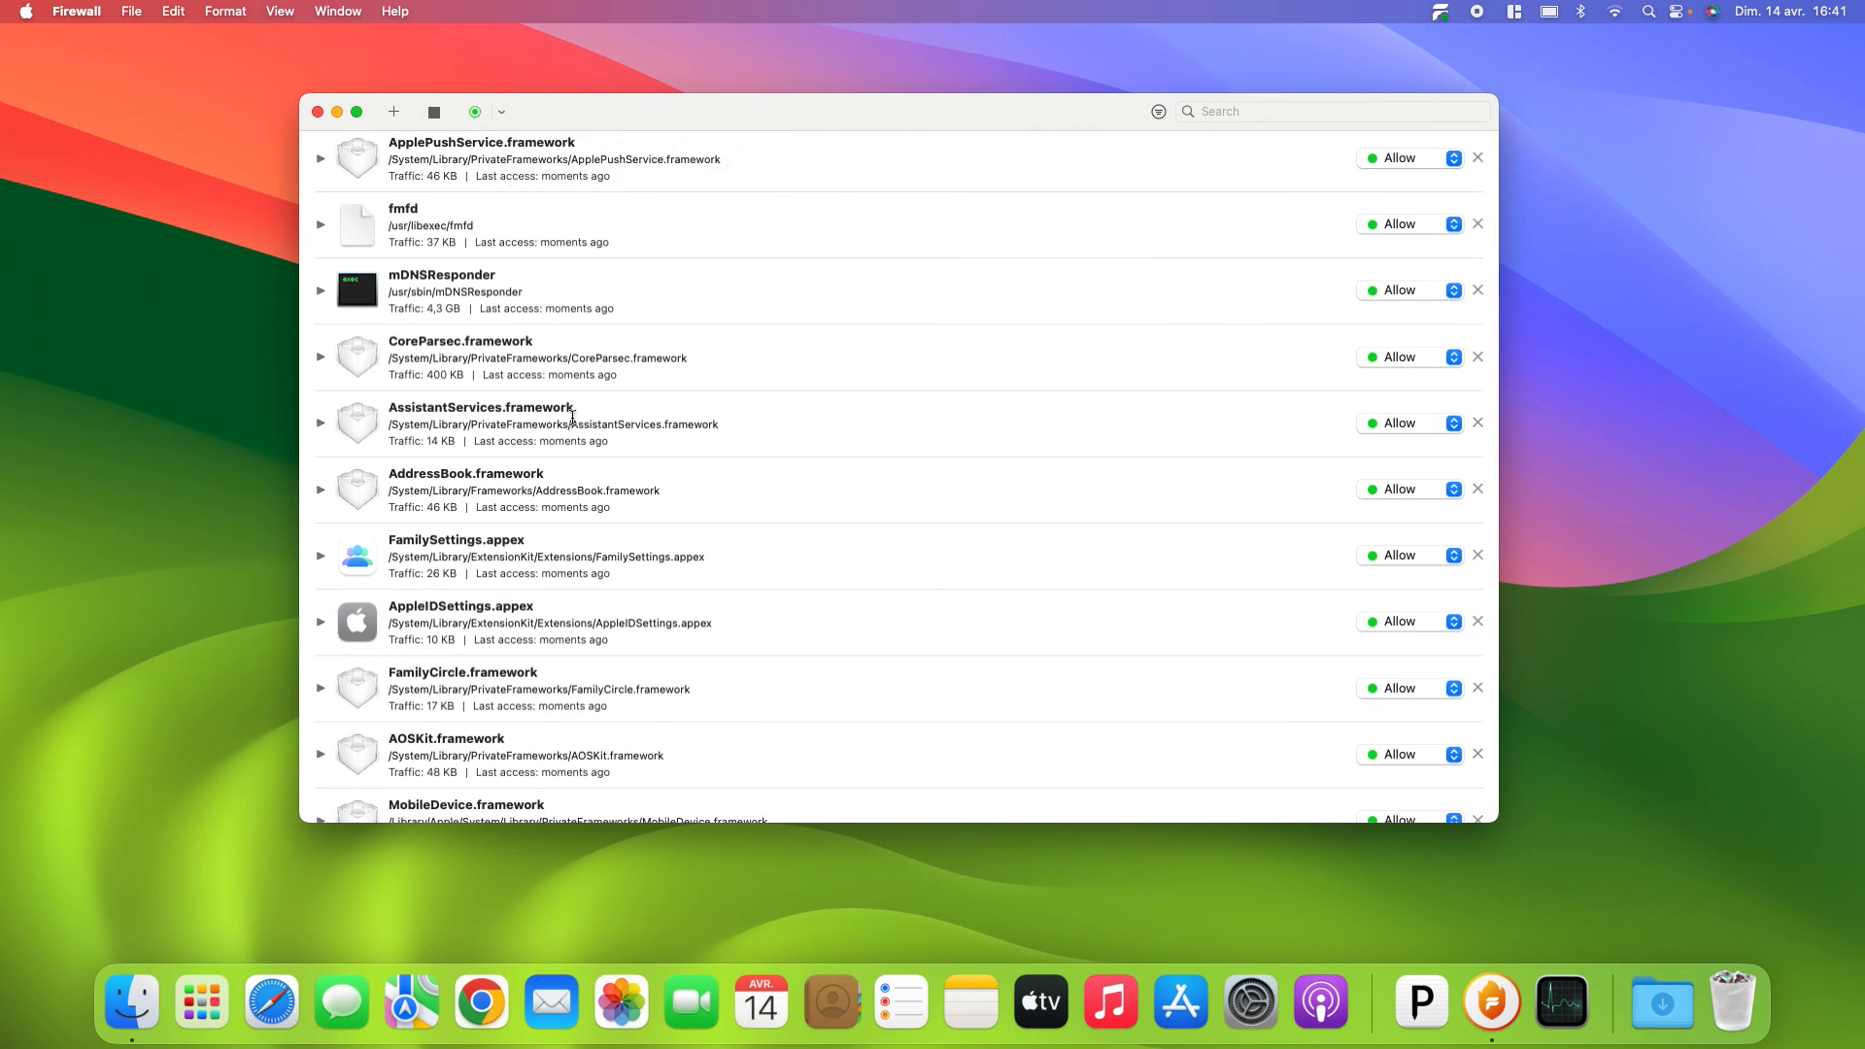
{"action": "scroll", "coordinate": [602, 545], "scroll_direction": "down", "scroll_amount": 8}
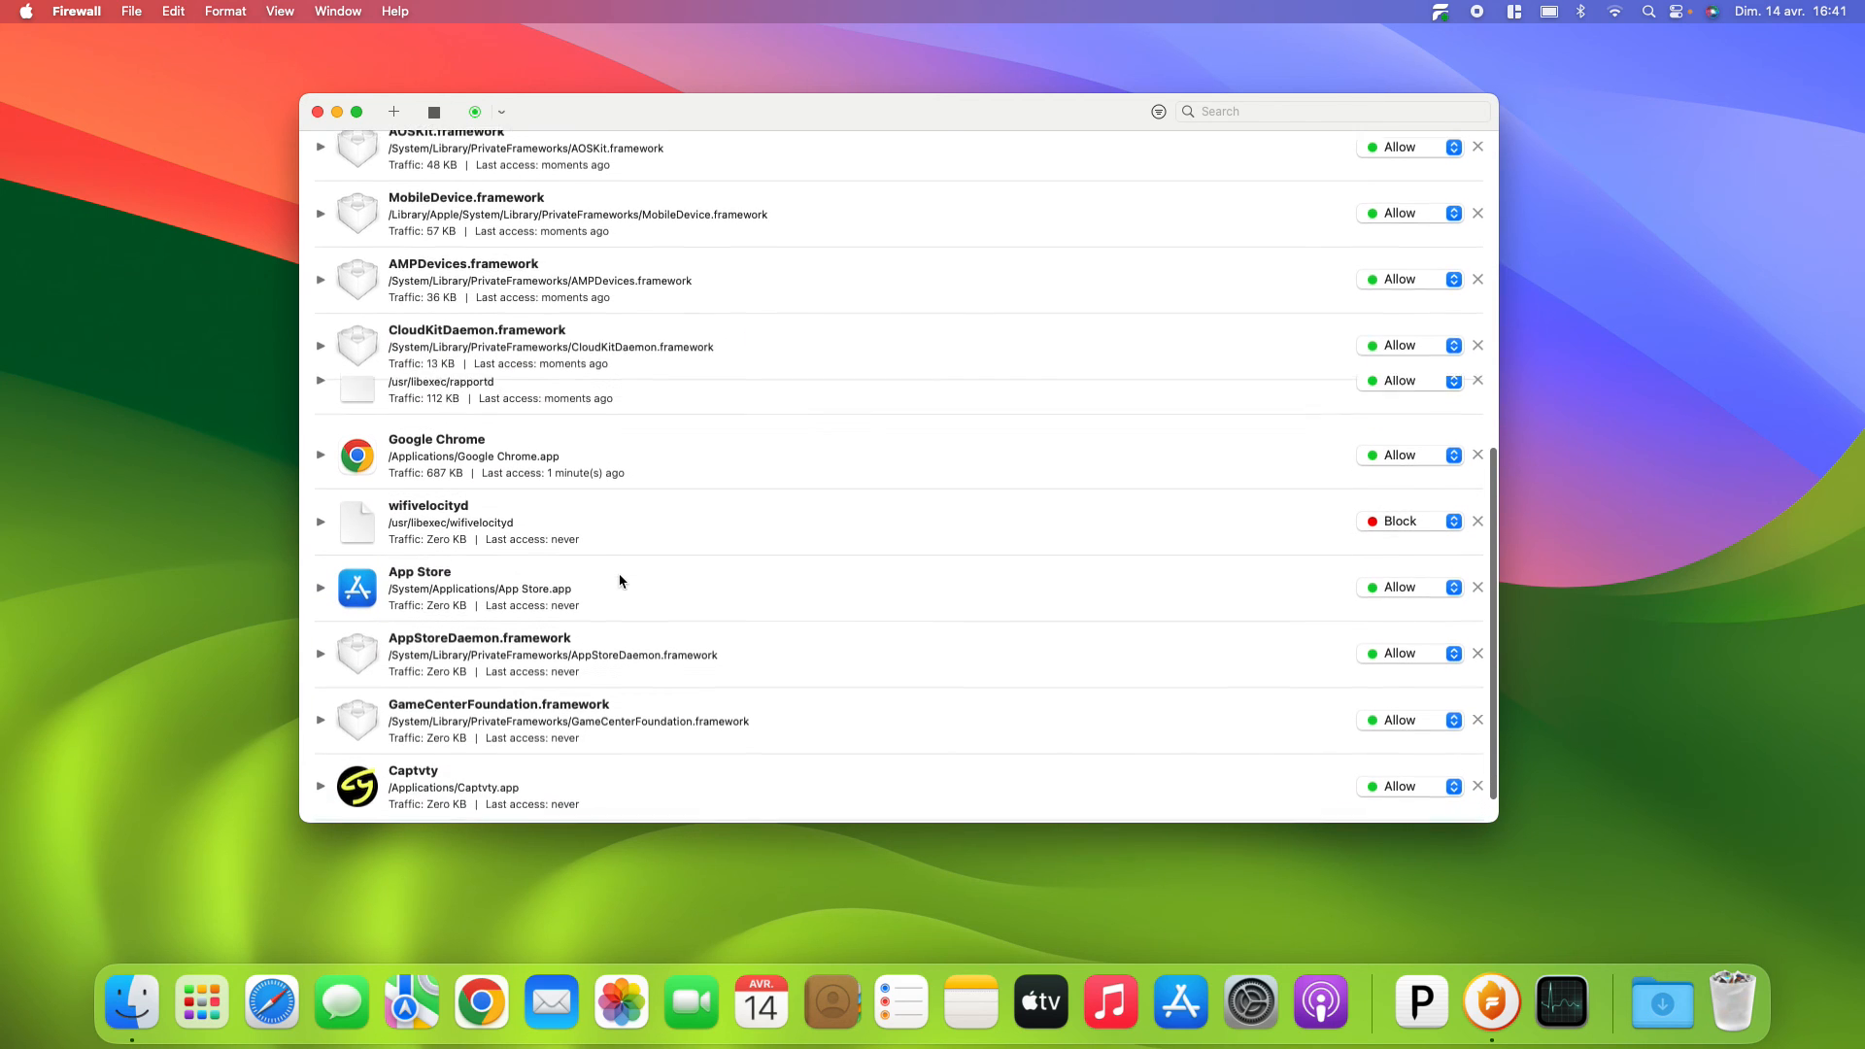
{"action": "scroll", "coordinate": [685, 587], "scroll_direction": "down", "scroll_amount": 1}
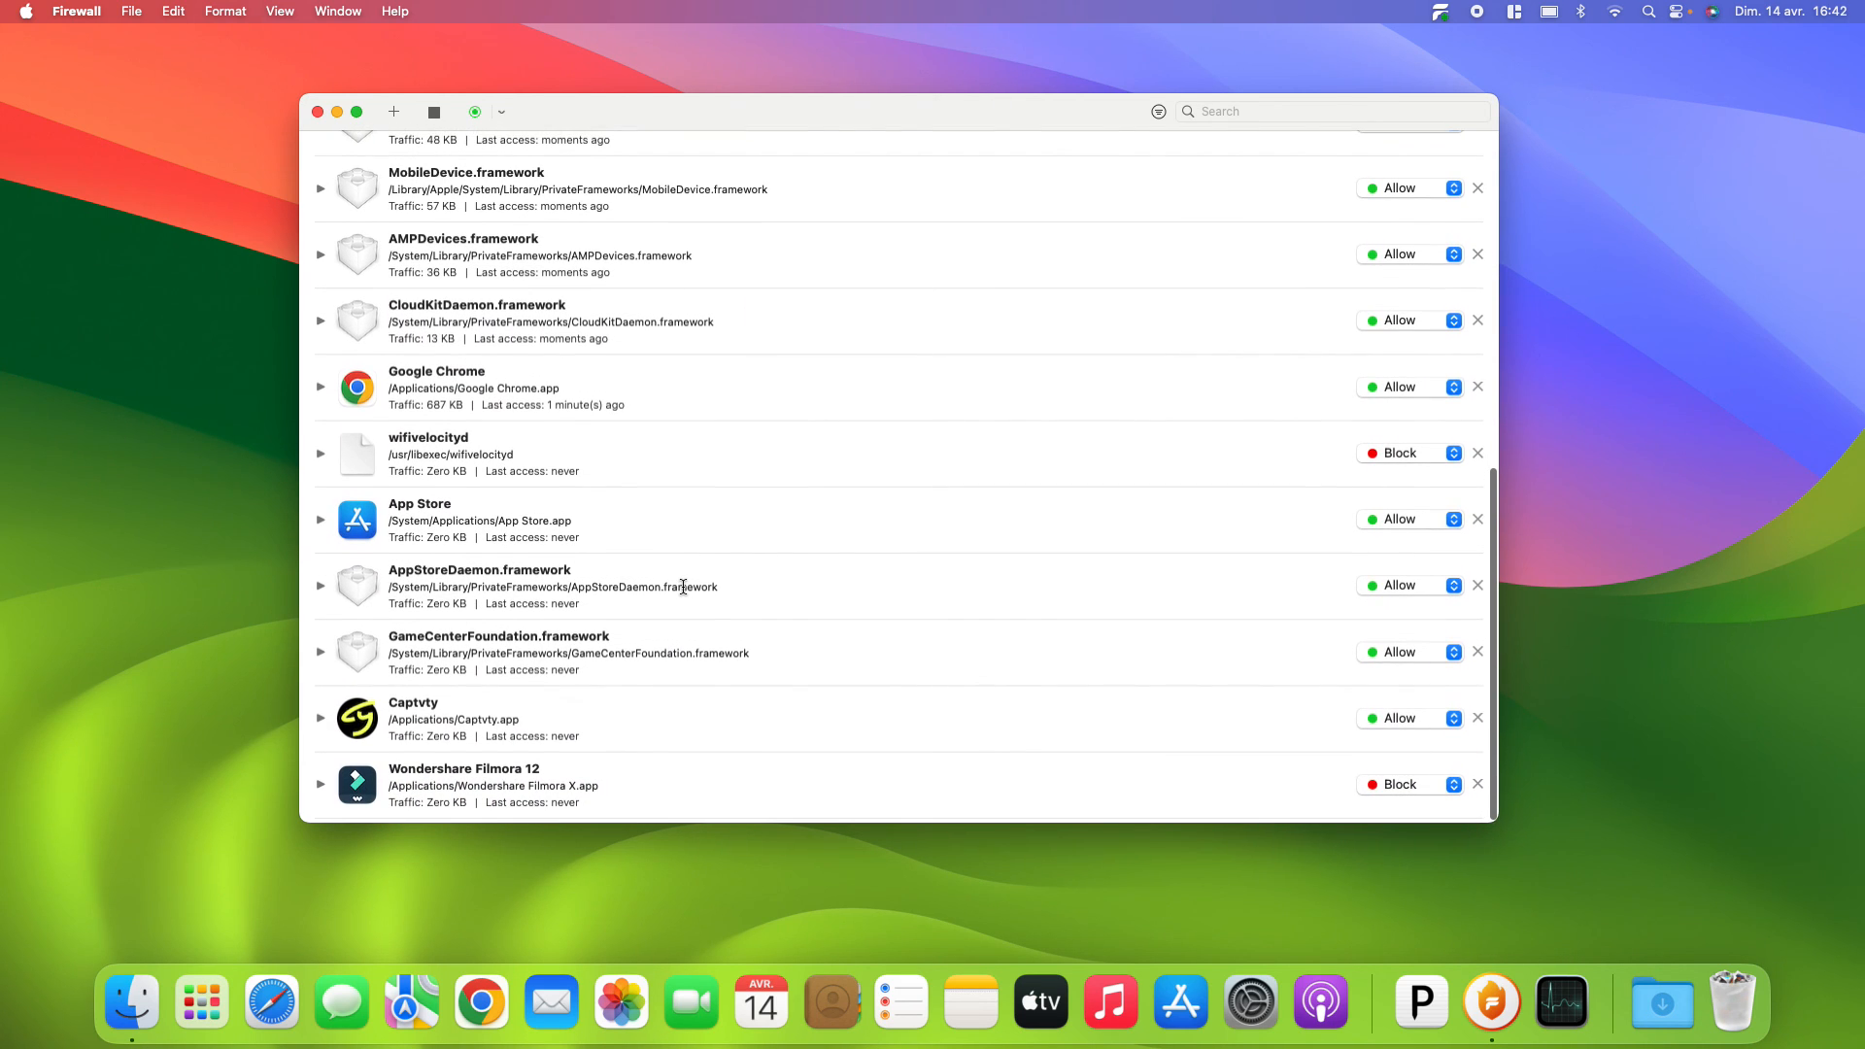
{"action": "scroll", "coordinate": [859, 630], "scroll_direction": "up", "scroll_amount": 9}
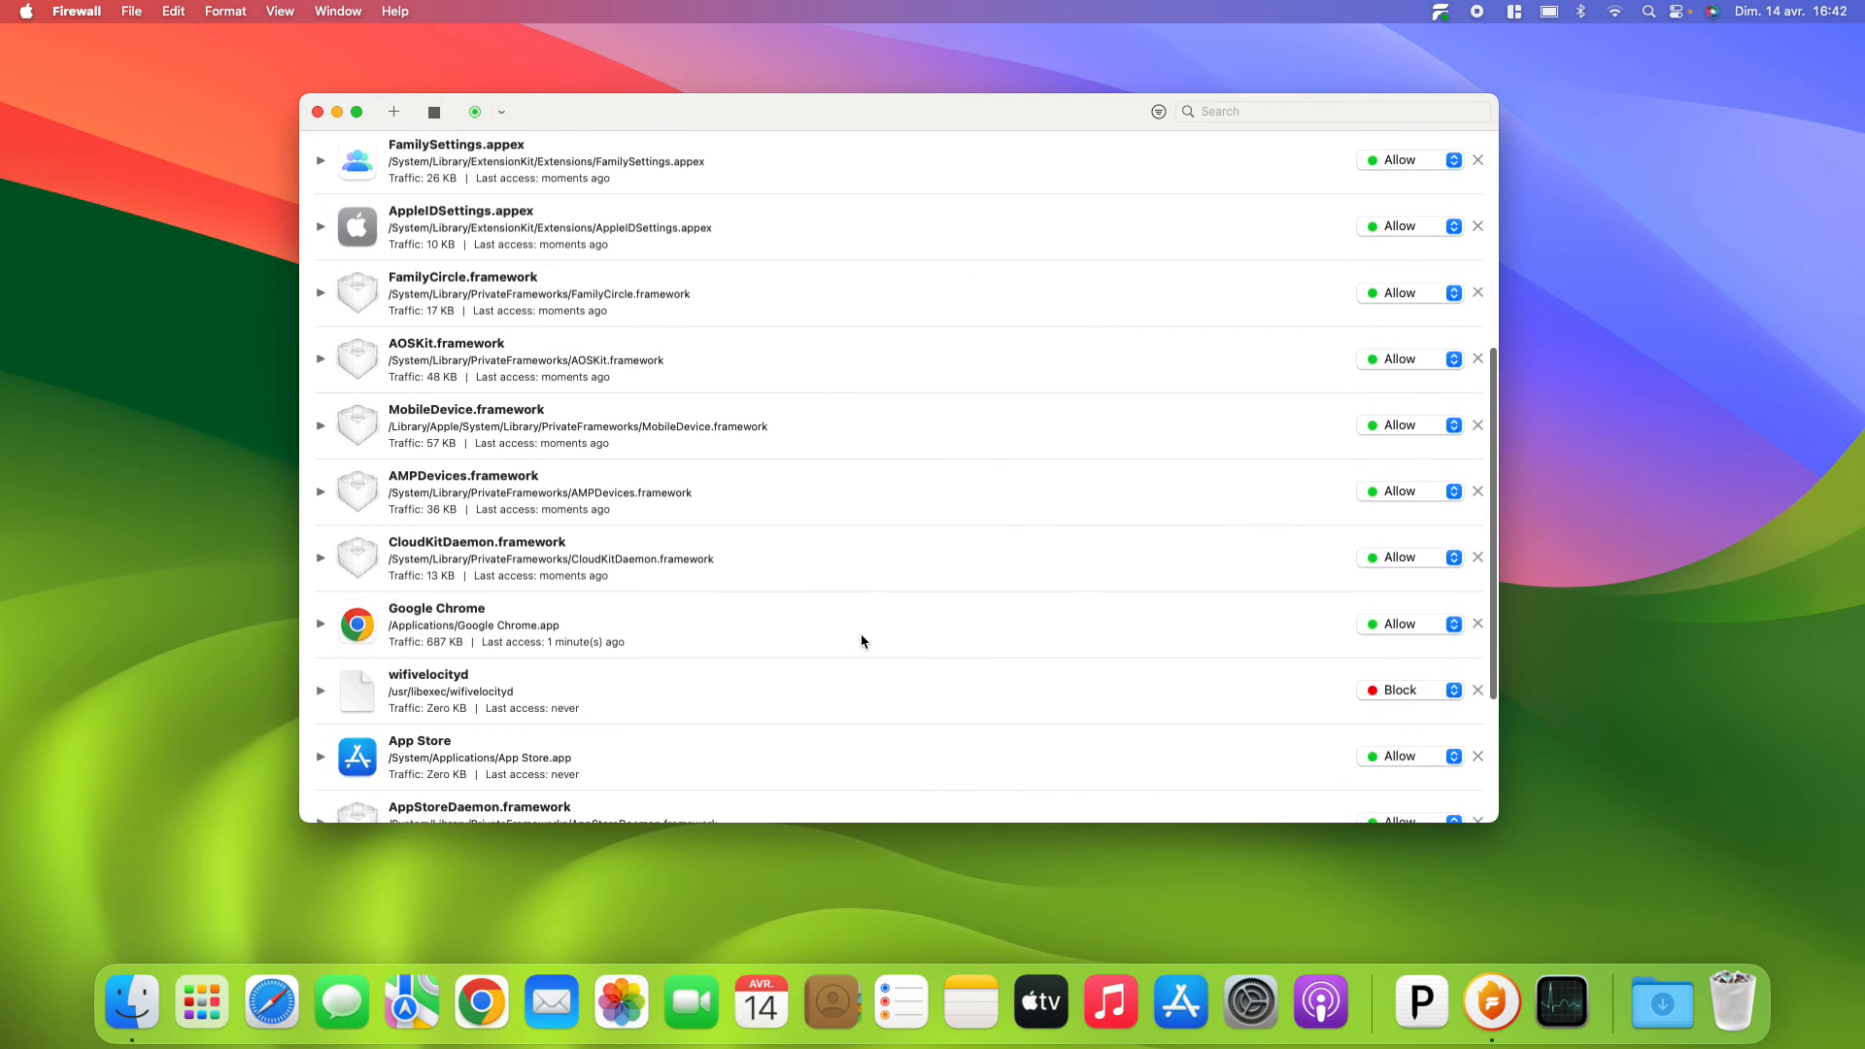
{"action": "scroll", "coordinate": [856, 644], "scroll_direction": "down", "scroll_amount": 7}
{"action": "scroll", "coordinate": [857, 644], "scroll_direction": "down", "scroll_amount": 3}
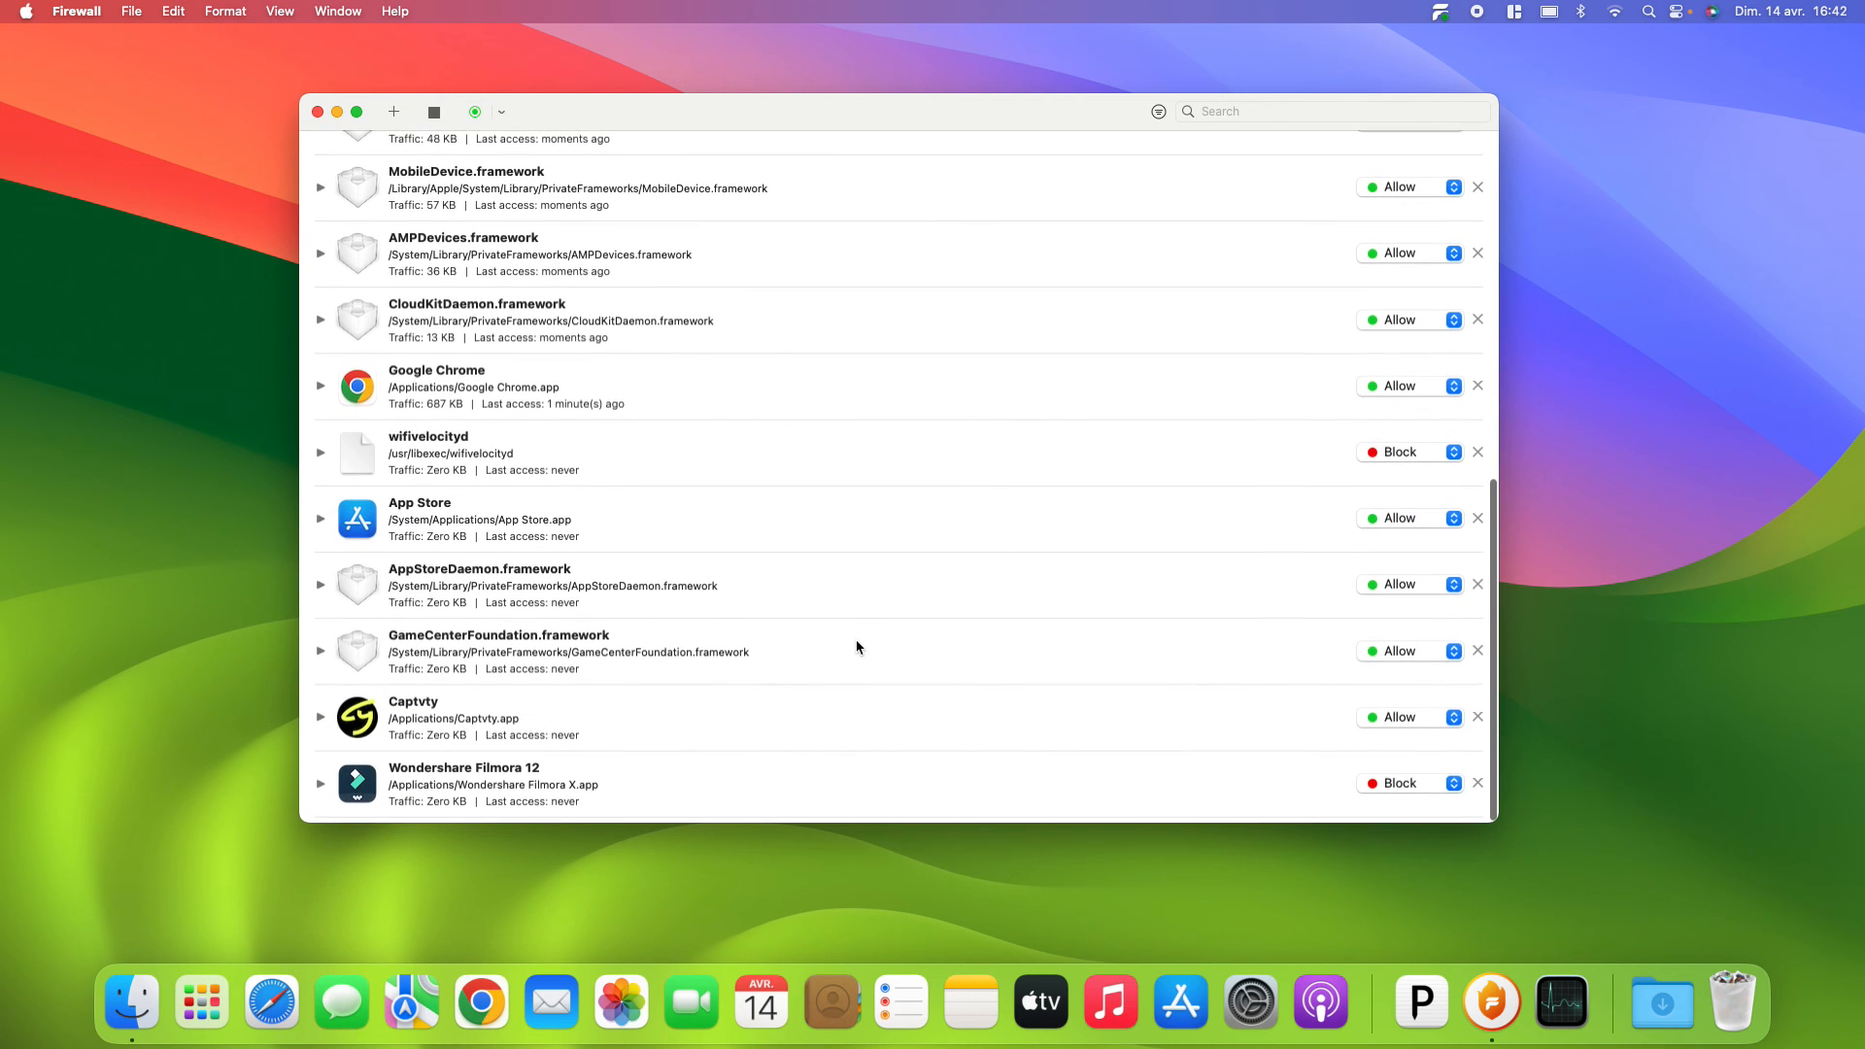
{"action": "scroll", "coordinate": [1221, 152], "scroll_direction": "up", "scroll_amount": 10}
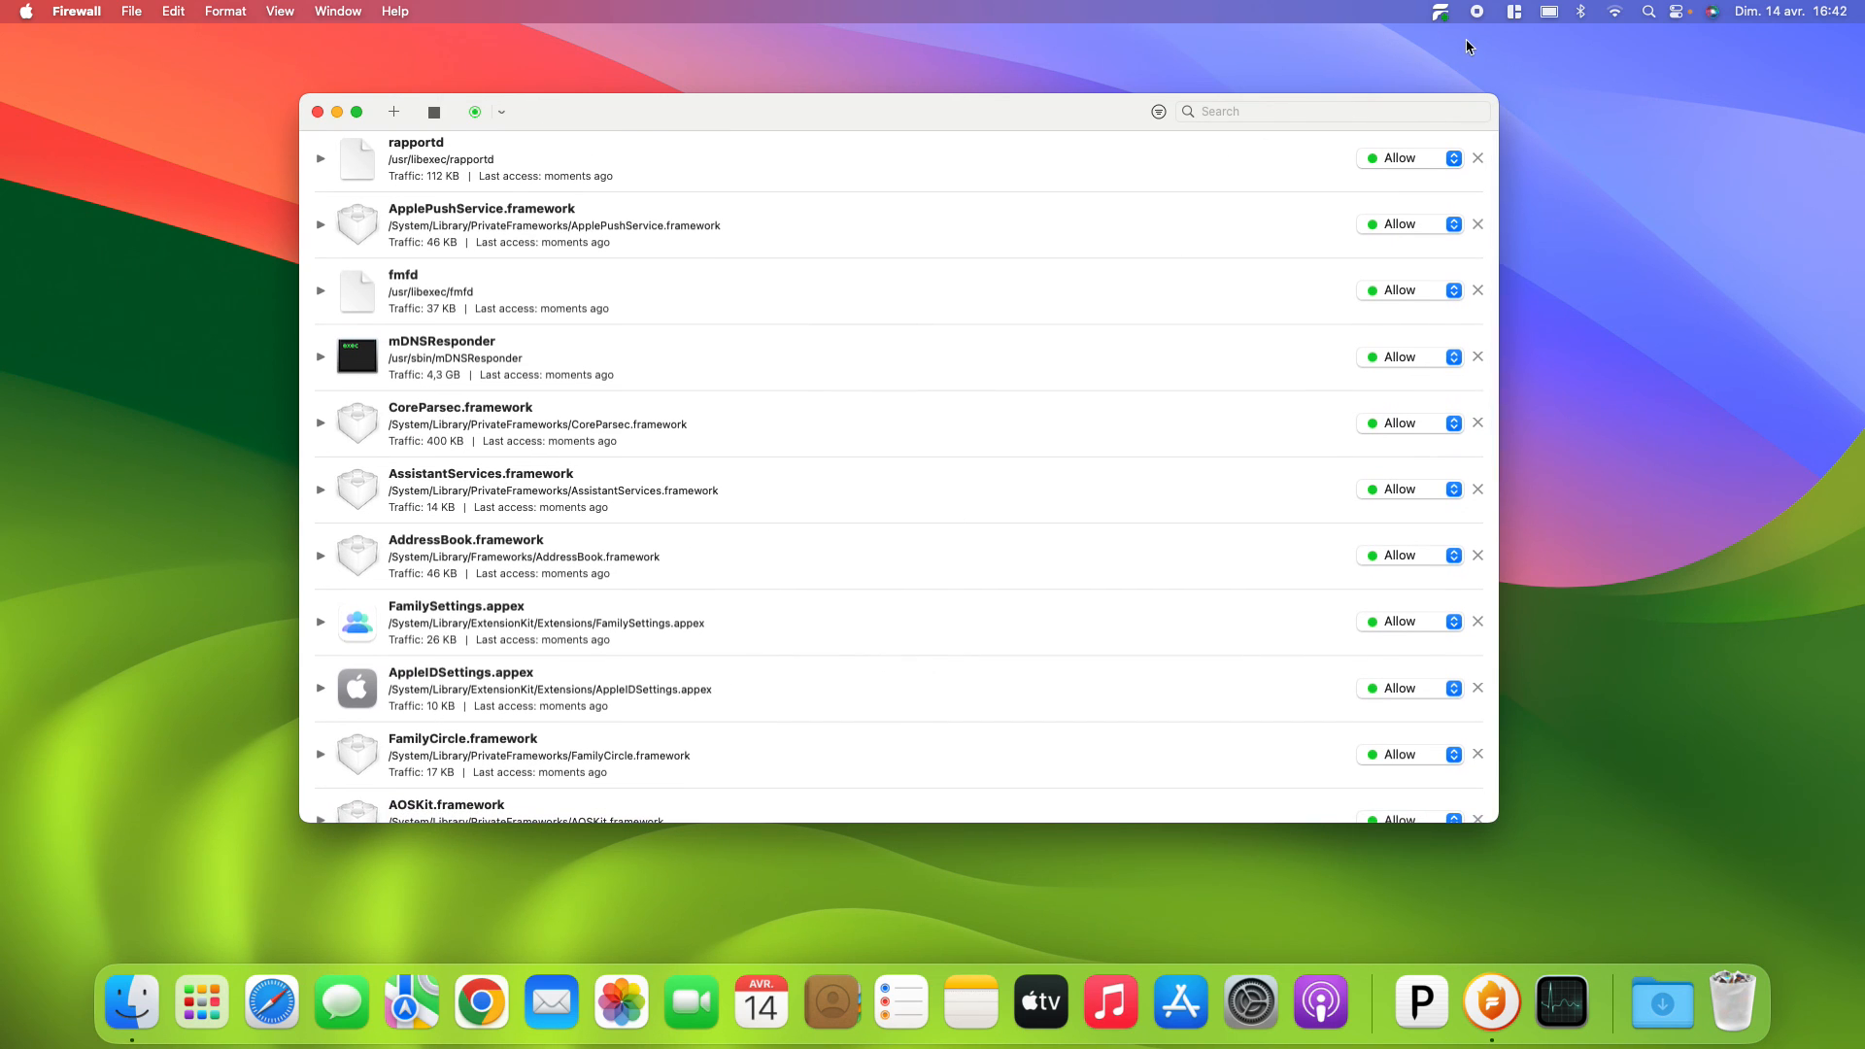